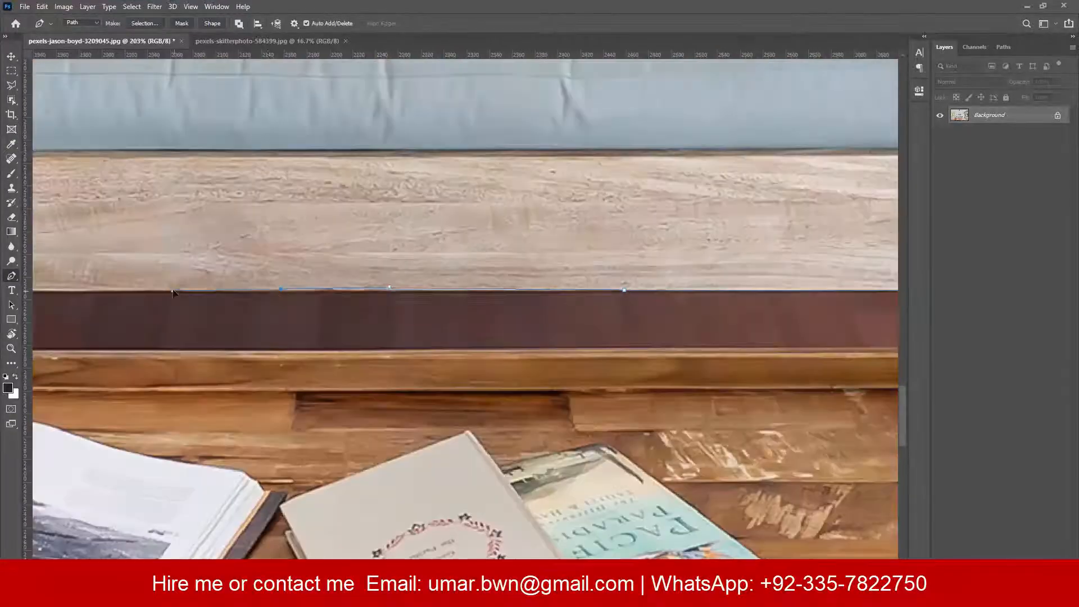
# Trace the Pen path along the lower edge of the sofa's front rail to the small black foot beneath it.
pyautogui.moveTo(176, 291); pyautogui.dragTo(665, 286)
pyautogui.click(197, 293)
pyautogui.scroll(8, 404, 292)
pyautogui.click(424, 290)
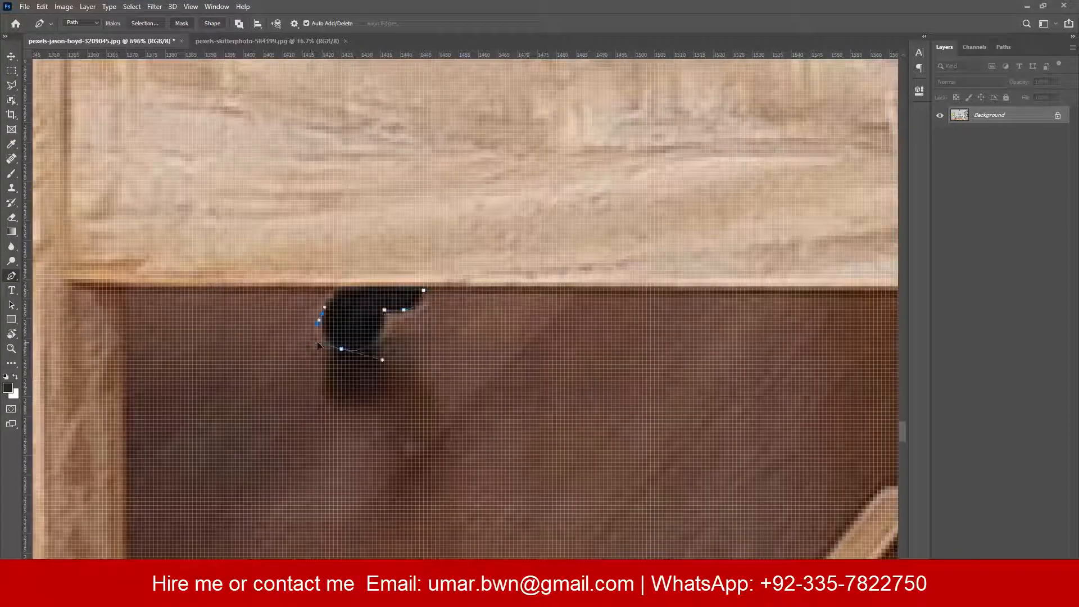
# Continue the path from the rail corner down and around the bottom of the sofa's left front leg.
pyautogui.click(126, 291)
pyautogui.scroll(-3, 127, 291)
pyautogui.click(325, 429)
pyautogui.click(376, 386)
pyautogui.click(343, 436)
pyautogui.click(209, 446)
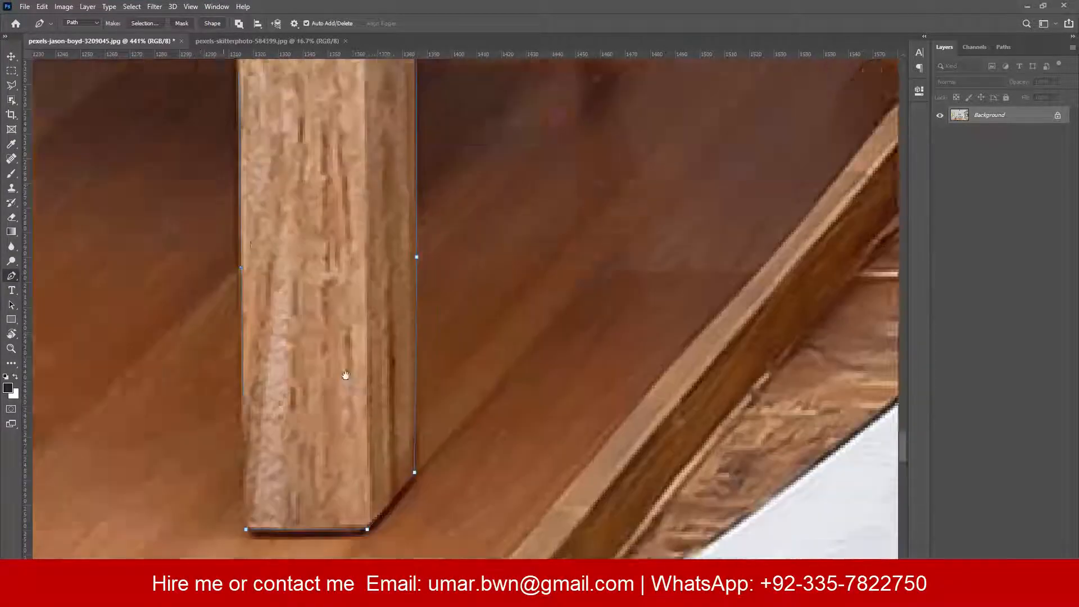
# Trace the magazine rack's bottom edge, including its black rear foot, and continue down around its front leg.
pyautogui.click(606, 273)
pyautogui.moveTo(426, 272); pyautogui.dragTo(379, 273)
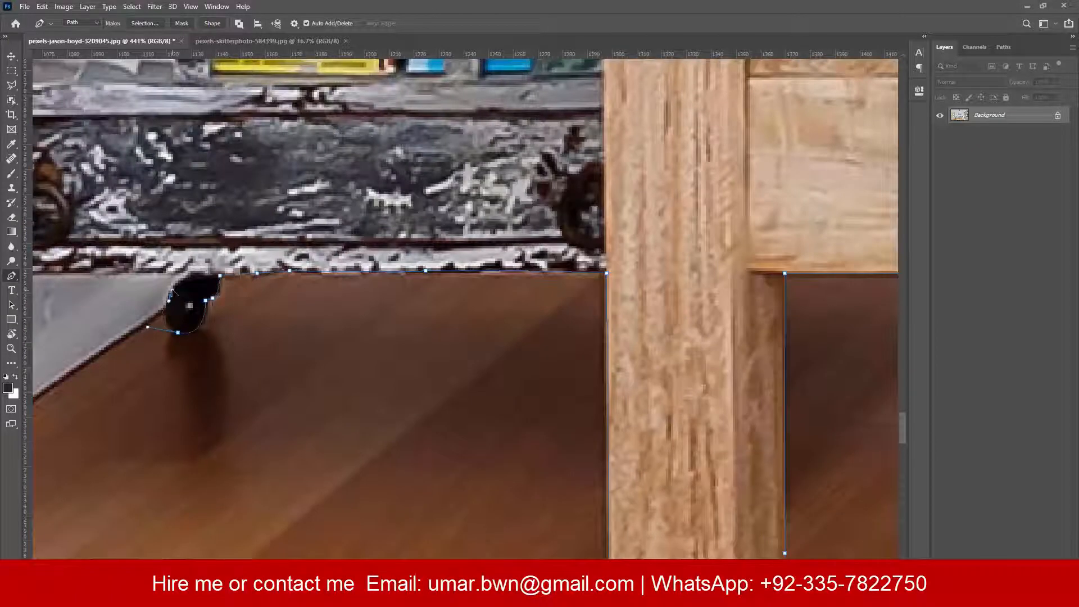
pyautogui.moveTo(191, 281); pyautogui.dragTo(365, 305)
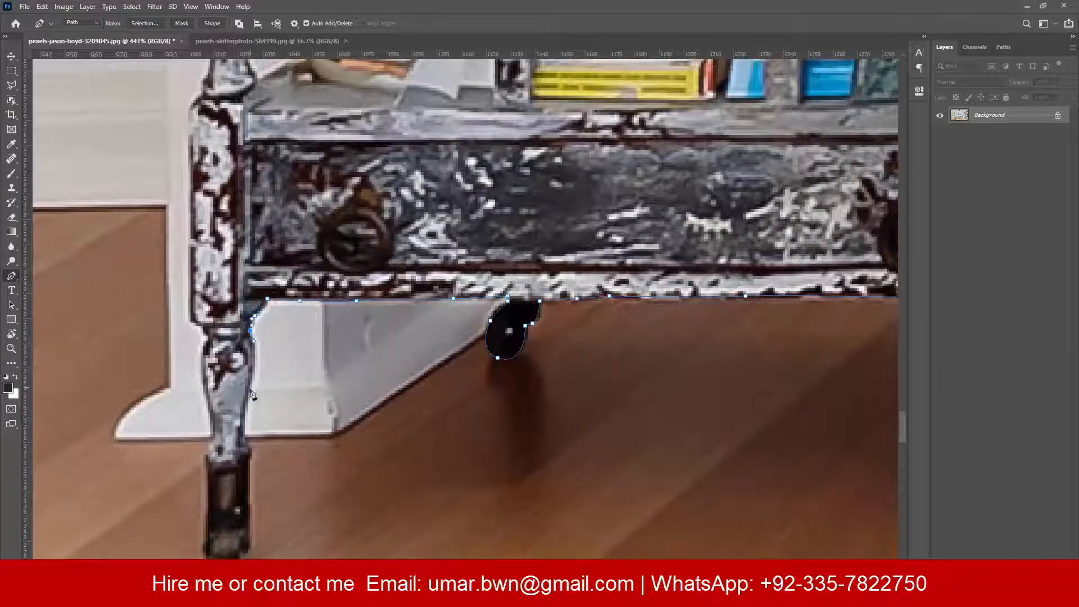
pyautogui.moveTo(247, 452); pyautogui.dragTo(249, 454)
pyautogui.moveTo(249, 454); pyautogui.dragTo(330, 267)
pyautogui.moveTo(331, 336); pyautogui.dragTo(332, 355)
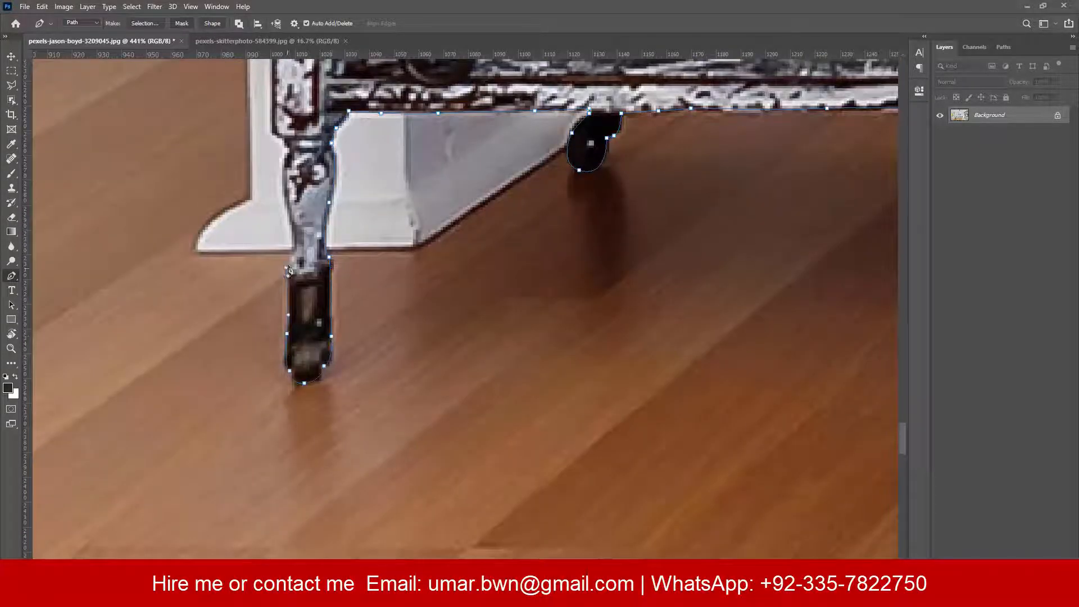
# Continue the path up the outer edge of the rack's front leg and lower post, following the turned profile.
pyautogui.moveTo(279, 192); pyautogui.dragTo(337, 315)
pyautogui.click(342, 275)
pyautogui.moveTo(329, 244); pyautogui.dragTo(370, 372)
pyautogui.click(369, 235)
pyautogui.moveTo(376, 154); pyautogui.dragTo(375, 294)
pyautogui.click(383, 277)
pyautogui.click(389, 207)
pyautogui.moveTo(388, 176); pyautogui.dragTo(402, 339)
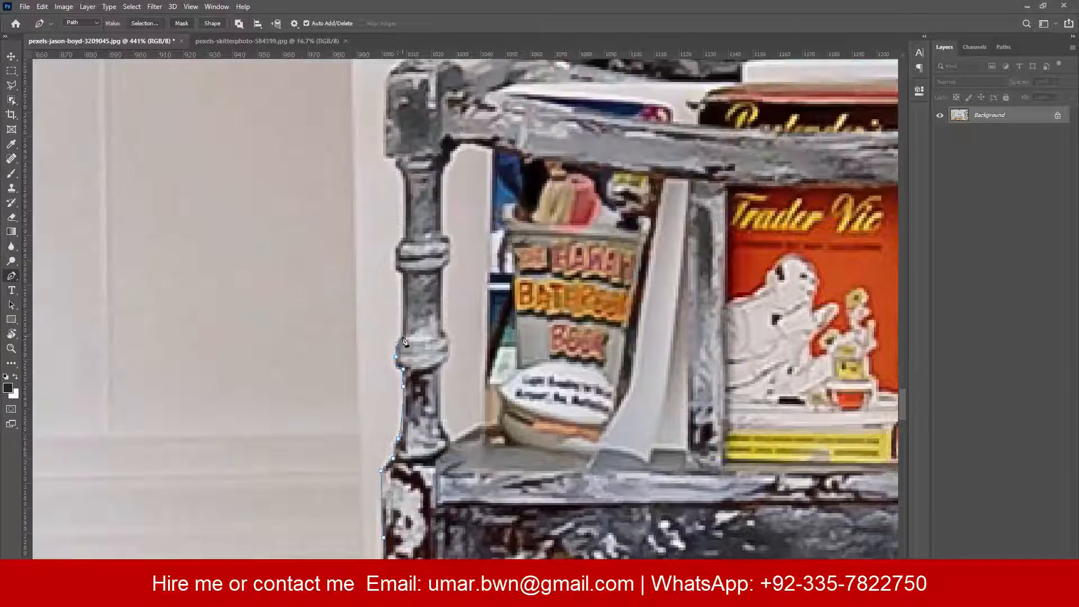
# Trace the outer edge of the rack's upper post and outline the ball finial on top.
pyautogui.click(396, 252)
pyautogui.moveTo(403, 201); pyautogui.dragTo(402, 337)
pyautogui.click(396, 294)
pyautogui.moveTo(388, 293); pyautogui.dragTo(390, 410)
pyautogui.click(389, 327)
pyautogui.click(414, 307)
pyautogui.moveTo(414, 307); pyautogui.dragTo(420, 383)
pyautogui.moveTo(408, 346); pyautogui.dragTo(411, 334)
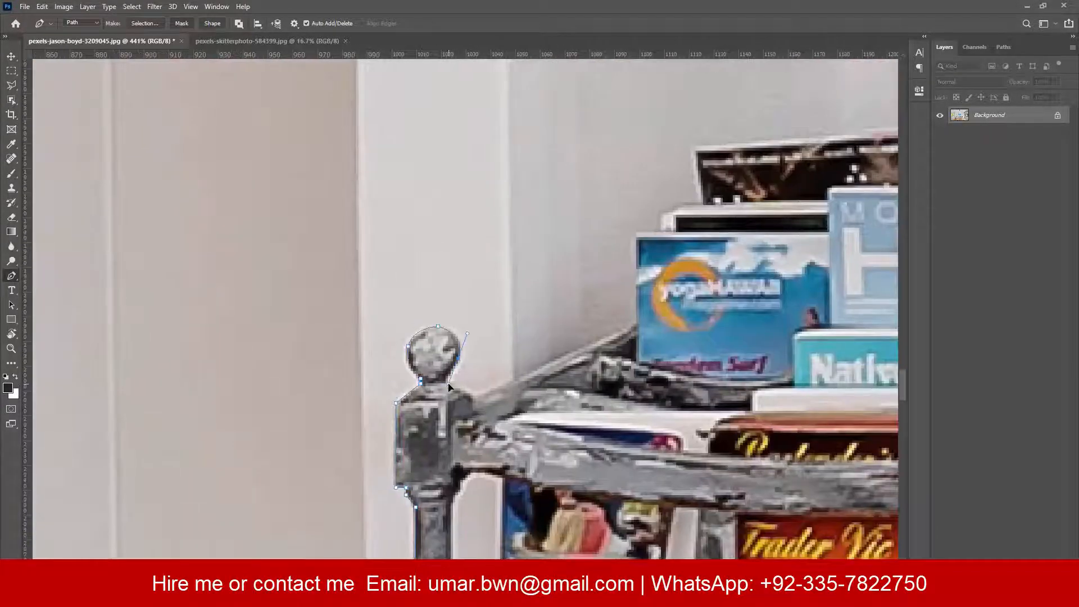
# Follow the rack's back rail and the tops of the magazines with the path up to the sofa's armrest.
pyautogui.moveTo(639, 326); pyautogui.dragTo(399, 466)
pyautogui.click(400, 372)
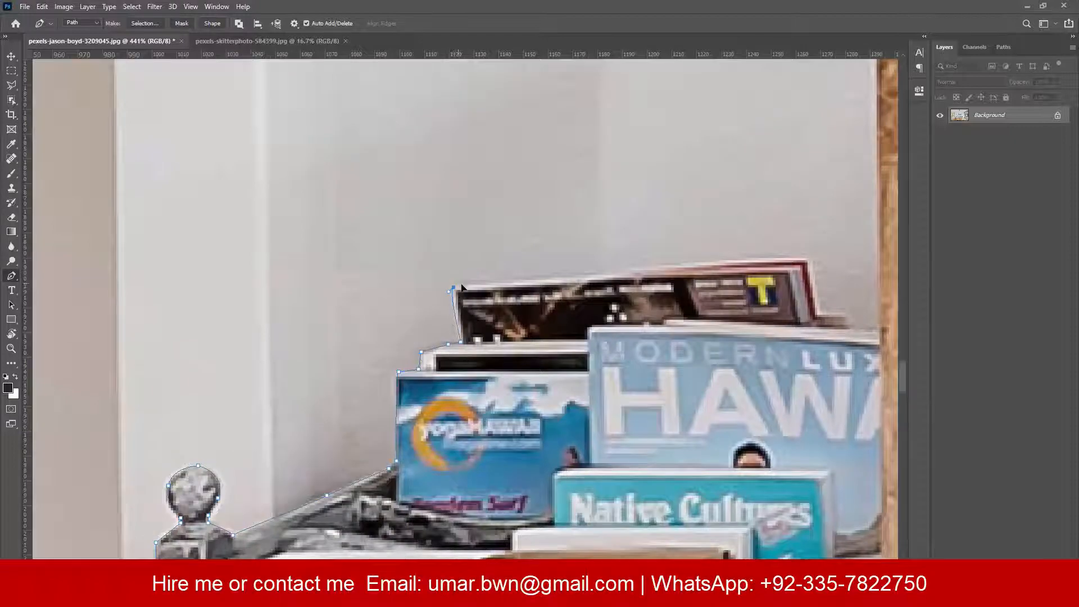
pyautogui.moveTo(461, 287); pyautogui.dragTo(307, 329)
pyautogui.click(653, 308)
pyautogui.click(723, 370)
# Trace up the outer edge of the sofa's left armrest post and along the sloping armrest top.
pyautogui.moveTo(721, 239); pyautogui.dragTo(646, 361)
pyautogui.click(648, 286)
pyautogui.moveTo(662, 279); pyautogui.dragTo(602, 405)
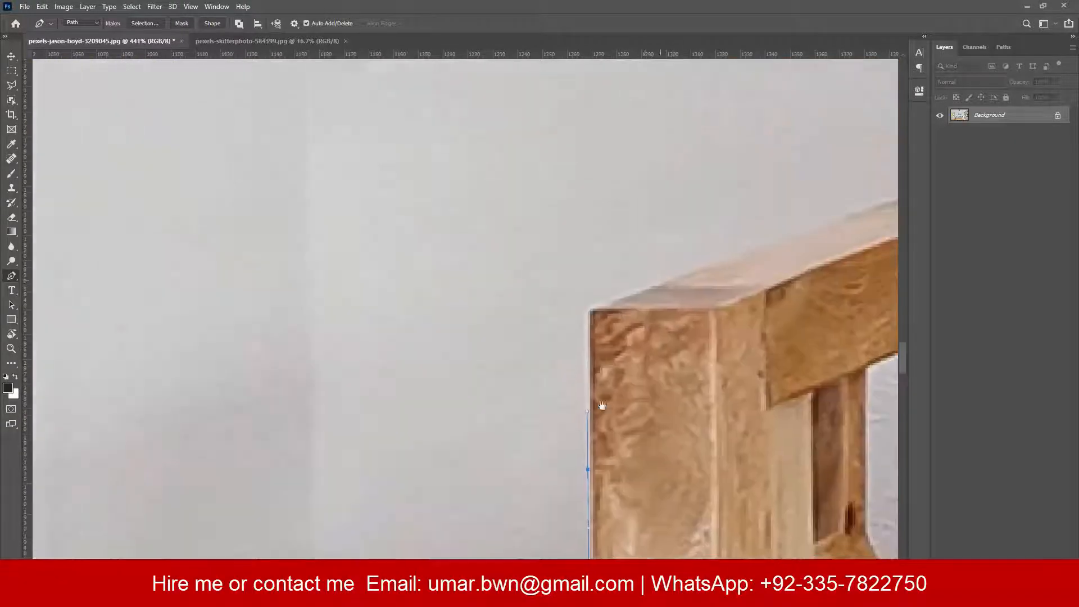
pyautogui.scroll(1, 590, 309)
pyautogui.click(589, 309)
pyautogui.moveTo(877, 205); pyautogui.dragTo(470, 309)
pyautogui.click(475, 306)
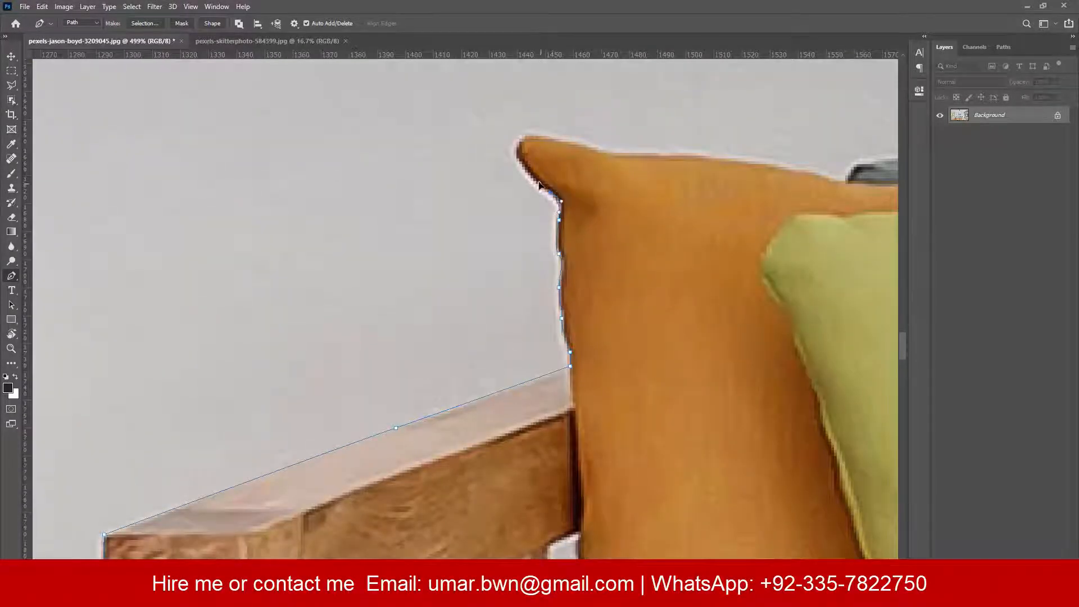
# Outline the pointed corner and top edge of the left orange pillow down to the grey cushion.
pyautogui.moveTo(540, 183); pyautogui.dragTo(459, 389)
pyautogui.moveTo(439, 346); pyautogui.dragTo(453, 329)
pyautogui.moveTo(506, 349); pyautogui.dragTo(516, 352)
pyautogui.click(539, 359)
pyautogui.moveTo(655, 366); pyautogui.dragTo(433, 359)
pyautogui.moveTo(446, 358); pyautogui.dragTo(486, 361)
pyautogui.click(528, 374)
pyautogui.click(542, 377)
# Continue the path over the exposed grey cushion and the orange pillow's far corner behind the green pillow.
pyautogui.moveTo(557, 358); pyautogui.dragTo(565, 358)
pyautogui.moveTo(687, 357); pyautogui.dragTo(417, 358)
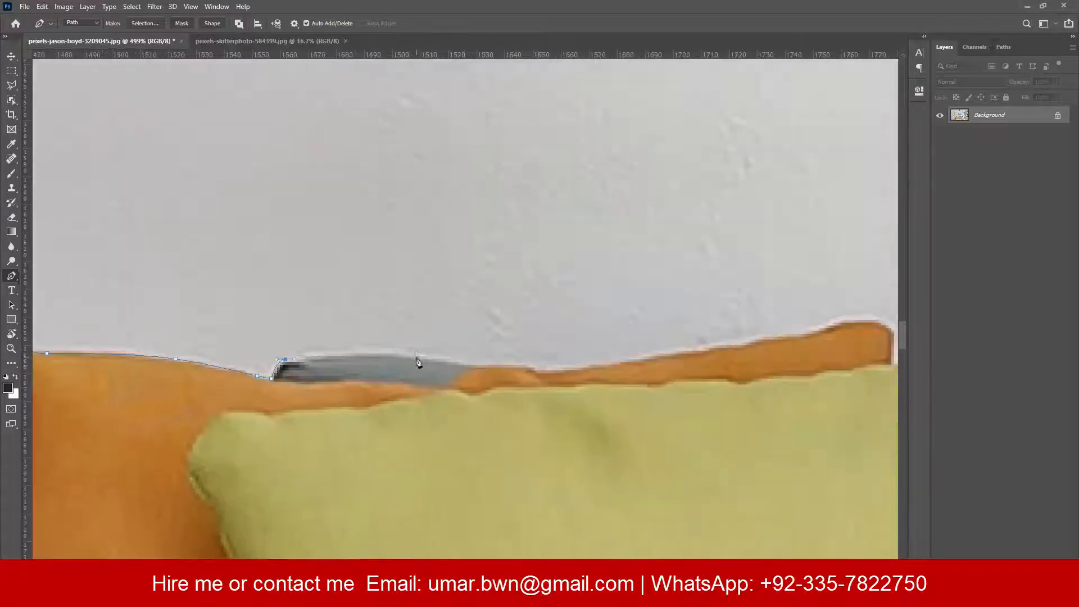
pyautogui.click(644, 358)
pyautogui.moveTo(694, 349); pyautogui.dragTo(330, 371)
pyautogui.moveTo(505, 338); pyautogui.dragTo(520, 343)
pyautogui.click(525, 384)
# Trace the top edge and raised corner of the left green pillow down to the grey back cushion.
pyautogui.moveTo(528, 393); pyautogui.dragTo(349, 402)
pyautogui.moveTo(451, 354); pyautogui.dragTo(461, 353)
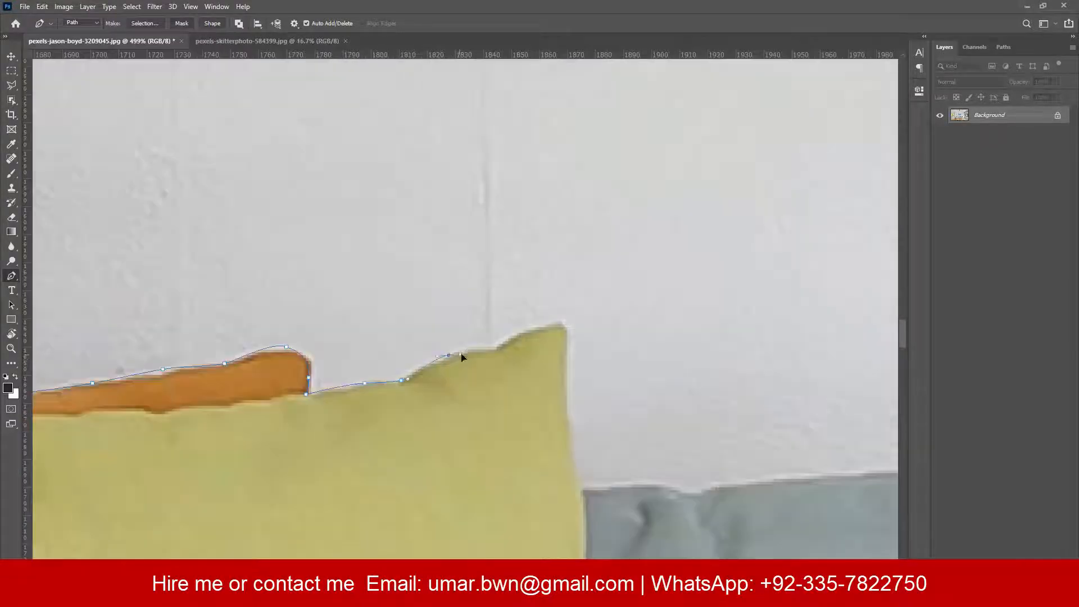
pyautogui.moveTo(521, 332); pyautogui.dragTo(536, 327)
pyautogui.moveTo(541, 354); pyautogui.dragTo(324, 347)
pyautogui.click(366, 482)
# Trace the path along the top edges of both grey back cushions toward the right green pillow.
pyautogui.moveTo(450, 475); pyautogui.dragTo(265, 335)
pyautogui.moveTo(248, 332); pyautogui.dragTo(265, 331)
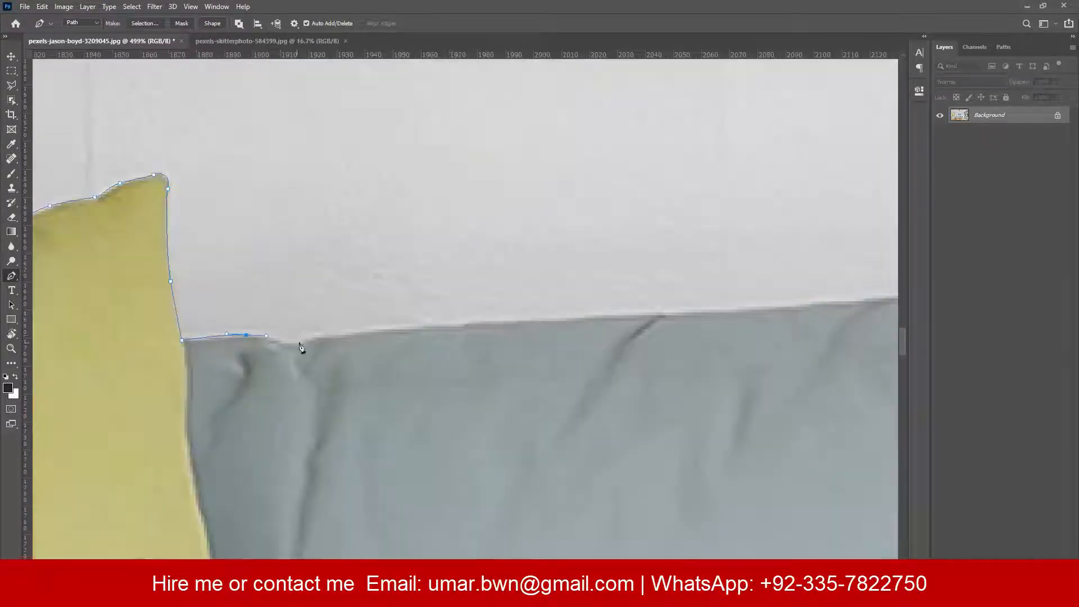
pyautogui.click(296, 343)
pyautogui.moveTo(669, 312); pyautogui.dragTo(337, 302)
pyautogui.moveTo(607, 283); pyautogui.dragTo(400, 297)
pyautogui.moveTo(403, 295); pyautogui.dragTo(428, 294)
pyautogui.moveTo(467, 290); pyautogui.dragTo(484, 290)
pyautogui.moveTo(663, 308); pyautogui.dragTo(694, 307)
pyautogui.moveTo(731, 315); pyautogui.dragTo(393, 303)
pyautogui.moveTo(502, 295)
pyautogui.mouseDown()
pyautogui.moveTo(590, 295)
pyautogui.moveTo(556, 294)
pyautogui.mouseUp()
pyautogui.moveTo(675, 292); pyautogui.dragTo(361, 291)
pyautogui.moveTo(504, 289); pyautogui.dragTo(529, 288)
pyautogui.moveTo(634, 289); pyautogui.dragTo(372, 357)
# Outline the right green pillow's top and the strip of grey cushion leading to the right orange pillow.
pyautogui.scroll(-6, 528, 335)
pyautogui.click(625, 344)
pyautogui.scroll(9, 674, 335)
pyautogui.moveTo(167, 316); pyautogui.dragTo(214, 316)
pyautogui.click(235, 330)
pyautogui.moveTo(300, 342); pyautogui.dragTo(324, 342)
pyautogui.moveTo(360, 338); pyautogui.dragTo(378, 334)
pyautogui.moveTo(489, 327); pyautogui.dragTo(534, 323)
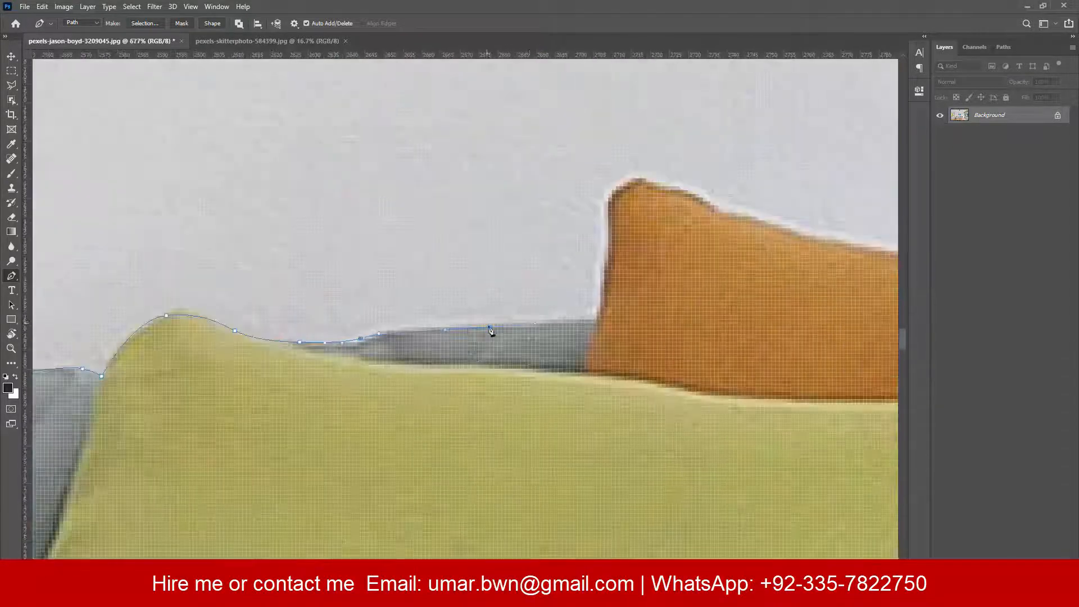
pyautogui.click(596, 319)
# Trace the right orange pillow's inner corner and the grey cushion peak showing behind it.
pyautogui.moveTo(604, 281); pyautogui.dragTo(496, 327)
pyautogui.moveTo(495, 308); pyautogui.dragTo(497, 288)
pyautogui.moveTo(499, 258); pyautogui.dragTo(497, 247)
pyautogui.moveTo(675, 269); pyautogui.dragTo(343, 261)
pyautogui.moveTo(516, 293)
pyautogui.mouseDown()
pyautogui.moveTo(543, 298)
pyautogui.moveTo(302, 310)
pyautogui.mouseUp()
pyautogui.moveTo(517, 289); pyautogui.dragTo(525, 294)
pyautogui.moveTo(581, 361); pyautogui.dragTo(123, 334)
# Continue the path along the right orange pillow's top edge, around its outer corner and down its side.
pyautogui.moveTo(383, 330); pyautogui.dragTo(448, 329)
pyautogui.moveTo(520, 324); pyautogui.dragTo(542, 319)
pyautogui.moveTo(584, 323); pyautogui.dragTo(590, 332)
pyautogui.moveTo(583, 372); pyautogui.dragTo(579, 392)
pyautogui.moveTo(562, 434); pyautogui.dragTo(634, 291)
pyautogui.click(617, 337)
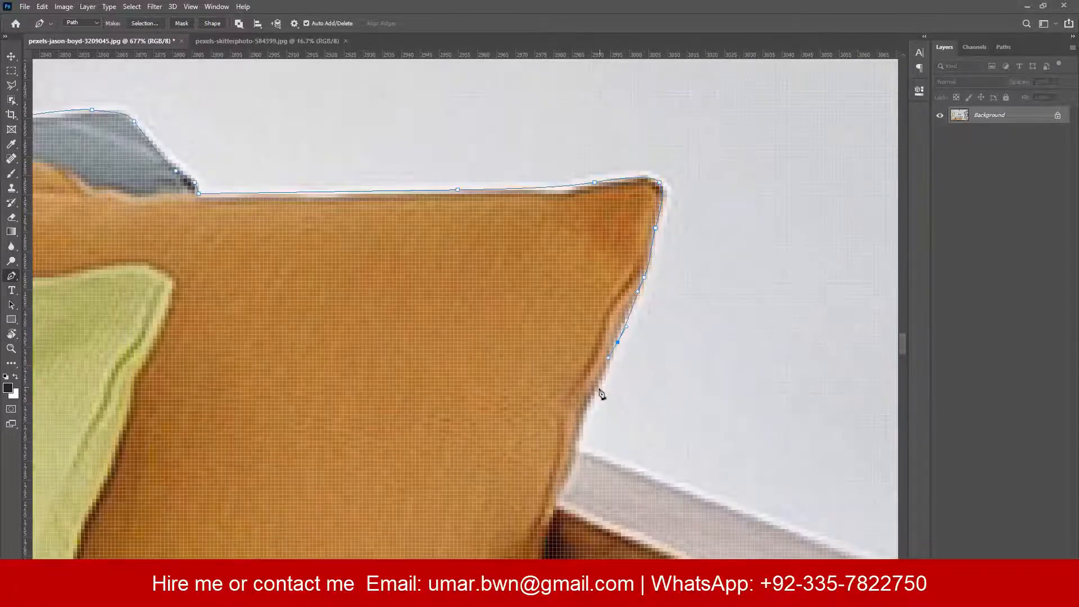
# Trace the sofa's right armrest top and outer post down to the gap beside the picture frame.
pyautogui.click(528, 297)
pyautogui.moveTo(600, 392)
pyautogui.mouseDown()
pyautogui.moveTo(546, 235)
pyautogui.moveTo(543, 122)
pyautogui.mouseUp()
pyautogui.scroll(-9, 495, 236)
pyautogui.scroll(5, 530, 329)
pyautogui.click(519, 431)
pyautogui.moveTo(540, 152); pyautogui.dragTo(495, 311)
# Outline the picture frame's left side, top edge and rounded upper corners with the path.
pyautogui.scroll(5, 512, 262)
pyautogui.moveTo(508, 251); pyautogui.dragTo(534, 254)
pyautogui.scroll(-8, 528, 254)
pyautogui.moveTo(617, 286); pyautogui.dragTo(339, 290)
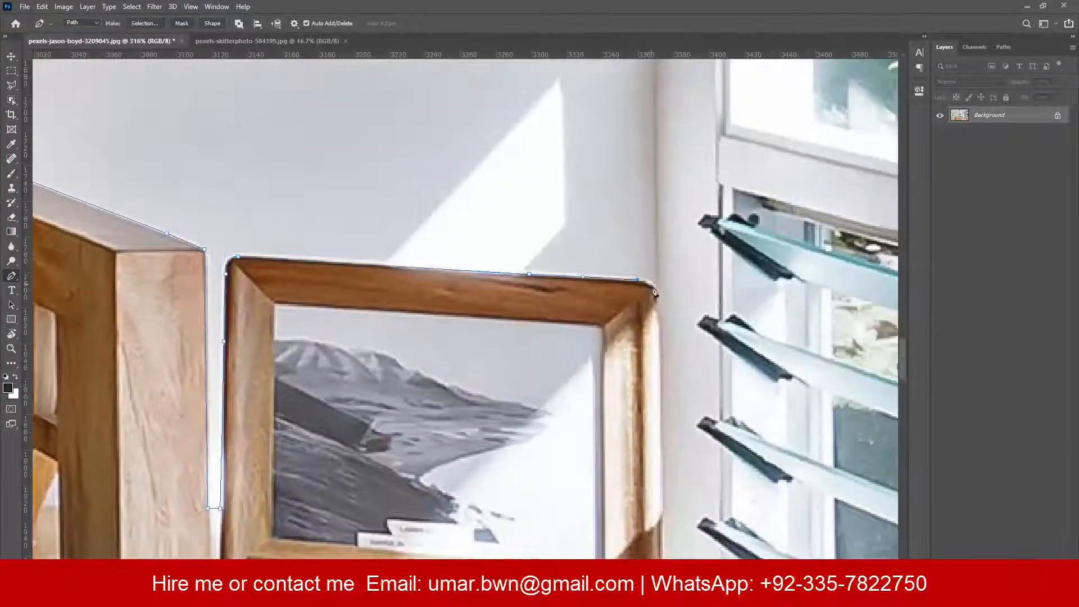
pyautogui.moveTo(658, 304); pyautogui.dragTo(660, 322)
pyautogui.scroll(3, 663, 523)
# Continue the path down the frame's right side, across the side table's top corner and down its outer leg.
pyautogui.moveTo(663, 523); pyautogui.dragTo(583, 393)
pyautogui.click(586, 446)
pyautogui.moveTo(635, 491); pyautogui.dragTo(420, 312)
pyautogui.click(693, 439)
pyautogui.click(715, 494)
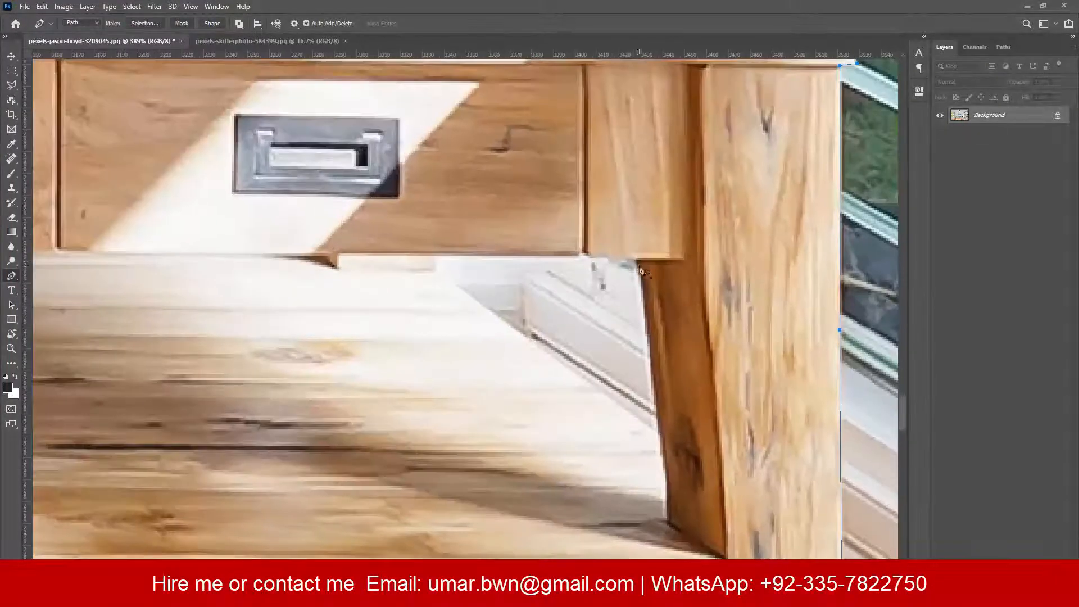
# Trace the background gap under the side table's drawer and the gap between the rack's front post and books.
pyautogui.scroll(2, 485, 324)
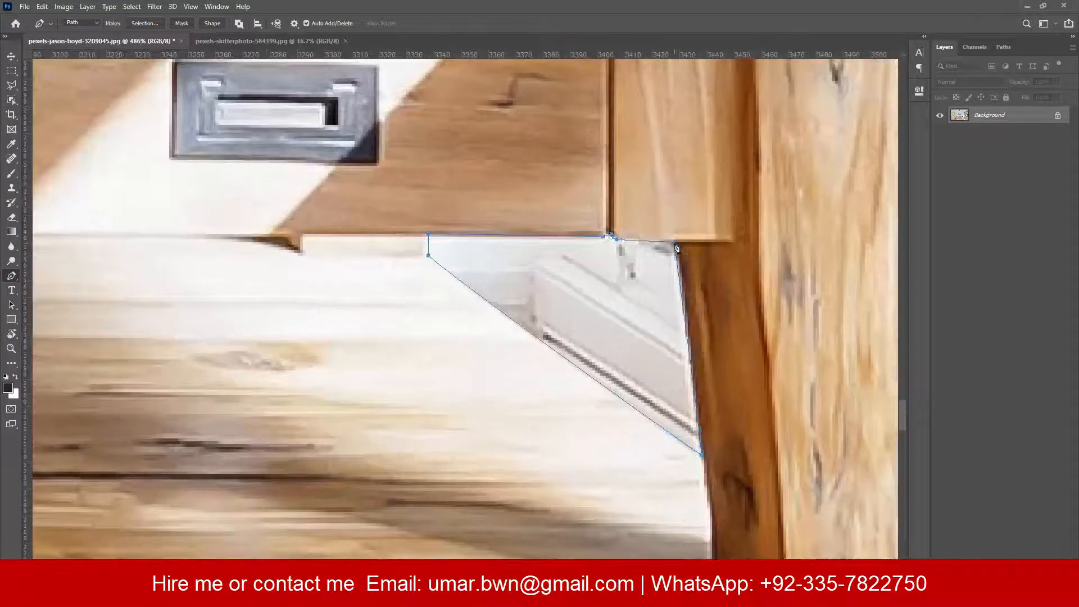
pyautogui.scroll(-12, 677, 248)
pyautogui.scroll(12, 121, 241)
pyautogui.click(362, 156)
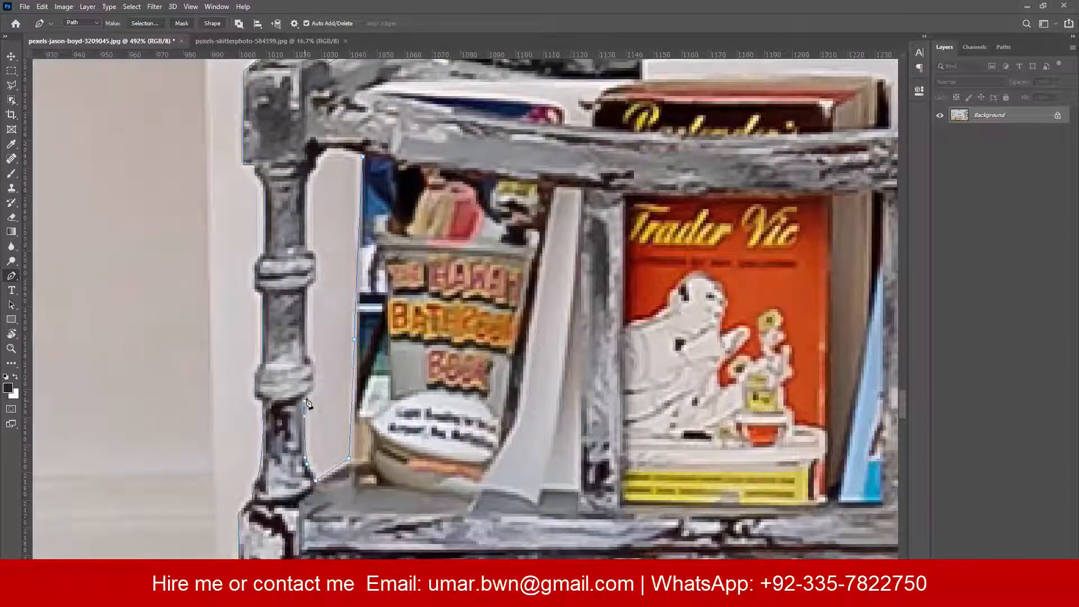
# Trace the background openings between the left armrest's slats and the edge of the orange pillow.
pyautogui.scroll(-12, 306, 187)
pyautogui.scroll(12, 531, 145)
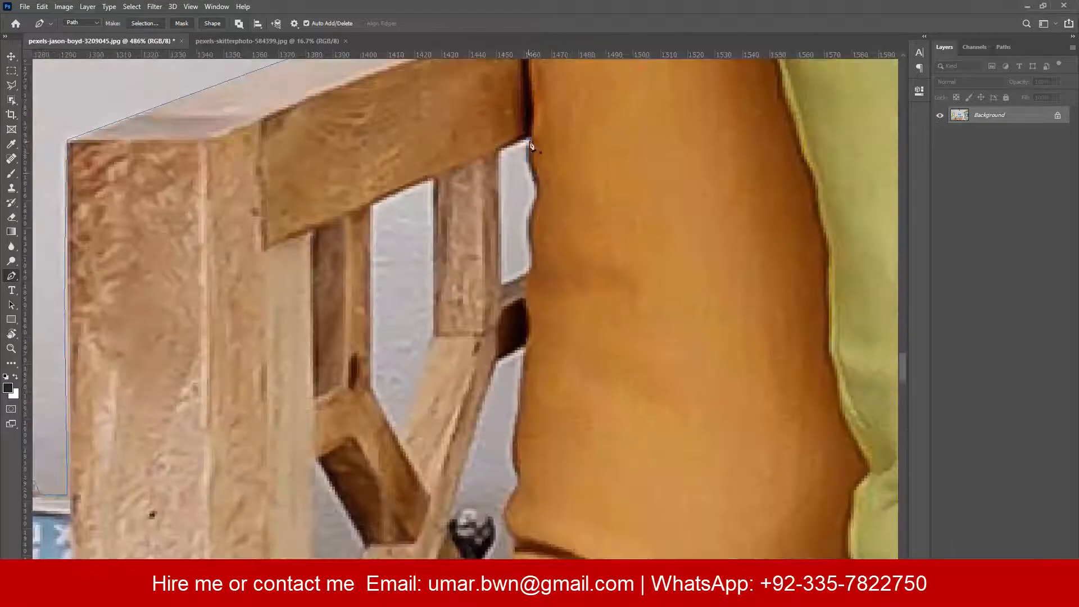
pyautogui.scroll(-2, 532, 148)
pyautogui.click(543, 281)
pyautogui.click(535, 340)
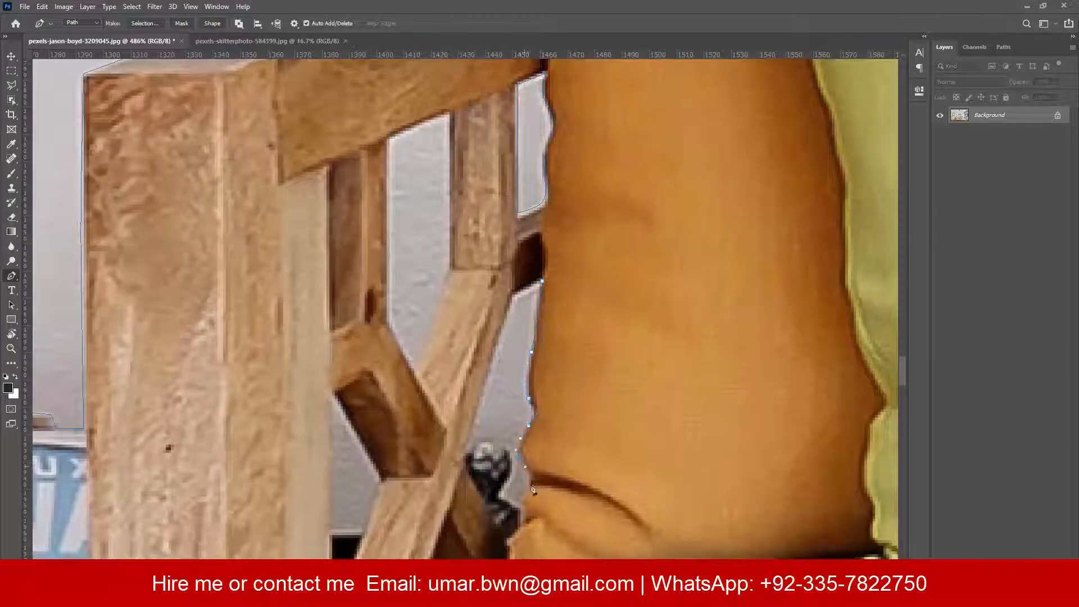
pyautogui.click(504, 327)
# Outline the remaining background openings in the left armrest's lattice.
pyautogui.scroll(2, 527, 176)
pyautogui.hscroll(-3, 527, 176)
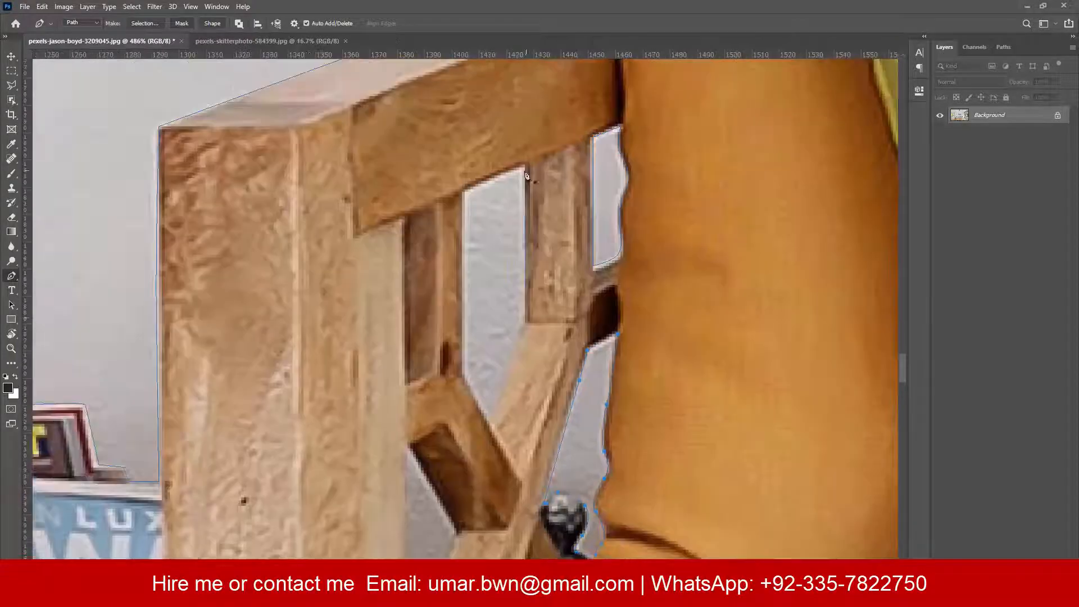
pyautogui.scroll(-6, 463, 220)
pyautogui.hscroll(-1, 463, 219)
pyautogui.click(484, 344)
# Trace the openings in the right armrest's lattice and mask the photo with the finished path.
pyautogui.hotkey('ctrl', '0')
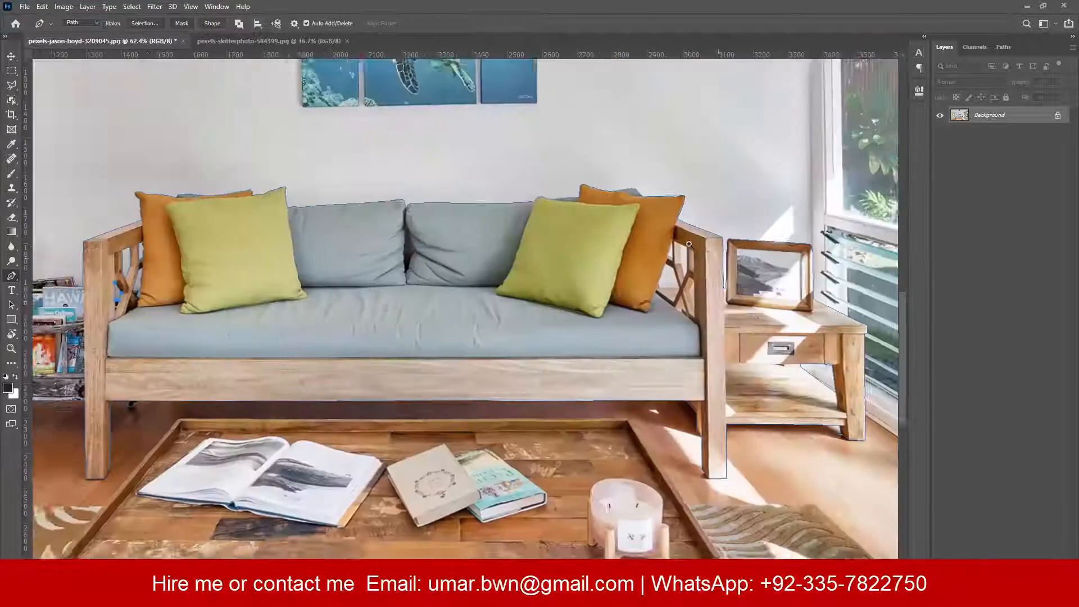
pyautogui.scroll(10, 634, 298)
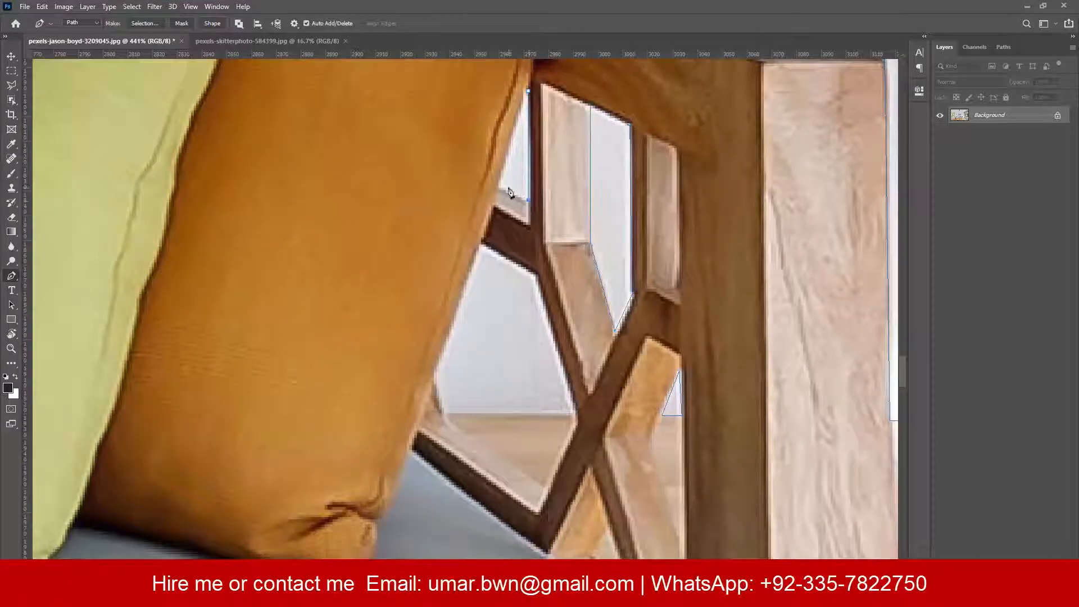
pyautogui.hotkey('ctrl', 'Return')
pyautogui.scroll(-10, 495, 255)
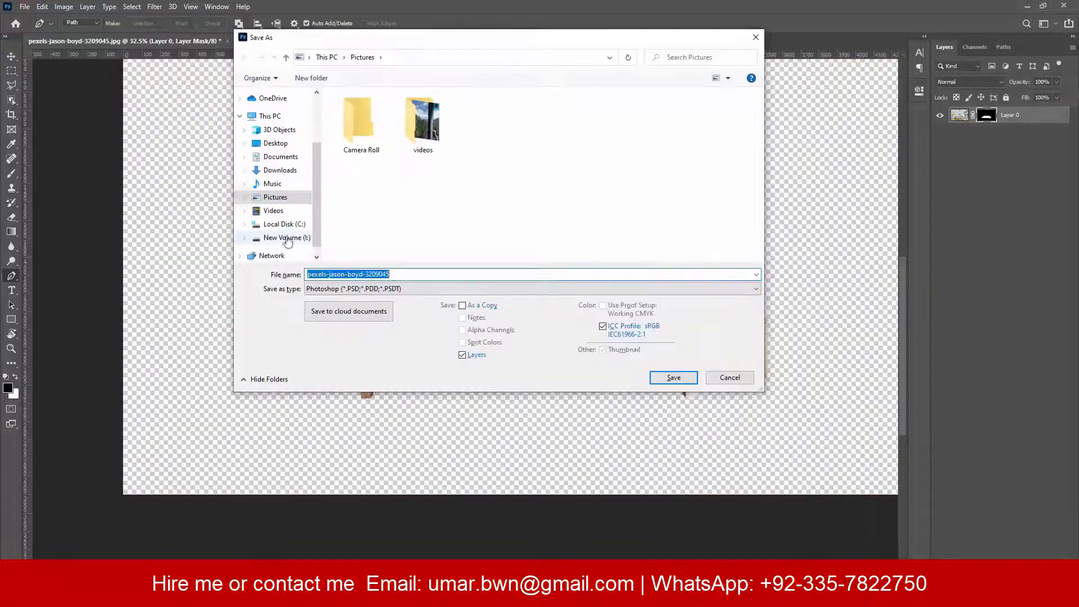
# Save the masked cutout as the Photoshop file "main sofa" in inspirations > tutorial > 4 on New Volume (I:).
pyautogui.doubleClick(359, 138)
pyautogui.tripleClick(547, 274)
pyautogui.write('main')
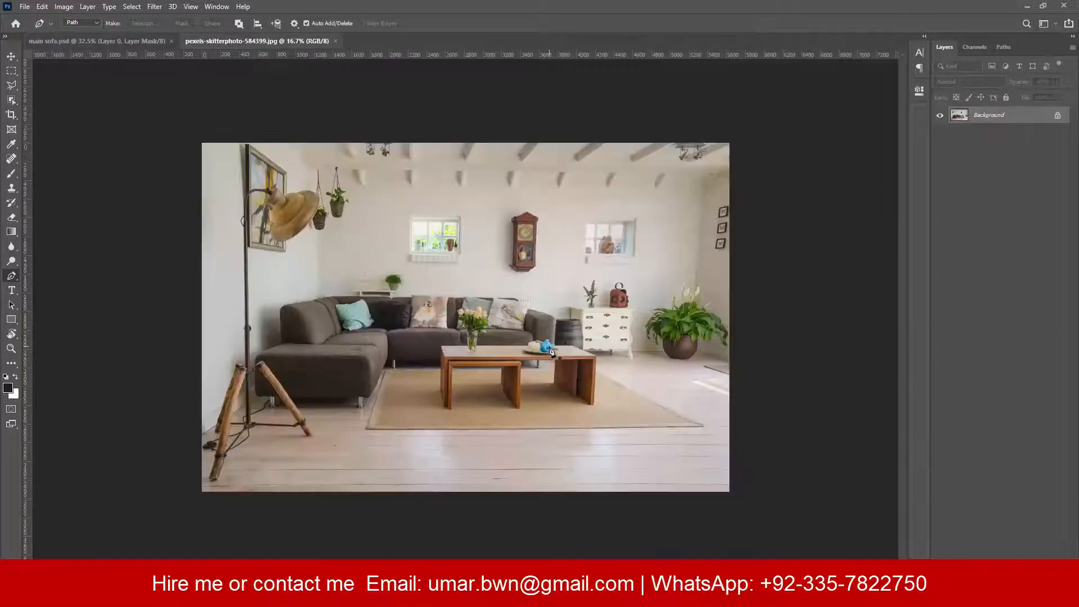
# Unlock the living room photo's background layer and save the document as pexels-skitterphoto-584399 in Photoshop format.
pyautogui.hotkey('ctrl', '0')
pyautogui.click(1057, 120)
pyautogui.hotkey('ctrl', 'shift', 's')
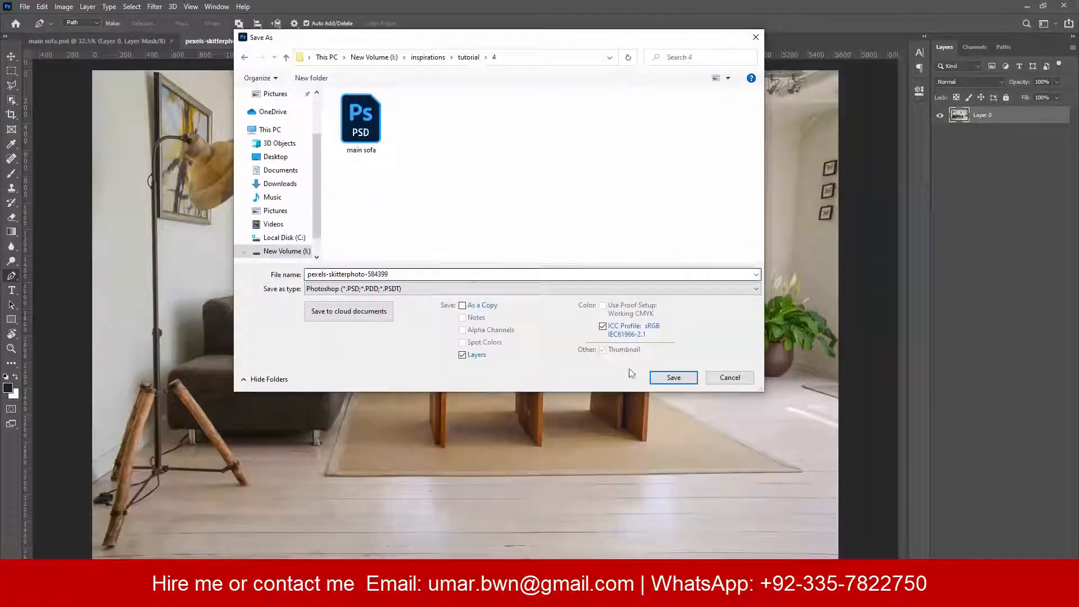
pyautogui.click(669, 376)
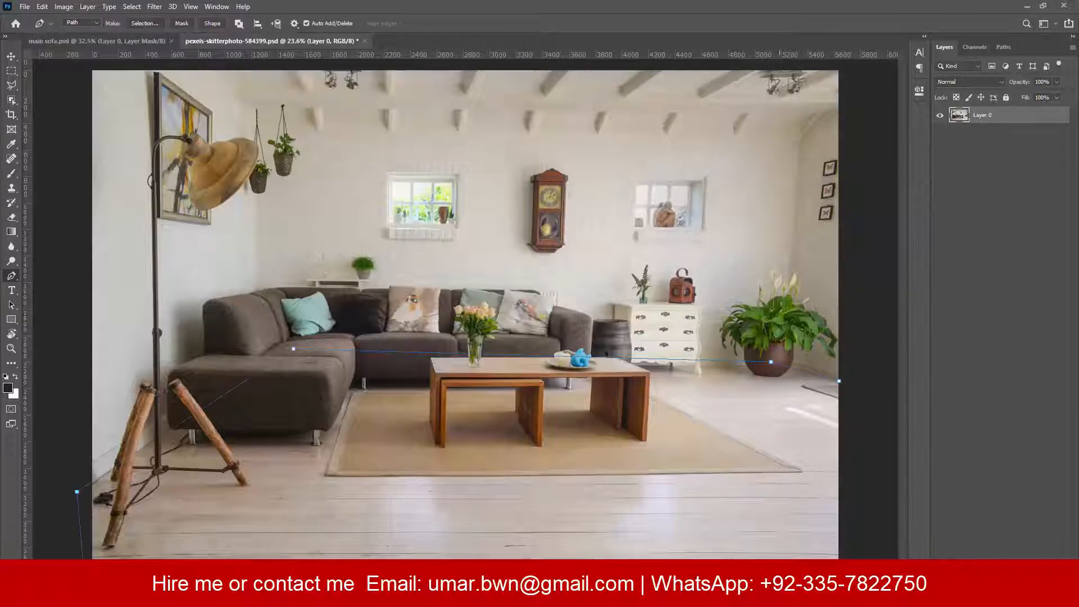
# Copy the floor area enclosed by the path to its own layer and flip it horizontally.
pyautogui.click(144, 23)
pyautogui.press('Return')
pyautogui.hotkey('ctrl', 'j')
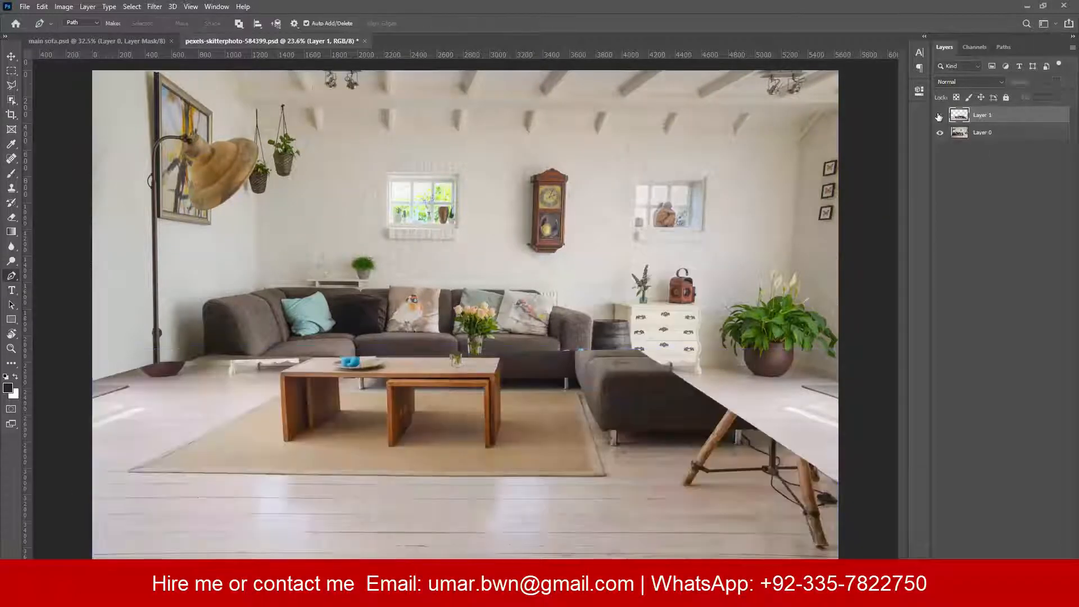
# Hide the flipped floor layer and add an empty layer directly above Layer 0.
pyautogui.click(939, 116)
pyautogui.click(993, 133)
pyautogui.click(1034, 578)
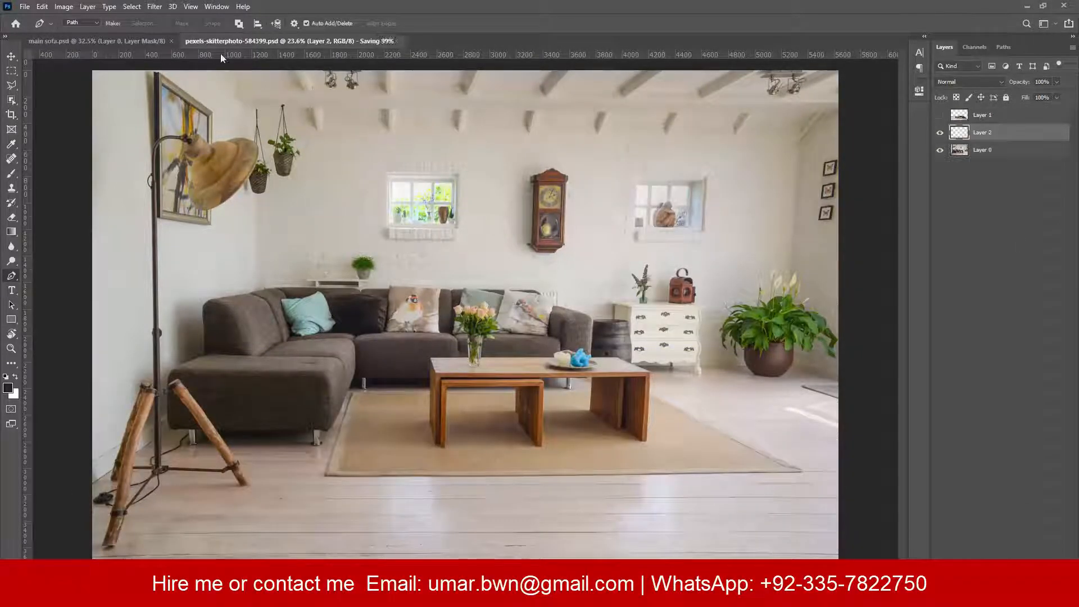
# Open the Vanishing Point filter and create a four-corner perspective plane on the living room floor.
pyautogui.click(155, 7)
pyautogui.click(201, 107)
pyautogui.click(704, 410)
pyautogui.click(321, 361)
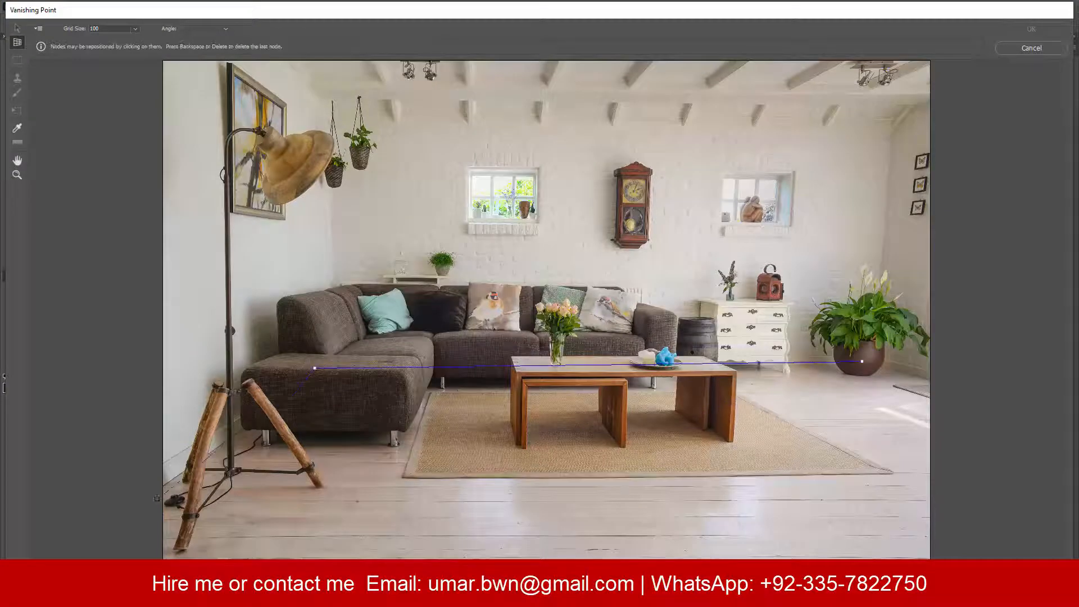
pyautogui.click(231, 485)
pyautogui.click(932, 450)
# Extend the perspective plane beyond the image edges to cover the foreground floor and align it with the rug.
pyautogui.scroll(2, 268, 402)
pyautogui.scroll(-3, 241, 254)
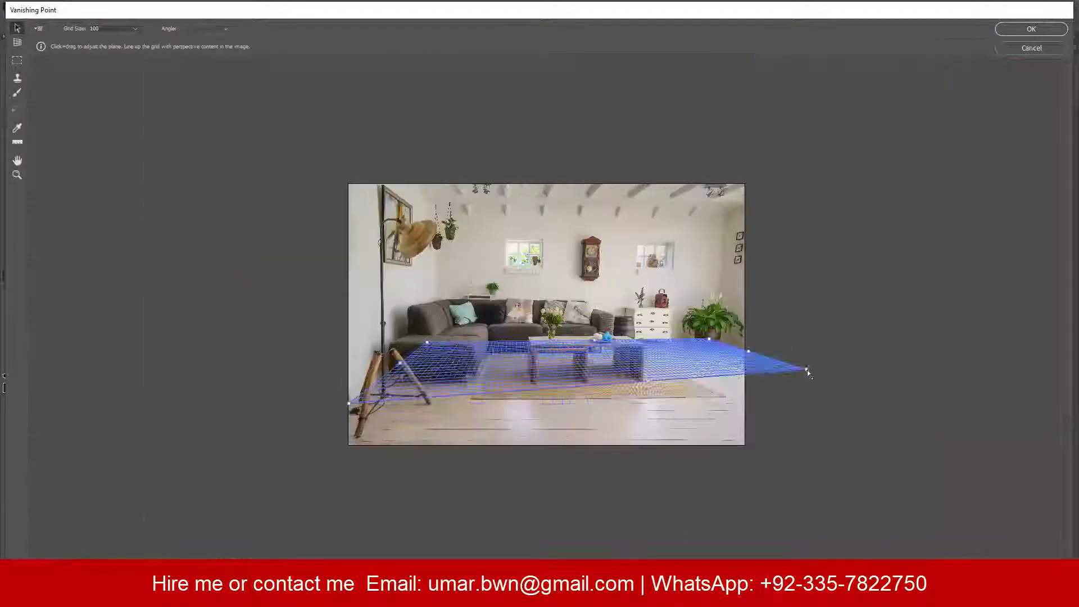
pyautogui.moveTo(807, 370); pyautogui.dragTo(1061, 462)
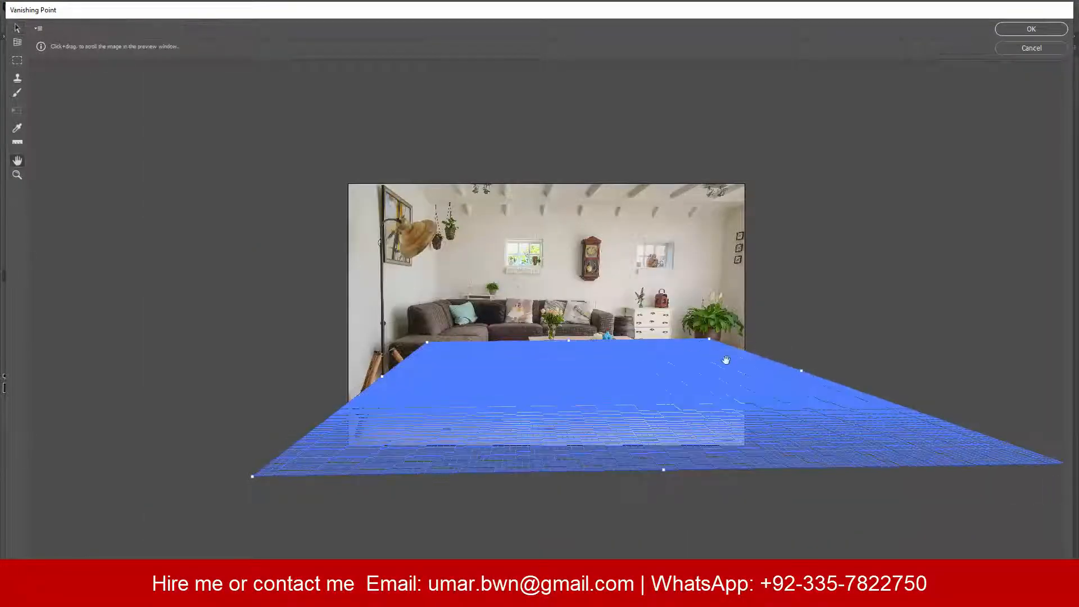
pyautogui.scroll(3, 538, 340)
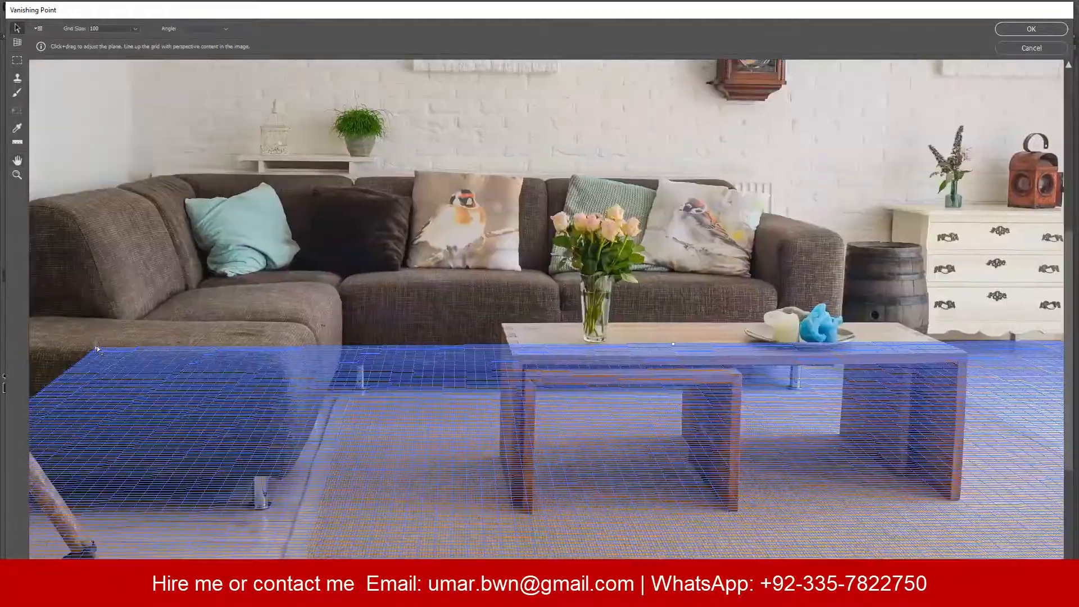
pyautogui.scroll(1, 97, 346)
pyautogui.scroll(-4, 97, 345)
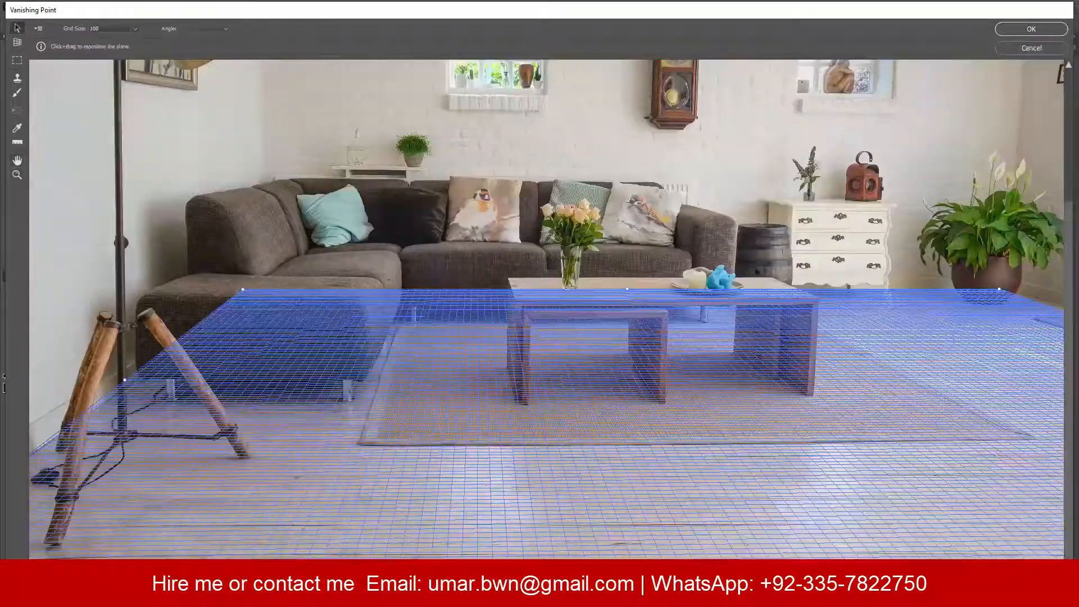
# Stretch the perspective plane's near right corner farther outside the image to refine the floor grid.
pyautogui.hotkey('ctrl', '-')
pyautogui.hotkey('ctrl', '-')
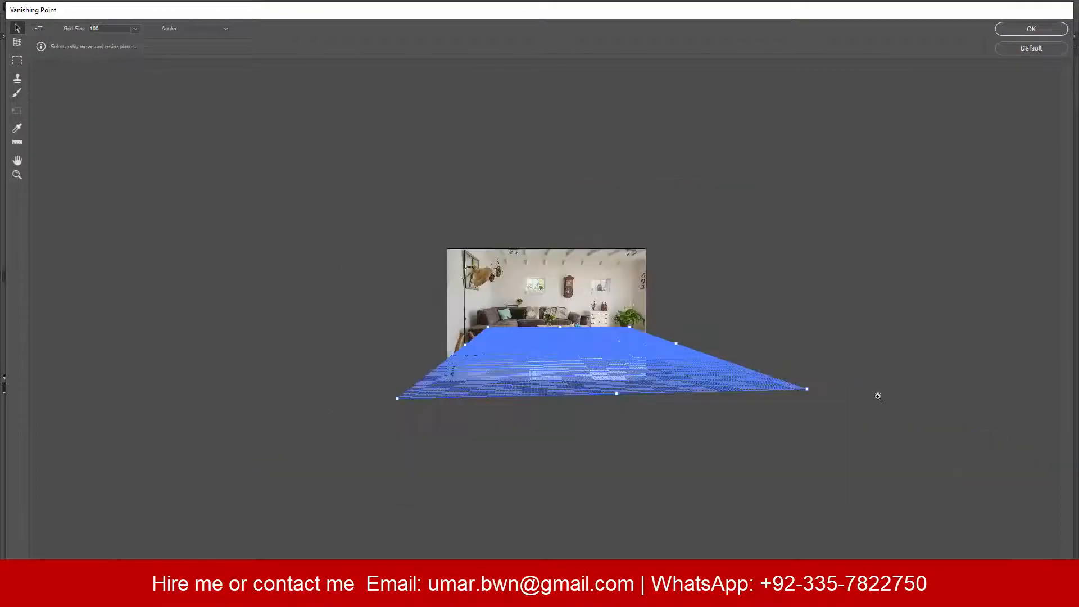
pyautogui.hotkey('ctrl', '+')
pyautogui.hotkey('ctrl', '-')
pyautogui.hotkey('ctrl', '-')
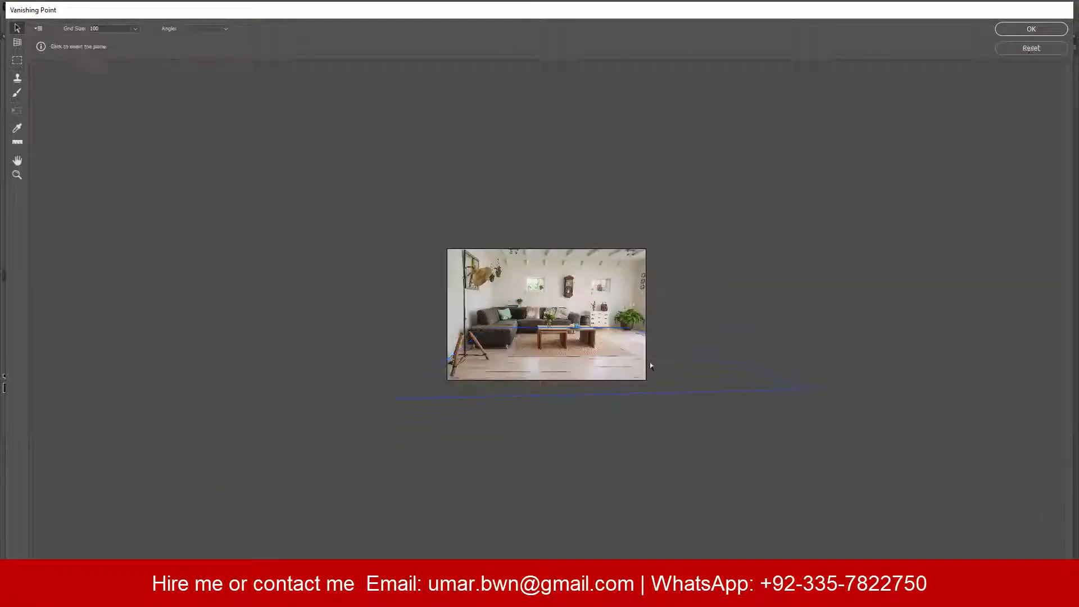
pyautogui.press('x')
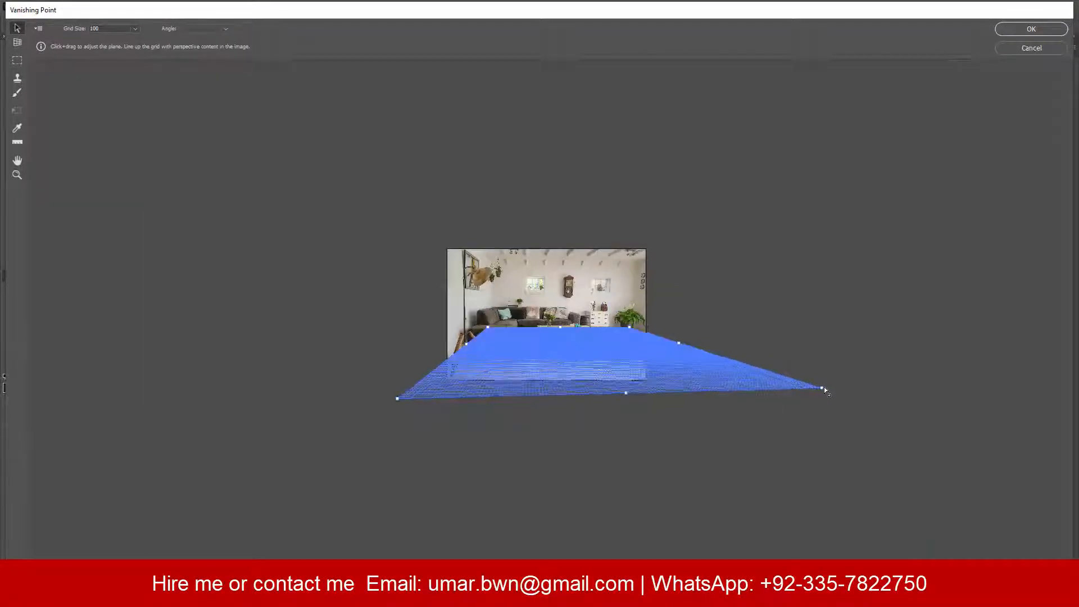
pyautogui.press('x')
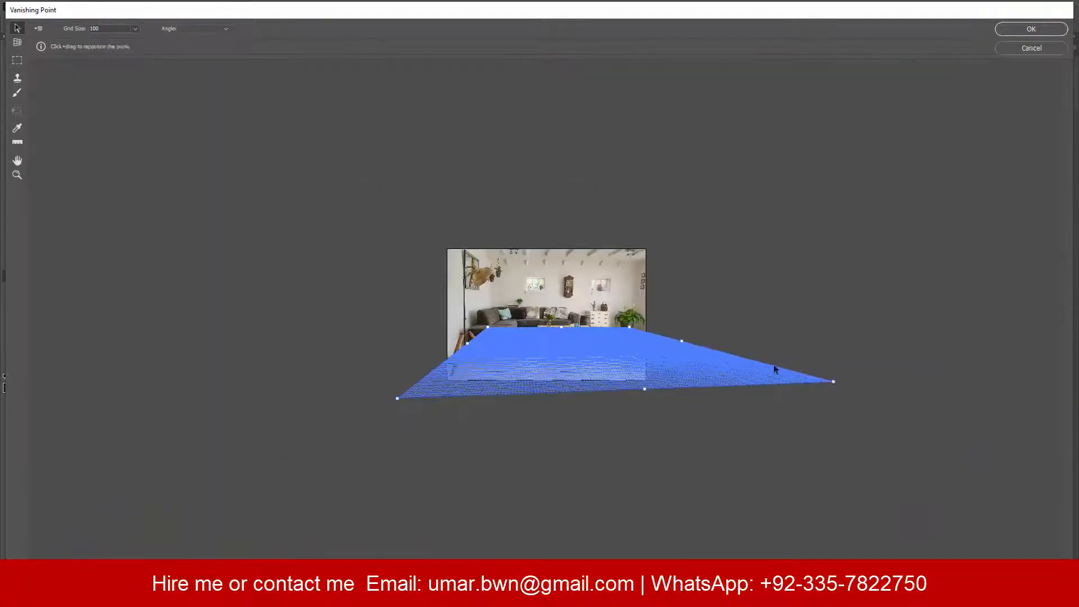
pyautogui.press('x')
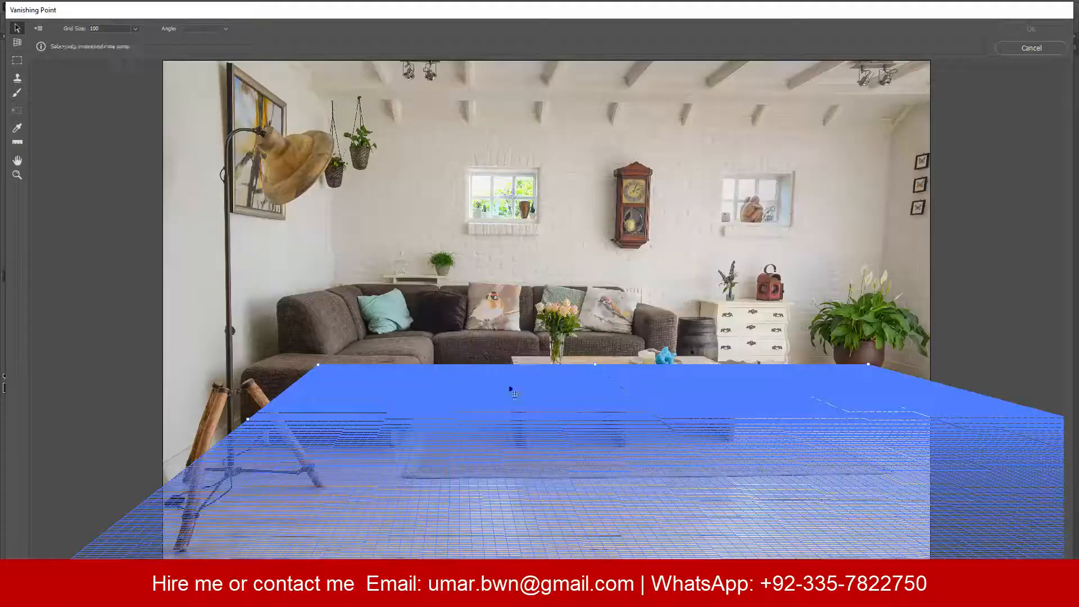
# Clone floor boards over the tripod lamp's front leg using the Stamp tool at diameter 500, and apply the Vanishing Point filter.
pyautogui.press('s')
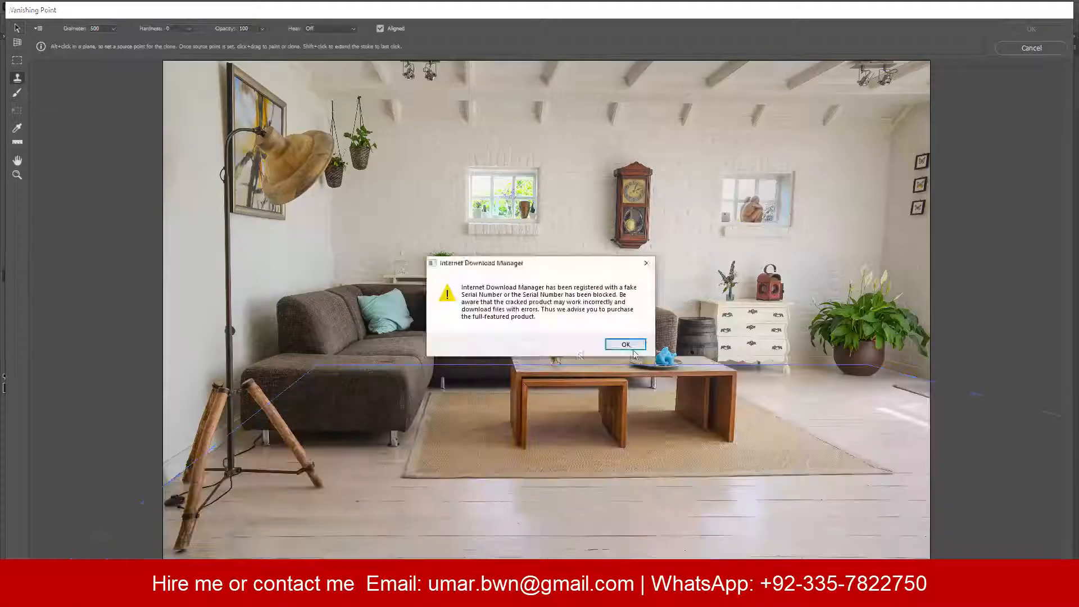
pyautogui.press('Return')
pyautogui.click(1031, 30)
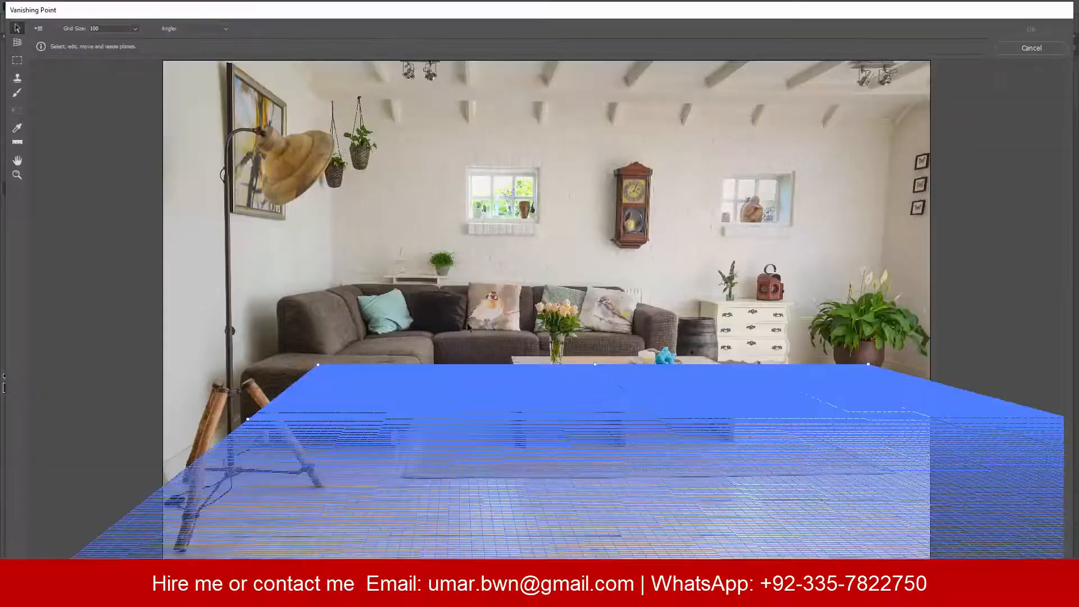
pyautogui.click(17, 77)
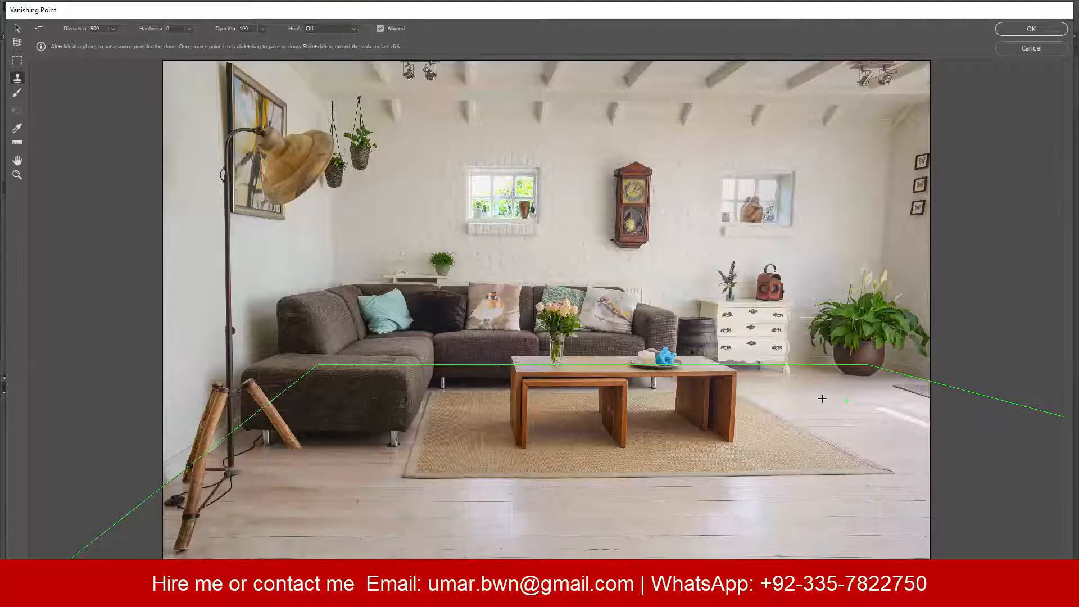
pyautogui.moveTo(393, 441); pyautogui.dragTo(318, 434)
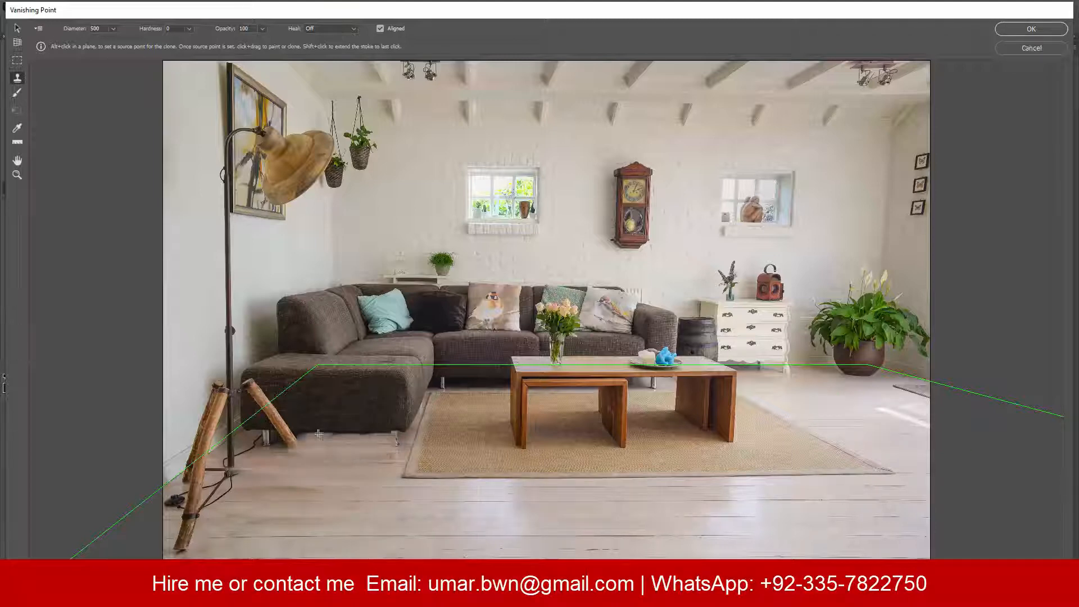
pyautogui.click(1031, 28)
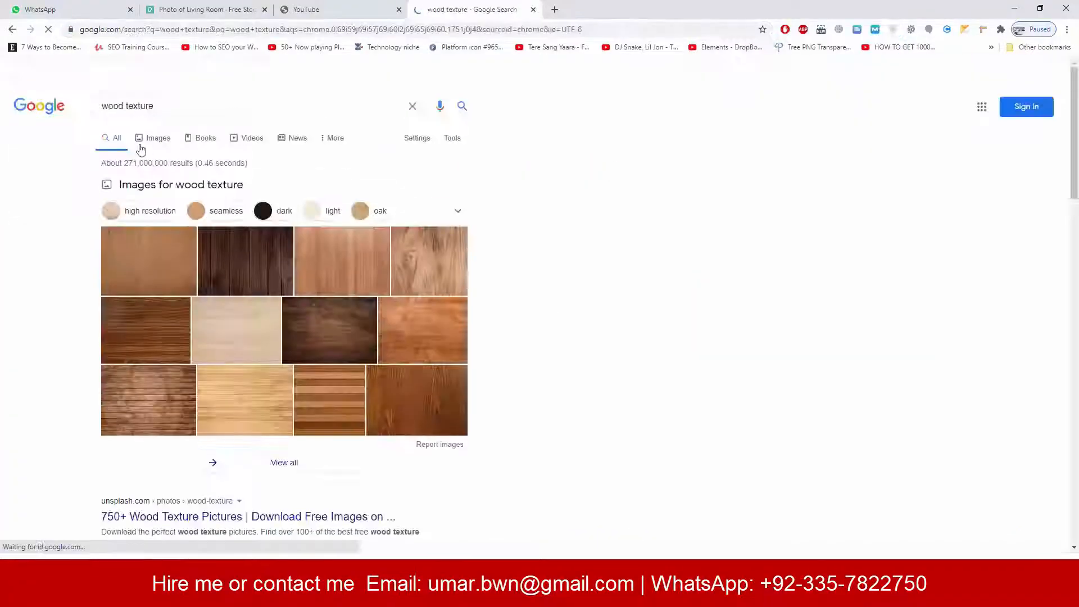
# In the browser, open the image results for "wood texture" and save the light plank picture from The Designest.
pyautogui.click(155, 137)
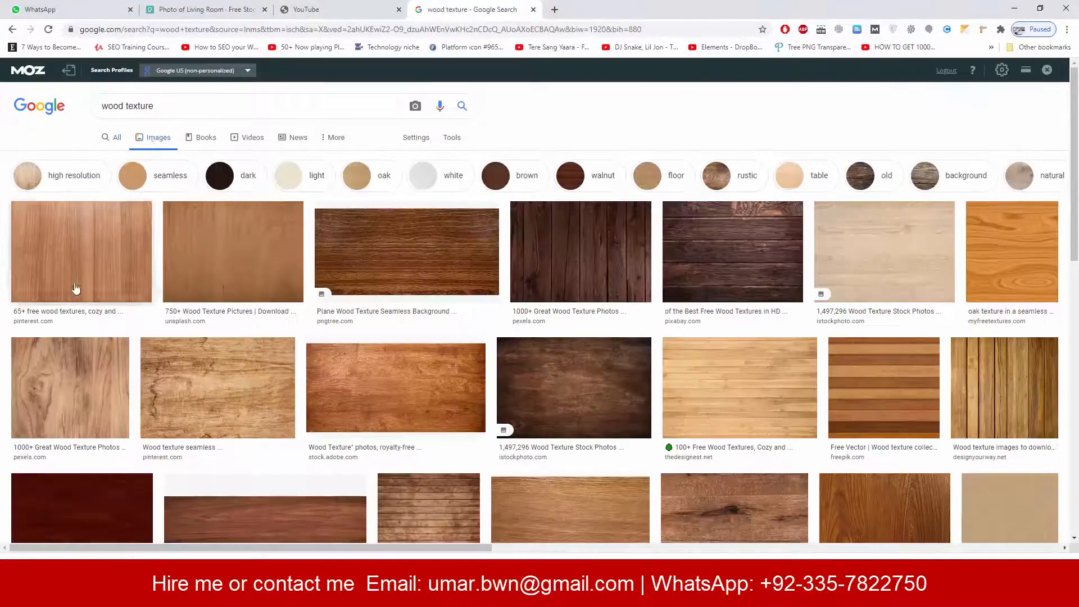
pyautogui.scroll(-5, 74, 286)
pyautogui.click(75, 289)
pyautogui.click(502, 245)
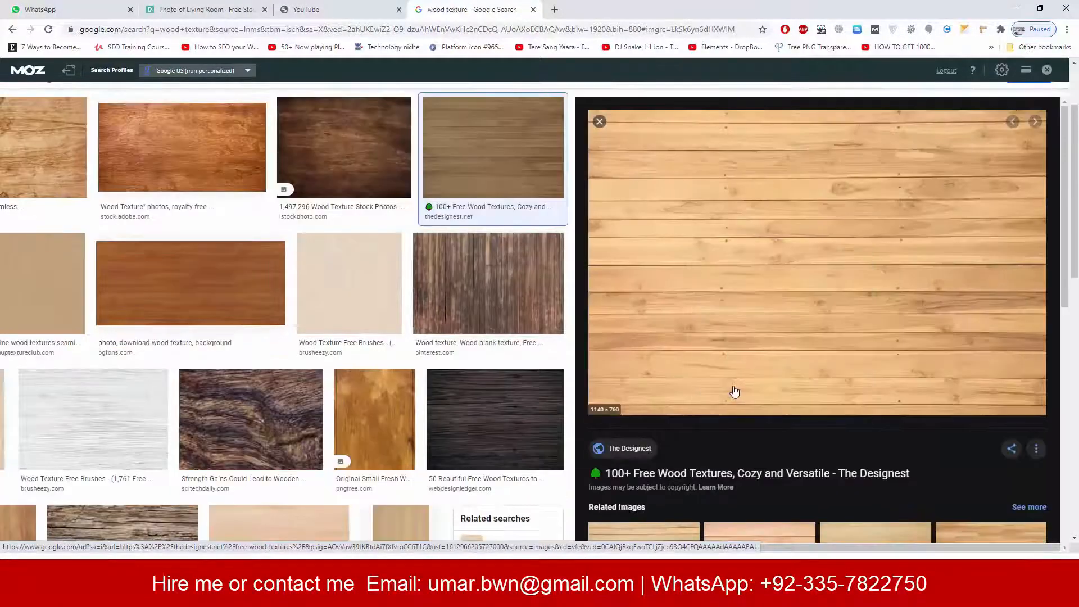
pyautogui.rightClick(680, 296)
pyautogui.click(725, 409)
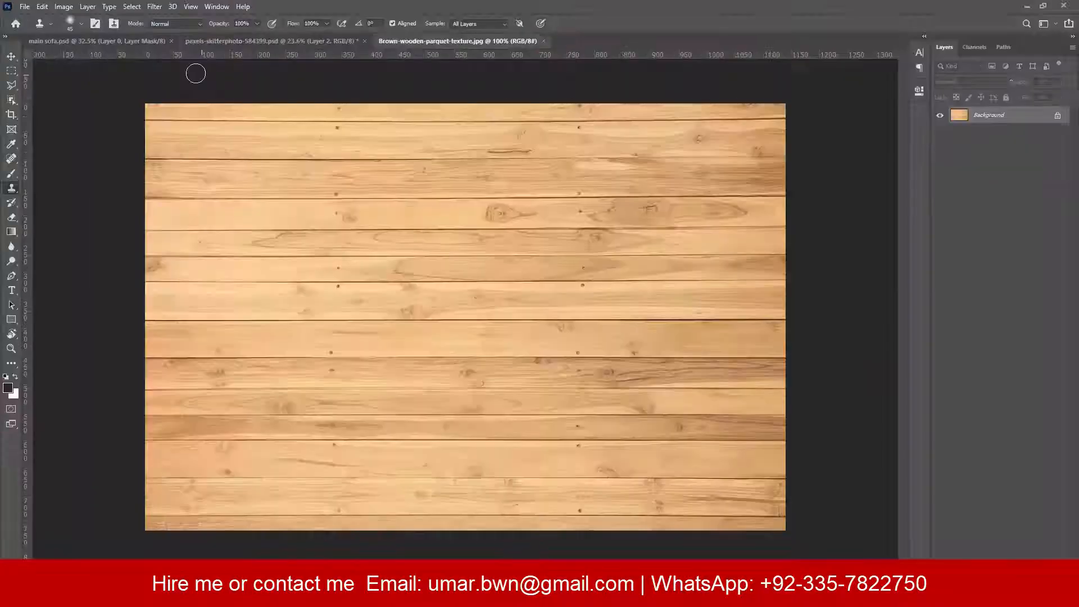
# Define the brown wooden parquet image as a pattern.
pyautogui.click(155, 7)
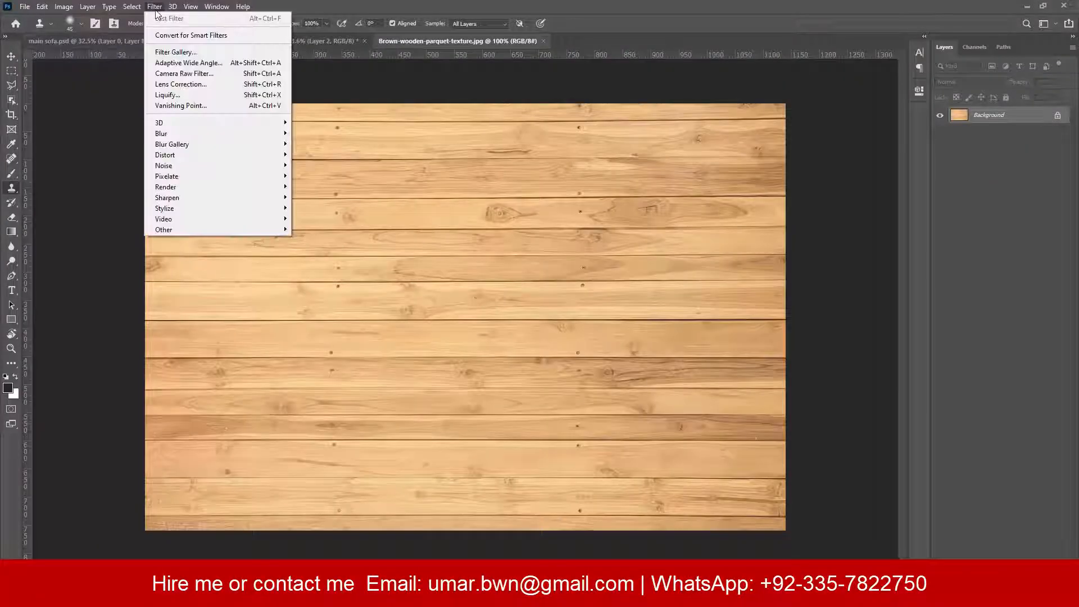
pyautogui.click(42, 7)
pyautogui.click(67, 312)
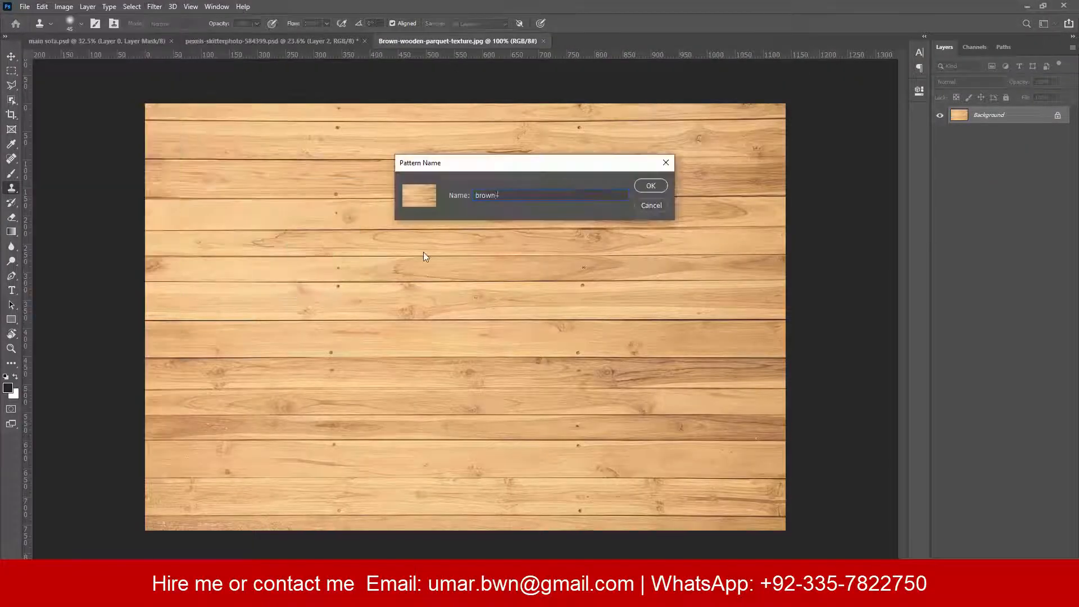
pyautogui.press('Return')
# Create a new blank document for building the floor texture.
pyautogui.click(248, 41)
pyautogui.hotkey('ctrl', 'n')
pyautogui.press('Return')
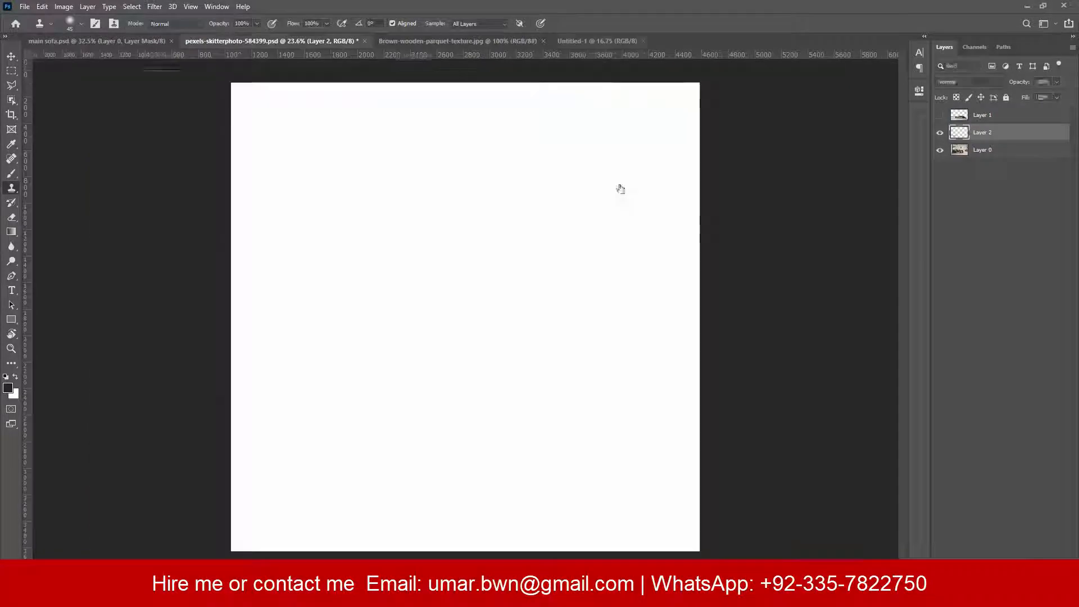
# Try the parquet pattern as a Pattern Overlay on the blank layer at 168% scale.
pyautogui.rightClick(983, 118)
pyautogui.click(955, 119)
pyautogui.click(500, 316)
pyautogui.click(700, 291)
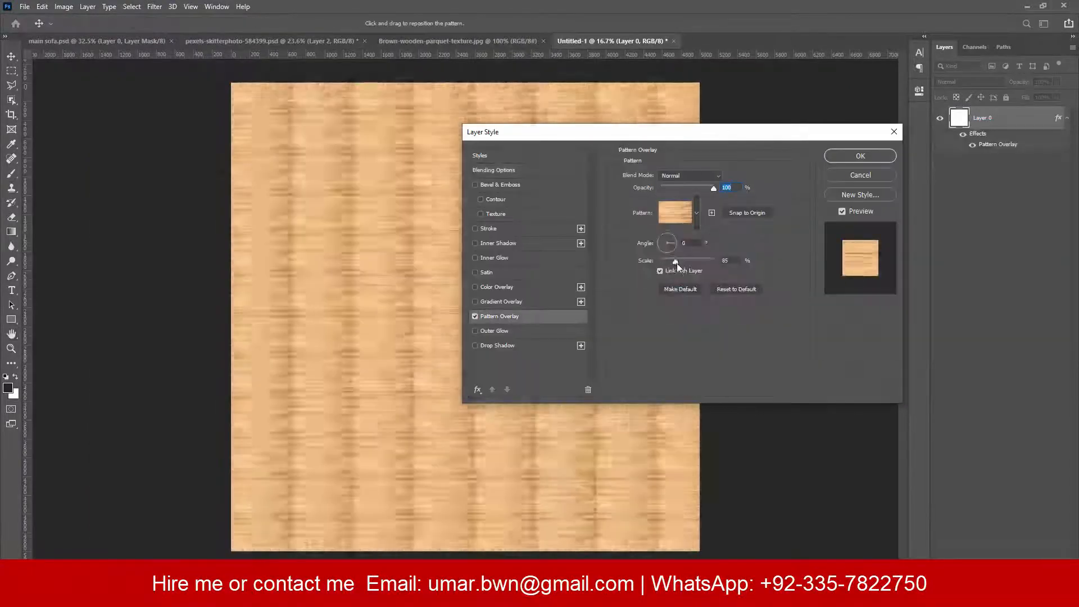
pyautogui.moveTo(677, 263); pyautogui.dragTo(686, 261)
pyautogui.moveTo(562, 132); pyautogui.dragTo(677, 149)
pyautogui.write('168')
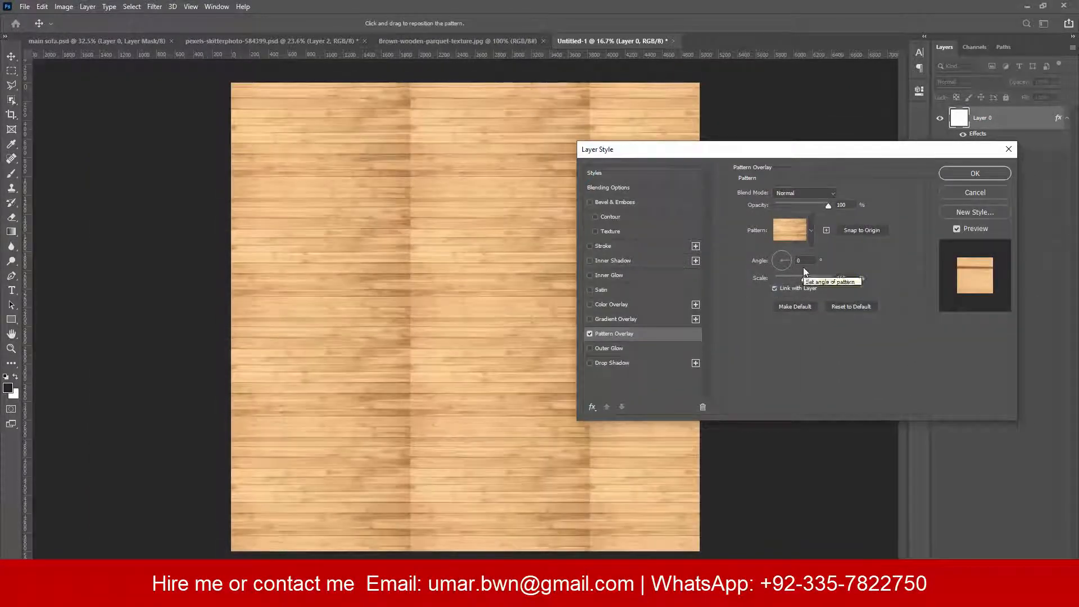
# Switch to the browser and search the web for "seamless wood texture".
pyautogui.hotkey('alt', 'Tab')
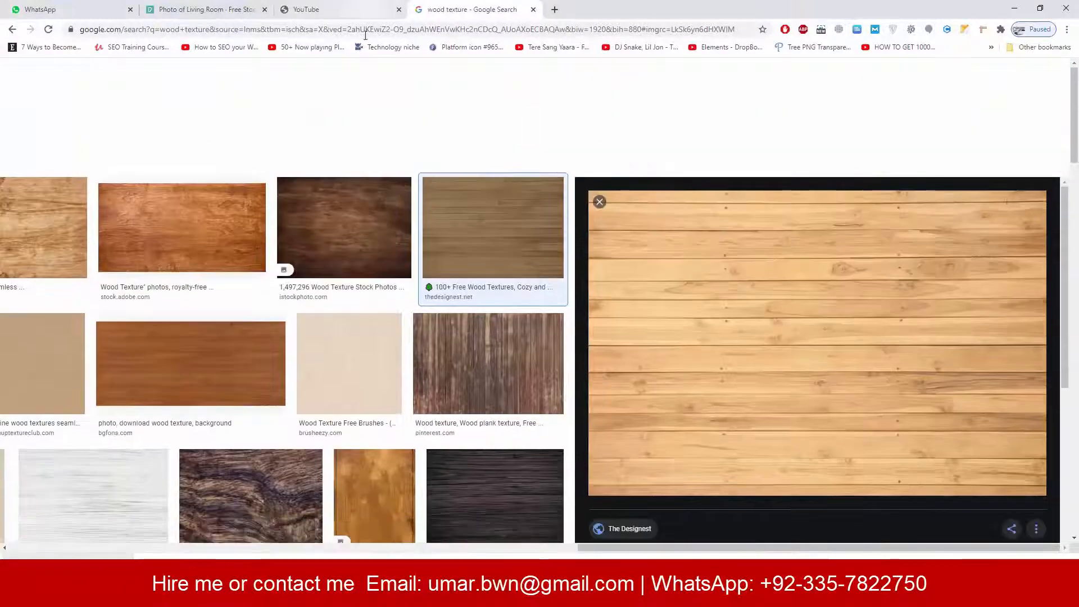
pyautogui.click(365, 31)
pyautogui.write('seamless wood texture')
pyautogui.press('Return')
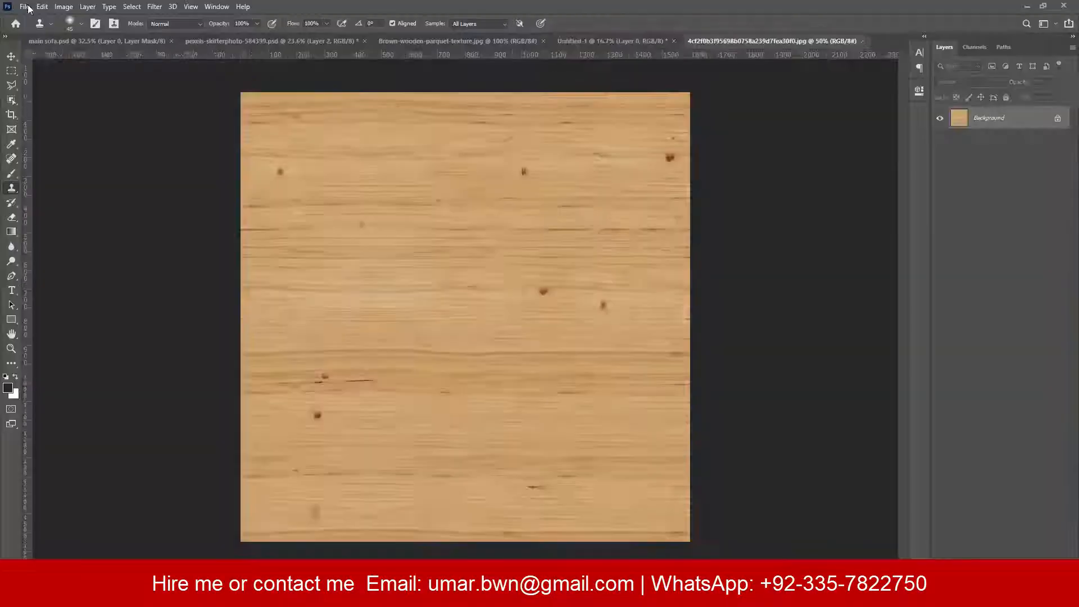
# Define the seamless wood image as a pattern and apply it as a Pattern Overlay to Layer 0 of the blank document.
pyautogui.click(42, 7)
pyautogui.click(59, 306)
pyautogui.rightClick(992, 116)
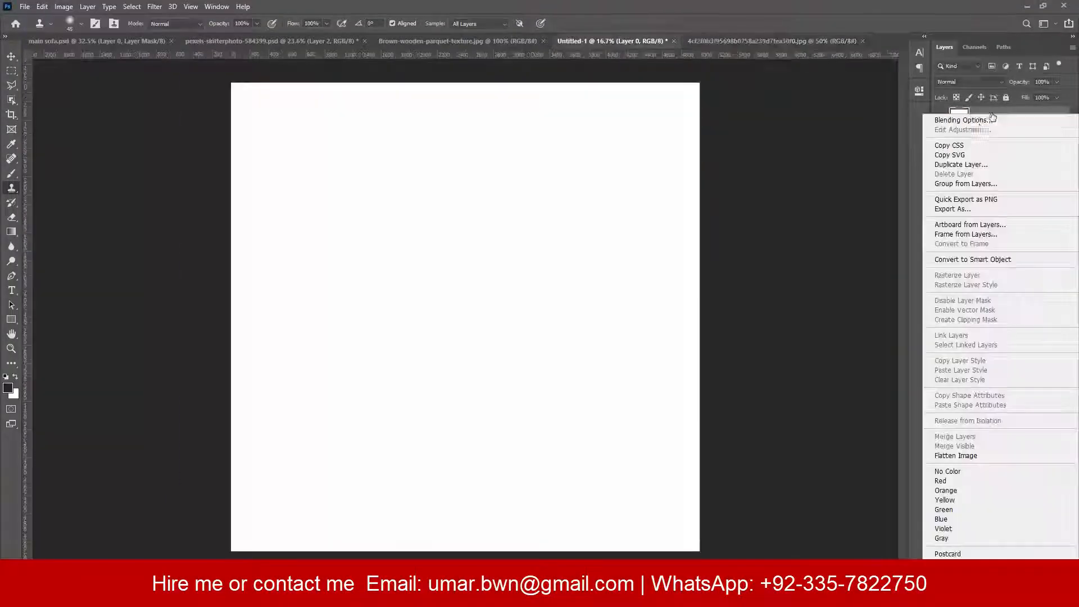
pyautogui.click(961, 120)
pyautogui.click(607, 335)
pyautogui.click(795, 278)
pyautogui.click(973, 171)
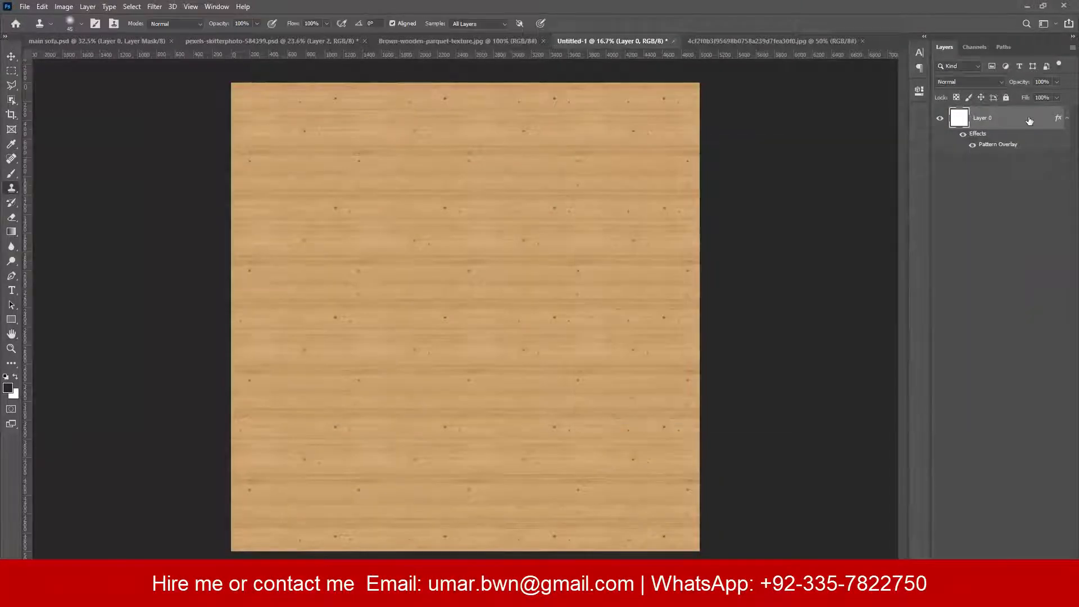
# Duplicate the wood-patterned layer as a smart object and switch to the living room document.
pyautogui.rightClick(1019, 118)
pyautogui.click(963, 286)
pyautogui.click(404, 41)
pyautogui.click(359, 42)
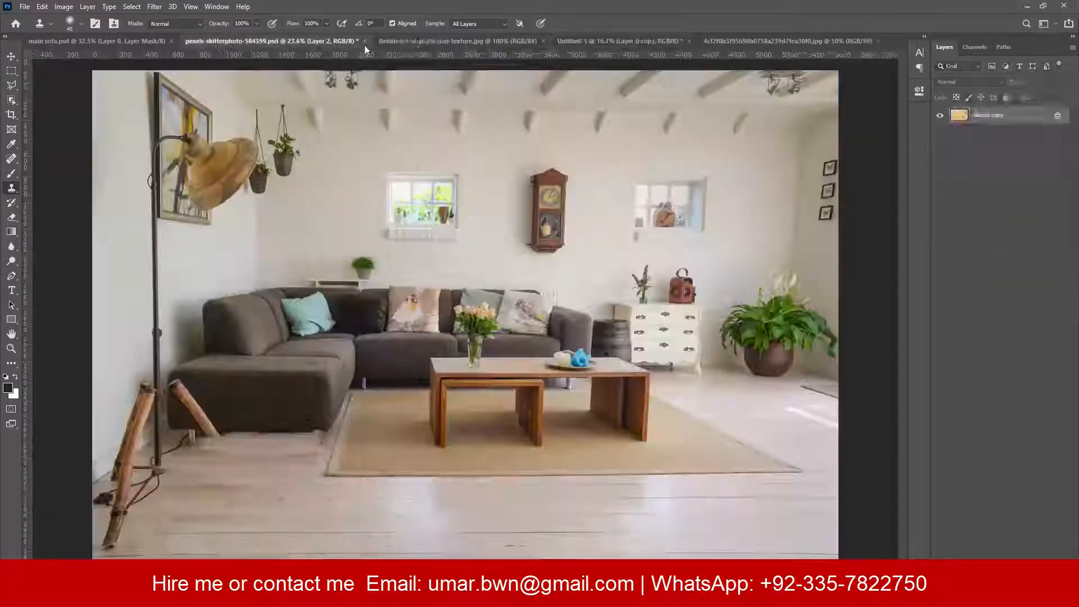
# Place the wood layer copy above Layer 2 in the living room document and load its outline as a selection for copying.
pyautogui.click(154, 6)
pyautogui.click(185, 105)
pyautogui.hotkey('ctrl', '-')
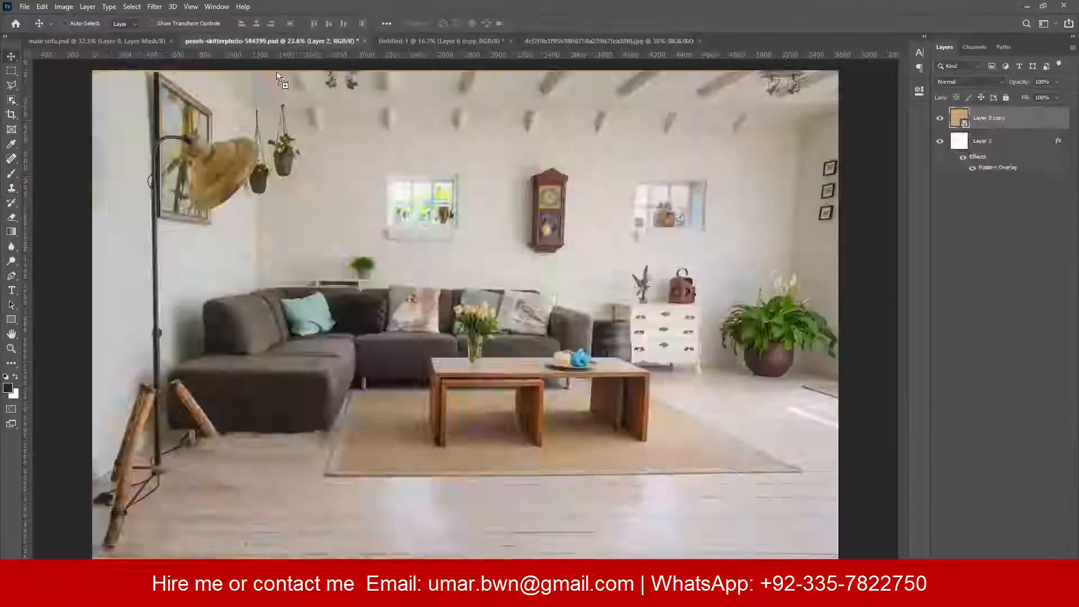
pyautogui.keyDown('ctrl'); pyautogui.click(960, 132); pyautogui.keyUp('ctrl')
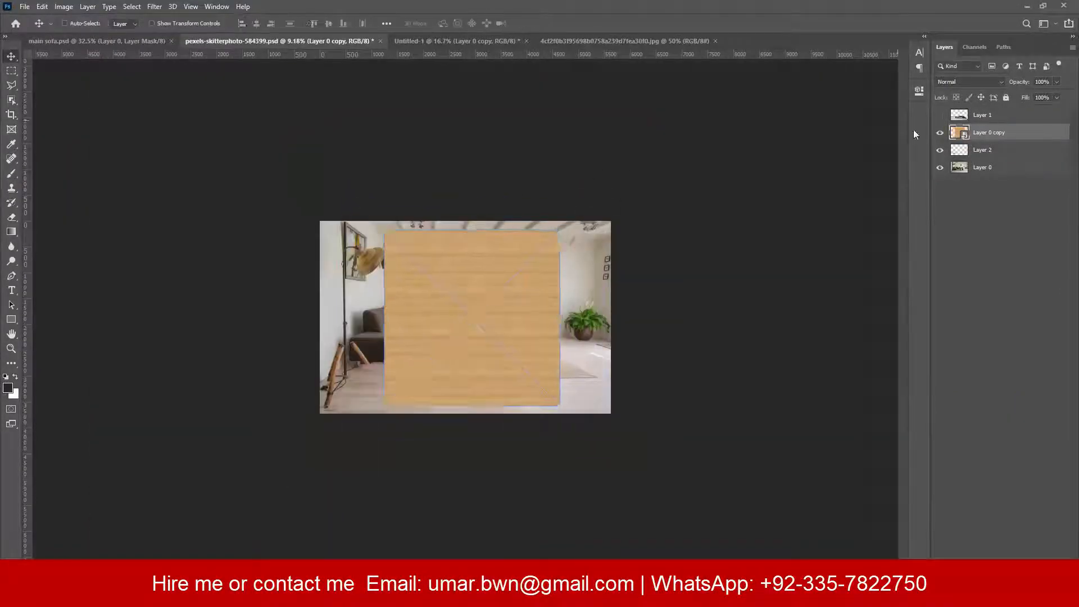
pyautogui.click(155, 7)
pyautogui.click(180, 105)
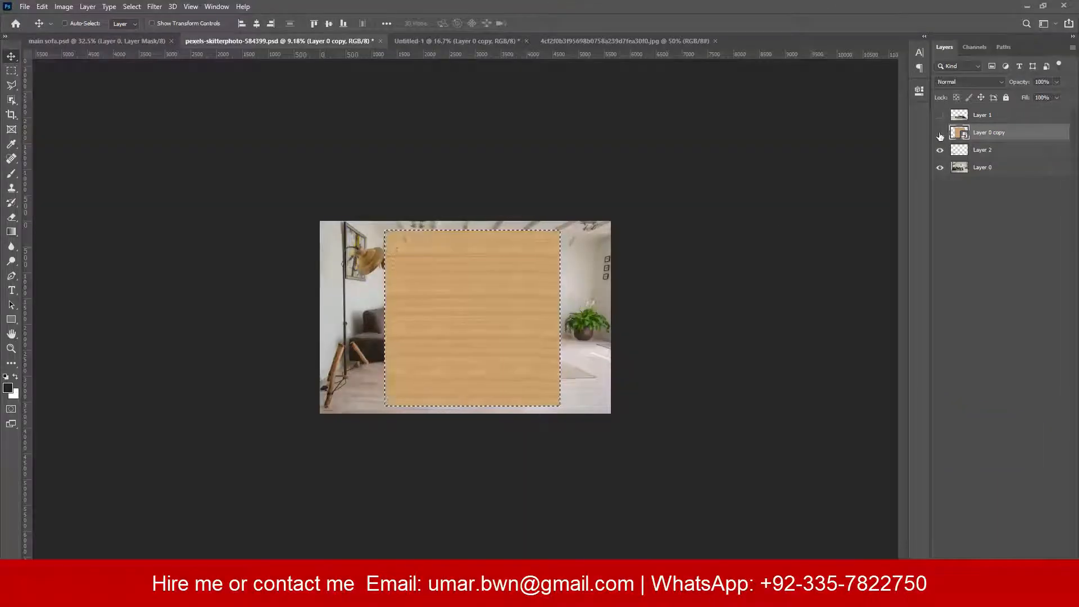
# Try to paste the wood texture into the Vanishing Point floor plane on Layer 2 and scale it with the selection active.
pyautogui.click(155, 6)
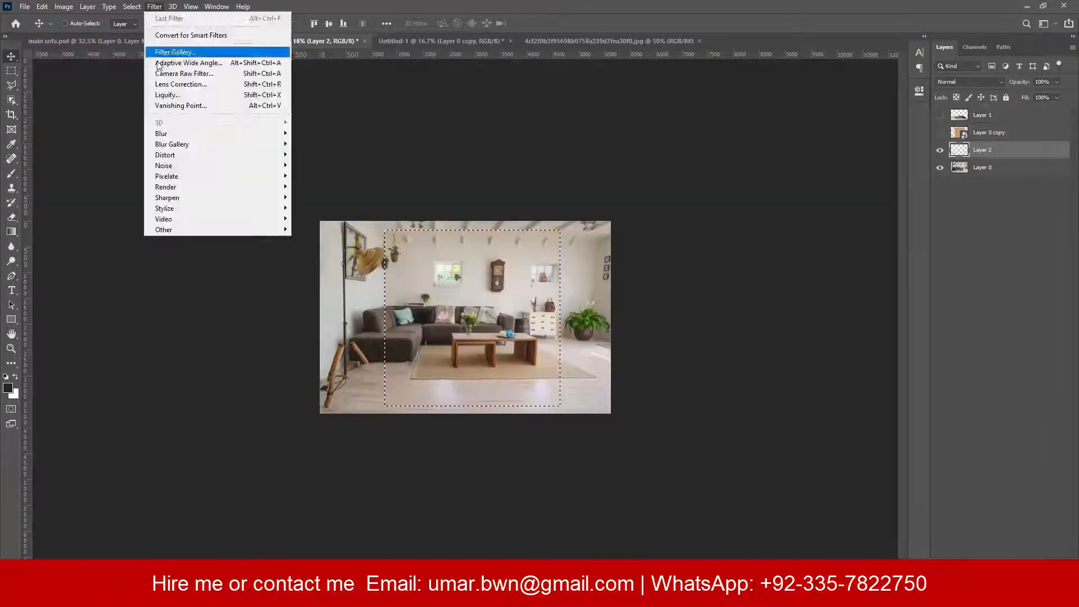
pyautogui.click(179, 106)
pyautogui.hotkey('ctrl', 'v')
pyautogui.moveTo(484, 166); pyautogui.dragTo(588, 438)
pyautogui.press('t')
pyautogui.hotkey('ctrl', '-')
pyautogui.hotkey('ctrl', '-')
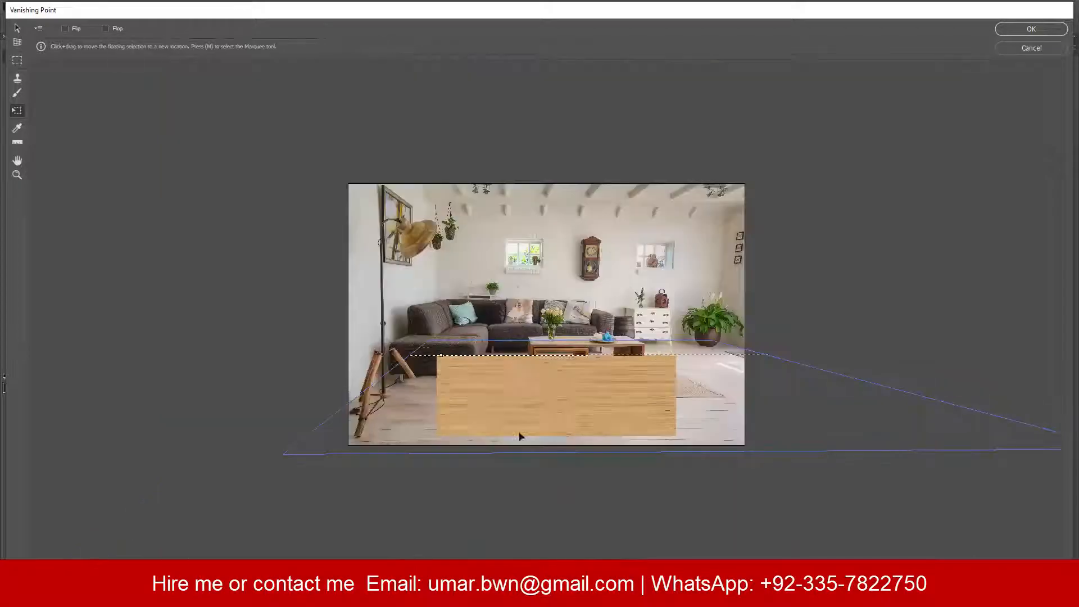
pyautogui.moveTo(520, 435); pyautogui.dragTo(462, 371)
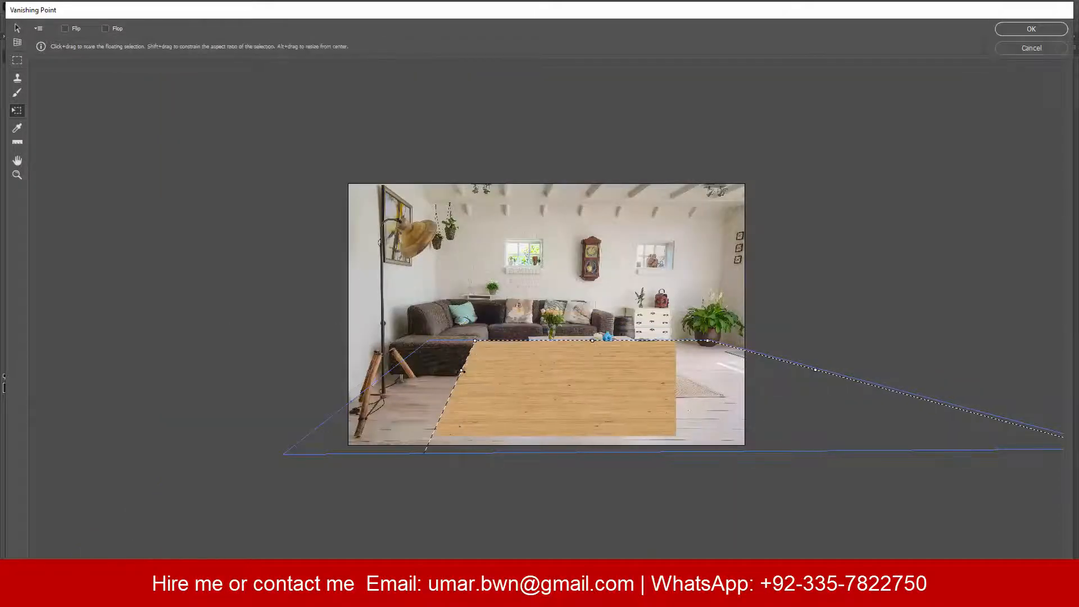
pyautogui.click(1031, 29)
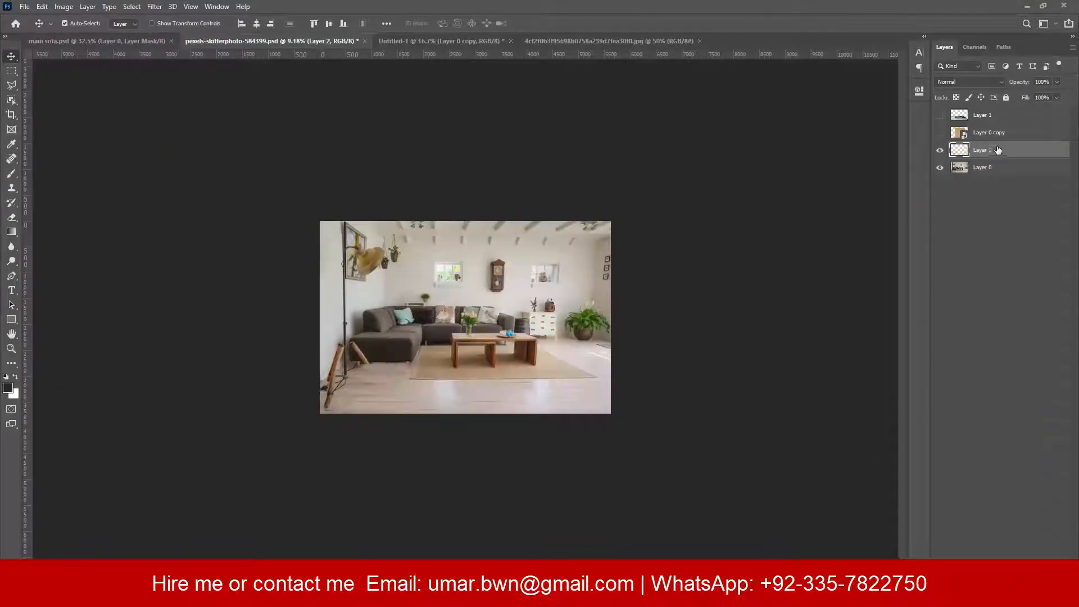
# Hide the wood layer copy and reopen Vanishing Point on Layer 2.
pyautogui.click(155, 6)
pyautogui.click(193, 106)
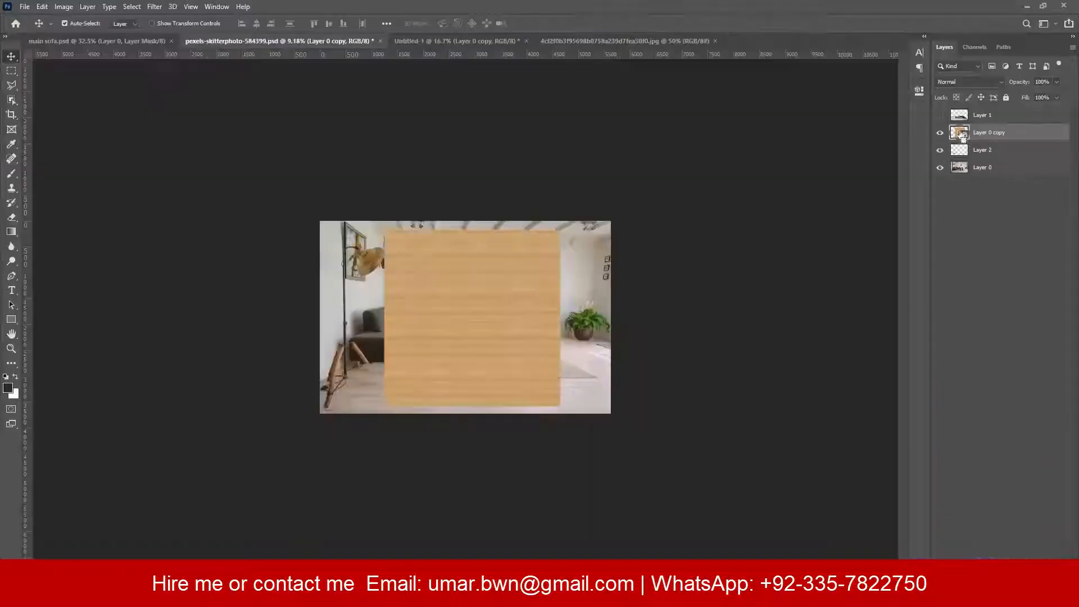
pyautogui.click(940, 133)
pyautogui.click(982, 150)
pyautogui.click(154, 6)
pyautogui.click(193, 106)
# Paste the wood texture onto the floor plane, scale it to cover the whole plane, and apply the filter.
pyautogui.hotkey('ctrl', 'v')
pyautogui.moveTo(241, 135); pyautogui.dragTo(465, 369)
pyautogui.hotkey('ctrl', '-')
pyautogui.hotkey('ctrl', '-')
pyautogui.press('t')
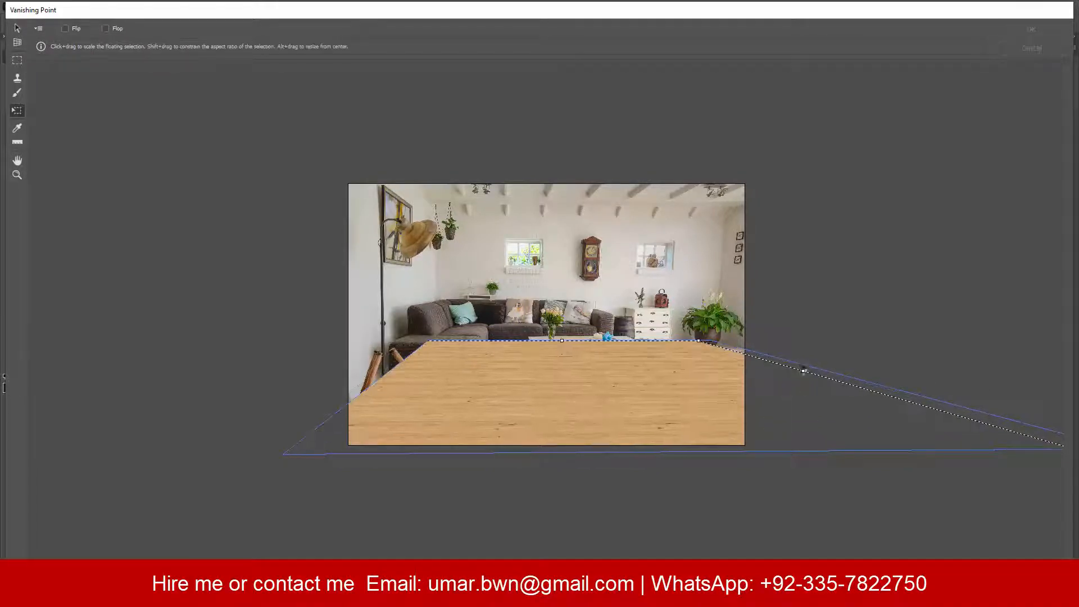
pyautogui.moveTo(803, 370); pyautogui.dragTo(817, 368)
pyautogui.press('Return')
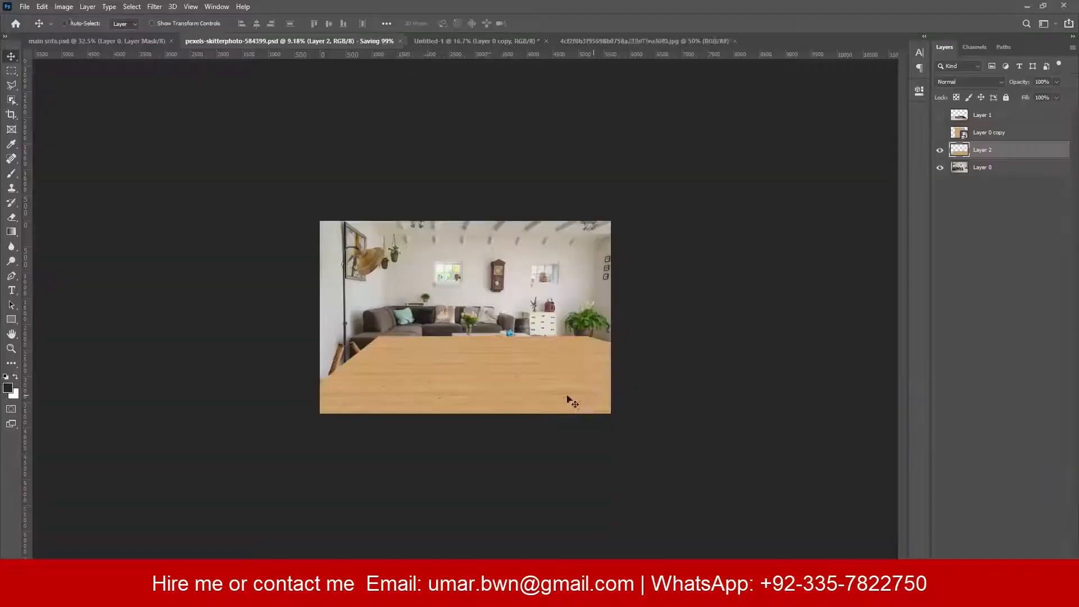
# Hide Layer 2 and trace a Pen path around the leaves overhanging the flower vase's left side.
pyautogui.hotkey('ctrl', '0')
pyautogui.click(941, 150)
pyautogui.press('z')
pyautogui.moveTo(359, 387); pyautogui.dragTo(461, 388)
pyautogui.press('p')
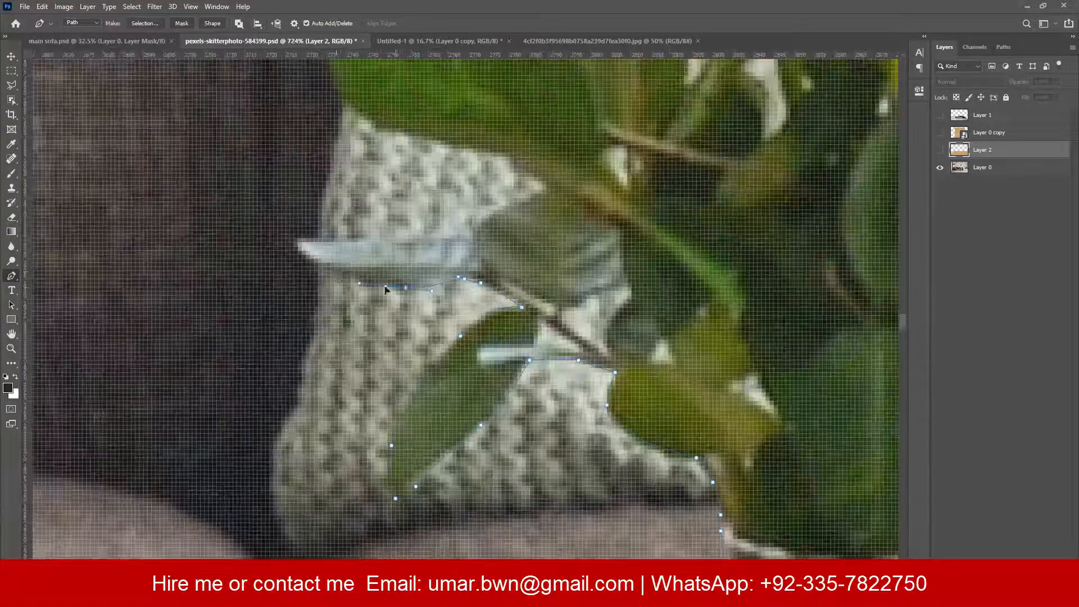
pyautogui.scroll(-1, 492, 219)
pyautogui.moveTo(521, 225); pyautogui.dragTo(549, 219)
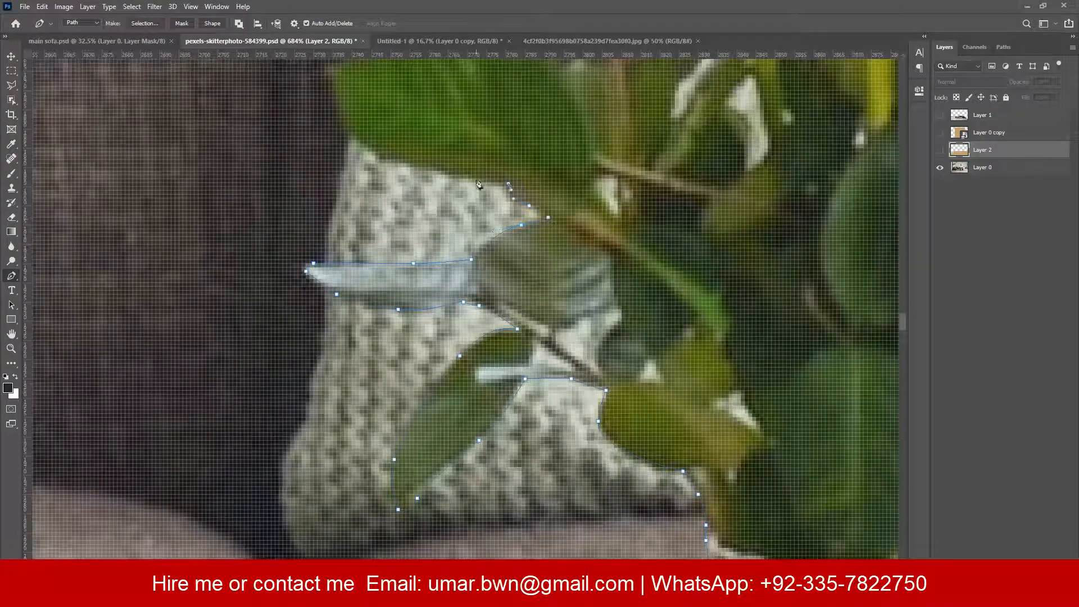
# Continue the Pen path around the large leaf beneath the leftmost rose.
pyautogui.click(462, 176)
pyautogui.moveTo(349, 127); pyautogui.dragTo(490, 232)
pyautogui.moveTo(489, 233); pyautogui.dragTo(477, 213)
pyautogui.click(469, 171)
pyautogui.moveTo(513, 160); pyautogui.dragTo(356, 287)
pyautogui.click(482, 263)
pyautogui.scroll(-3, 518, 259)
pyautogui.moveTo(519, 259); pyautogui.dragTo(554, 374)
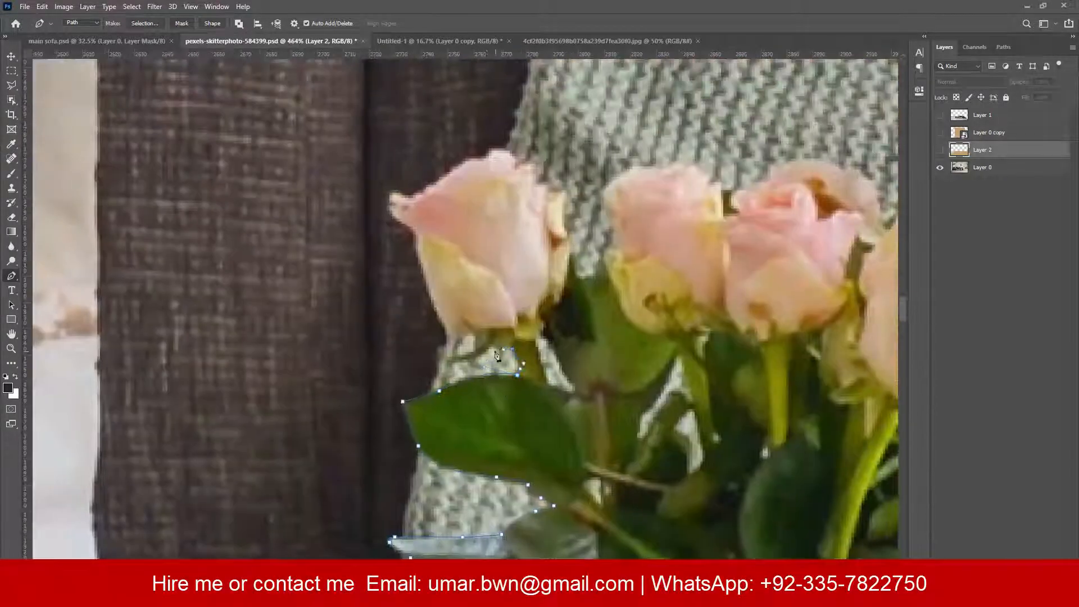
# Trace the leftmost rose with the Pen tool, from its stem up the left petals and over the top.
pyautogui.click(473, 334)
pyautogui.moveTo(457, 341); pyautogui.dragTo(452, 340)
pyautogui.moveTo(441, 323); pyautogui.dragTo(439, 314)
pyautogui.moveTo(492, 317); pyautogui.dragTo(562, 405)
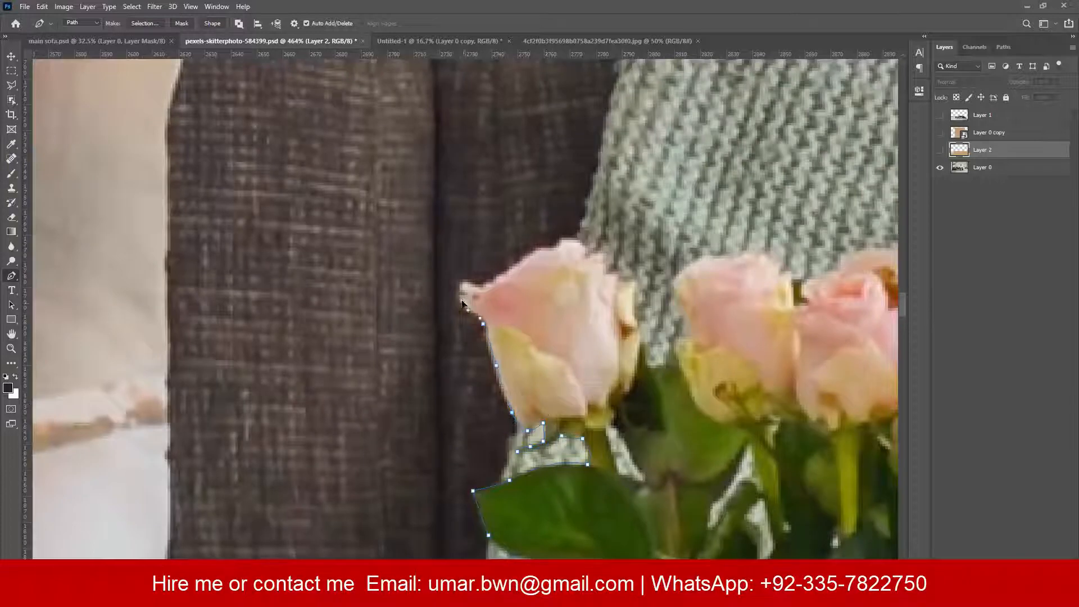
pyautogui.click(488, 284)
pyautogui.click(506, 272)
pyautogui.moveTo(530, 253); pyautogui.dragTo(536, 249)
pyautogui.moveTo(541, 290); pyautogui.dragTo(479, 362)
pyautogui.click(488, 320)
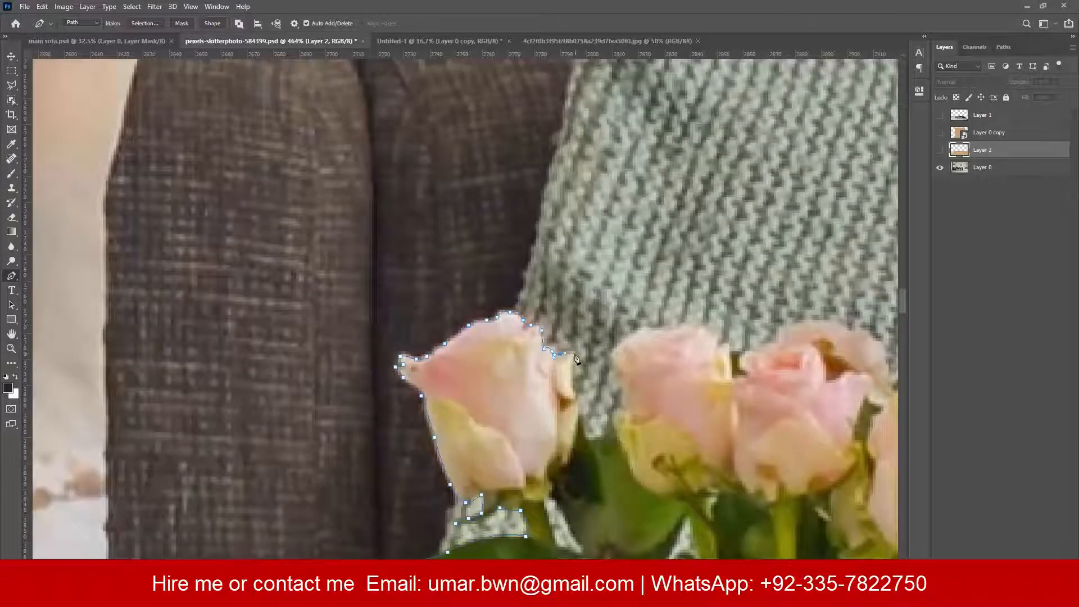
# Extend the Pen path over the tops of the next two roses to the base of the tallest rose.
pyautogui.click(730, 345)
pyautogui.click(729, 356)
pyautogui.click(740, 351)
pyautogui.moveTo(755, 360); pyautogui.dragTo(594, 365)
pyautogui.click(593, 353)
pyautogui.click(612, 345)
pyautogui.click(758, 312)
pyautogui.click(763, 286)
pyautogui.click(763, 234)
pyautogui.scroll(-3, 753, 334)
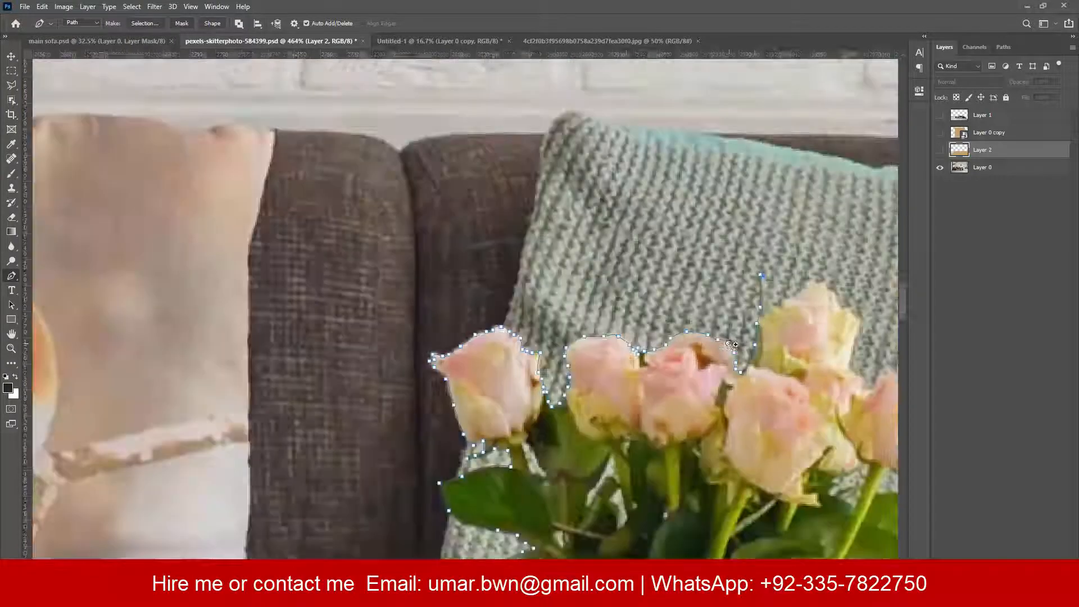
# Outline the tallest rose with Pen anchors and carry the path down to the gap before the rightmost rose.
pyautogui.scroll(2, 753, 312)
pyautogui.click(634, 319)
pyautogui.click(644, 321)
pyautogui.click(644, 308)
pyautogui.click(750, 411)
pyautogui.click(752, 426)
pyautogui.click(760, 431)
pyautogui.moveTo(764, 429); pyautogui.dragTo(633, 457)
pyautogui.click(637, 452)
pyautogui.click(639, 444)
pyautogui.click(644, 442)
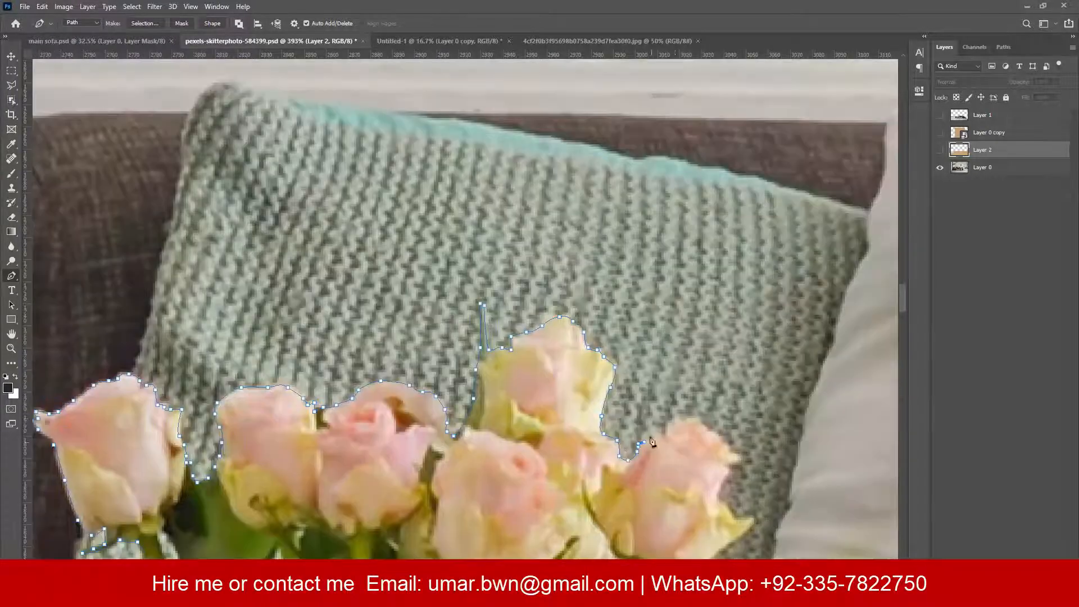
# Trace around the rightmost rose and down its stem to the first leaf below it.
pyautogui.moveTo(734, 514); pyautogui.dragTo(642, 432)
pyautogui.click(638, 428)
pyautogui.moveTo(650, 439); pyautogui.dragTo(659, 437)
pyautogui.moveTo(665, 438); pyautogui.dragTo(662, 442)
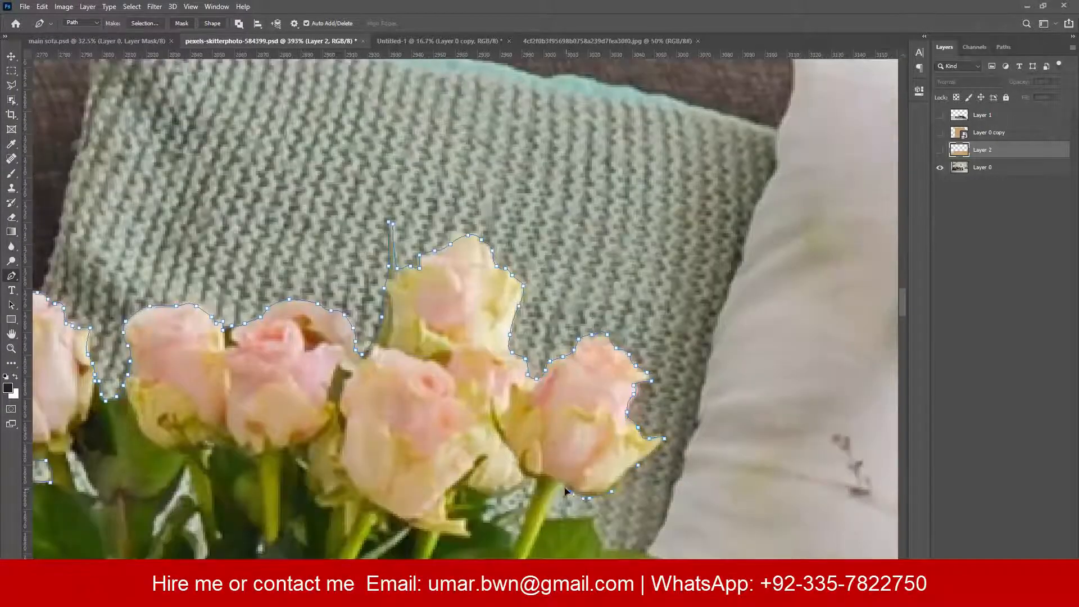
pyautogui.moveTo(573, 526); pyautogui.dragTo(511, 417)
pyautogui.click(531, 405)
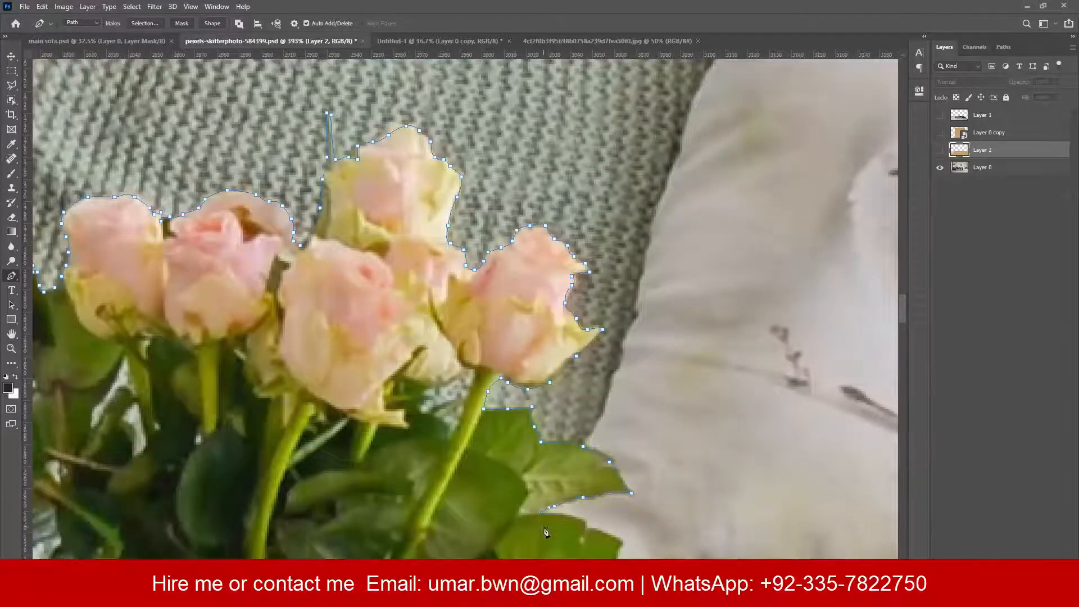
# Outline the bouquet's right-hand leaves and follow the vase's right side down to the tabletop.
pyautogui.moveTo(545, 532); pyautogui.dragTo(484, 360)
pyautogui.click(525, 353)
pyautogui.click(476, 424)
pyautogui.moveTo(612, 369); pyautogui.dragTo(661, 230)
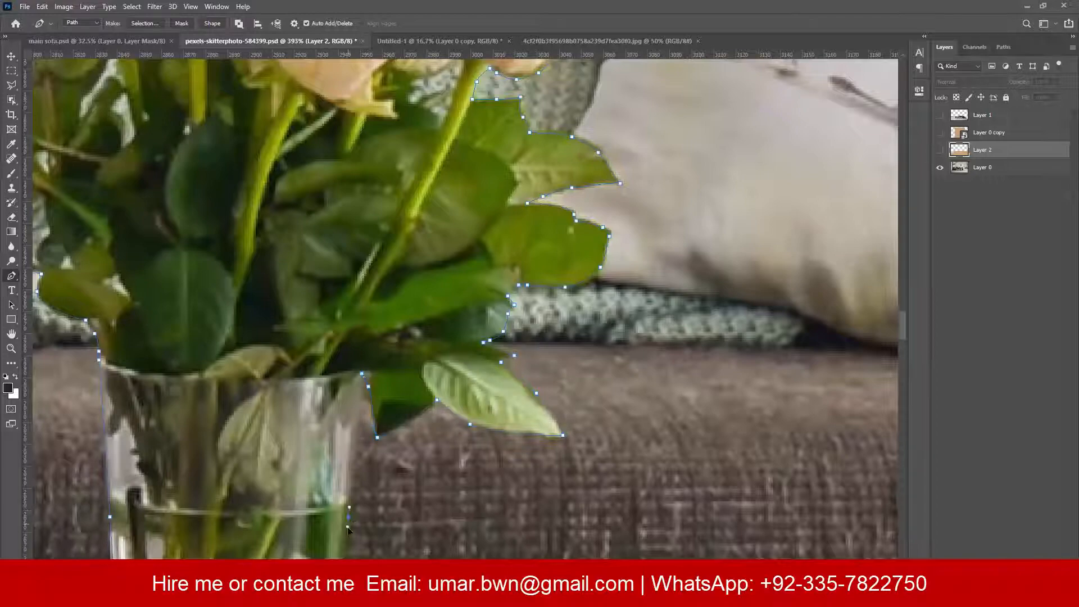
pyautogui.moveTo(347, 523); pyautogui.dragTo(460, 180)
pyautogui.click(436, 417)
# Run the Pen path along the tabletop's back edge and over the cream candle and brown shape behind it.
pyautogui.click(730, 417)
pyautogui.moveTo(786, 424); pyautogui.dragTo(370, 357)
pyautogui.moveTo(832, 371); pyautogui.dragTo(156, 357)
pyautogui.scroll(5, 630, 336)
pyautogui.click(526, 335)
pyautogui.moveTo(510, 261); pyautogui.dragTo(508, 243)
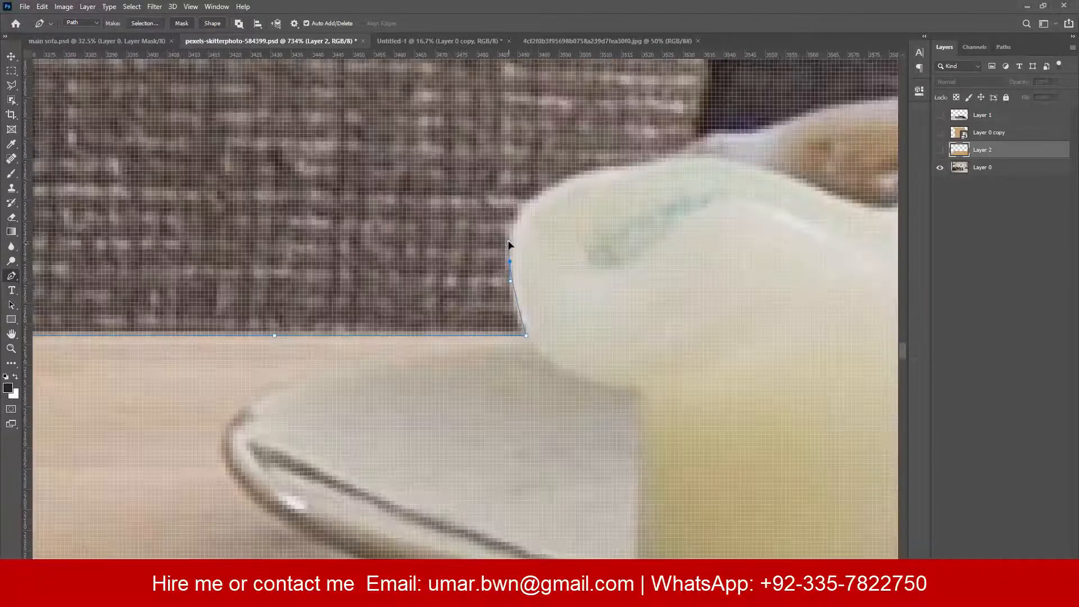
pyautogui.moveTo(548, 197); pyautogui.dragTo(426, 292)
pyautogui.moveTo(425, 287); pyautogui.dragTo(442, 277)
pyautogui.moveTo(557, 249); pyautogui.dragTo(564, 245)
pyautogui.moveTo(593, 233); pyautogui.dragTo(600, 229)
pyautogui.scroll(-5, 600, 228)
pyautogui.moveTo(631, 226); pyautogui.dragTo(408, 334)
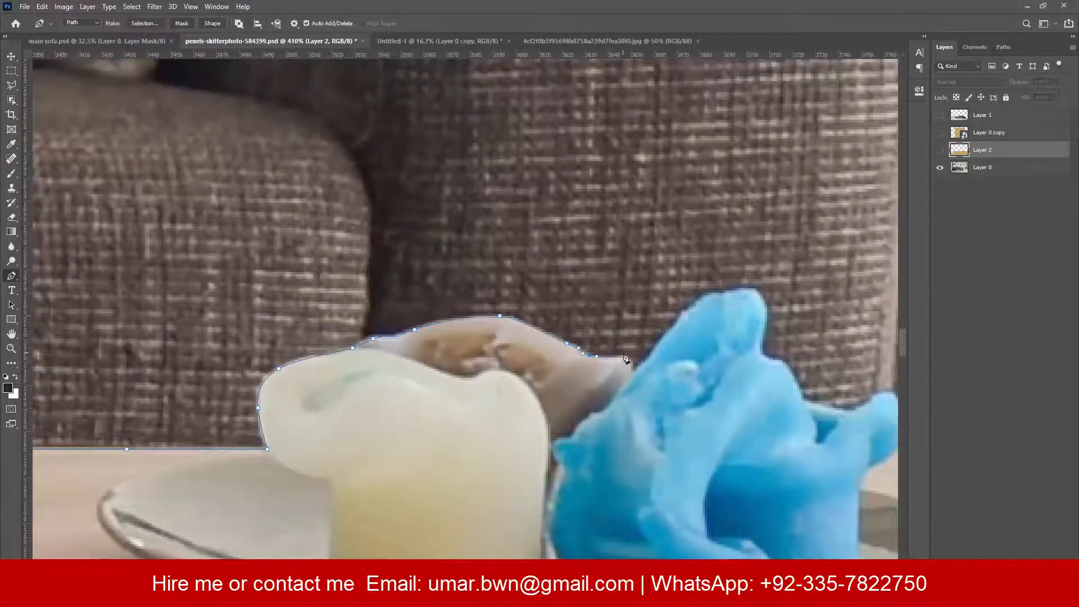
# Trace the upper outline of the blue candle on the plate.
pyautogui.click(629, 360)
pyautogui.click(631, 371)
pyautogui.scroll(3, 630, 378)
pyautogui.moveTo(682, 315); pyautogui.dragTo(694, 301)
pyautogui.click(818, 353)
pyautogui.click(841, 369)
pyautogui.moveTo(858, 416); pyautogui.dragTo(517, 282)
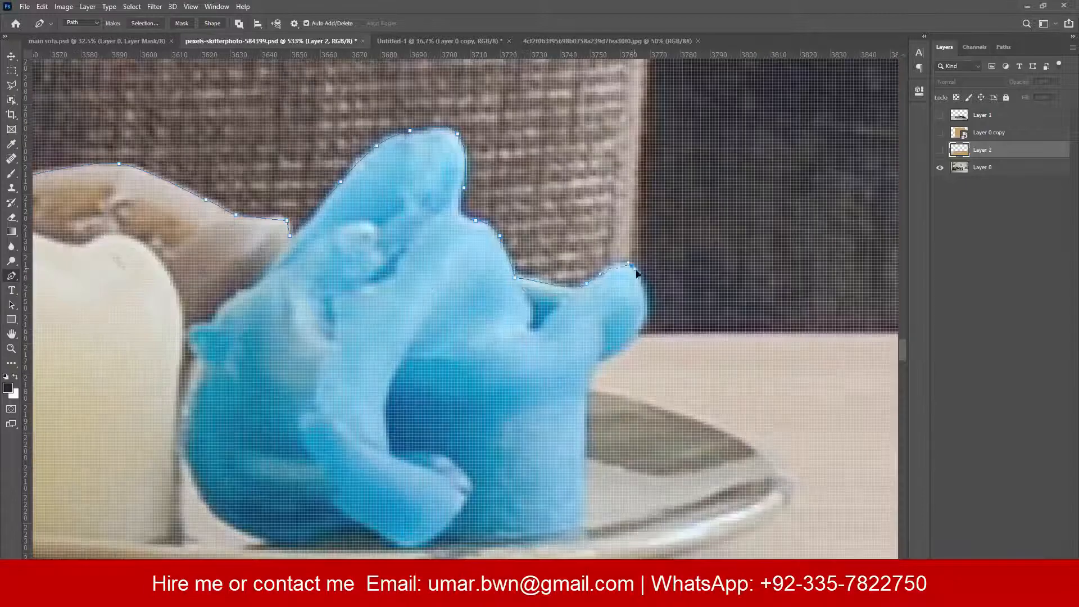
# Continue the path along the tabletop's remaining back edge and right side to its front corner.
pyautogui.scroll(-4, 645, 336)
pyautogui.moveTo(646, 337); pyautogui.dragTo(317, 326)
pyautogui.click(712, 328)
pyautogui.moveTo(554, 331); pyautogui.dragTo(268, 185)
pyautogui.scroll(-1, 268, 185)
pyautogui.click(452, 265)
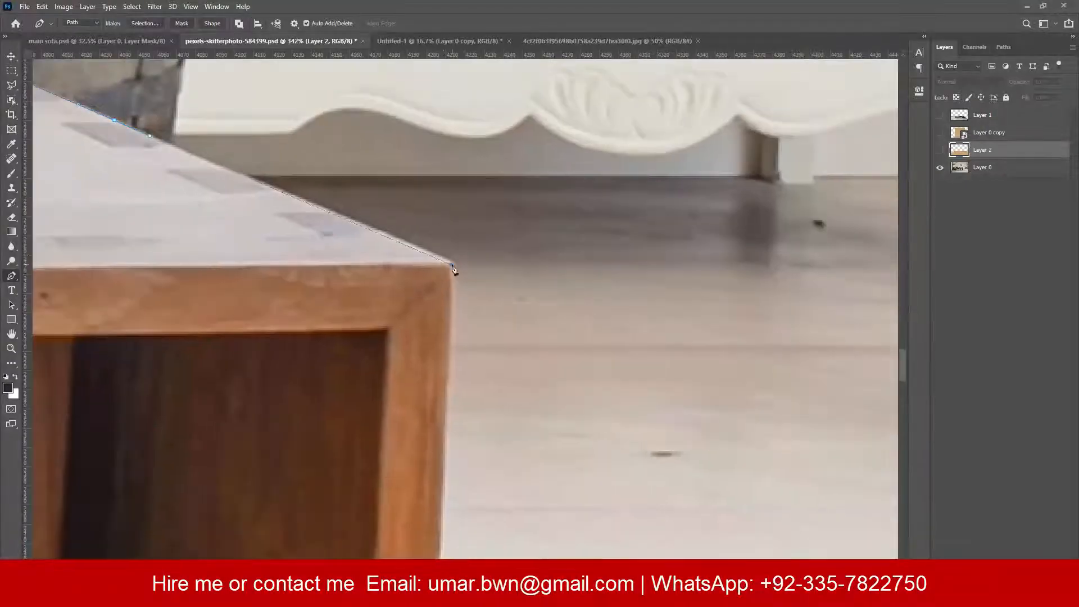
# Follow the table's right leg down to the rug and trace the upper part of the rug's right edge.
pyautogui.moveTo(494, 539); pyautogui.dragTo(166, 145)
pyautogui.click(111, 180)
pyautogui.click(555, 407)
pyautogui.moveTo(691, 460); pyautogui.dragTo(431, 299)
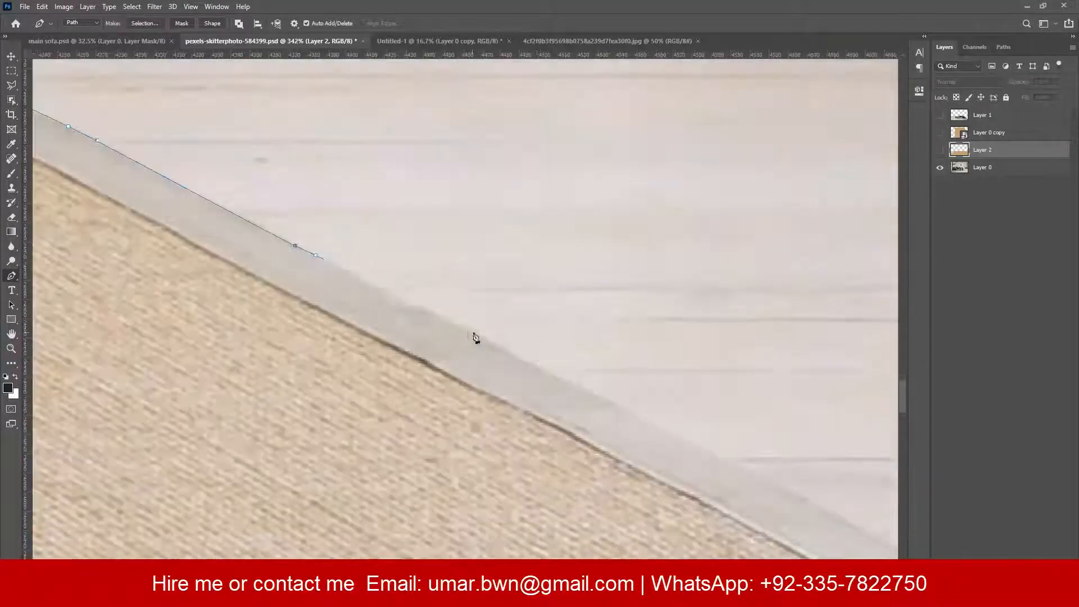
pyautogui.click(472, 336)
pyautogui.moveTo(596, 393); pyautogui.dragTo(461, 287)
pyautogui.click(600, 361)
pyautogui.moveTo(667, 360); pyautogui.dragTo(707, 380)
pyautogui.moveTo(799, 444); pyautogui.dragTo(474, 306)
# Trace the rest of the rug's right edge and round its front-right corner with curved anchors.
pyautogui.moveTo(571, 335); pyautogui.dragTo(604, 349)
pyautogui.moveTo(762, 434); pyautogui.dragTo(535, 332)
pyautogui.click(530, 325)
pyautogui.moveTo(725, 424); pyautogui.dragTo(540, 343)
pyautogui.moveTo(545, 348); pyautogui.dragTo(561, 358)
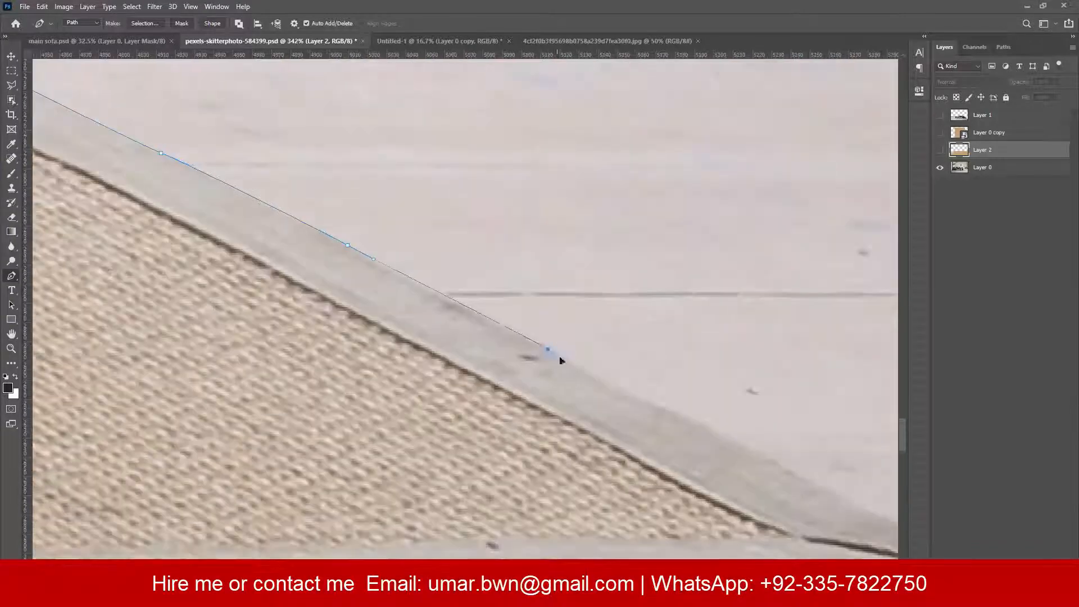
pyautogui.moveTo(648, 397); pyautogui.dragTo(683, 409)
pyautogui.moveTo(753, 444); pyautogui.dragTo(481, 326)
pyautogui.moveTo(504, 345); pyautogui.dragTo(534, 361)
pyautogui.moveTo(667, 419); pyautogui.dragTo(699, 440)
pyautogui.moveTo(757, 469); pyautogui.dragTo(607, 386)
pyautogui.click(607, 412)
# Trace the first stretch of the rug's front edge leftward from its front-right corner.
pyautogui.moveTo(347, 422); pyautogui.dragTo(612, 327)
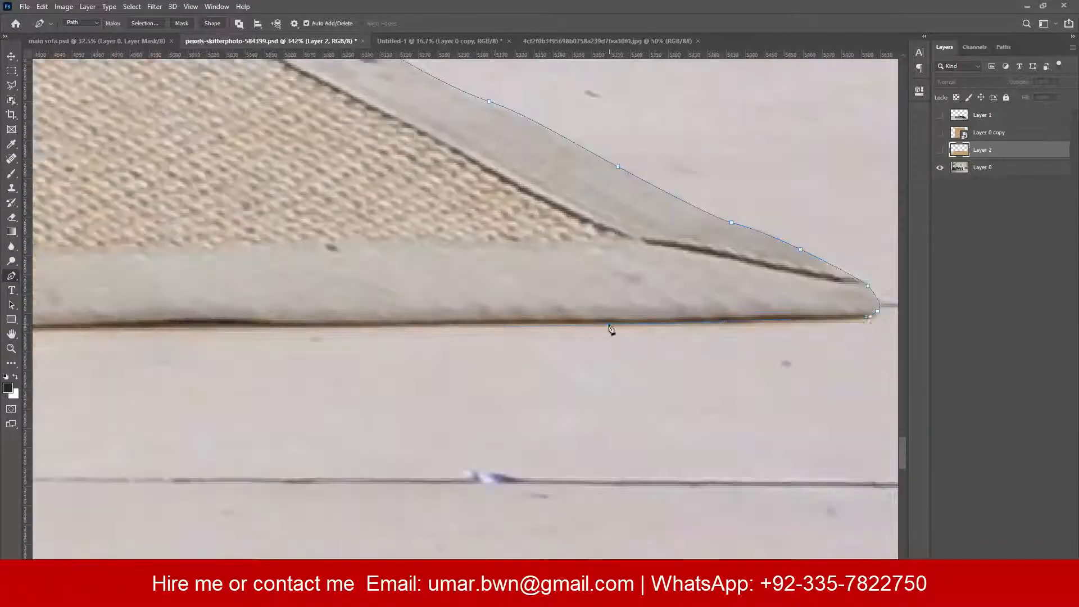
pyautogui.click(607, 325)
pyautogui.moveTo(289, 329); pyautogui.dragTo(487, 305)
pyautogui.click(388, 303)
pyautogui.moveTo(123, 307); pyautogui.dragTo(490, 294)
pyautogui.moveTo(276, 300); pyautogui.dragTo(492, 288)
pyautogui.moveTo(492, 287); pyautogui.dragTo(446, 286)
pyautogui.moveTo(264, 291); pyautogui.dragTo(534, 306)
pyautogui.moveTo(535, 307); pyautogui.dragTo(476, 304)
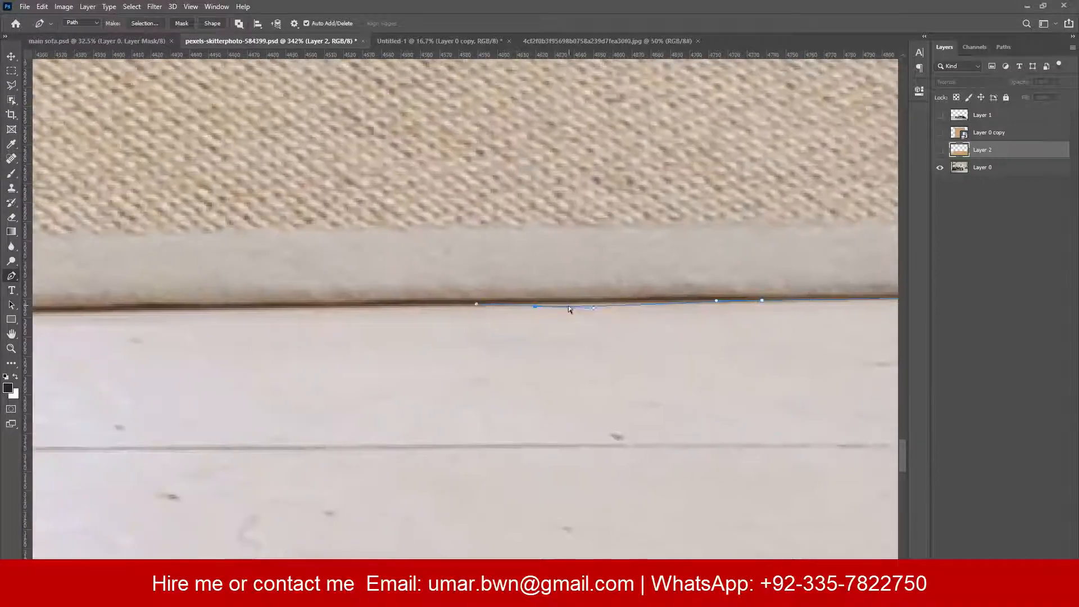
# Extend the Pen path with curved anchors along the middle stretch of the rug's front edge.
pyautogui.moveTo(258, 311); pyautogui.dragTo(534, 305)
pyautogui.moveTo(504, 303); pyautogui.dragTo(414, 308)
pyautogui.moveTo(194, 306); pyautogui.dragTo(478, 304)
pyautogui.moveTo(437, 303); pyautogui.dragTo(349, 306)
pyautogui.scroll(-2, 343, 308)
pyautogui.moveTo(225, 307); pyautogui.dragTo(455, 315)
pyautogui.moveTo(384, 315); pyautogui.dragTo(349, 315)
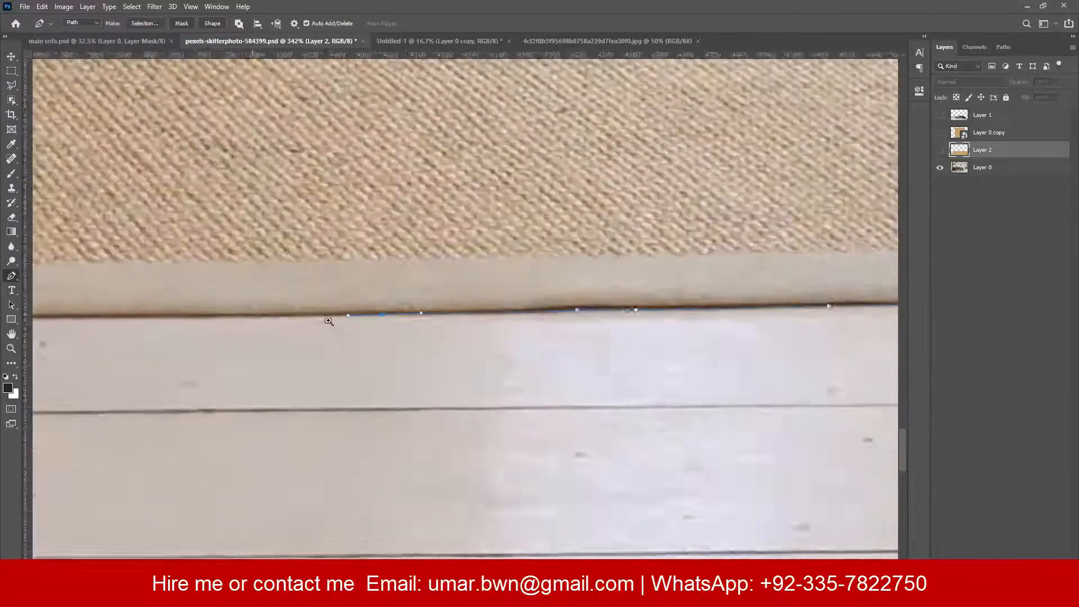
pyautogui.moveTo(490, 349); pyautogui.dragTo(420, 350)
pyautogui.moveTo(276, 349); pyautogui.dragTo(493, 337)
pyautogui.moveTo(488, 339); pyautogui.dragTo(420, 331)
pyautogui.moveTo(292, 331); pyautogui.dragTo(396, 327)
pyautogui.moveTo(230, 328); pyautogui.dragTo(430, 311)
pyautogui.moveTo(426, 311); pyautogui.dragTo(358, 313)
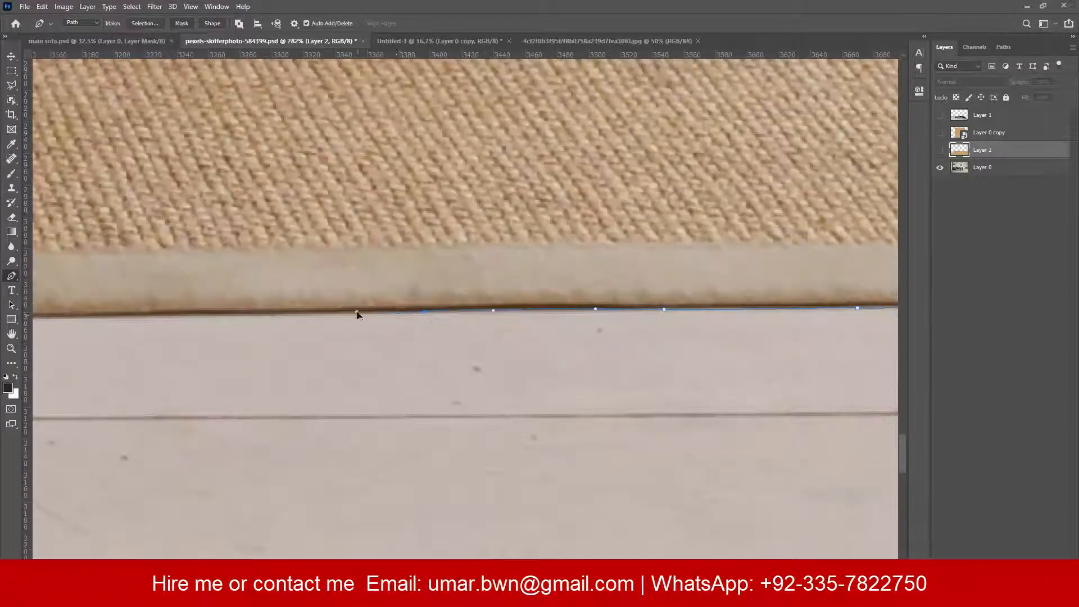
# Carry the path farther left along the rug's front edge, keeping it on the border's dark seam.
pyautogui.moveTo(483, 293); pyautogui.dragTo(420, 293)
pyautogui.moveTo(286, 286); pyautogui.dragTo(478, 272)
pyautogui.moveTo(447, 280); pyautogui.dragTo(384, 281)
pyautogui.moveTo(305, 270); pyautogui.dragTo(537, 251)
pyautogui.moveTo(429, 259); pyautogui.dragTo(340, 260)
pyautogui.moveTo(263, 243); pyautogui.dragTo(495, 223)
pyautogui.moveTo(386, 240); pyautogui.dragTo(341, 241)
pyautogui.moveTo(252, 228); pyautogui.dragTo(518, 219)
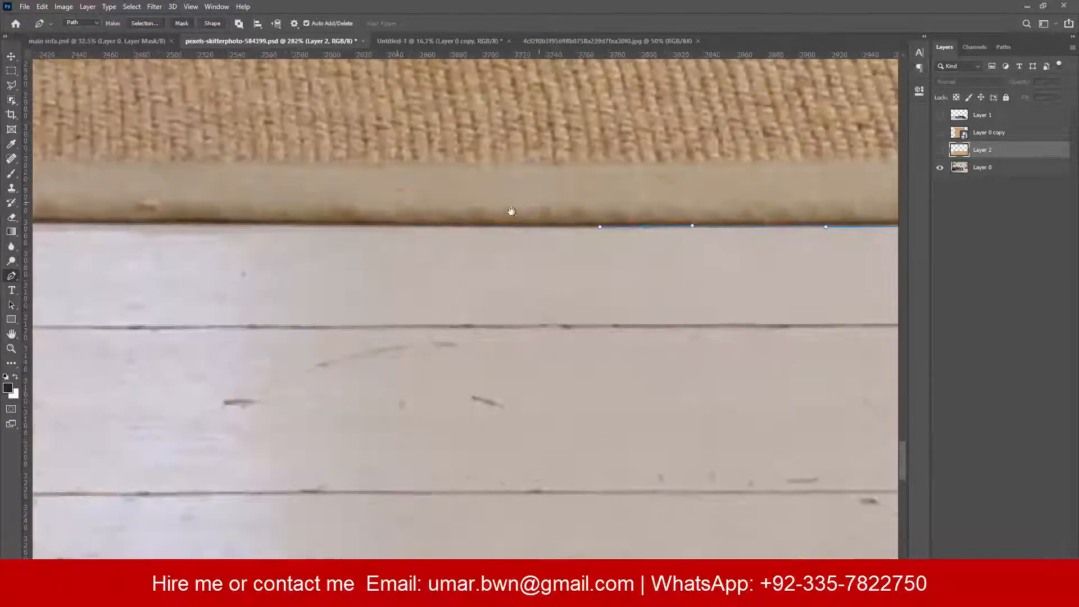
# Trace the last stretch of the rug's front edge toward its front-left corner.
pyautogui.scroll(4, 418, 220)
pyautogui.moveTo(358, 208); pyautogui.dragTo(537, 175)
pyautogui.moveTo(306, 210); pyautogui.dragTo(235, 211)
pyautogui.moveTo(231, 217); pyautogui.dragTo(550, 189)
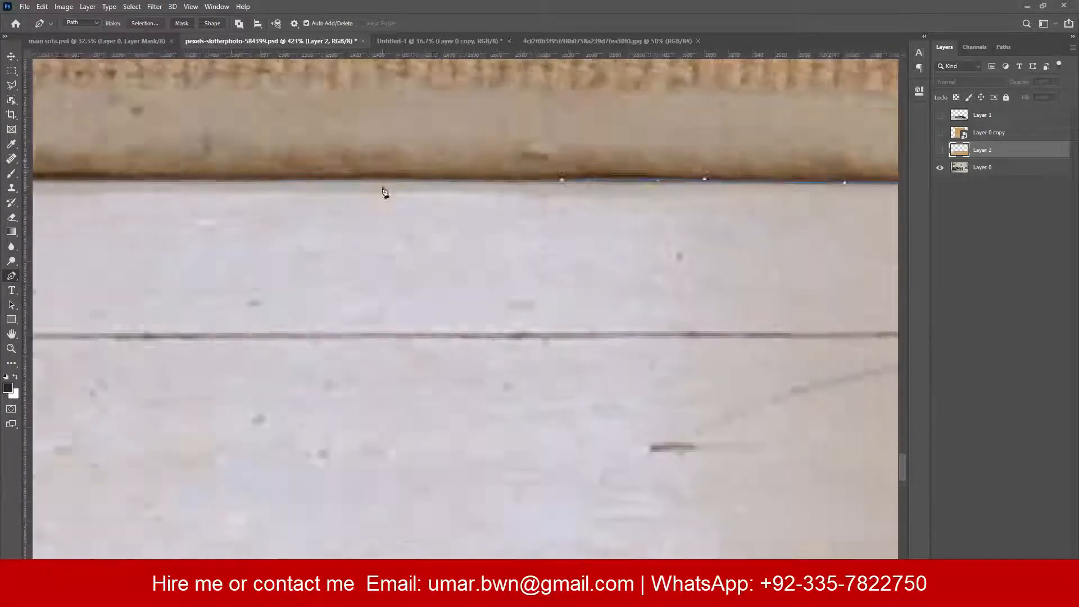
pyautogui.moveTo(369, 181); pyautogui.dragTo(284, 181)
pyautogui.scroll(-5, 284, 185)
pyautogui.moveTo(270, 190); pyautogui.dragTo(234, 191)
pyautogui.moveTo(242, 197); pyautogui.dragTo(551, 199)
pyautogui.moveTo(316, 205); pyautogui.dragTo(534, 194)
# Round the rug's front-left corner and trace its left edge back up to the path's start.
pyautogui.moveTo(236, 186); pyautogui.dragTo(394, 140)
pyautogui.scroll(3, 337, 180)
pyautogui.scroll(-3, 371, 130)
pyautogui.moveTo(394, 196); pyautogui.dragTo(349, 505)
pyautogui.scroll(2, 471, 282)
pyautogui.scroll(-6, 471, 283)
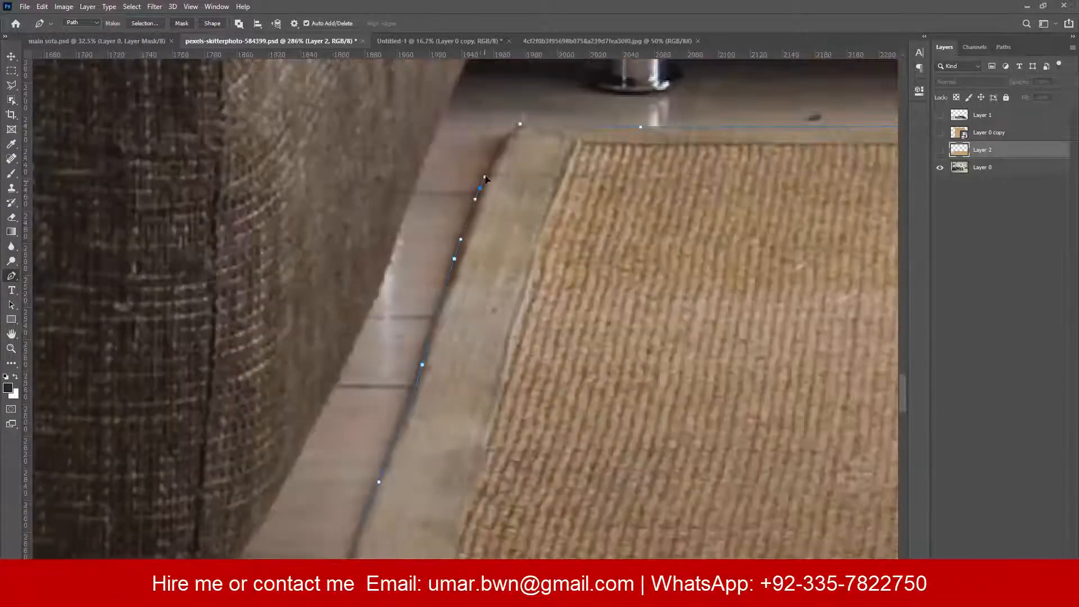
# Trace a closed path around the floor gap visible beneath the smaller nested table.
pyautogui.scroll(3, 663, 313)
pyautogui.hscroll(-5, 371, 223)
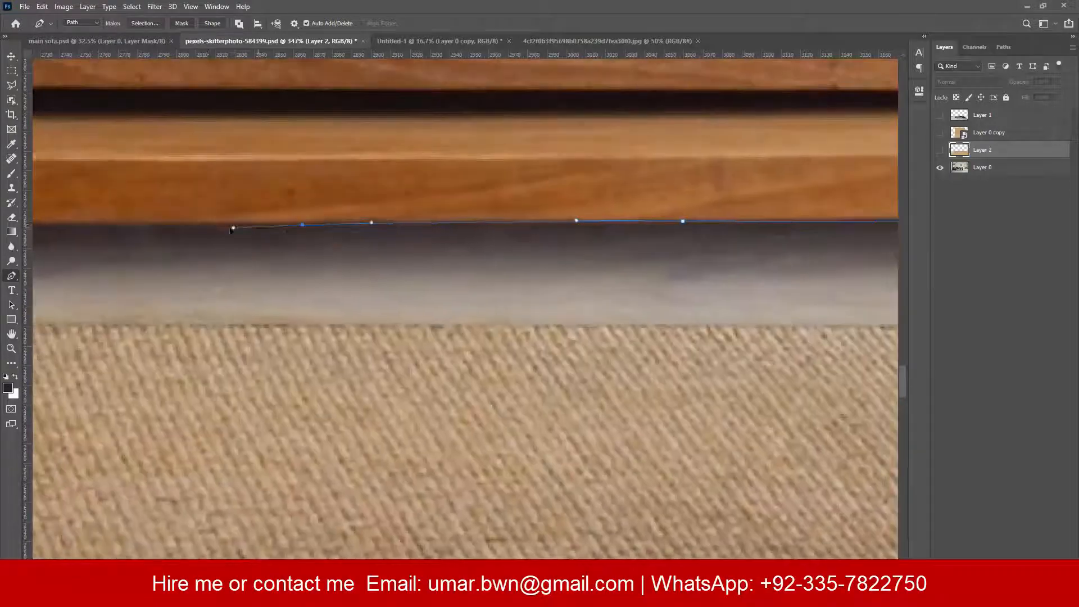
pyautogui.scroll(3, 285, 213)
pyautogui.hscroll(8, 329, 313)
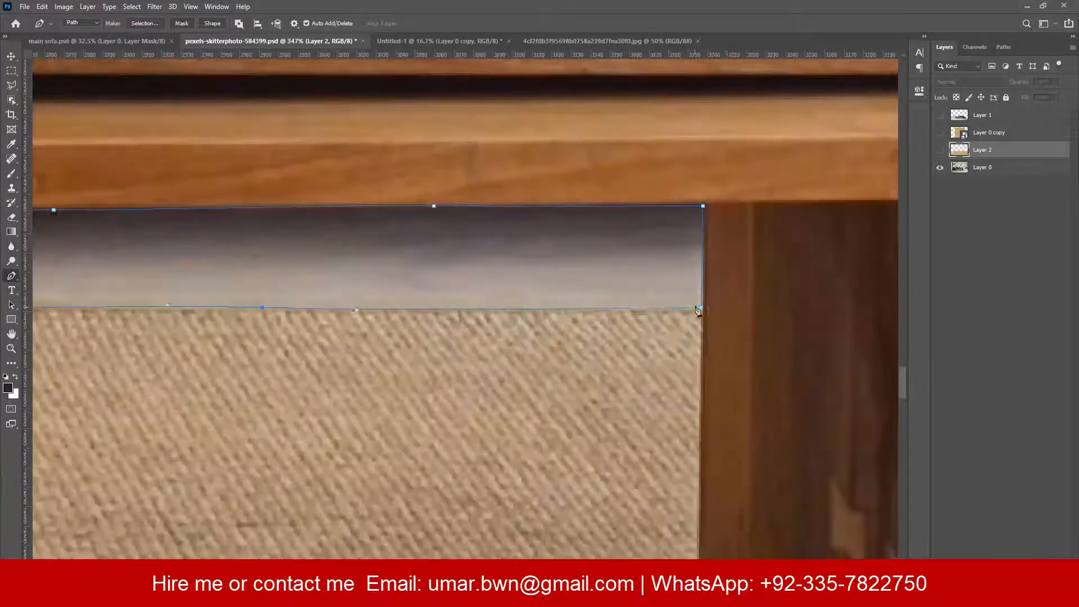
pyautogui.scroll(-3, 409, 284)
pyautogui.scroll(2, 646, 342)
# Trace a closed path around the floor gap between the smaller table and the large table's right leg.
pyautogui.click(647, 343)
pyautogui.scroll(1, 646, 343)
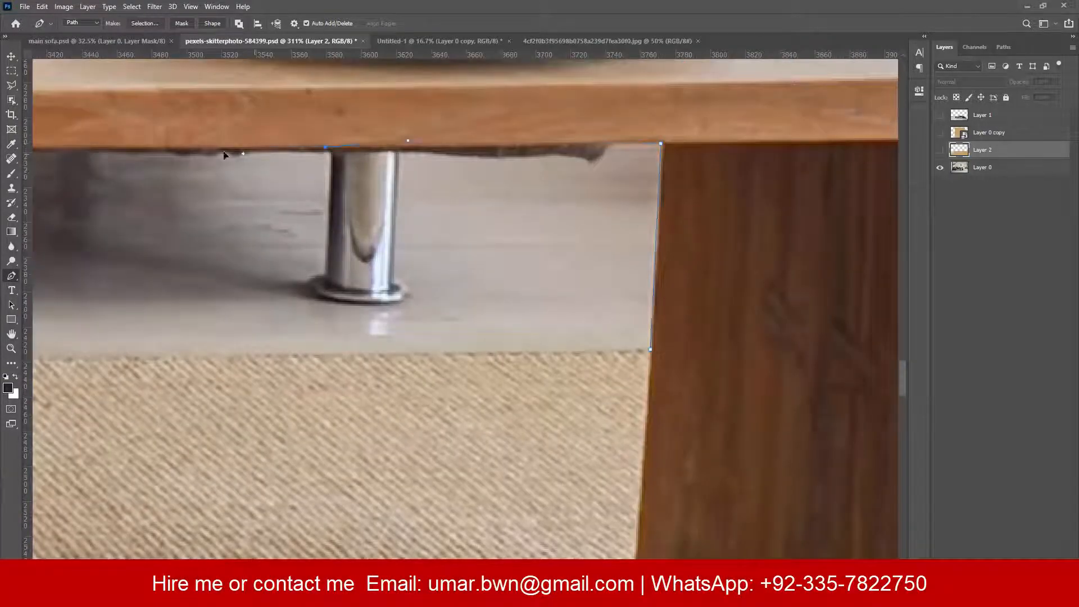
pyautogui.hscroll(-5, 223, 154)
pyautogui.scroll(1, 276, 178)
pyautogui.click(276, 178)
pyautogui.scroll(-10, 337, 274)
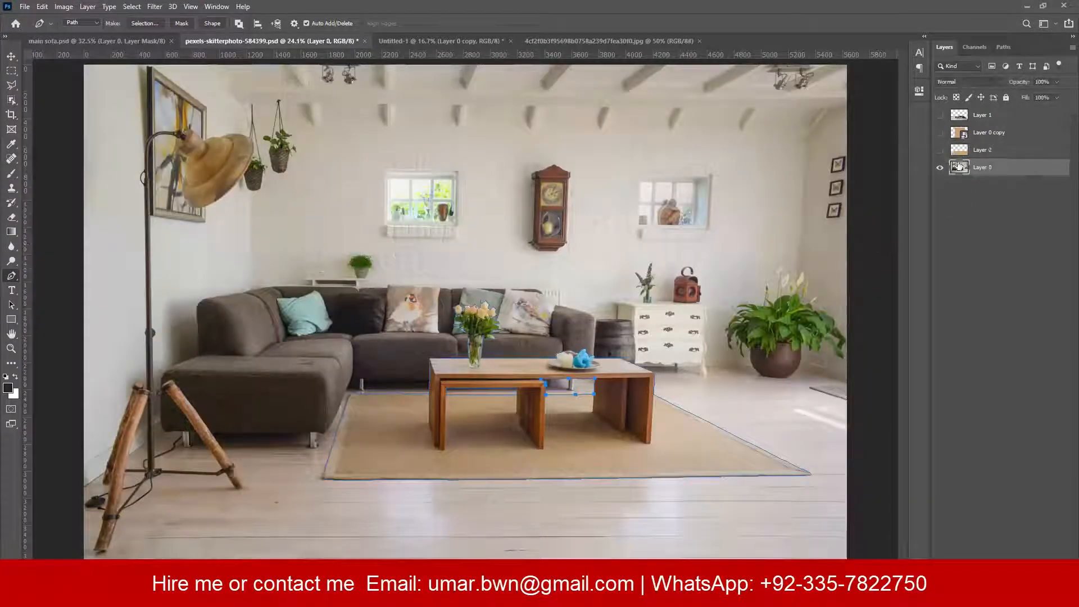
# Group the wood floor layer and save the work path under the name table-selection.
pyautogui.hotkey('ctrl', 'g')
pyautogui.click(1004, 47)
pyautogui.doubleClick(950, 69)
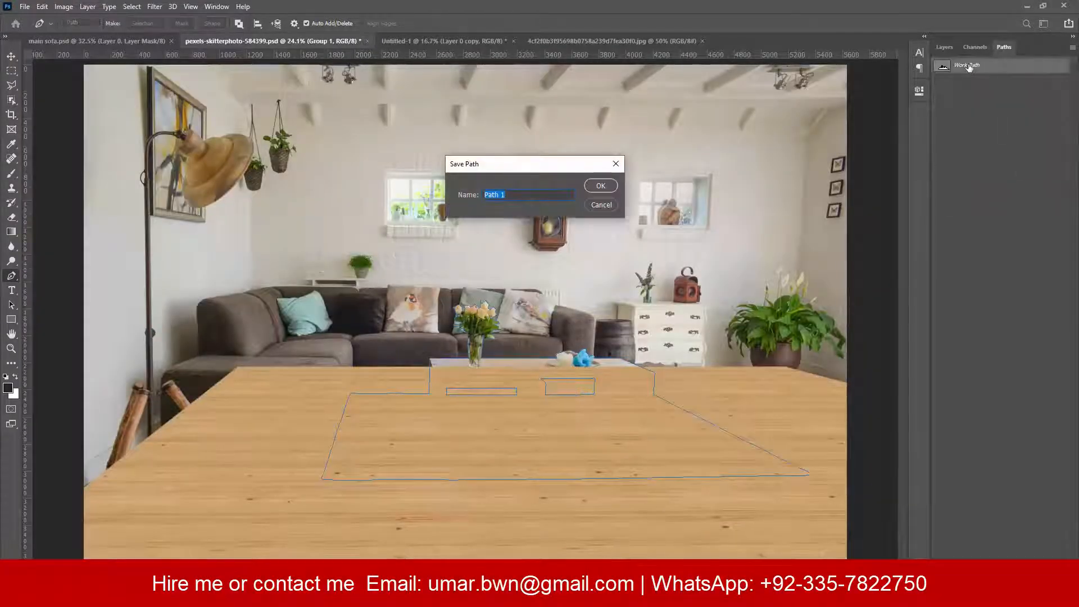
pyautogui.press('super+space')
pyautogui.write('table-selection')
pyautogui.press('Return')
# Load the saved path as a selection and add it to the wood floor group as an inverted layer mask.
pyautogui.keyDown('ctrl'); pyautogui.click(943, 67); pyautogui.keyUp('ctrl')
pyautogui.click(944, 48)
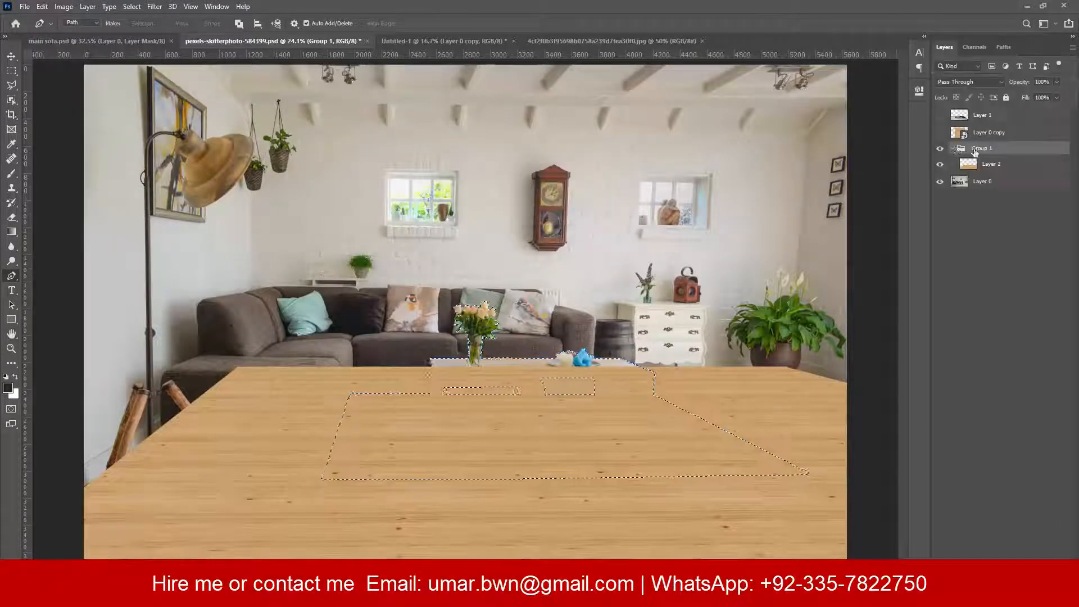
pyautogui.click(990, 578)
pyautogui.hotkey('ctrl', 'i')
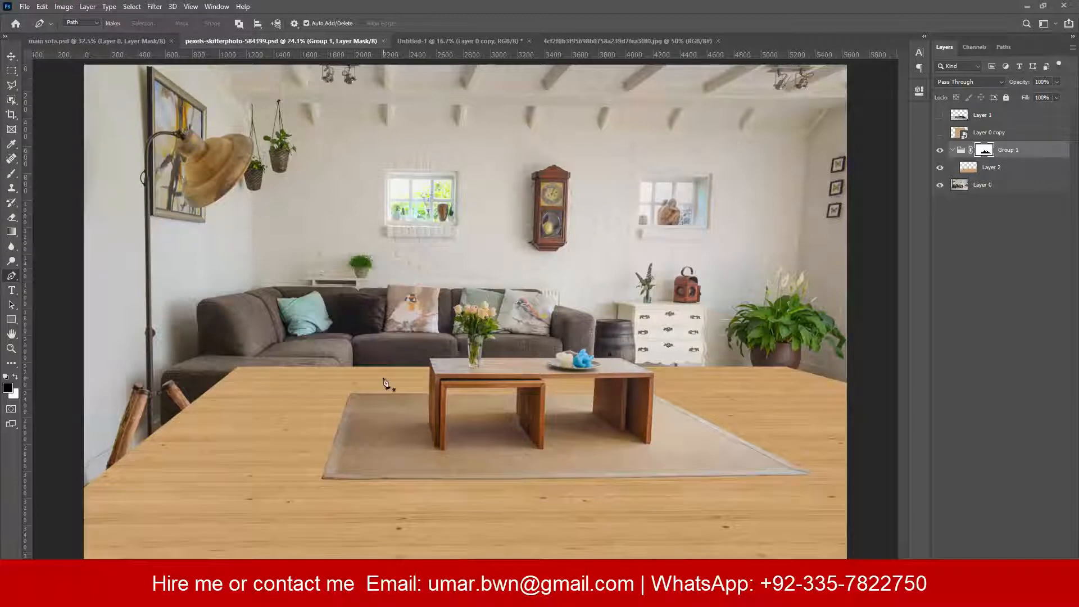
pyautogui.click(953, 150)
# Toggle the wood floor group's visibility to compare the masked floor with the original photo.
pyautogui.click(939, 150)
pyautogui.click(940, 150)
pyautogui.click(940, 150)
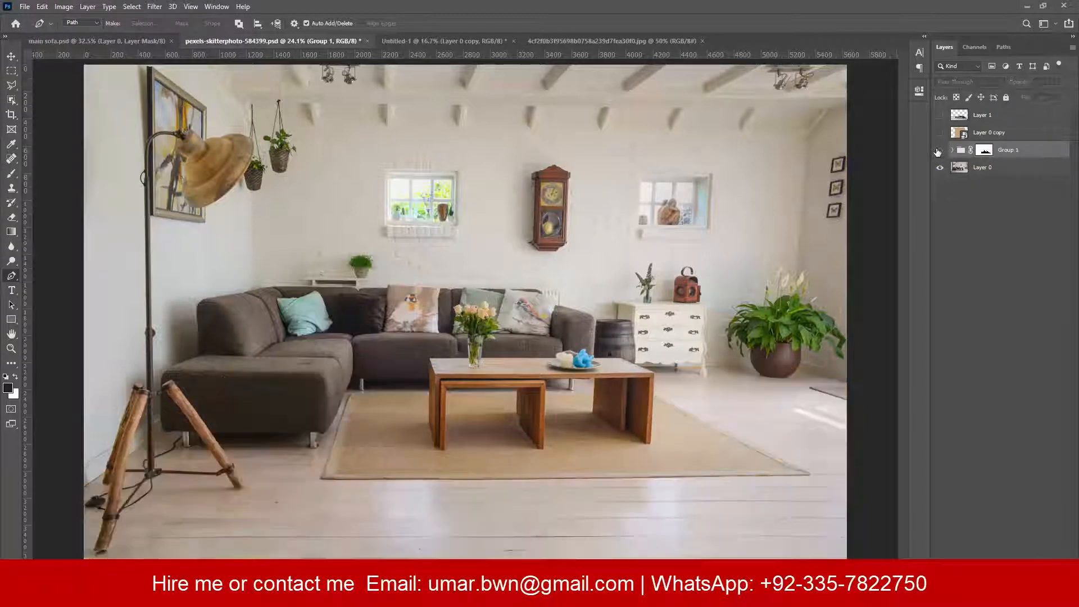
pyautogui.click(938, 151)
pyautogui.click(937, 151)
pyautogui.click(938, 151)
# Add an empty layer above the floor group and bring the masked sofa from the main sofa document into the room image.
pyautogui.click(985, 150)
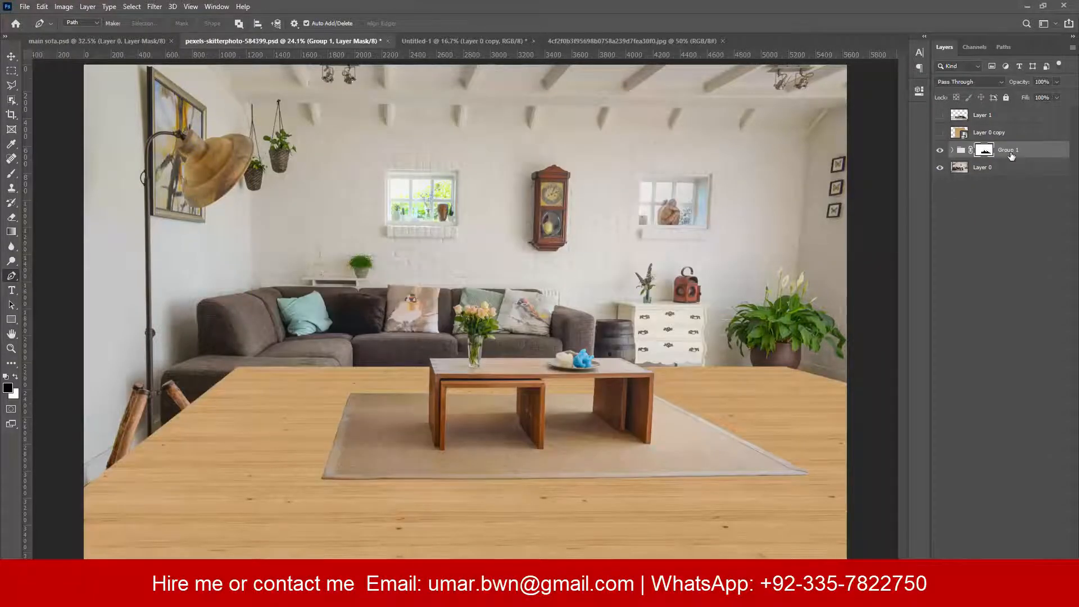
pyautogui.scroll(3, 225, 293)
pyautogui.scroll(-4, 225, 293)
pyautogui.hotkey('ctrl', 'shift', 'alt', 'n')
pyautogui.scroll(5, 665, 468)
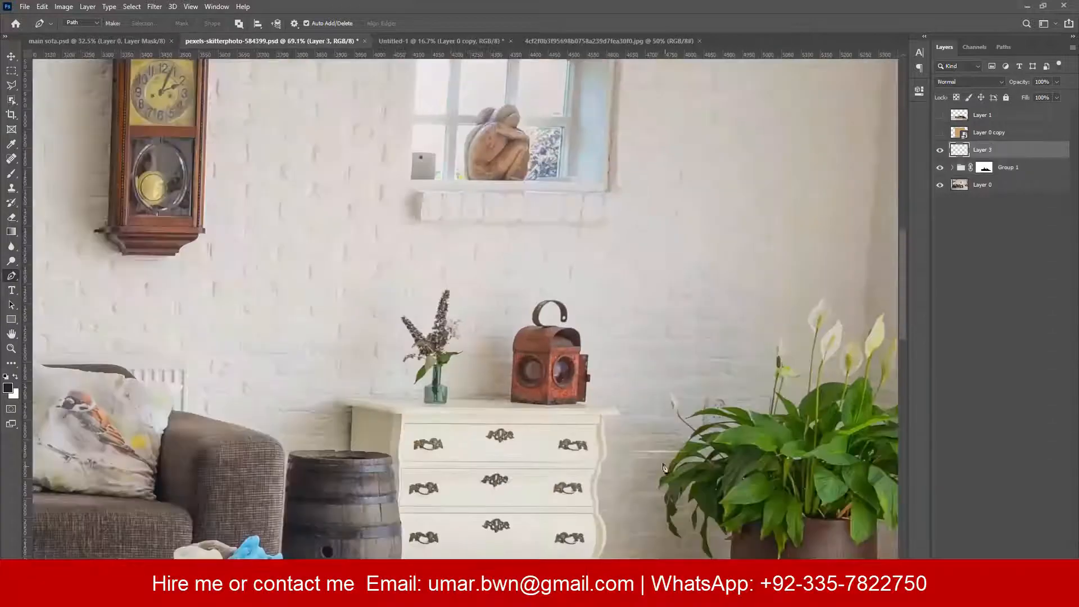
pyautogui.scroll(-5, 606, 363)
pyautogui.moveTo(242, 170); pyautogui.dragTo(371, 148)
pyautogui.click(97, 41)
pyautogui.press('v')
pyautogui.moveTo(467, 348)
pyautogui.mouseDown()
pyautogui.moveTo(323, 51)
pyautogui.moveTo(484, 359)
pyautogui.mouseUp()
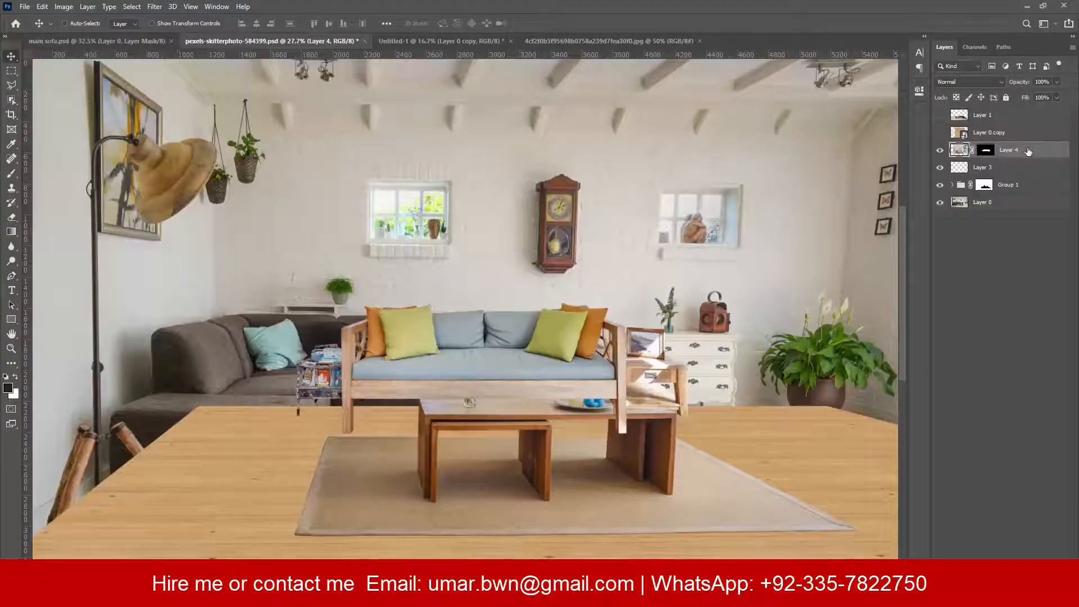
# Enlarge the imported sofa with Free Transform to suit the room.
pyautogui.hotkey('ctrl', 't')
pyautogui.moveTo(686, 416); pyautogui.dragTo(771, 463)
pyautogui.press('Return')
# Put the sofa layer inside Group 1 and, with the wood floor hidden, reposition the sofa behind the table.
pyautogui.moveTo(1006, 185); pyautogui.dragTo(1006, 197)
pyautogui.scroll(-2, 481, 225)
pyautogui.click(940, 202)
pyautogui.moveTo(596, 334); pyautogui.dragTo(561, 349)
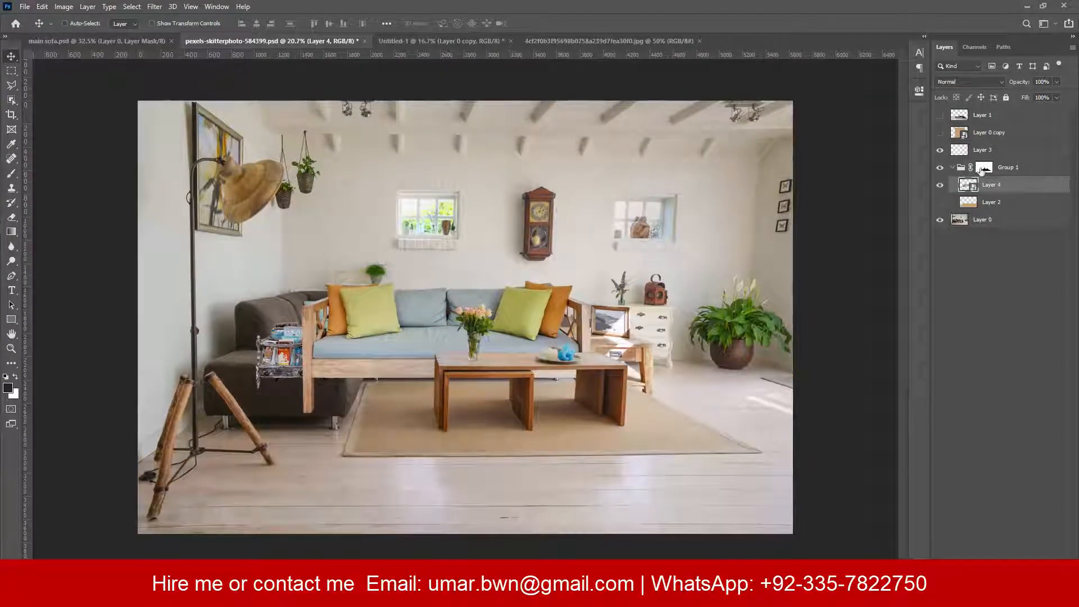
pyautogui.moveTo(982, 170); pyautogui.dragTo(984, 159)
pyautogui.click(940, 167)
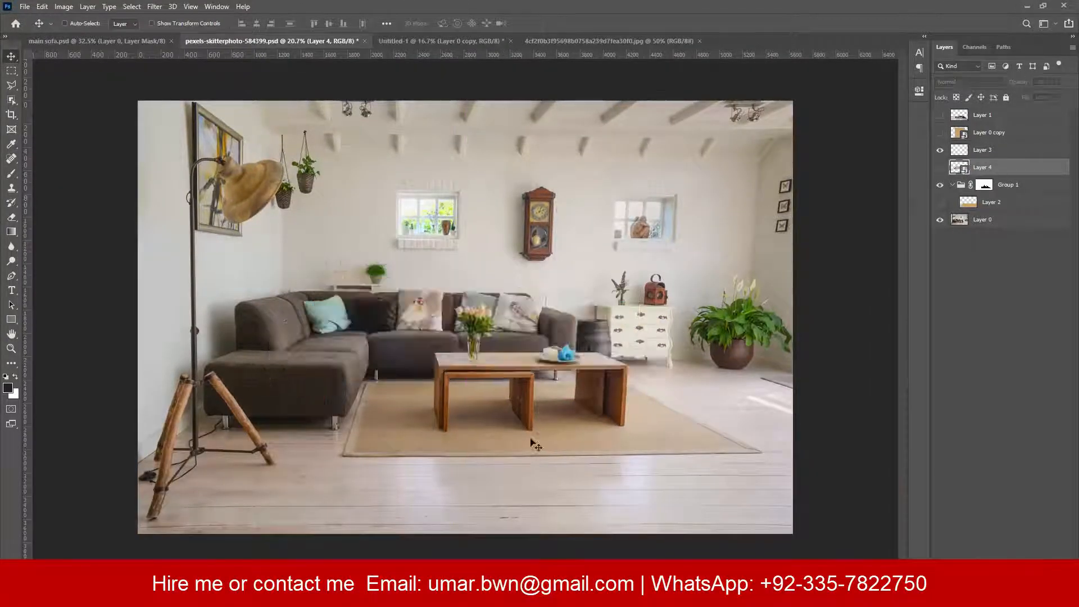
pyautogui.scroll(5, 534, 444)
pyautogui.scroll(-6, 534, 393)
pyautogui.hotkey('ctrl', 'z')
pyautogui.hotkey('ctrl', 'z')
# Scale the sofa down, reposition it against the back wall behind the table, and save the document.
pyautogui.moveTo(288, 299); pyautogui.dragTo(288, 302)
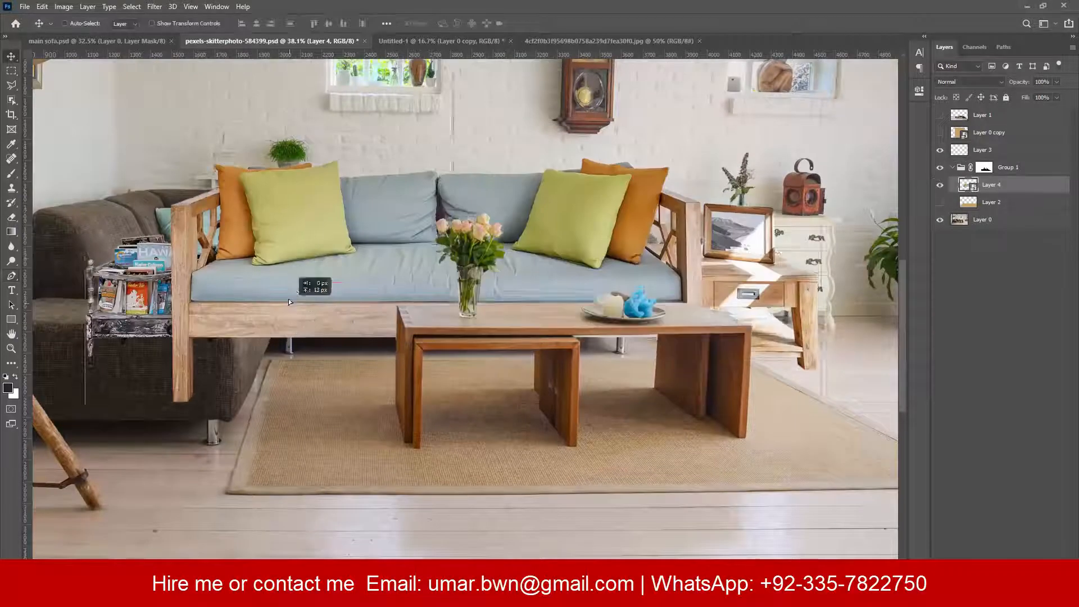
pyautogui.scroll(-3, 289, 302)
pyautogui.scroll(1, 288, 302)
pyautogui.hotkey('ctrl', 't')
pyautogui.moveTo(618, 388); pyautogui.dragTo(642, 387)
pyautogui.moveTo(232, 267); pyautogui.dragTo(278, 273)
pyautogui.press('Return')
pyautogui.hotkey('ctrl', 's')
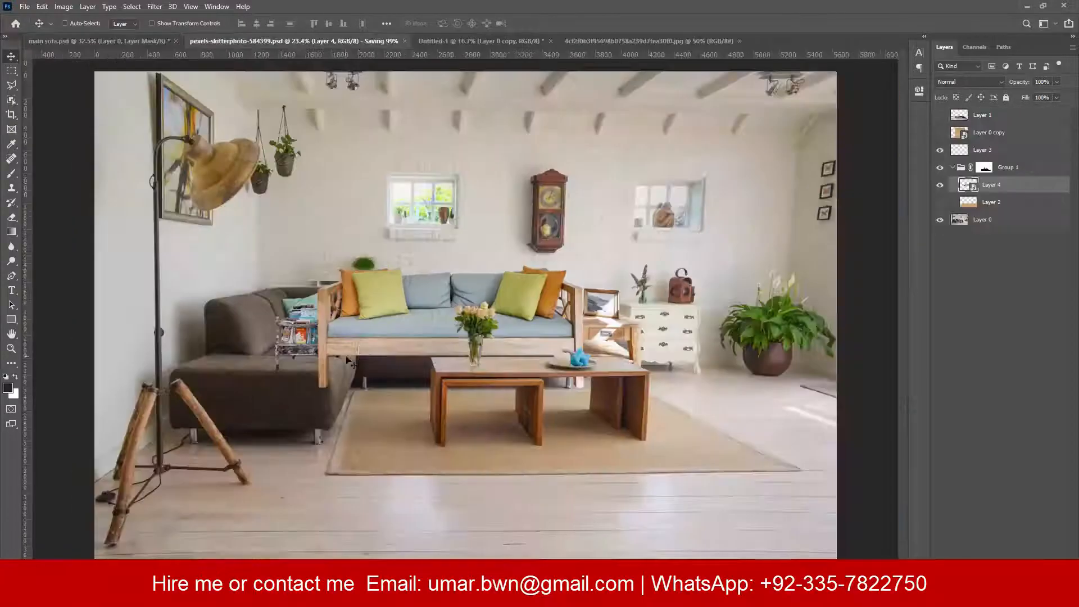
# Show the wood floor layer again and outline the side wall beside the old sofa with a polygonal selection.
pyautogui.click(940, 202)
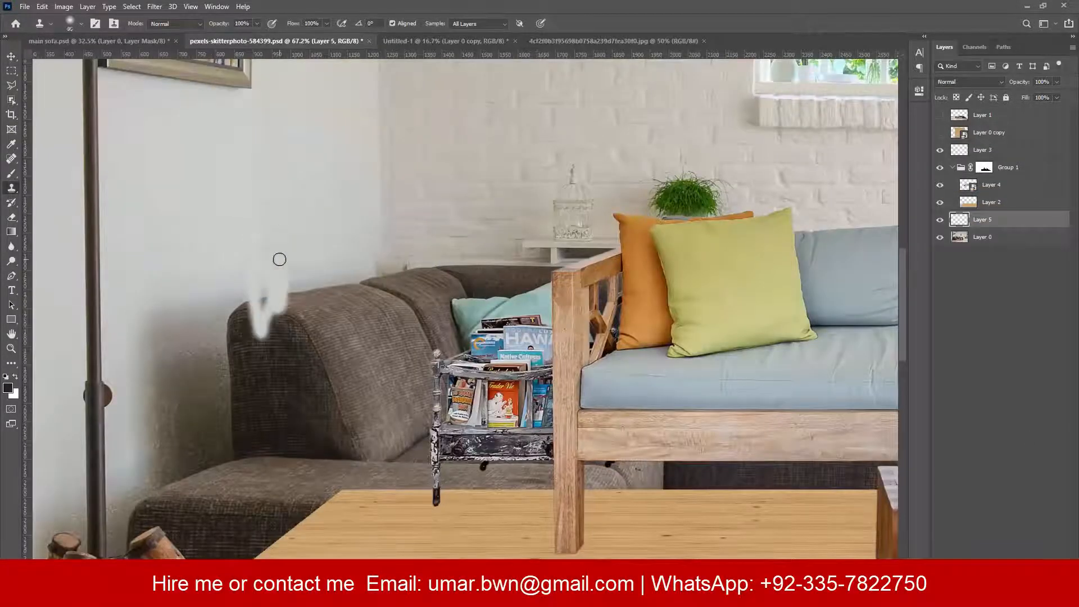
pyautogui.scroll(-2, 356, 268)
pyautogui.press('l')
pyautogui.click(453, 257)
pyautogui.click(417, 257)
pyautogui.click(73, 497)
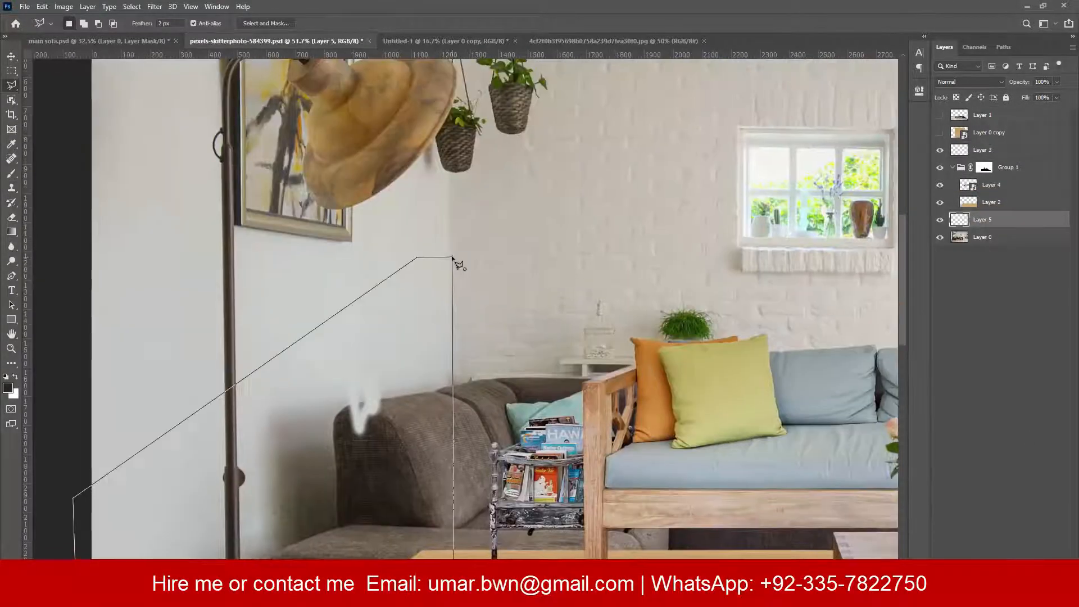
pyautogui.click(460, 264)
# Clone clean wall texture over the old sofa and the floor lamp's lower pole within the side wall selection.
pyautogui.press('s')
pyautogui.moveTo(378, 308)
pyautogui.mouseDown()
pyautogui.moveTo(281, 365)
pyautogui.moveTo(366, 371)
pyautogui.mouseUp()
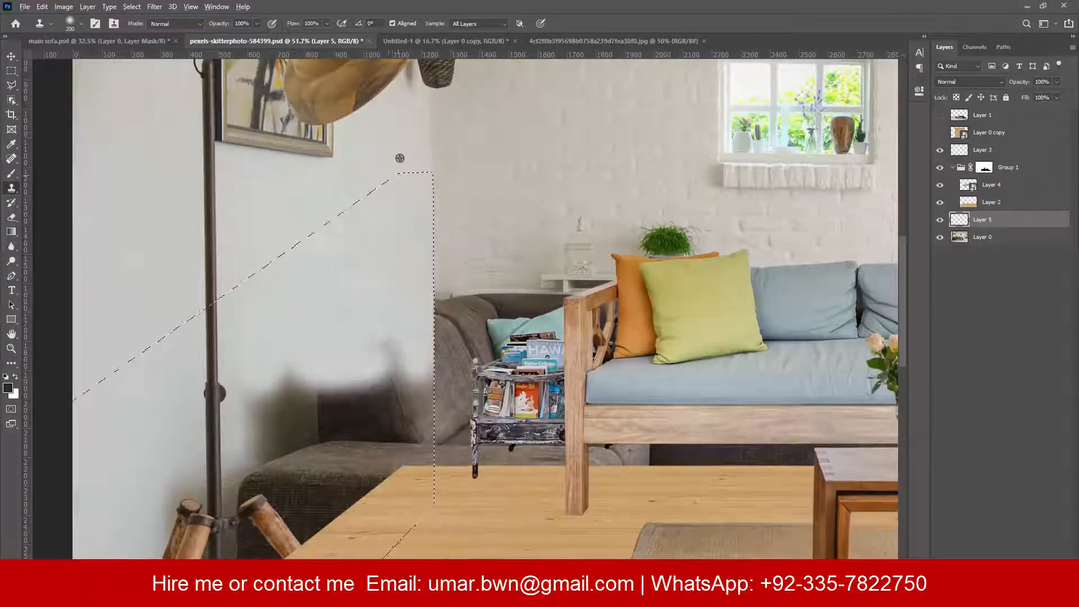
pyautogui.moveTo(411, 299)
pyautogui.mouseDown()
pyautogui.moveTo(396, 413)
pyautogui.moveTo(305, 378)
pyautogui.moveTo(366, 433)
pyautogui.mouseUp()
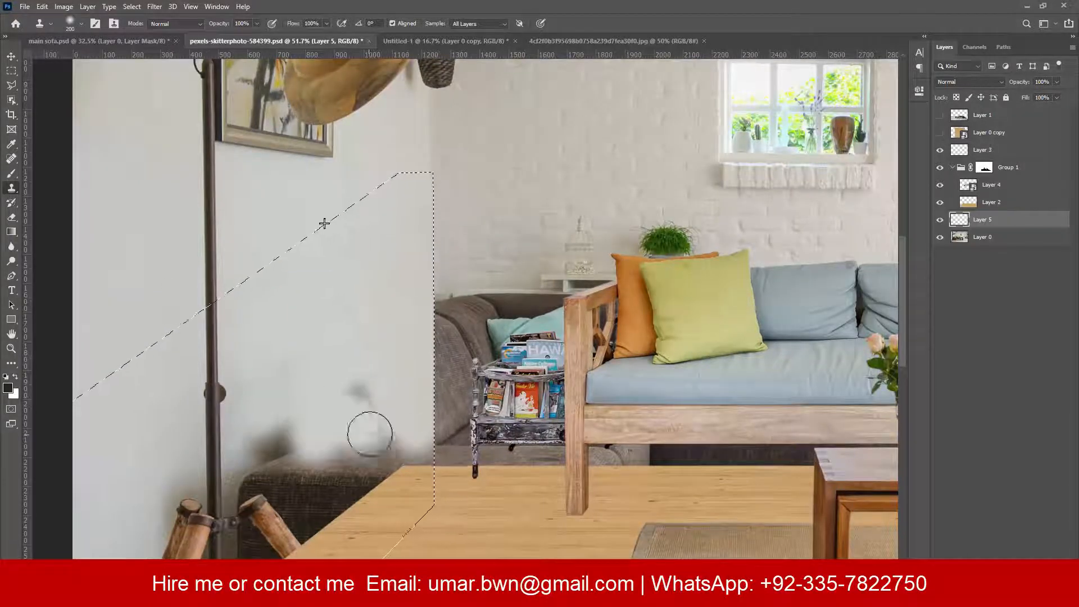
pyautogui.scroll(-2, 440, 389)
pyautogui.moveTo(439, 390)
pyautogui.mouseDown()
pyautogui.moveTo(308, 459)
pyautogui.moveTo(306, 501)
pyautogui.mouseUp()
pyautogui.scroll(-2, 306, 500)
pyautogui.moveTo(337, 270)
pyautogui.mouseDown()
pyautogui.moveTo(320, 412)
pyautogui.moveTo(275, 330)
pyautogui.moveTo(202, 443)
pyautogui.mouseUp()
pyautogui.scroll(5, 325, 204)
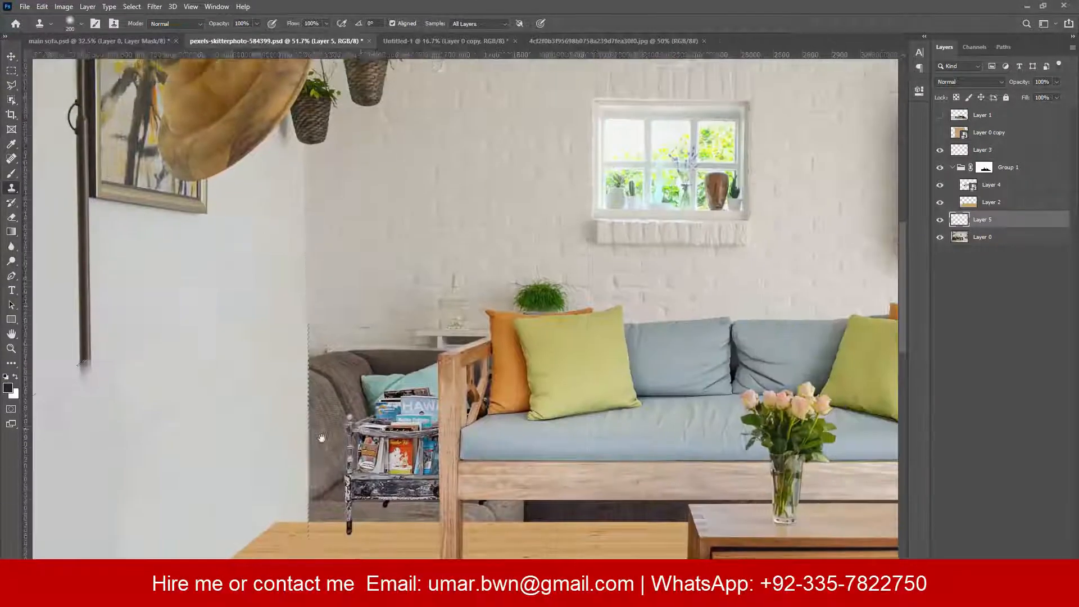
# Trace a closed path around the side wall along the room corner and turn it into an inverted selection.
pyautogui.press('p')
pyautogui.click(303, 171)
pyautogui.scroll(-3, 315, 337)
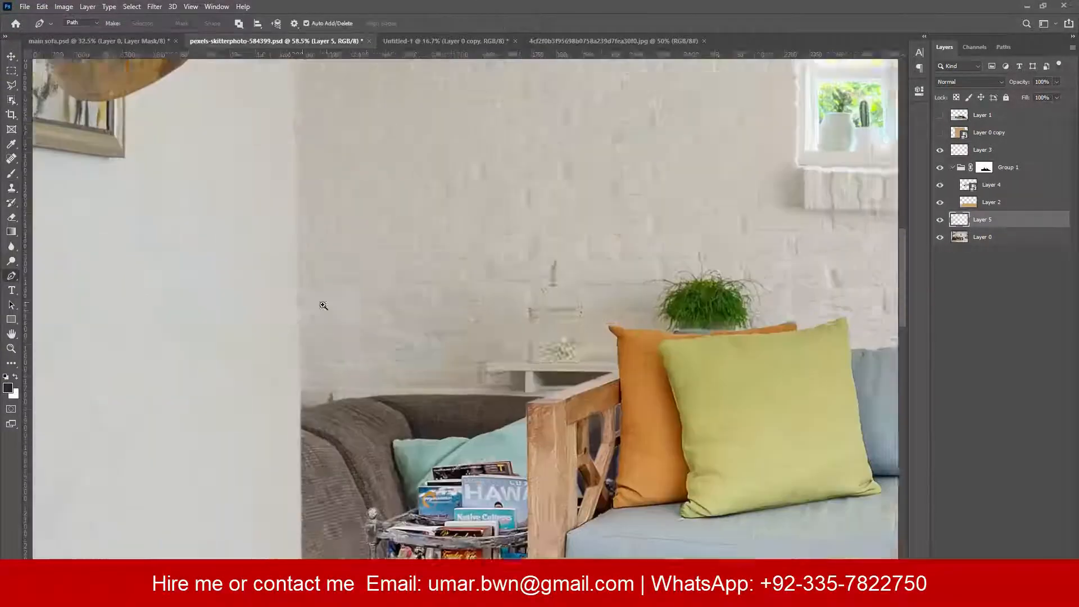
pyautogui.click(313, 529)
pyautogui.click(307, 497)
pyautogui.scroll(1, 305, 494)
pyautogui.scroll(-3, 255, 531)
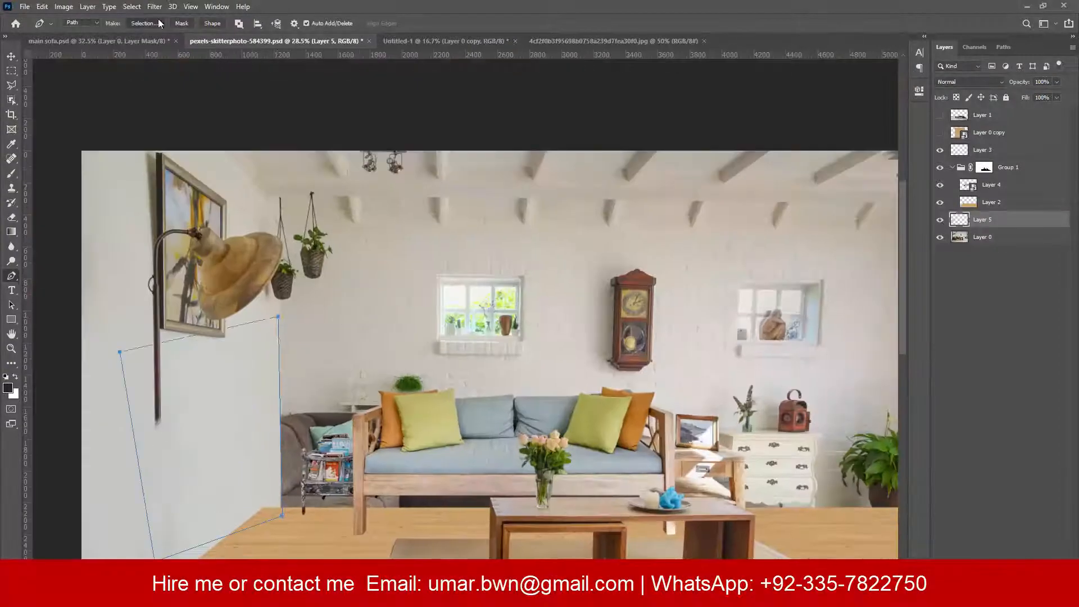
pyautogui.hotkey('ctrl', 'Return')
# Clone the white brick texture over the old grey sofa and shelf along the back wall.
pyautogui.press('s')
pyautogui.scroll(2, 383, 403)
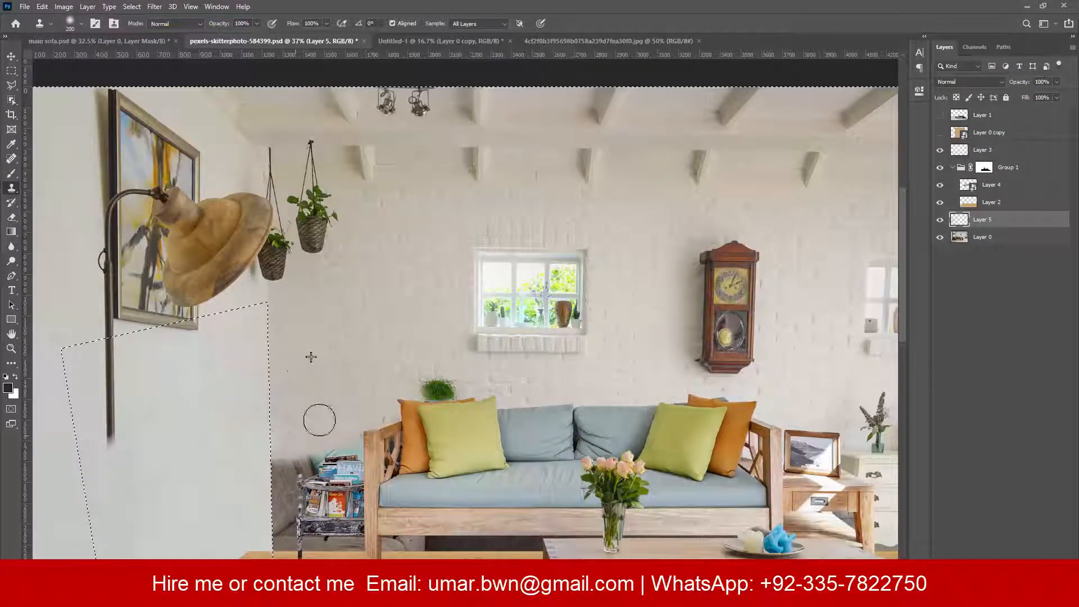
pyautogui.scroll(1, 311, 357)
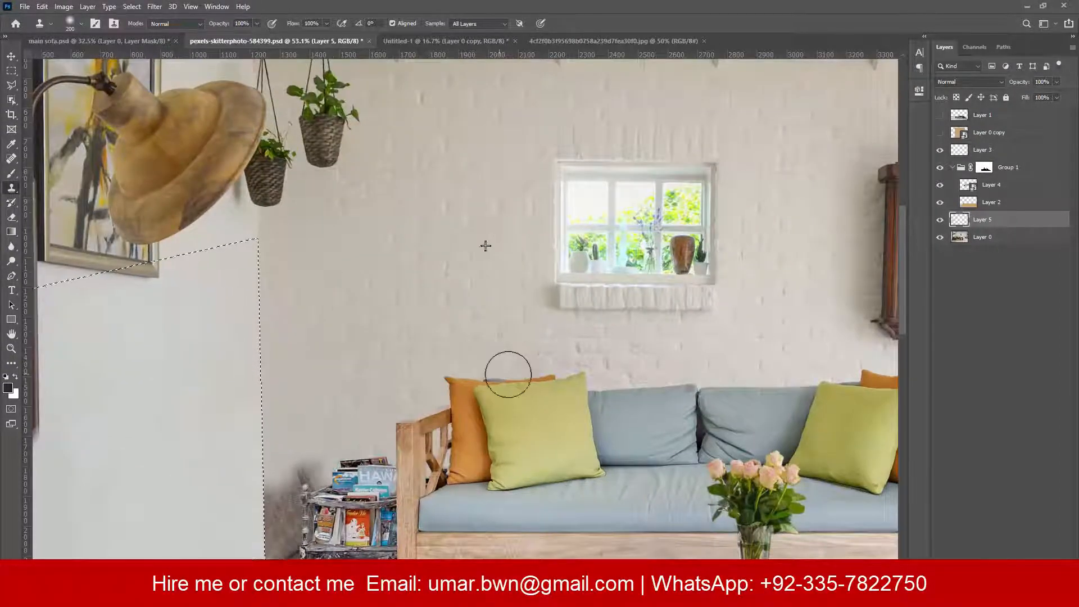
pyautogui.scroll(-1, 356, 337)
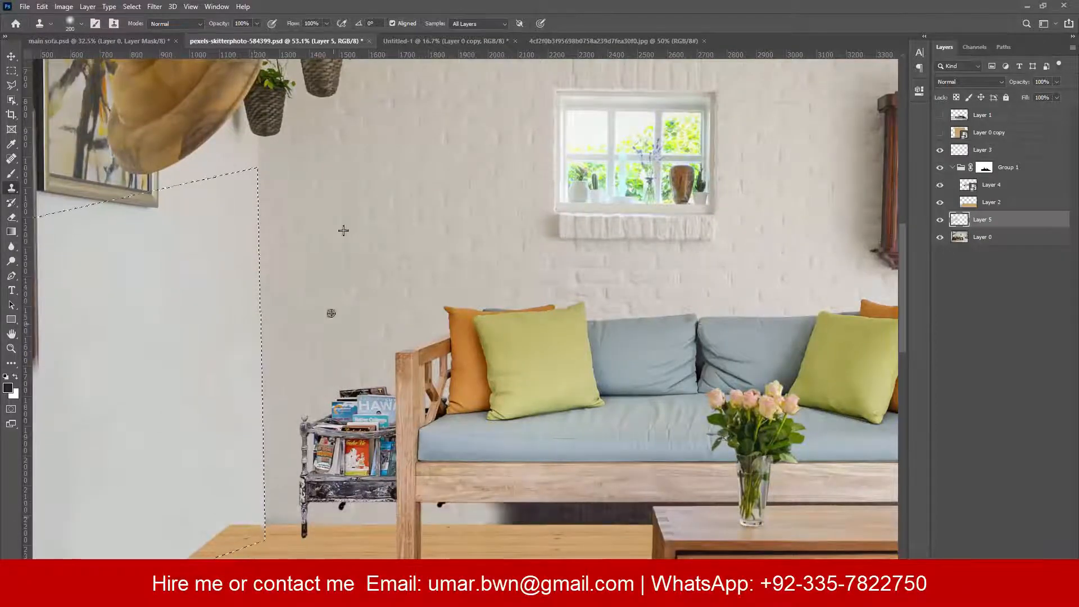
pyautogui.hscroll(5, 283, 500)
pyautogui.hscroll(9, 283, 500)
pyautogui.scroll(-1, 464, 247)
pyautogui.scroll(-3, 270, 251)
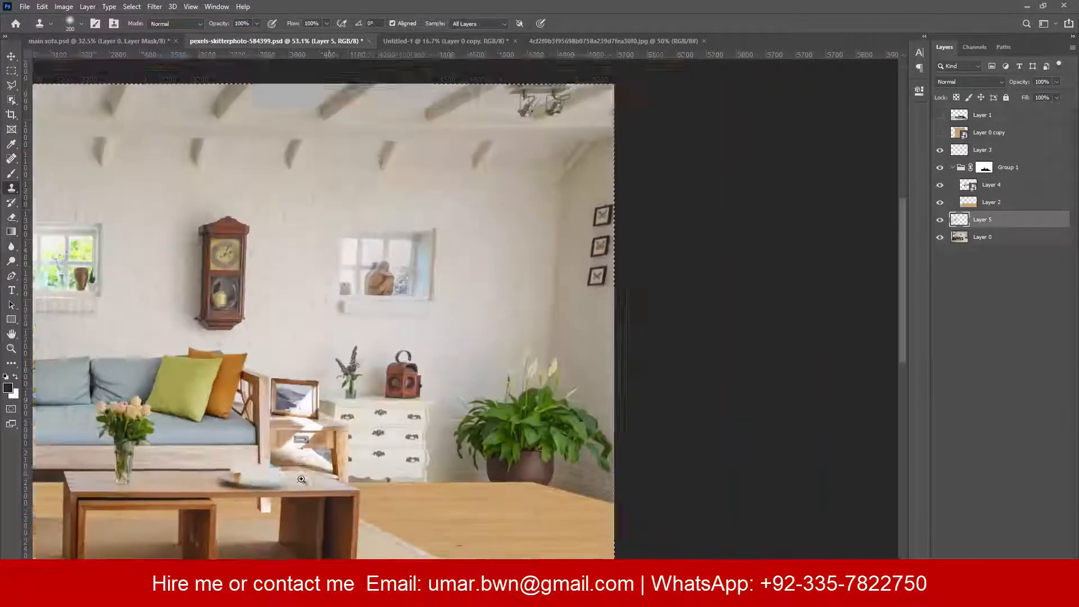
pyautogui.scroll(4, 169, 239)
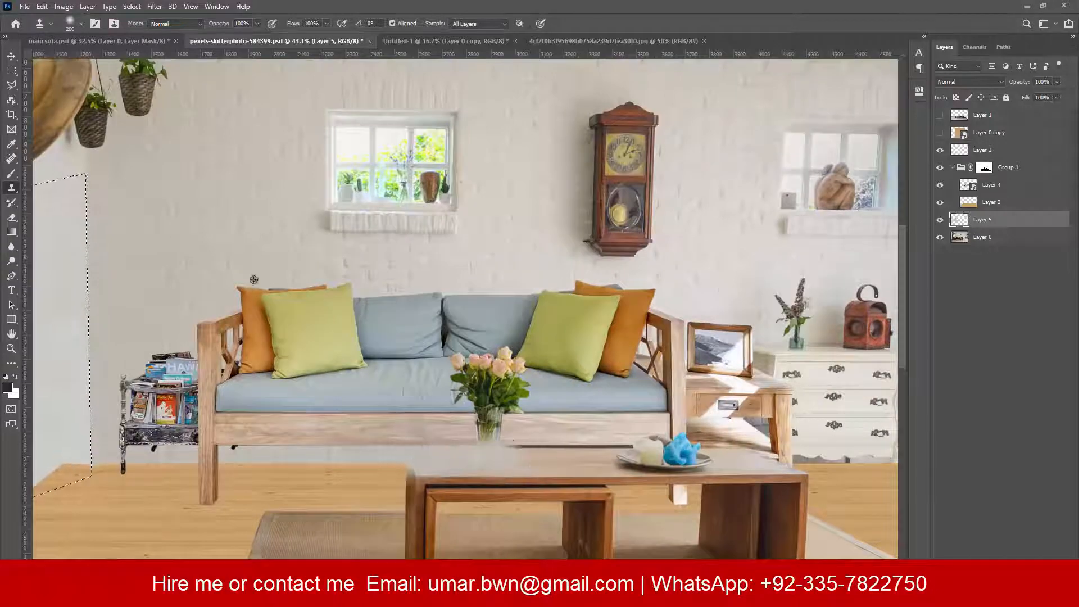
# Deselect and erase the cloned wall paint covering the coffee table and flower vase.
pyautogui.hotkey('ctrl', 'd')
pyautogui.press('e')
pyautogui.moveTo(590, 458)
pyautogui.mouseDown()
pyautogui.moveTo(651, 458)
pyautogui.moveTo(437, 451)
pyautogui.mouseUp()
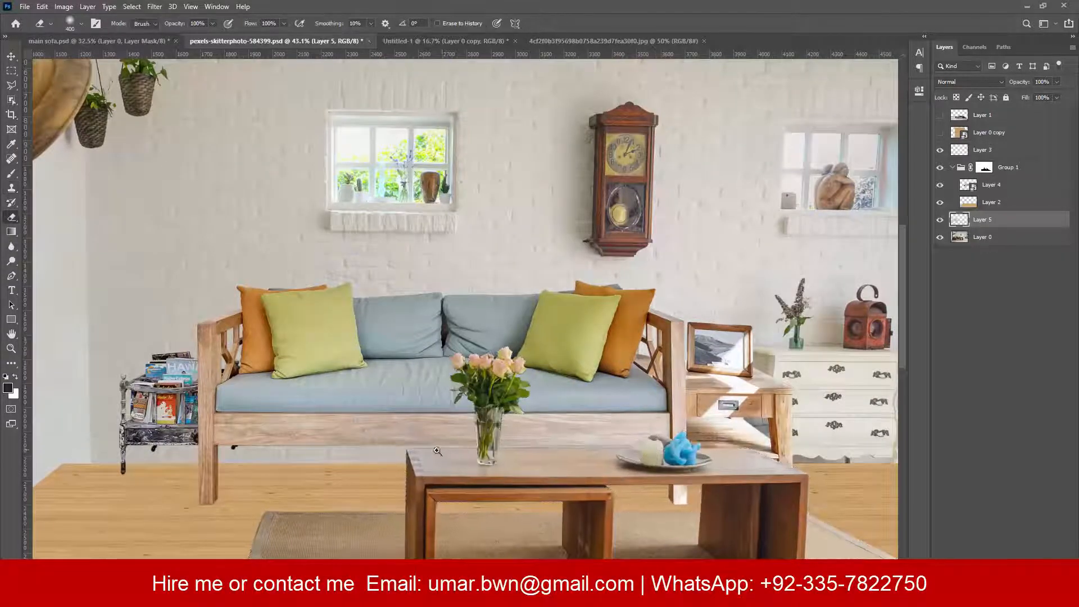
# Try to align the wood floor's perspective plane with the wall corner in Vanishing Point.
pyautogui.hotkey('ctrl', '0')
pyautogui.hotkey('ctrl', 'alt', 'v')
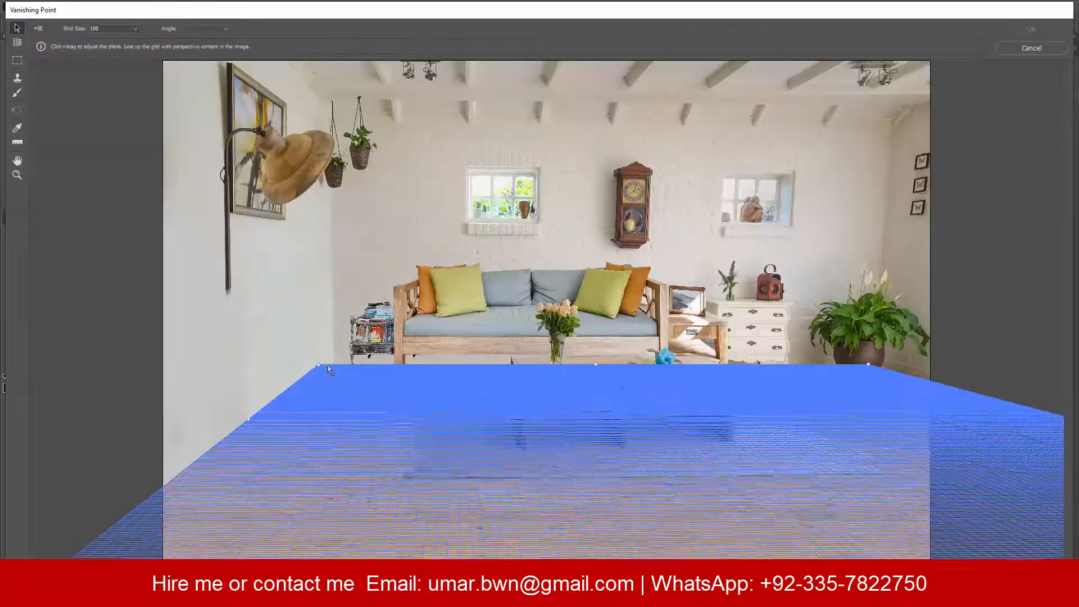
pyautogui.press('Return')
# Skew the wood floor layer so its back corner meets the corner between the side and back walls.
pyautogui.scroll(2, 354, 433)
pyautogui.hotkey('ctrl', 't')
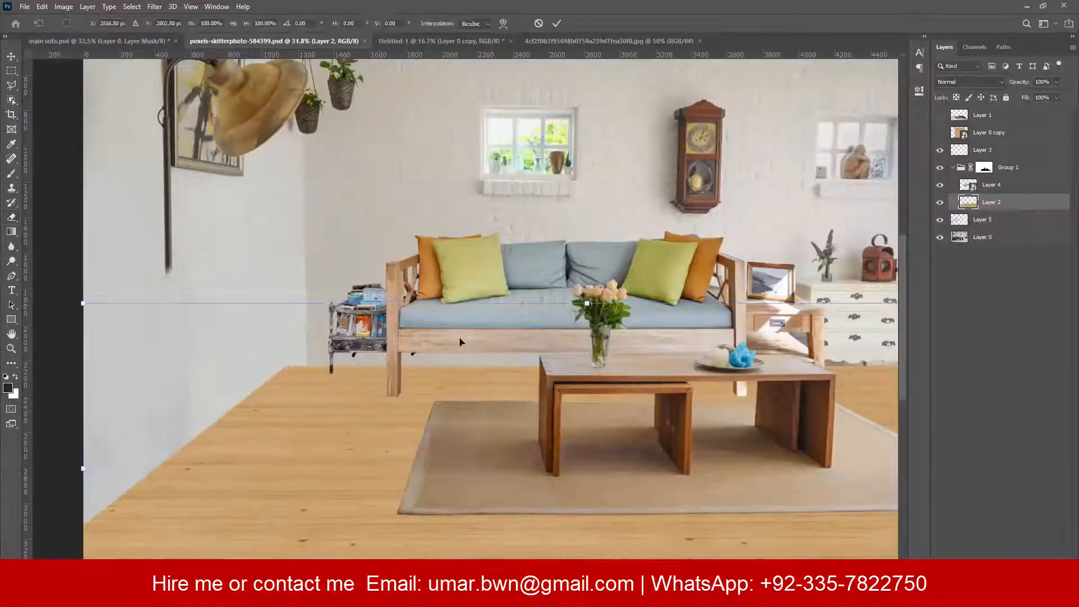
pyautogui.scroll(-3, 113, 324)
pyautogui.scroll(2, 114, 325)
pyautogui.rightClick(269, 237)
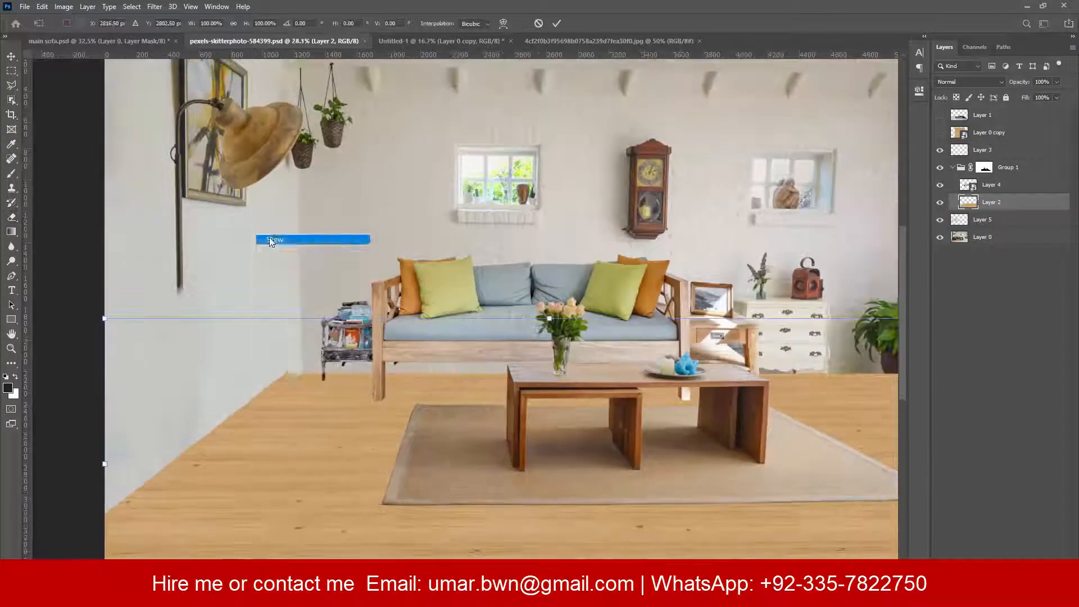
pyautogui.click(270, 240)
pyautogui.scroll(-3, 270, 338)
pyautogui.moveTo(156, 518); pyautogui.dragTo(193, 225)
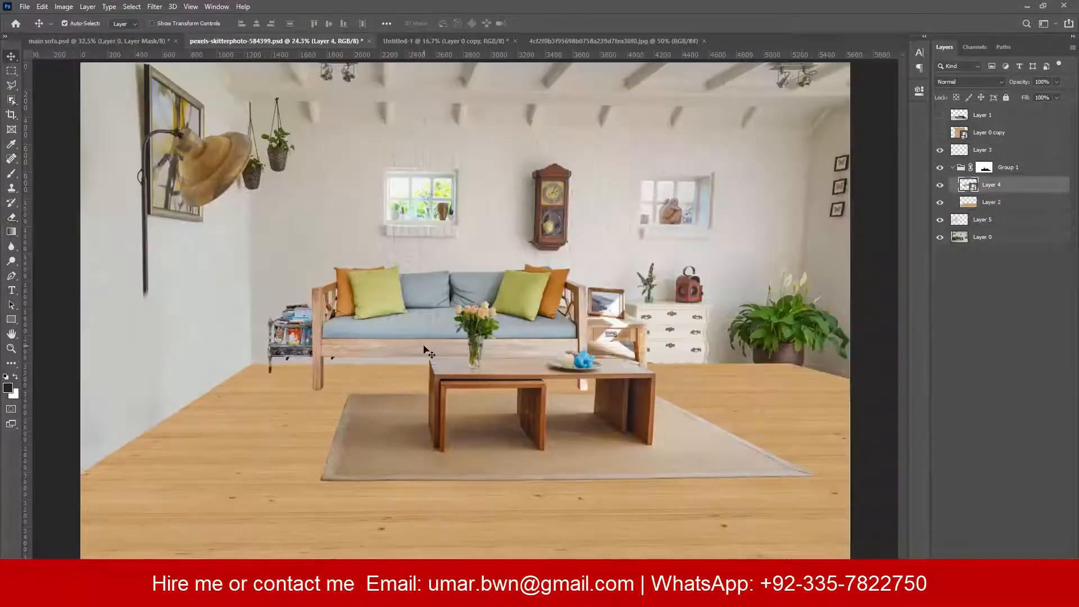
# Nudge the sofa layer down and to the left toward the side wall.
pyautogui.hotkey('shift', 'Down')
pyautogui.hotkey('shift', 'Down')
pyautogui.hotkey('shift', 'Down')
pyautogui.hotkey('shift', 'Down')
pyautogui.hotkey('shift', 'Down')
pyautogui.hotkey('shift', 'Left')
pyautogui.hotkey('shift', 'Left')
pyautogui.hotkey('shift', 'Left')
pyautogui.hotkey('shift', 'Left')
pyautogui.hotkey('shift', 'Left')
pyautogui.hotkey('shift', 'Left')
pyautogui.hotkey('shift', 'Left')
pyautogui.hotkey('shift', 'Left')
pyautogui.hotkey('shift', 'Left')
pyautogui.hotkey('shift', 'Left')
pyautogui.hotkey('shift', 'Left')
pyautogui.hotkey('shift', 'Left')
pyautogui.hotkey('shift', 'Left')
pyautogui.hotkey('shift', 'Left')
pyautogui.hotkey('shift', 'Left')
pyautogui.hotkey('shift', 'Left')
pyautogui.hotkey('shift', 'Left')
pyautogui.hotkey('shift', 'Left')
pyautogui.hotkey('shift', 'Left')
pyautogui.hotkey('shift', 'Left')
# Scale the sofa down slightly with Free Transform.
pyautogui.hotkey('ctrl', 't')
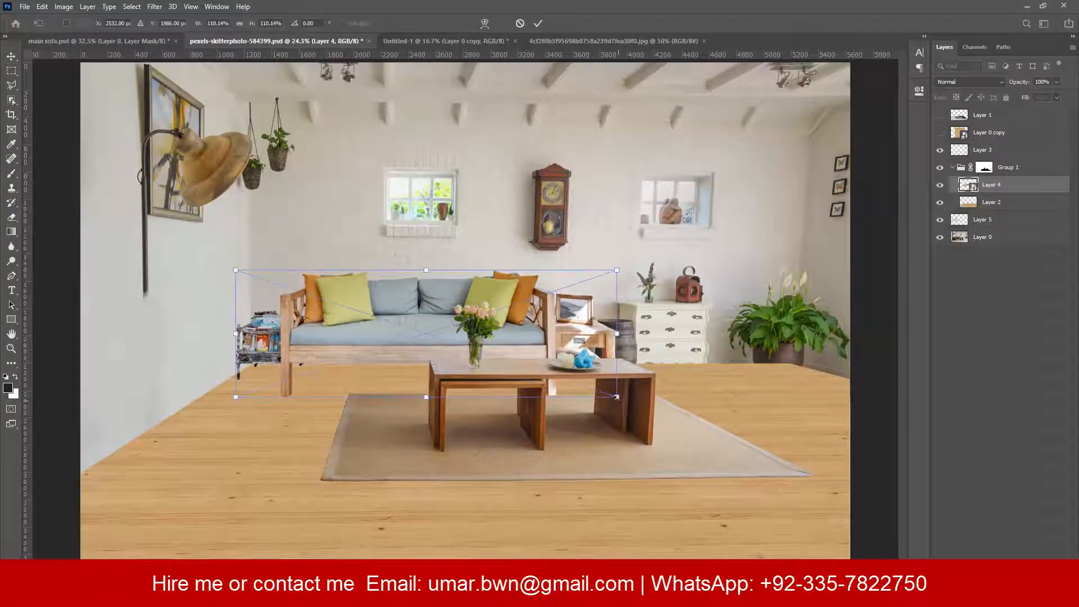
pyautogui.moveTo(616, 397); pyautogui.dragTo(600, 391)
pyautogui.press('Return')
# Nudge the resized sofa slightly down and further left against the side wall.
pyautogui.hotkey('shift', 'Down')
pyautogui.hotkey('shift', 'Down')
pyautogui.hotkey('shift', 'Right')
pyautogui.hotkey('shift', 'Right')
pyautogui.hotkey('shift', 'Right')
pyautogui.hotkey('shift', 'Right')
pyautogui.hotkey('shift', 'Right')
pyautogui.hotkey('shift', 'Right')
pyautogui.hotkey('shift', 'Right')
pyautogui.hotkey('shift', 'Right')
pyautogui.hotkey('shift', 'Right')
pyautogui.hotkey('shift', 'Right')
pyautogui.hotkey('shift', 'Left')
pyautogui.hotkey('shift', 'Left')
pyautogui.hotkey('shift', 'Left')
pyautogui.hotkey('shift', 'Left')
pyautogui.hotkey('shift', 'Left')
pyautogui.hotkey('shift', 'Left')
pyautogui.hotkey('shift', 'Left')
pyautogui.hotkey('shift', 'Left')
pyautogui.hotkey('shift', 'Left')
pyautogui.hotkey('shift', 'Left')
pyautogui.hotkey('shift', 'Left')
pyautogui.hotkey('shift', 'Left')
pyautogui.hotkey('shift', 'Left')
pyautogui.hotkey('shift', 'Left')
pyautogui.hotkey('shift', 'Left')
pyautogui.hotkey('shift', 'Left')
pyautogui.hotkey('shift', 'Left')
pyautogui.hotkey('shift', 'Left')
pyautogui.hotkey('shift', 'Left')
pyautogui.hotkey('shift', 'Left')
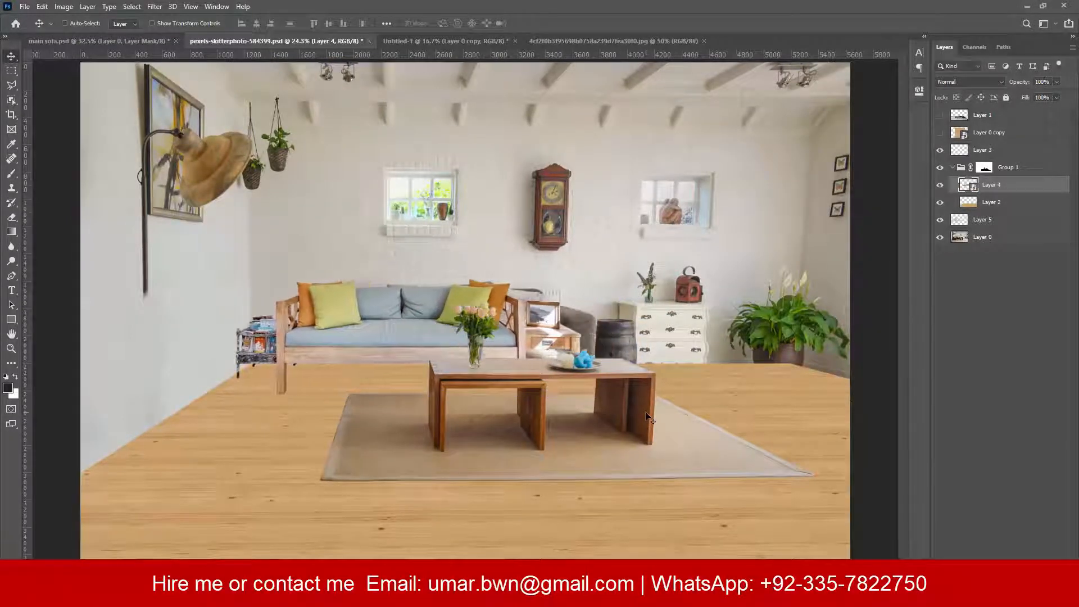
# Clone clean brick wall over the grey armchair and barrel beside the side table on Layer 5.
pyautogui.scroll(3, 648, 417)
pyautogui.hscroll(2, 648, 417)
pyautogui.click(989, 202)
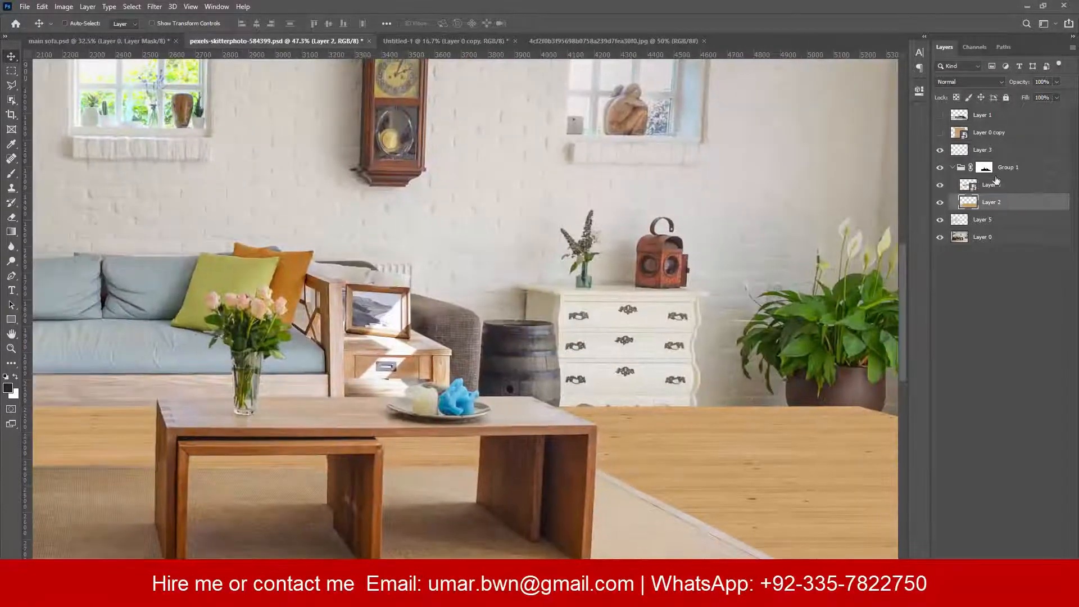
pyautogui.click(984, 219)
pyautogui.press('s')
pyautogui.moveTo(241, 306); pyautogui.dragTo(292, 296)
pyautogui.keyDown('alt'); pyautogui.click(489, 212); pyautogui.keyUp('alt')
pyautogui.moveTo(497, 310)
pyautogui.mouseDown()
pyautogui.moveTo(415, 319)
pyautogui.moveTo(495, 338)
pyautogui.mouseUp()
pyautogui.scroll(2, 489, 337)
pyautogui.hscroll(2, 489, 337)
# Clone wall texture over the white dresser and the items on it, between the table and the plant.
pyautogui.moveTo(418, 373); pyautogui.dragTo(393, 394)
pyautogui.hscroll(2, 393, 387)
pyautogui.keyDown('alt'); pyautogui.click(339, 276); pyautogui.keyUp('alt')
pyautogui.moveTo(352, 365)
pyautogui.mouseDown()
pyautogui.moveTo(331, 441)
pyautogui.moveTo(269, 472)
pyautogui.mouseUp()
pyautogui.keyDown('alt'); pyautogui.click(305, 314); pyautogui.keyUp('alt')
pyautogui.moveTo(514, 302)
pyautogui.mouseDown()
pyautogui.moveTo(357, 330)
pyautogui.moveTo(498, 361)
pyautogui.moveTo(460, 465)
pyautogui.moveTo(517, 467)
pyautogui.mouseUp()
# Erase stray cloned areas on Layer 5 near the table and compare the wall with the layer off and on.
pyautogui.press('e')
pyautogui.moveTo(317, 452)
pyautogui.mouseDown()
pyautogui.moveTo(306, 448)
pyautogui.moveTo(335, 490)
pyautogui.mouseUp()
pyautogui.press('s')
pyautogui.keyDown('alt'); pyautogui.click(268, 332); pyautogui.keyUp('alt')
pyautogui.scroll(9, 372, 511)
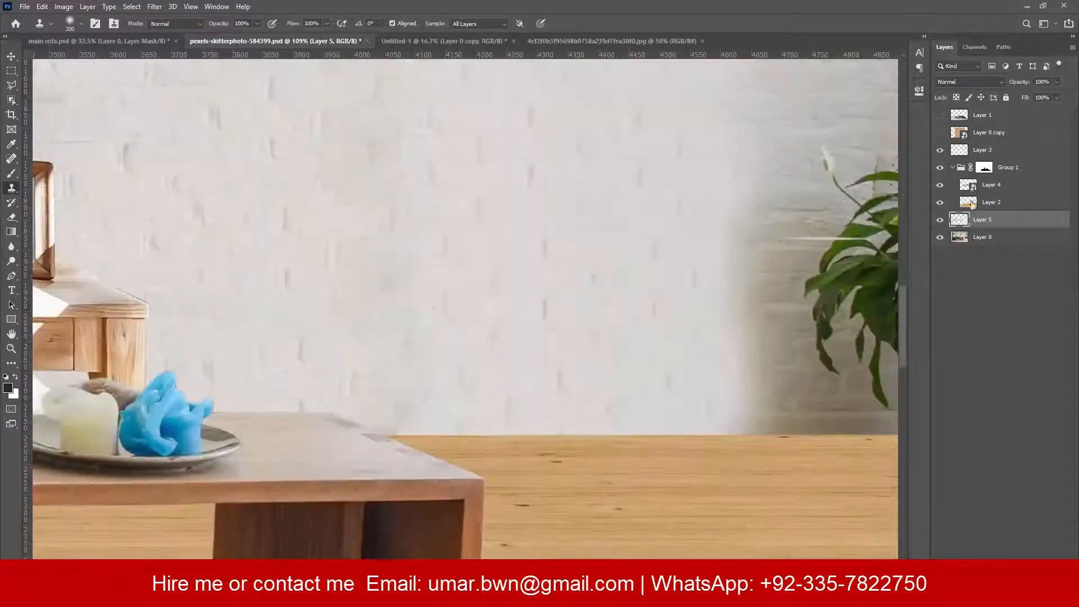
pyautogui.press('e')
pyautogui.scroll(-6, 491, 429)
pyautogui.moveTo(728, 275); pyautogui.dragTo(444, 339)
pyautogui.click(940, 221)
pyautogui.click(940, 221)
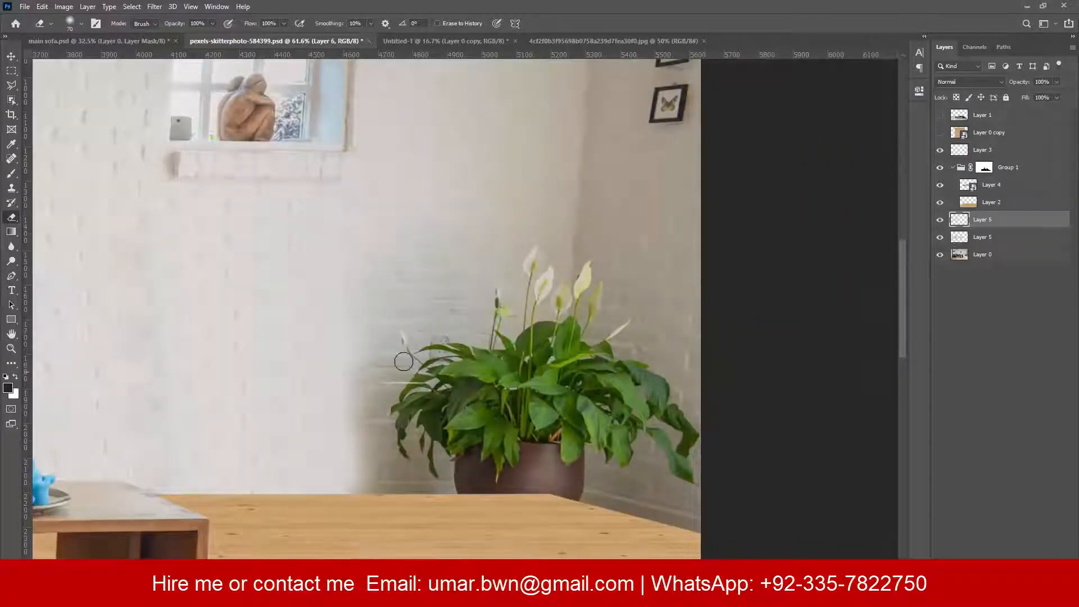
# Try to paint a soft dark grey shadow on a new layer, on the wall beside the plant.
pyautogui.press('b')
pyautogui.keyDown('alt'); pyautogui.click(376, 361); pyautogui.keyUp('alt')
pyautogui.click(8, 388)
pyautogui.click(582, 426)
pyautogui.click(833, 318)
pyautogui.moveTo(337, 416); pyautogui.dragTo(348, 444)
pyautogui.moveTo(1018, 82); pyautogui.dragTo(979, 83)
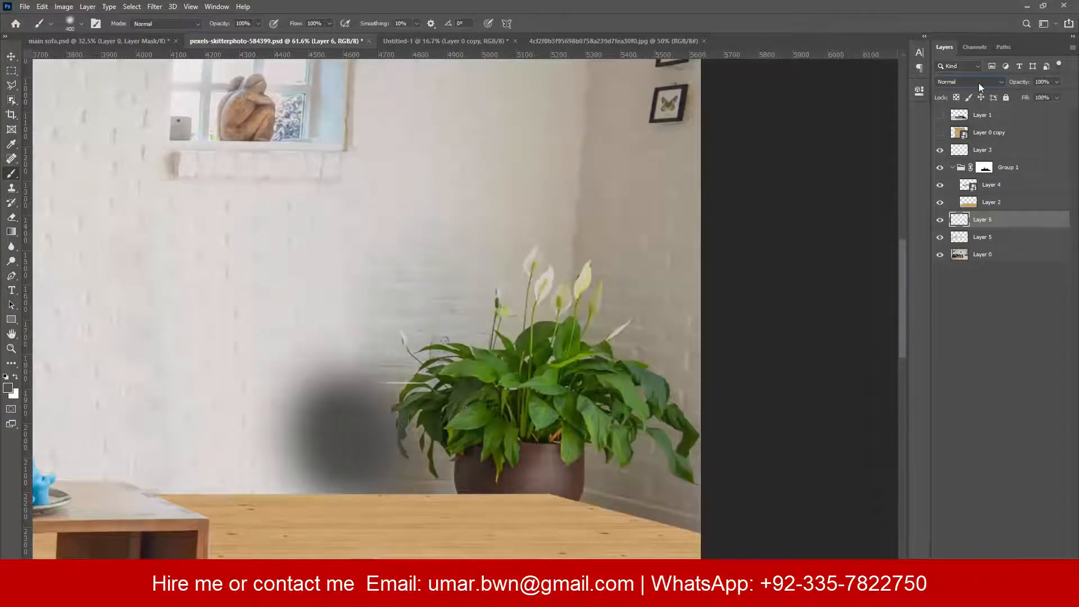
# Add a Brightness/Contrast adjustment above Layer 5, invert its mask, and paint faint darkening on the wall beside the plant at 4% opacity.
pyautogui.moveTo(300, 314)
pyautogui.mouseDown()
pyautogui.moveTo(438, 243)
pyautogui.moveTo(485, 184)
pyautogui.mouseUp()
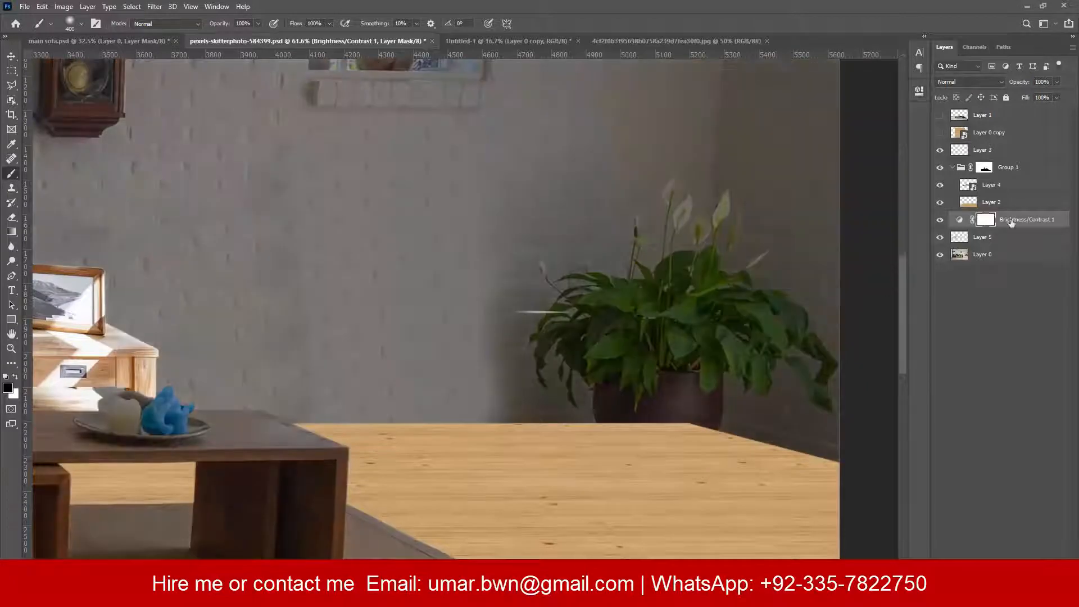
pyautogui.hotkey('ctrl', 'i')
pyautogui.press('d')
pyautogui.moveTo(172, 31); pyautogui.dragTo(164, 32)
pyautogui.moveTo(455, 330)
pyautogui.mouseDown()
pyautogui.moveTo(450, 392)
pyautogui.moveTo(438, 301)
pyautogui.moveTo(450, 455)
pyautogui.mouseUp()
pyautogui.scroll(-2, 460, 431)
pyautogui.click(940, 219)
pyautogui.click(941, 219)
# Set the Brightness/Contrast adjustment to brightness -77 and contrast 76.
pyautogui.doubleClick(959, 219)
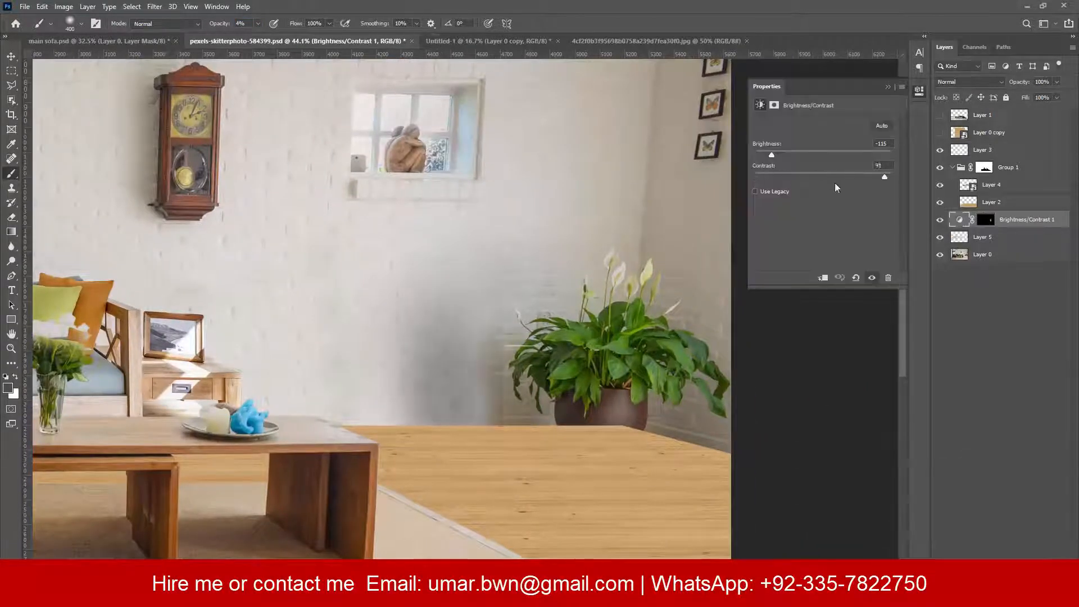
pyautogui.moveTo(884, 177); pyautogui.dragTo(874, 177)
pyautogui.moveTo(772, 155); pyautogui.dragTo(788, 156)
pyautogui.click(891, 87)
# Try to clone the bright wall over the dark vertical edge beside the plant on Layer 5.
pyautogui.scroll(5, 522, 326)
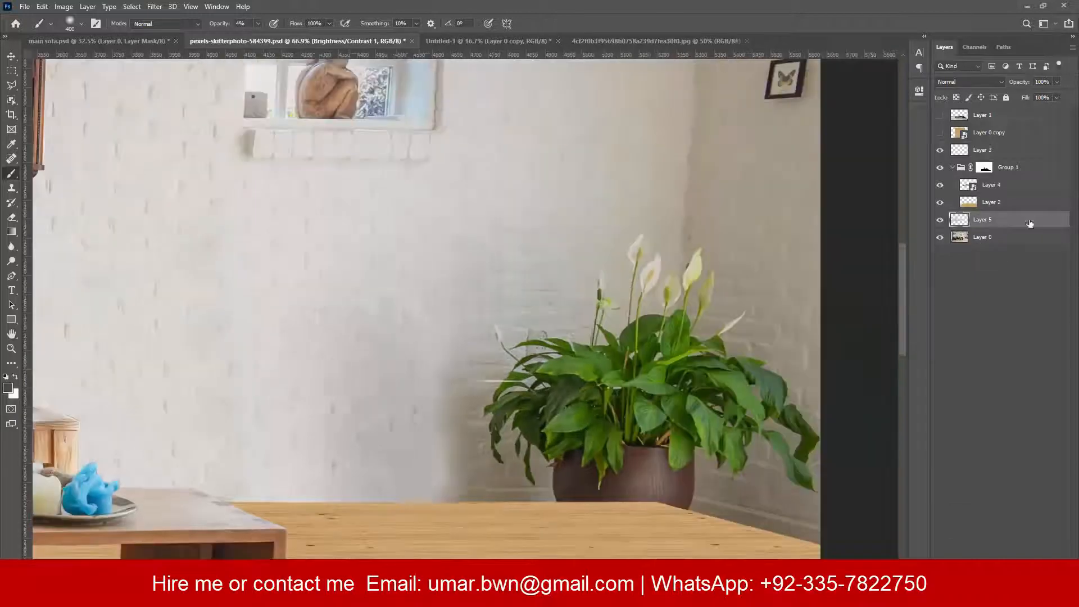
pyautogui.scroll(3, 457, 501)
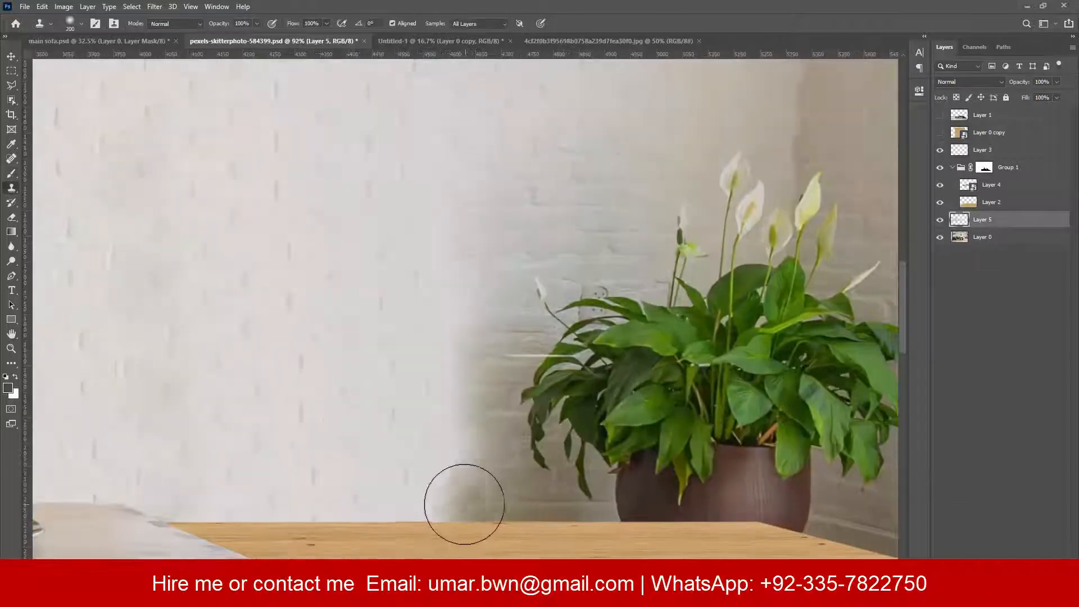
pyautogui.moveTo(457, 500)
pyautogui.mouseDown()
pyautogui.moveTo(421, 478)
pyautogui.moveTo(388, 504)
pyautogui.mouseUp()
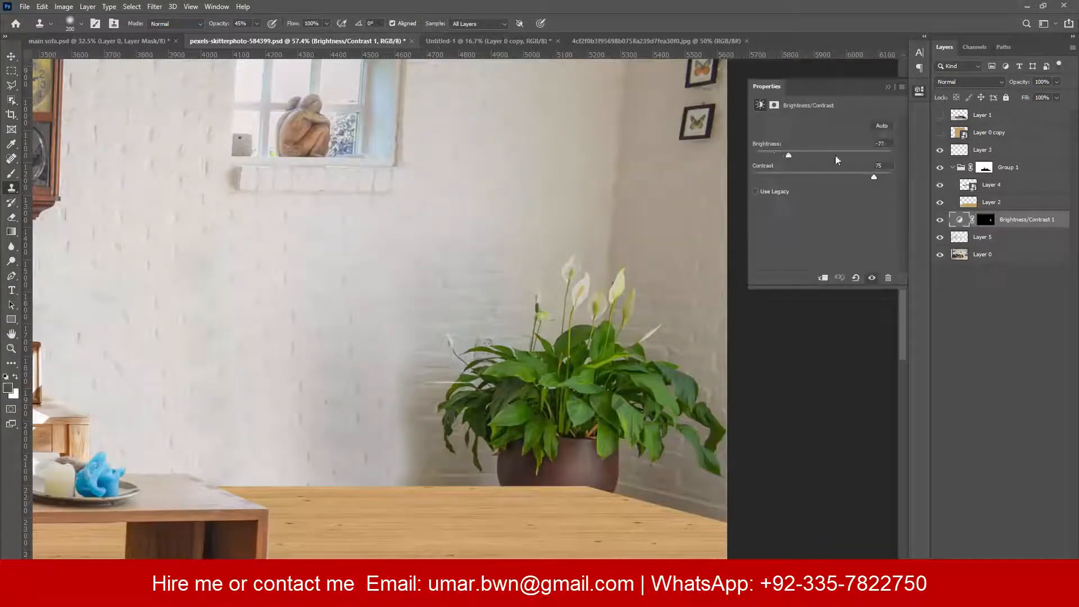
# Lower the adjustment's brightness further, hide the Brightness/Contrast layer and select Layer 5.
pyautogui.moveTo(788, 156); pyautogui.dragTo(763, 168)
pyautogui.click(888, 86)
pyautogui.click(941, 220)
pyautogui.click(1012, 238)
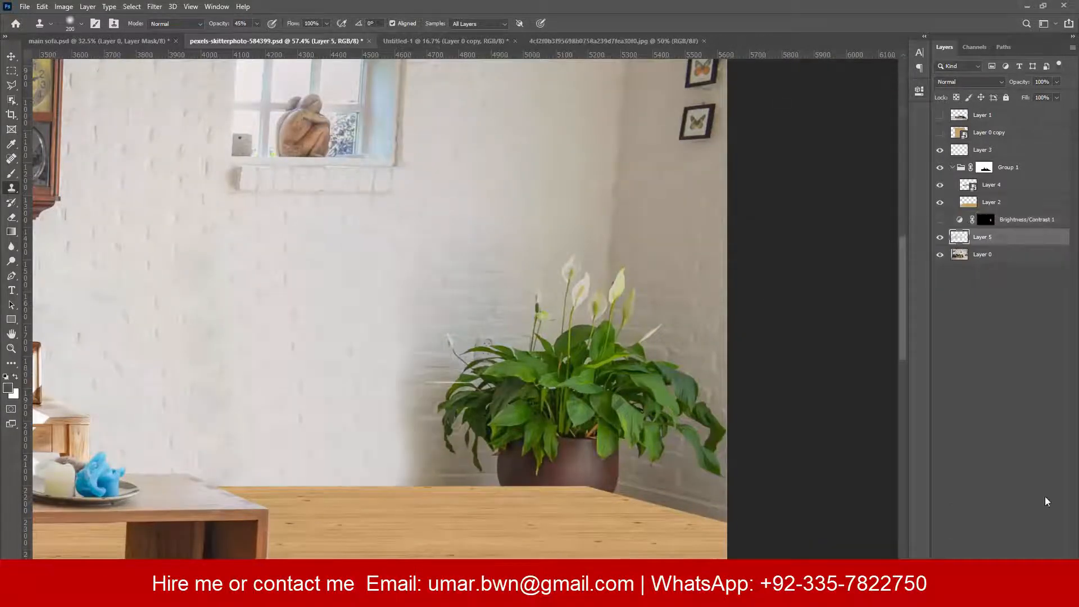
# Add a Hue/Saturation adjustment with a black mask above Layer 5 and paint its mask white over the cloned wall.
pyautogui.click(940, 238)
pyautogui.moveTo(320, 371); pyautogui.dragTo(518, 337)
pyautogui.scroll(1, 539, 337)
pyautogui.click(940, 237)
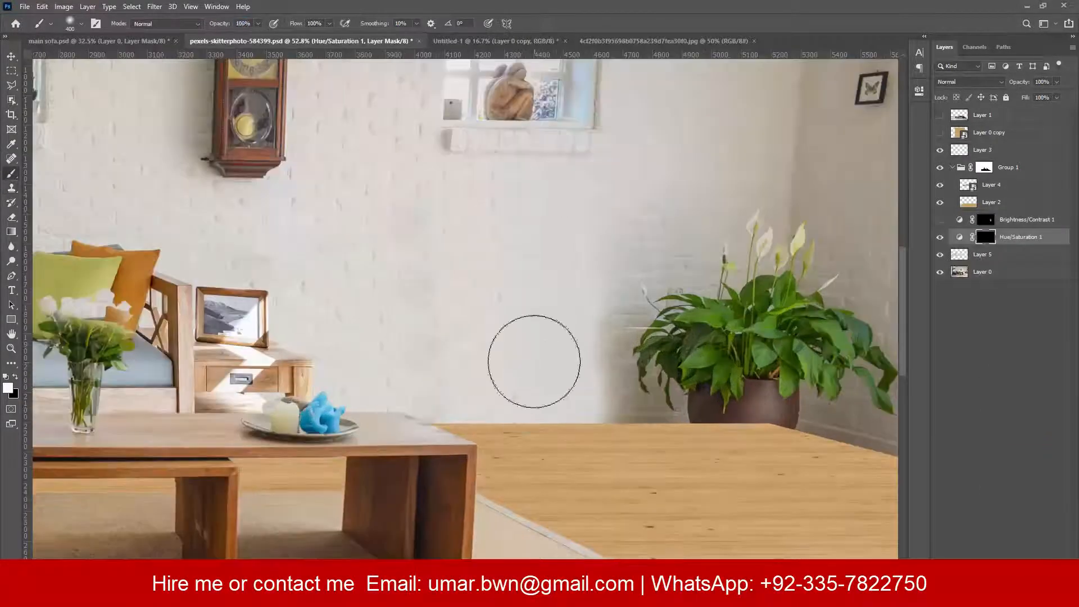
pyautogui.moveTo(534, 361)
pyautogui.mouseDown()
pyautogui.moveTo(354, 366)
pyautogui.moveTo(298, 265)
pyautogui.mouseUp()
# Colorize the Hue/Saturation adjustment with hue 45, saturation 12 and lightness -42.
pyautogui.doubleClick(959, 238)
pyautogui.click(812, 226)
pyautogui.moveTo(757, 166); pyautogui.dragTo(773, 167)
pyautogui.moveTo(790, 188); pyautogui.dragTo(826, 189)
pyautogui.moveTo(807, 212); pyautogui.dragTo(802, 212)
pyautogui.moveTo(827, 189)
pyautogui.mouseDown()
pyautogui.moveTo(777, 189)
pyautogui.moveTo(796, 211)
pyautogui.moveTo(772, 188)
pyautogui.mouseUp()
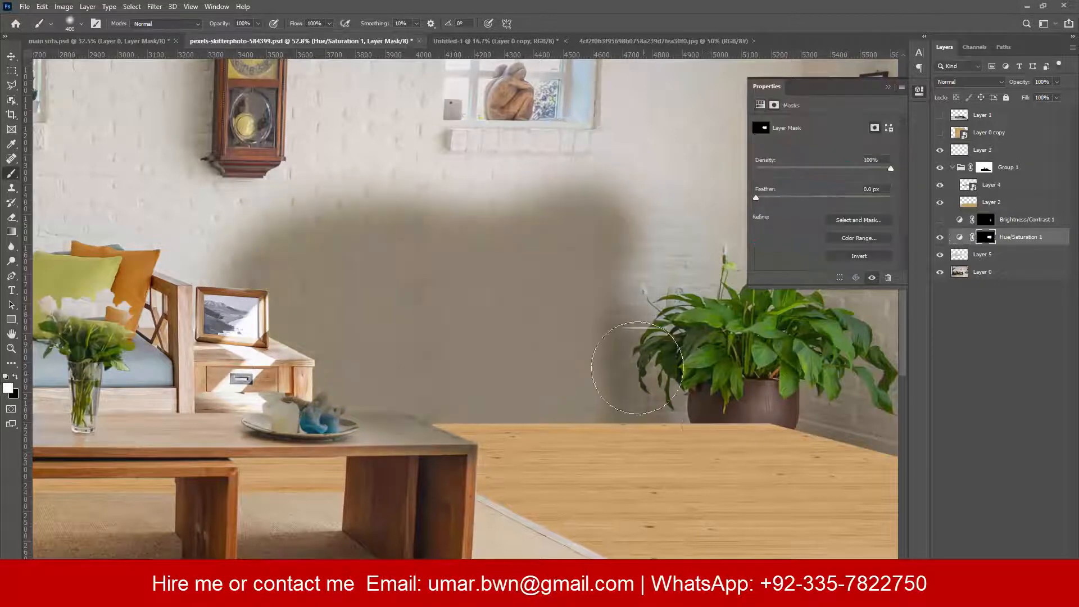
# Hide the Hue/Saturation layer and start a pen path down the plant's outer drooping leaves on the cloned-wall side.
pyautogui.scroll(2, 650, 349)
pyautogui.click(940, 237)
pyautogui.scroll(6, 714, 408)
pyautogui.press('p')
pyautogui.click(517, 220)
pyautogui.click(505, 241)
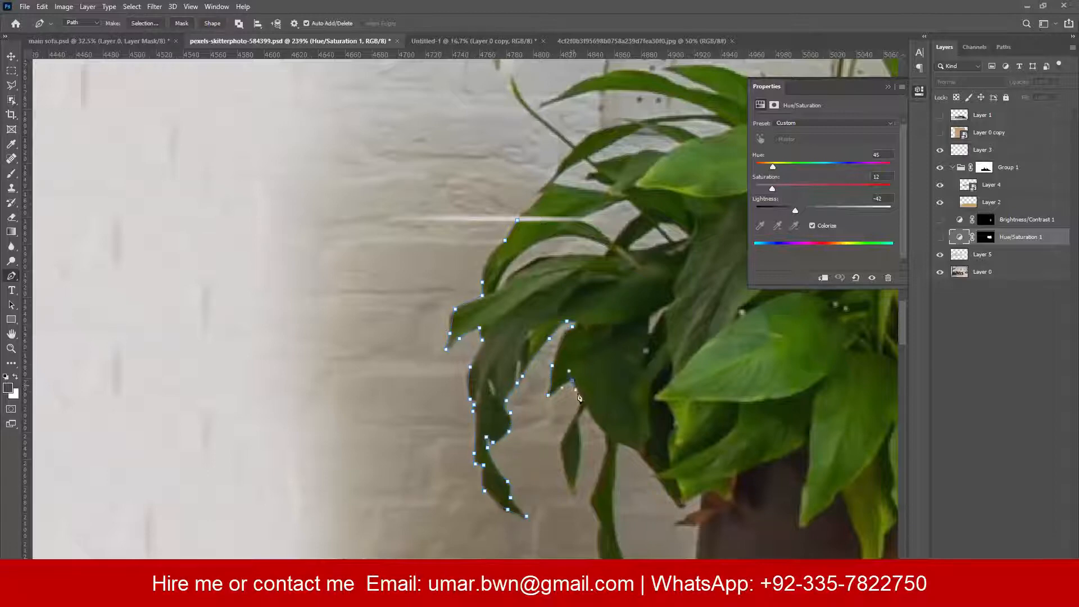
pyautogui.click(598, 517)
# Continue the path around the long hanging leaf and the leaf tips up to the pot's edge.
pyautogui.scroll(2, 598, 517)
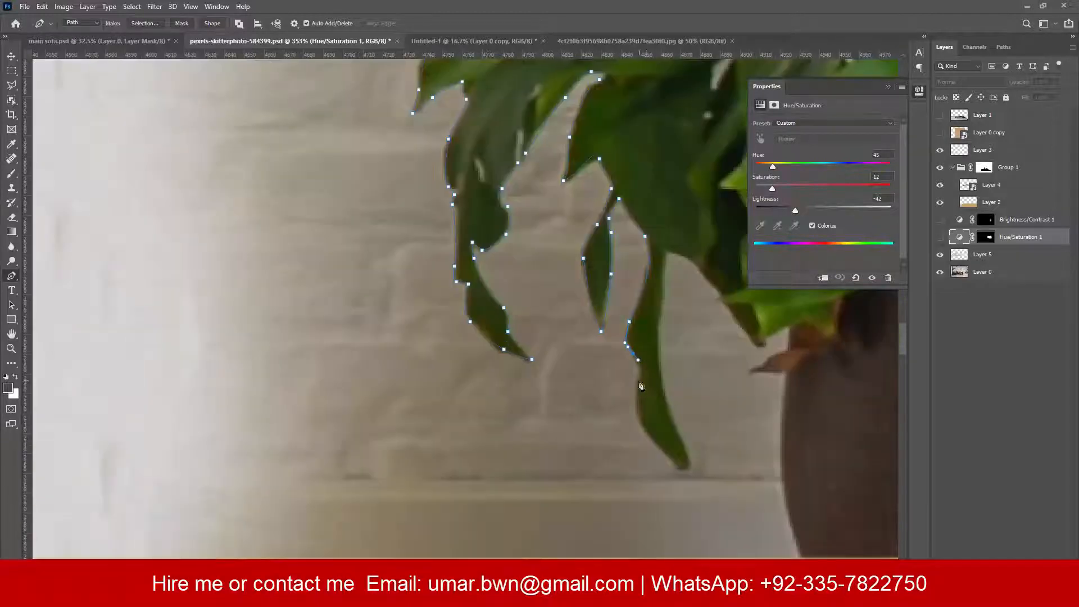
pyautogui.moveTo(742, 328); pyautogui.dragTo(751, 341)
pyautogui.moveTo(759, 347); pyautogui.dragTo(608, 299)
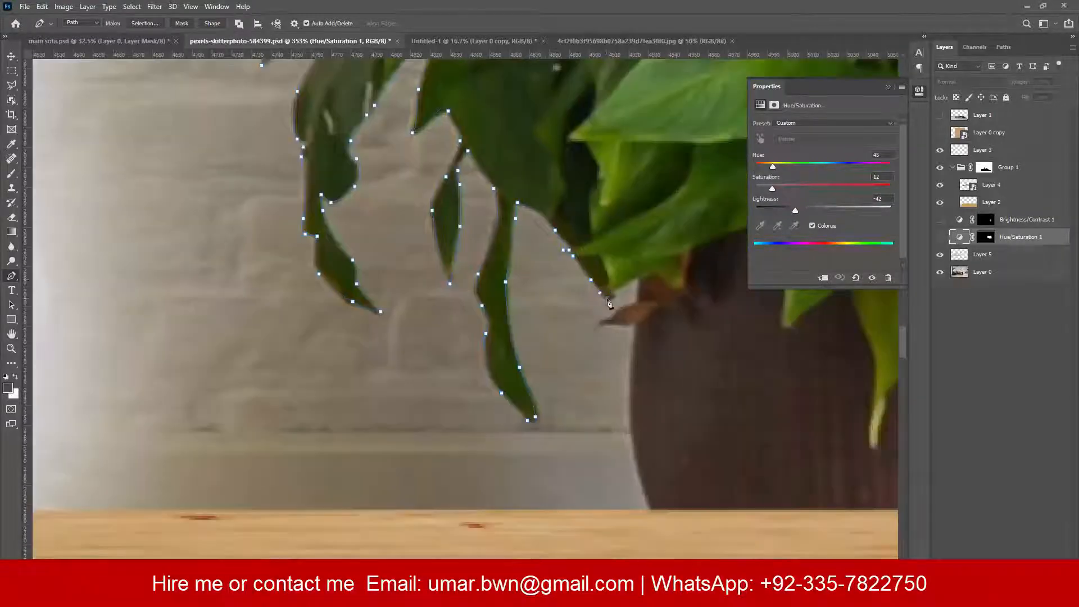
pyautogui.scroll(-2, 637, 343)
pyautogui.moveTo(637, 343); pyautogui.dragTo(382, 265)
# Hide the wood floor layer and trace the path around the pot's base and up its far side.
pyautogui.click(939, 202)
pyautogui.moveTo(387, 370); pyautogui.dragTo(401, 419)
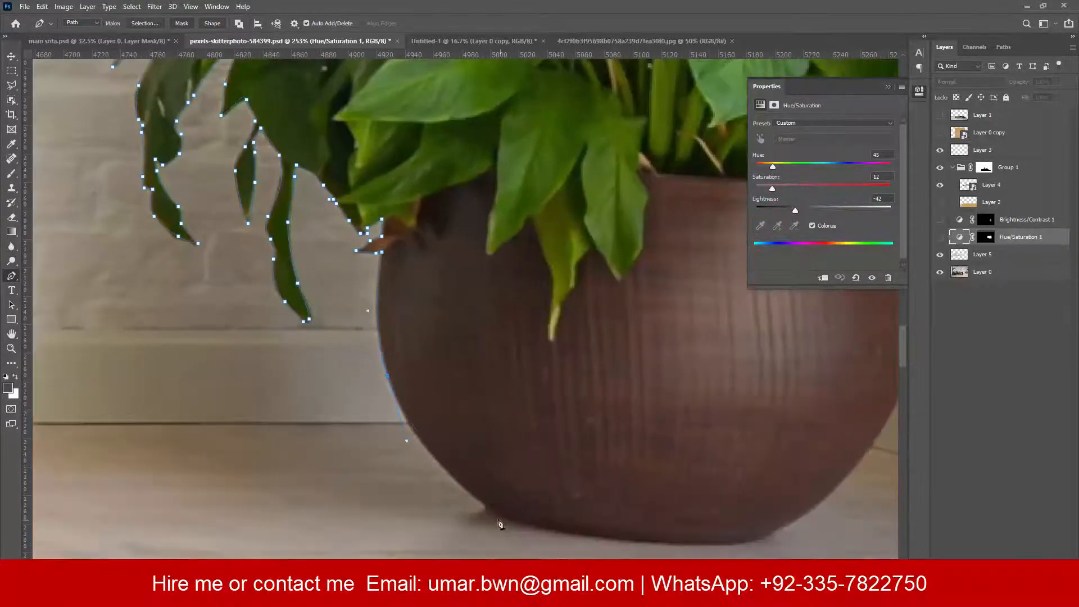
pyautogui.moveTo(495, 516); pyautogui.dragTo(520, 522)
pyautogui.moveTo(619, 509); pyautogui.dragTo(395, 403)
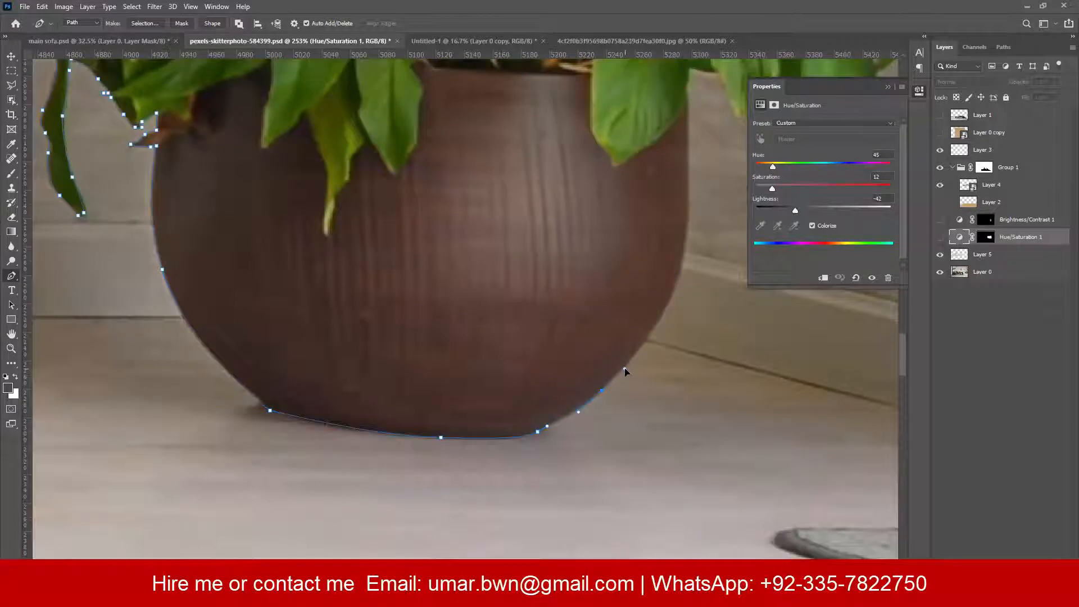
pyautogui.moveTo(690, 220); pyautogui.dragTo(688, 220)
pyautogui.moveTo(688, 220); pyautogui.dragTo(625, 390)
pyautogui.moveTo(625, 261); pyautogui.dragTo(626, 247)
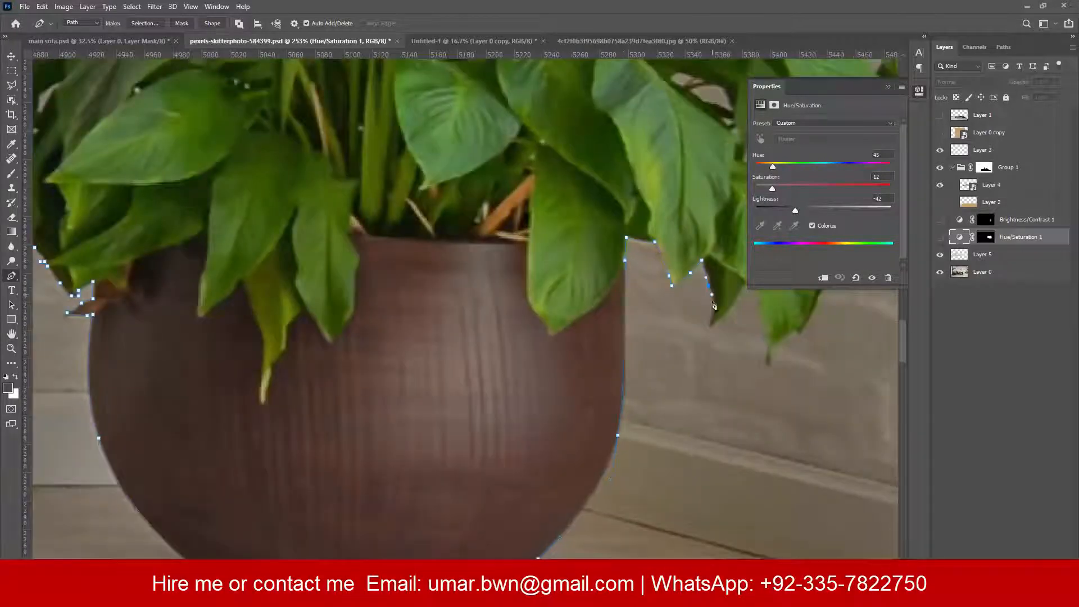
# Extend the path around the hanging leaf tips beside the pot's far side up to the long drooping leaf.
pyautogui.click(716, 314)
pyautogui.moveTo(748, 289); pyautogui.dragTo(527, 303)
pyautogui.moveTo(498, 311); pyautogui.dragTo(499, 320)
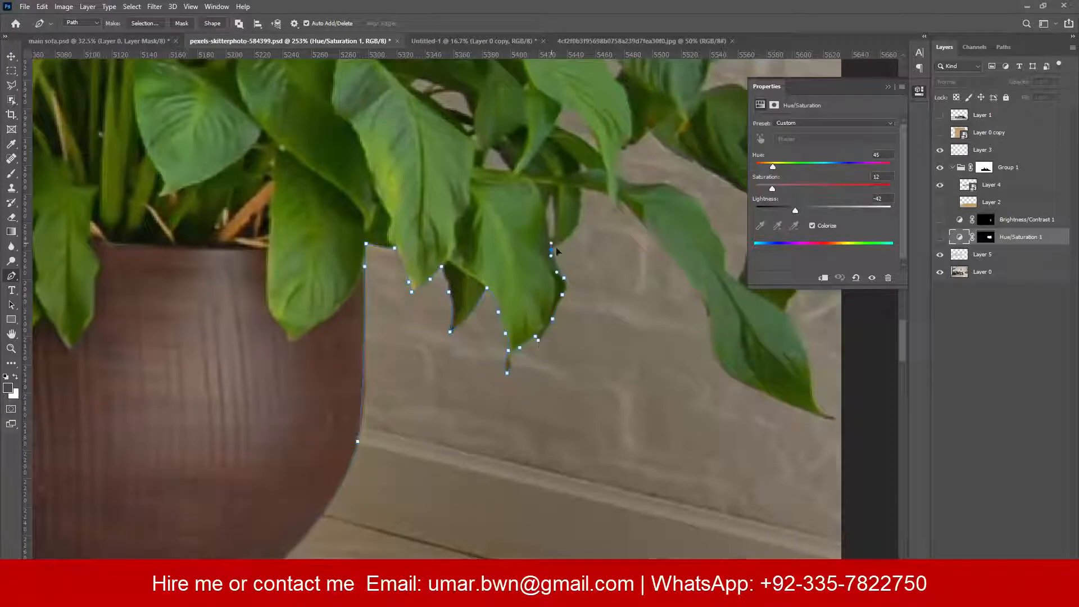
pyautogui.moveTo(611, 214); pyautogui.dragTo(528, 251)
pyautogui.moveTo(497, 252); pyautogui.dragTo(498, 238)
pyautogui.click(496, 227)
pyautogui.scroll(5, 663, 202)
pyautogui.click(439, 250)
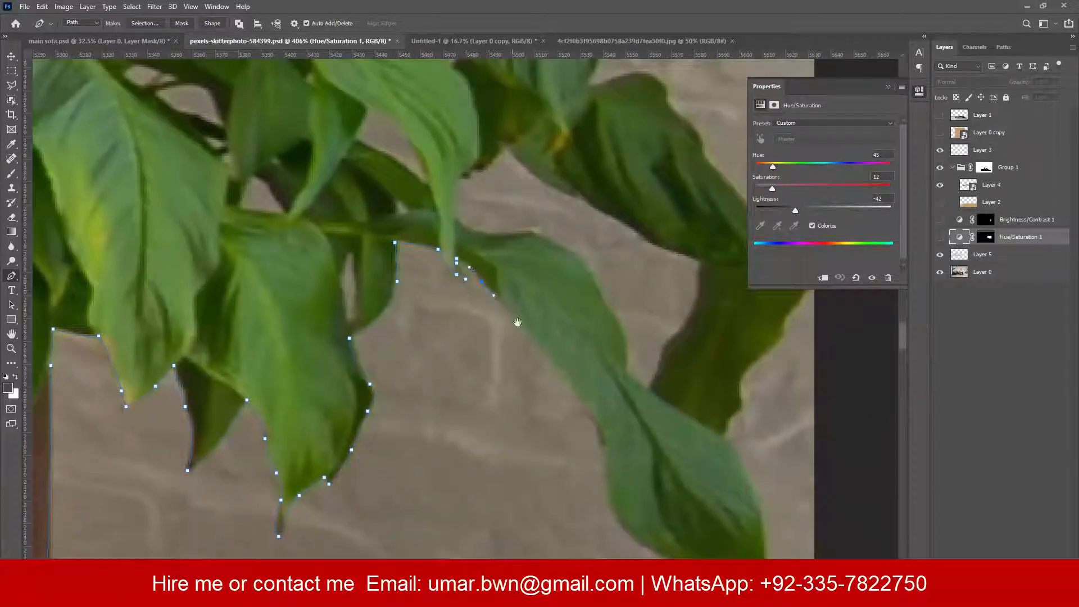
# Trace the path along the underside of the long drooping leaf, around its tip and back up its outer edge.
pyautogui.moveTo(517, 322); pyautogui.dragTo(333, 125)
pyautogui.moveTo(360, 154); pyautogui.dragTo(368, 163)
pyautogui.moveTo(540, 386); pyautogui.dragTo(426, 307)
pyautogui.moveTo(470, 323); pyautogui.dragTo(482, 327)
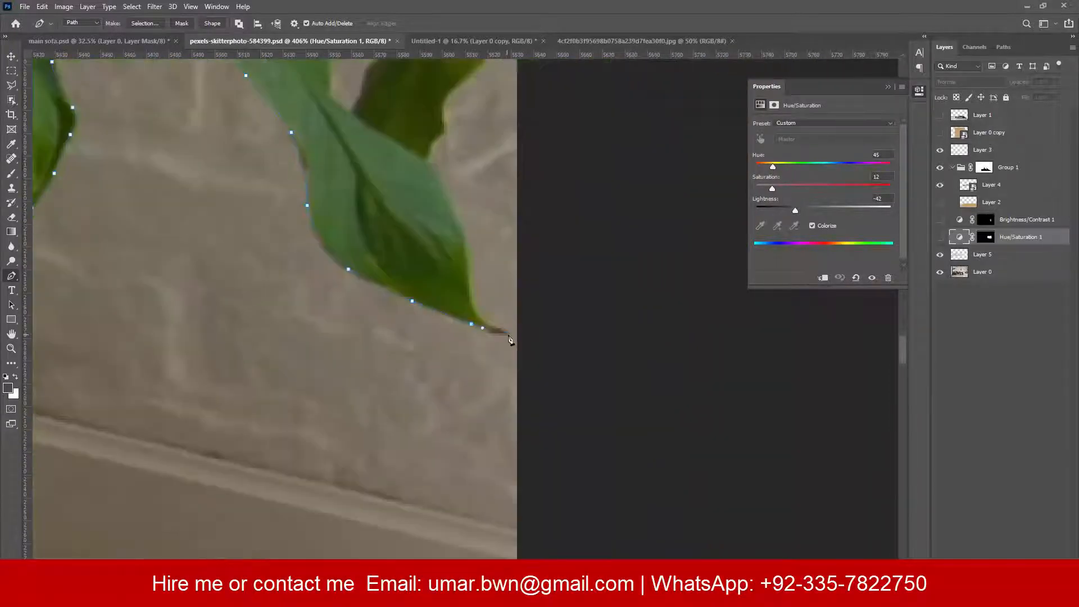
pyautogui.moveTo(470, 283); pyautogui.dragTo(468, 259)
pyautogui.moveTo(451, 235); pyautogui.dragTo(435, 309)
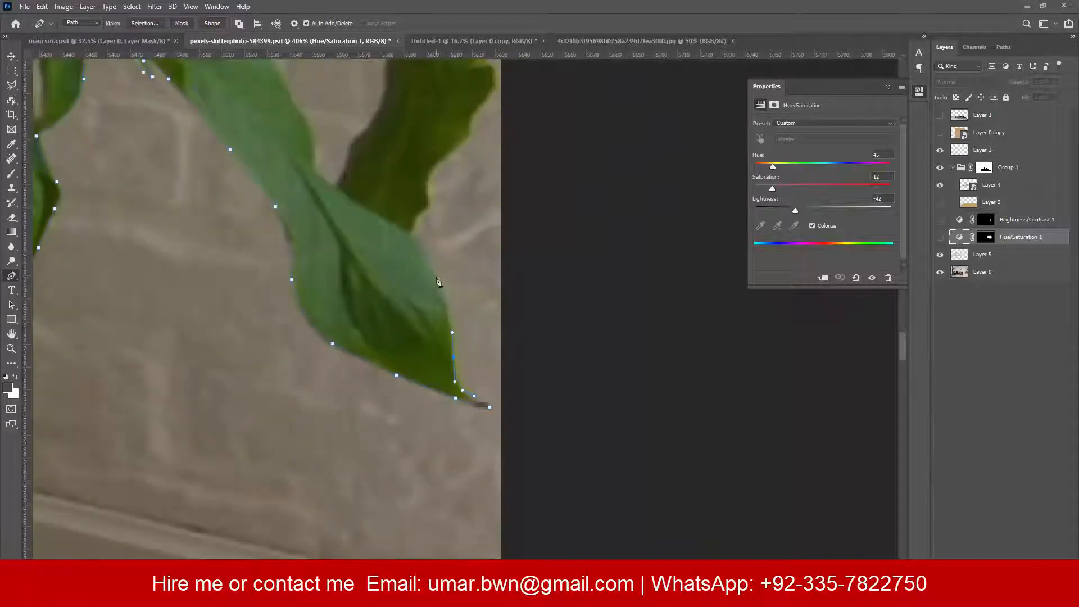
# Trace the path around the dark folded leaf closest to the photo's edge.
pyautogui.moveTo(413, 238); pyautogui.dragTo(350, 355)
pyautogui.moveTo(366, 306); pyautogui.dragTo(366, 297)
pyautogui.moveTo(388, 271); pyautogui.dragTo(365, 336)
pyautogui.moveTo(370, 312); pyautogui.dragTo(370, 297)
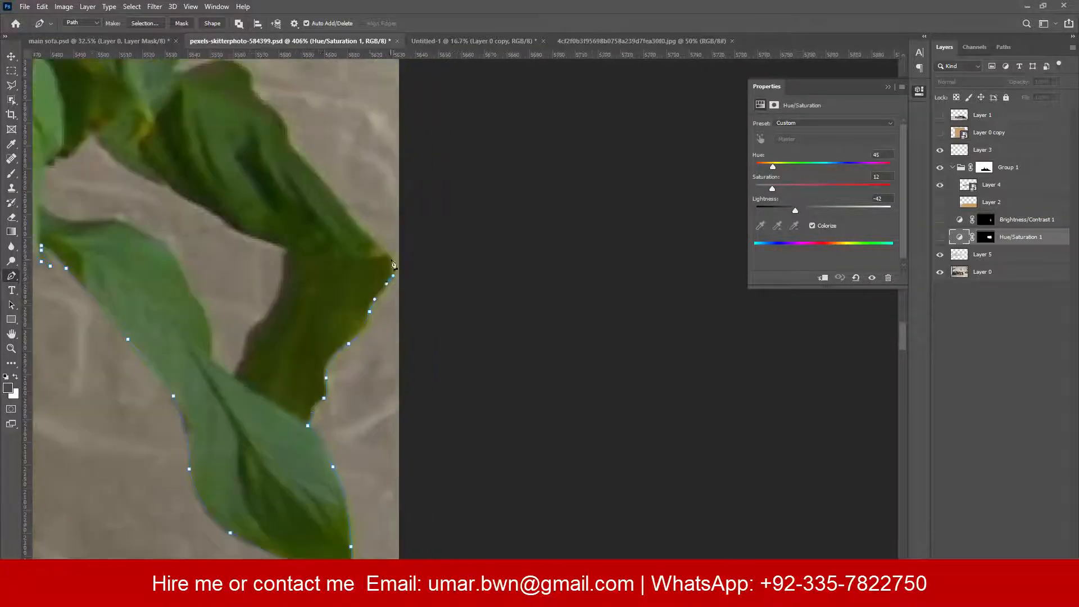
pyautogui.moveTo(393, 260); pyautogui.dragTo(386, 252)
pyautogui.moveTo(357, 203); pyautogui.dragTo(452, 389)
pyautogui.moveTo(445, 401); pyautogui.dragTo(435, 390)
pyautogui.moveTo(288, 258); pyautogui.dragTo(273, 261)
pyautogui.click(272, 256)
# Trace the path around the large upper leaf and the pointed leaf behind it.
pyautogui.moveTo(286, 225); pyautogui.dragTo(358, 360)
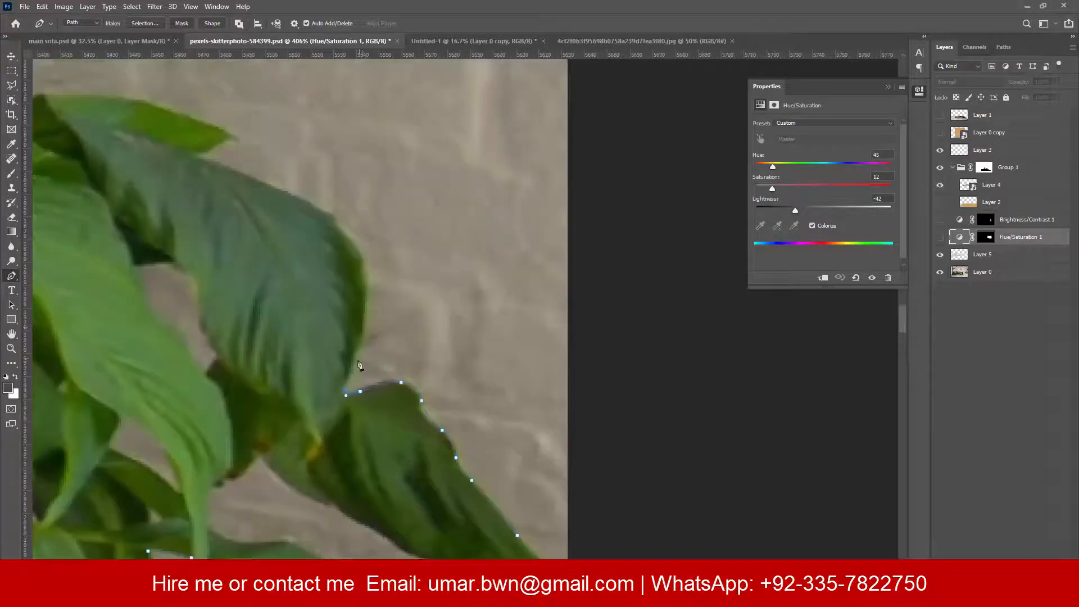
pyautogui.moveTo(342, 229); pyautogui.dragTo(335, 224)
pyautogui.moveTo(321, 210); pyautogui.dragTo(311, 207)
pyautogui.moveTo(259, 183); pyautogui.dragTo(433, 310)
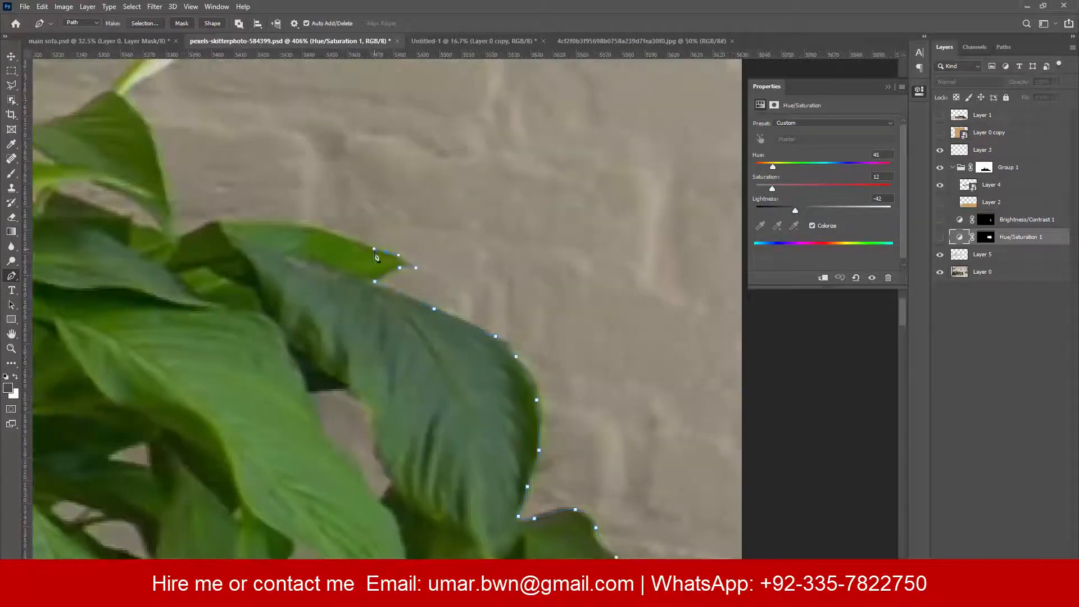
pyautogui.moveTo(329, 231); pyautogui.dragTo(314, 227)
pyautogui.moveTo(281, 222); pyautogui.dragTo(275, 222)
# Trace the path up the small upright leaf and around the slender white bud above it.
pyautogui.moveTo(244, 223); pyautogui.dragTo(407, 274)
pyautogui.moveTo(342, 274); pyautogui.dragTo(441, 391)
pyautogui.moveTo(424, 337); pyautogui.dragTo(416, 300)
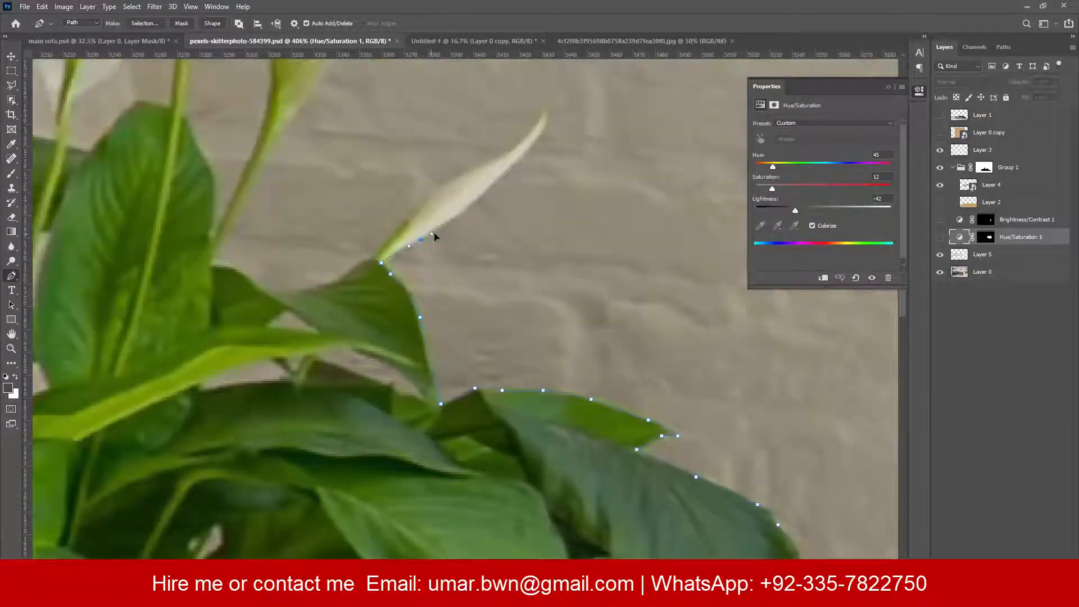
pyautogui.moveTo(432, 233); pyautogui.dragTo(437, 228)
pyautogui.moveTo(467, 206); pyautogui.dragTo(323, 293)
pyautogui.moveTo(345, 278); pyautogui.dragTo(279, 287)
pyautogui.moveTo(268, 300); pyautogui.dragTo(258, 313)
pyautogui.moveTo(231, 351); pyautogui.dragTo(512, 294)
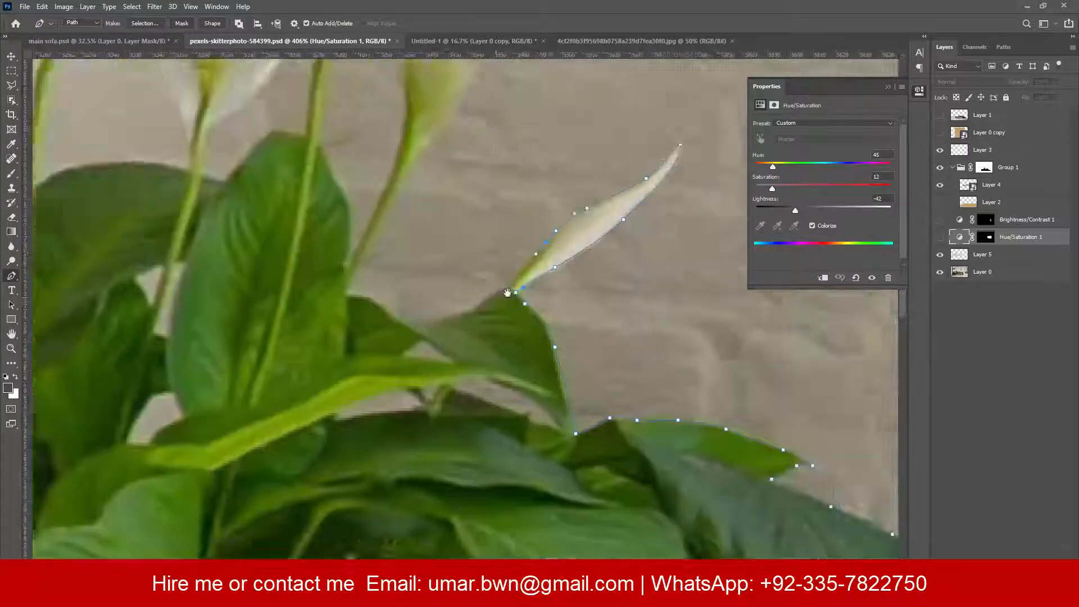
# Trace the path along the leaf tops, up the next stem and around the closed greenish flower.
pyautogui.scroll(1, 512, 294)
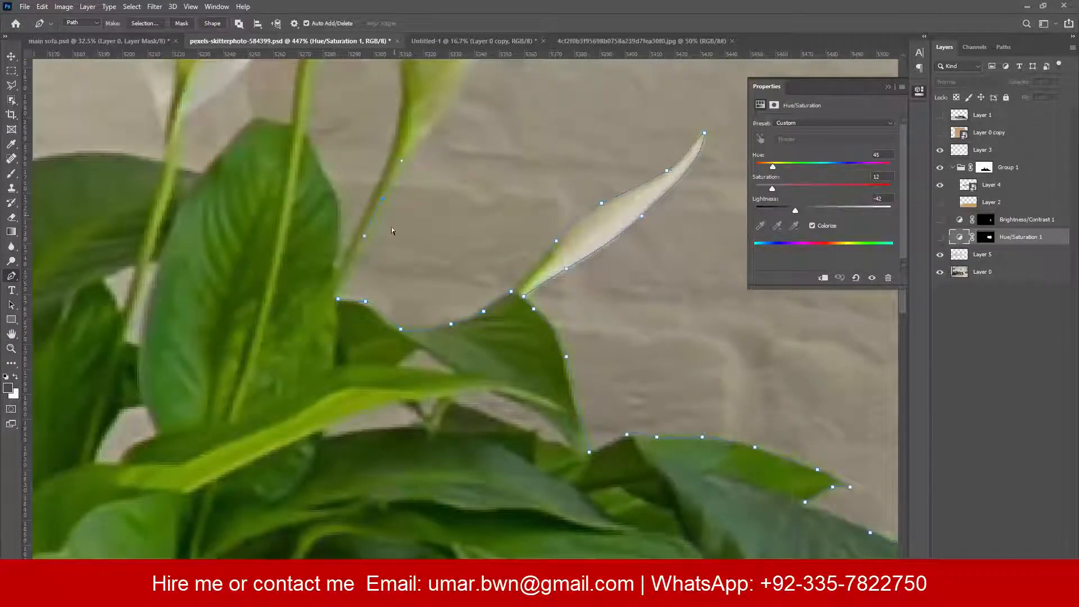
pyautogui.moveTo(393, 209); pyautogui.dragTo(341, 356)
pyautogui.click(364, 293)
pyautogui.moveTo(366, 294); pyautogui.dragTo(334, 392)
pyautogui.moveTo(398, 276); pyautogui.dragTo(421, 324)
pyautogui.moveTo(424, 294); pyautogui.dragTo(425, 265)
pyautogui.moveTo(414, 242); pyautogui.dragTo(409, 245)
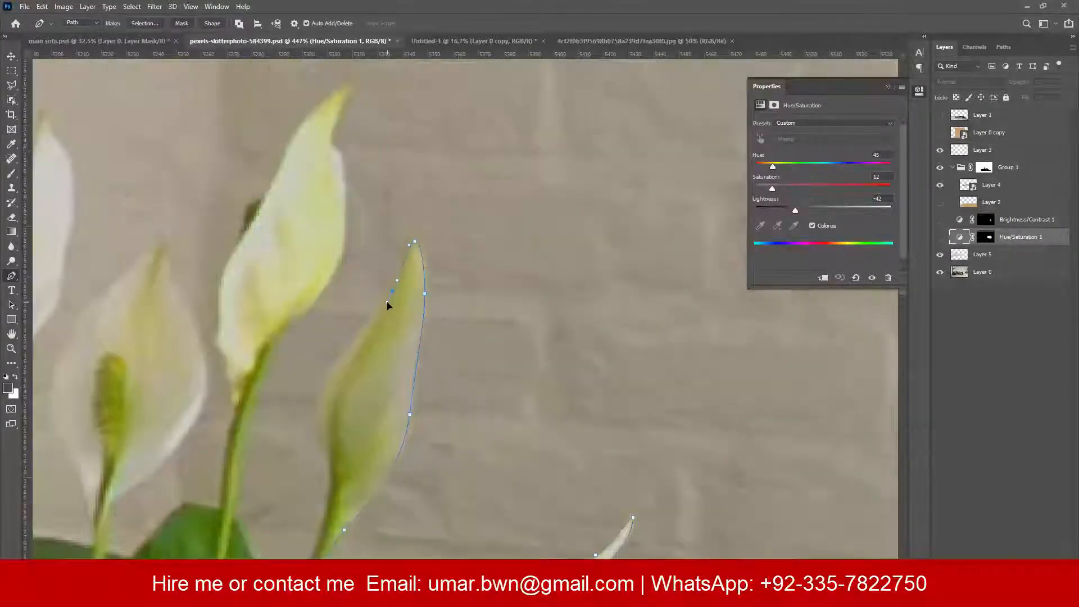
pyautogui.moveTo(339, 355); pyautogui.dragTo(328, 370)
pyautogui.moveTo(320, 408); pyautogui.dragTo(318, 422)
pyautogui.click(320, 426)
pyautogui.moveTo(348, 449); pyautogui.dragTo(465, 257)
pyautogui.moveTo(442, 325); pyautogui.dragTo(424, 374)
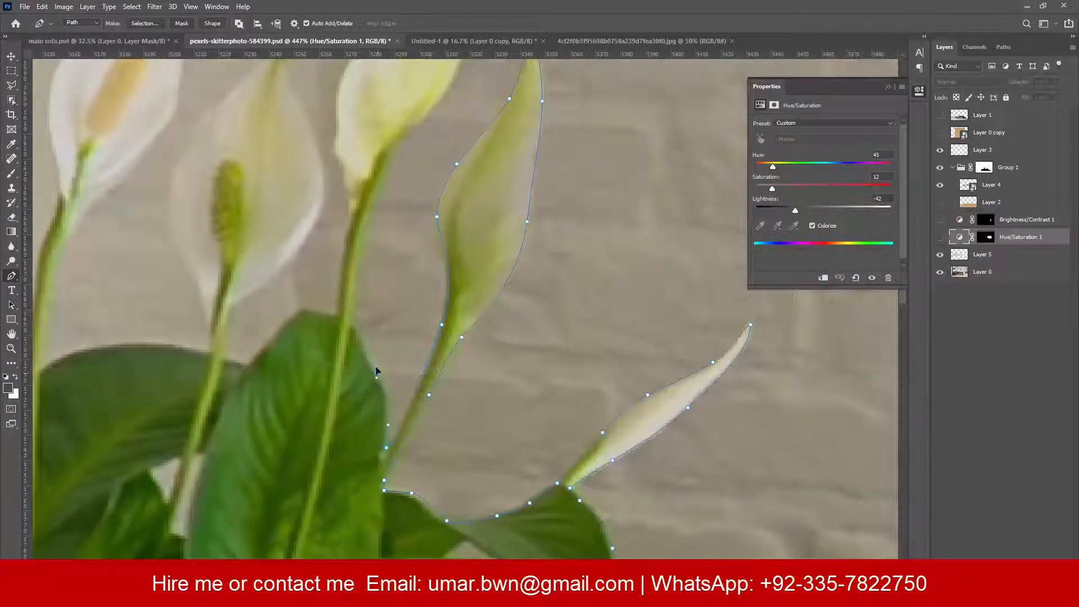
# Trace the path around the tall yellowish-white flower and back down its stem.
pyautogui.moveTo(371, 205); pyautogui.dragTo(346, 361)
pyautogui.moveTo(340, 381); pyautogui.dragTo(351, 356)
pyautogui.moveTo(439, 203); pyautogui.dragTo(430, 406)
pyautogui.moveTo(427, 340); pyautogui.dragTo(422, 324)
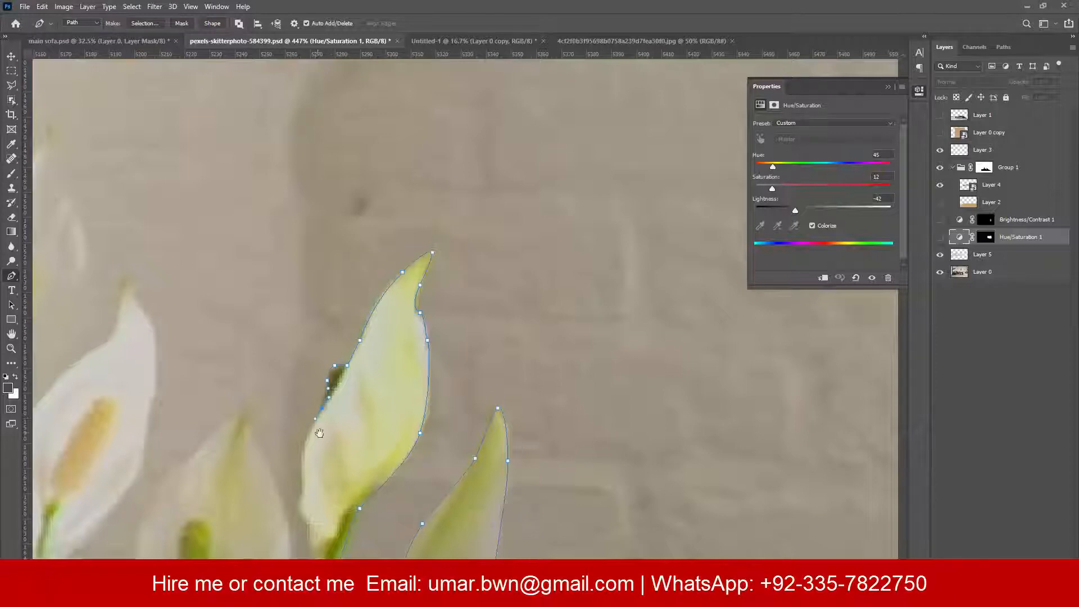
pyautogui.moveTo(319, 433); pyautogui.dragTo(378, 311)
pyautogui.moveTo(363, 336); pyautogui.dragTo(362, 353)
pyautogui.moveTo(361, 373); pyautogui.dragTo(363, 409)
pyautogui.moveTo(368, 426); pyautogui.dragTo(372, 437)
pyautogui.moveTo(372, 439); pyautogui.dragTo(452, 243)
pyautogui.click(454, 257)
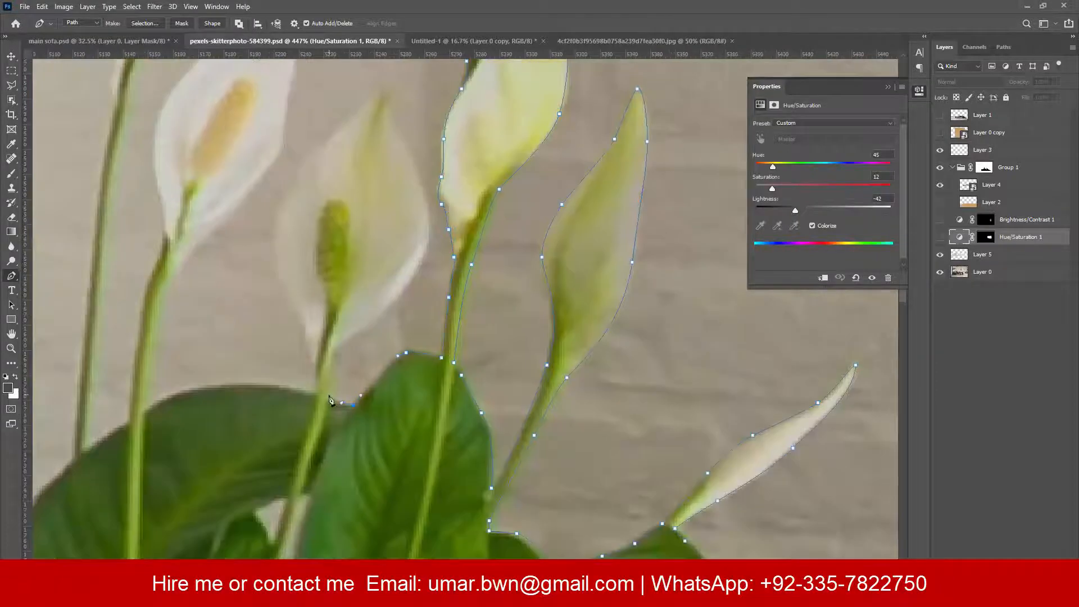
# Trace the path up the next stem and around the pale translucent flower with the green spike.
pyautogui.click(328, 397)
pyautogui.click(330, 358)
pyautogui.moveTo(366, 324); pyautogui.dragTo(376, 318)
pyautogui.moveTo(429, 233); pyautogui.dragTo(436, 321)
pyautogui.moveTo(429, 282); pyautogui.dragTo(435, 350)
pyautogui.moveTo(423, 430); pyautogui.dragTo(428, 429)
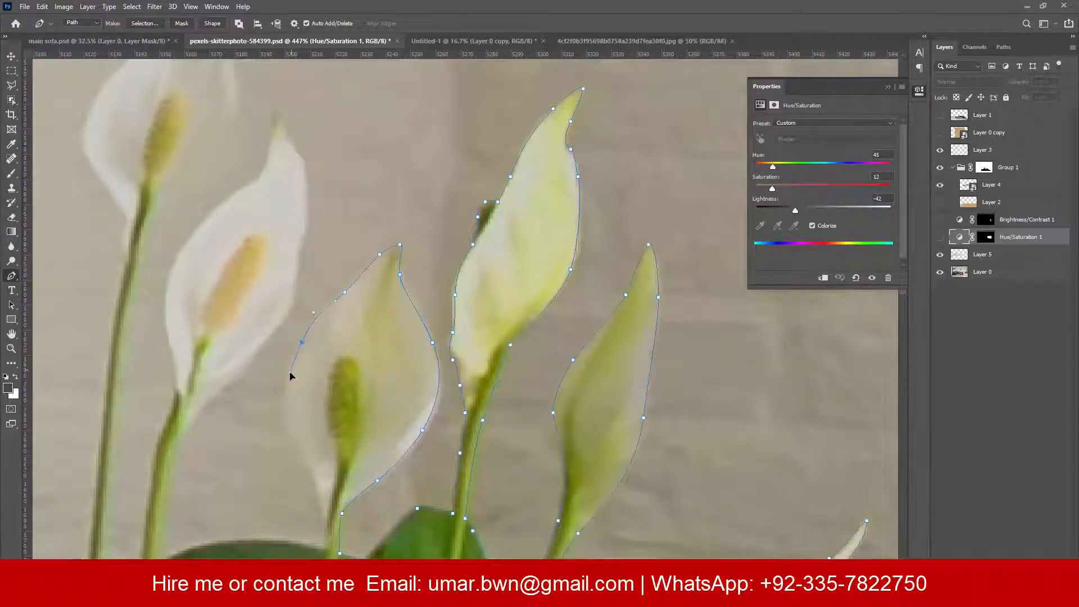
pyautogui.moveTo(289, 428); pyautogui.dragTo(300, 449)
# Trace the path down the outer side of the pale translucent flower to its stem.
pyautogui.moveTo(300, 450); pyautogui.dragTo(429, 276)
pyautogui.moveTo(443, 316); pyautogui.dragTo(447, 337)
pyautogui.click(284, 390)
# Trace the path around the white flower with the orange spike, up to its tip and back to its base.
pyautogui.moveTo(355, 289); pyautogui.dragTo(332, 383)
pyautogui.moveTo(348, 368); pyautogui.dragTo(375, 338)
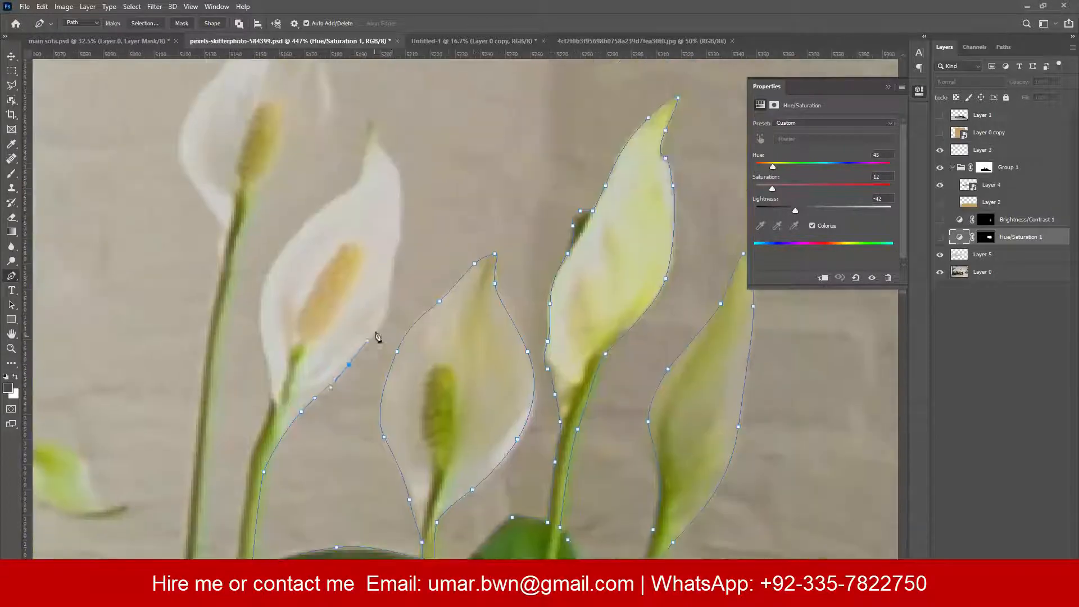
pyautogui.moveTo(388, 300); pyautogui.dragTo(389, 261)
pyautogui.moveTo(410, 308); pyautogui.dragTo(416, 340)
pyautogui.moveTo(410, 333); pyautogui.dragTo(377, 349)
pyautogui.moveTo(353, 371); pyautogui.dragTo(329, 384)
# Trace the path down the white flower's stem, across the large leaf and up the tallest flower's stem.
pyautogui.moveTo(270, 476); pyautogui.dragTo(366, 312)
pyautogui.moveTo(367, 401); pyautogui.dragTo(453, 234)
pyautogui.moveTo(446, 283); pyautogui.dragTo(446, 302)
pyautogui.moveTo(441, 385); pyautogui.dragTo(423, 487)
pyautogui.moveTo(446, 242); pyautogui.dragTo(465, 175)
pyautogui.moveTo(441, 247); pyautogui.dragTo(417, 336)
pyautogui.moveTo(427, 303); pyautogui.dragTo(434, 280)
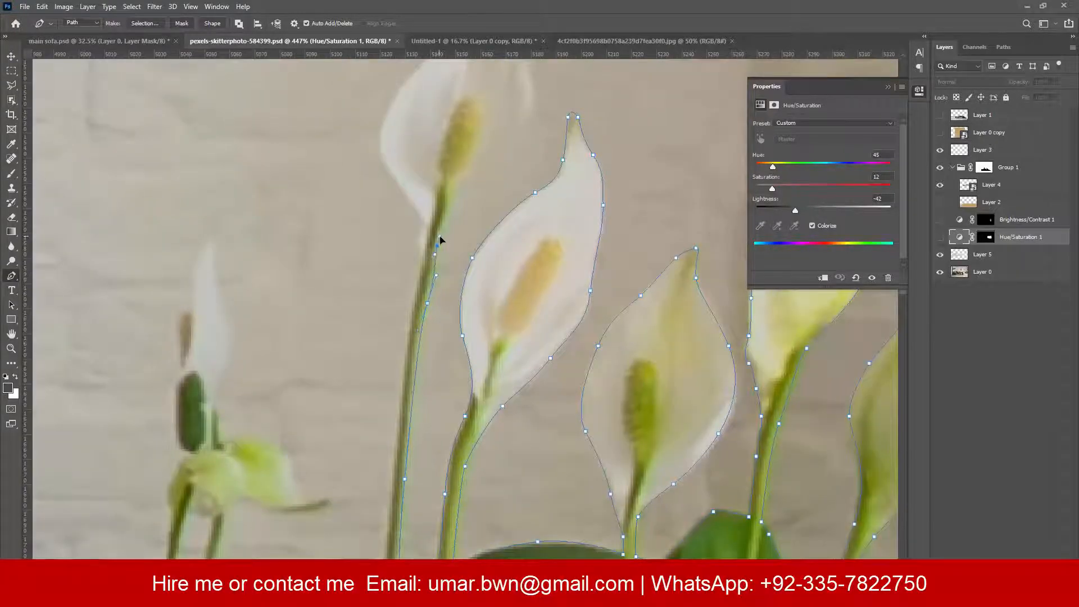
# Trace the path around the tallest white flower, over its narrow tip and down its far side.
pyautogui.moveTo(419, 232); pyautogui.dragTo(312, 360)
pyautogui.moveTo(358, 331); pyautogui.dragTo(370, 321)
pyautogui.moveTo(414, 166); pyautogui.dragTo(431, 306)
pyautogui.moveTo(416, 287); pyautogui.dragTo(411, 276)
pyautogui.moveTo(408, 259); pyautogui.dragTo(408, 249)
pyautogui.moveTo(406, 232); pyautogui.dragTo(402, 230)
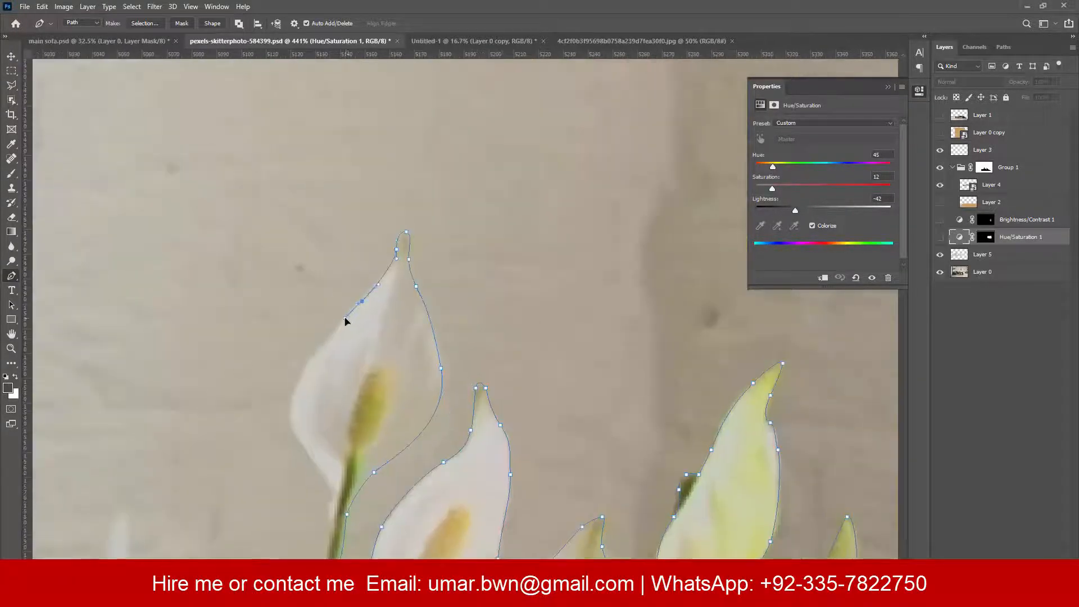
pyautogui.moveTo(290, 393); pyautogui.dragTo(290, 409)
# Trace the path back down the tallest flower's stem to the large dark leaf.
pyautogui.moveTo(312, 424); pyautogui.dragTo(275, 223)
pyautogui.moveTo(292, 336); pyautogui.dragTo(292, 346)
pyautogui.moveTo(290, 433); pyautogui.dragTo(355, 274)
pyautogui.moveTo(342, 393); pyautogui.dragTo(380, 288)
pyautogui.moveTo(379, 287); pyautogui.dragTo(381, 300)
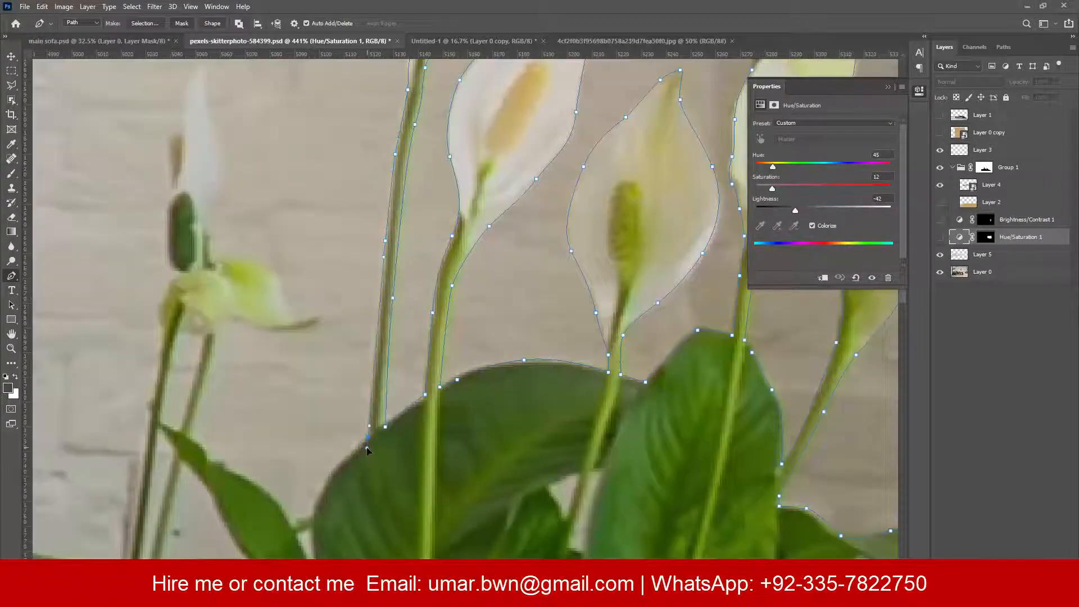
# Trace the path along the small pointed leaf, up the thin stem and around the drooping yellow-green petal.
pyautogui.moveTo(323, 513); pyautogui.dragTo(396, 322)
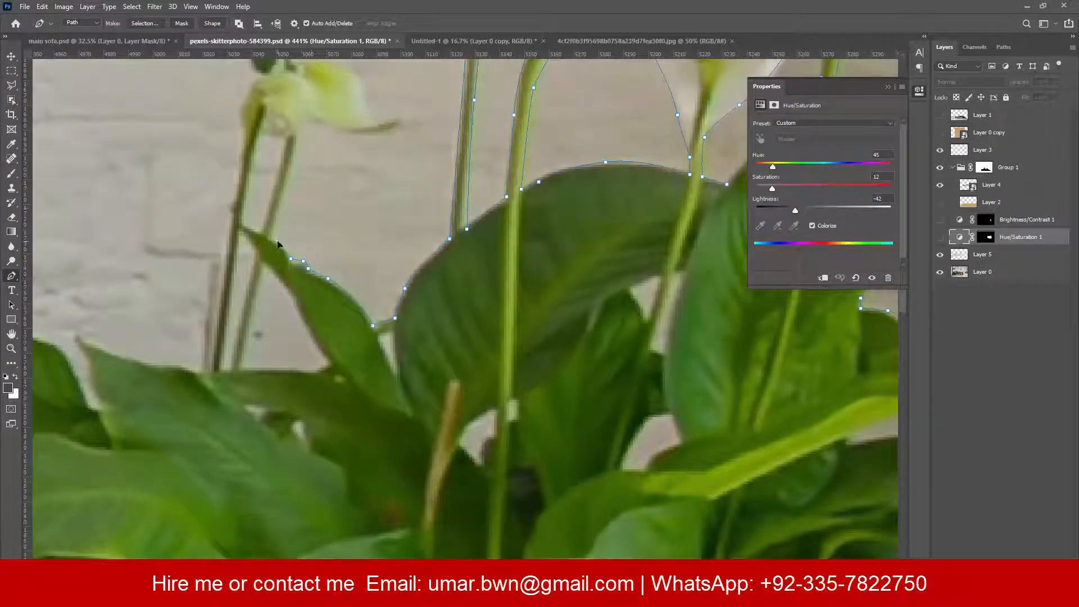
pyautogui.click(271, 236)
pyautogui.moveTo(307, 204); pyautogui.dragTo(315, 306)
pyautogui.moveTo(305, 260); pyautogui.dragTo(313, 251)
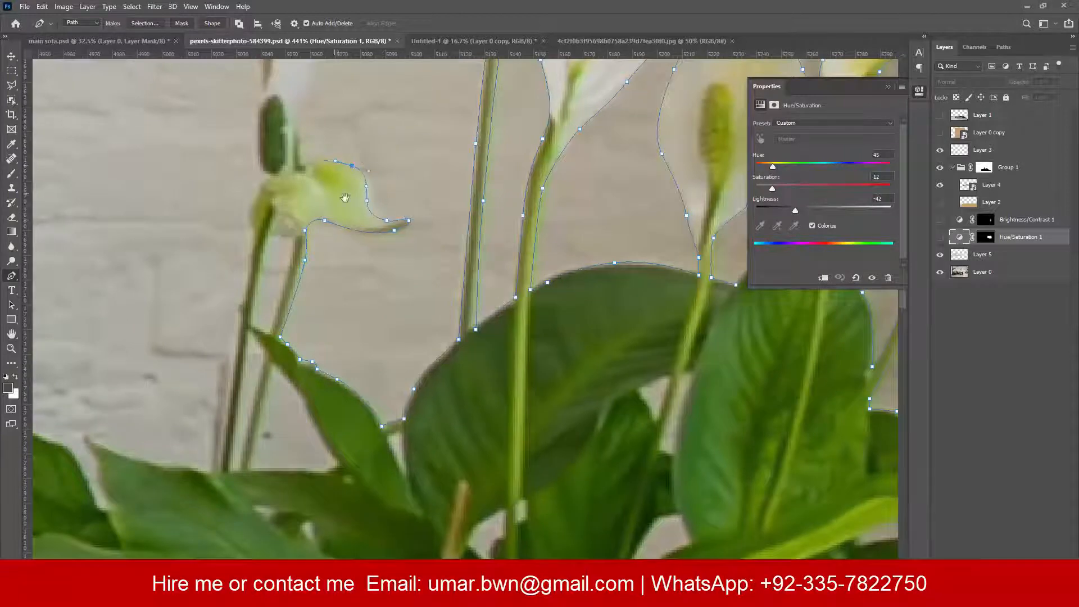
# Trace the path around the slender upright white petal and the dark green spike of the withered flower.
pyautogui.moveTo(345, 198); pyautogui.dragTo(411, 318)
pyautogui.moveTo(376, 280); pyautogui.dragTo(369, 278)
pyautogui.moveTo(366, 259); pyautogui.dragTo(373, 201)
pyautogui.moveTo(373, 201); pyautogui.dragTo(400, 306)
pyautogui.moveTo(407, 282); pyautogui.dragTo(402, 265)
pyautogui.moveTo(354, 314); pyautogui.dragTo(354, 324)
pyautogui.moveTo(351, 352); pyautogui.dragTo(351, 361)
pyautogui.moveTo(354, 385); pyautogui.dragTo(372, 233)
# Trace the path around the withered flower's base and down its outer stem to the leaves.
pyautogui.moveTo(375, 249); pyautogui.dragTo(381, 255)
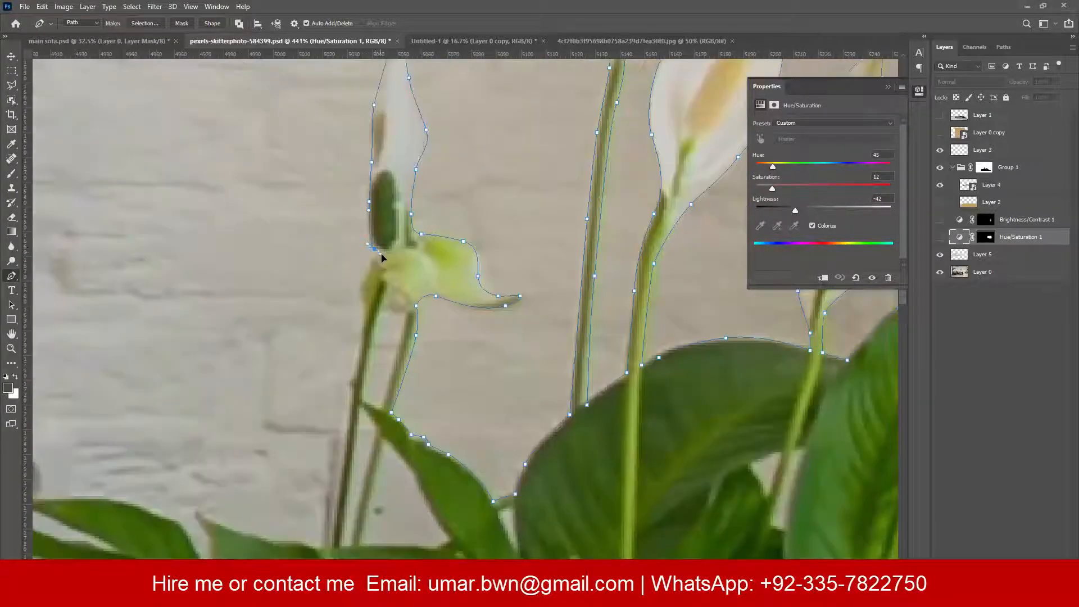
pyautogui.moveTo(354, 374); pyautogui.dragTo(352, 390)
pyautogui.moveTo(353, 394); pyautogui.dragTo(378, 233)
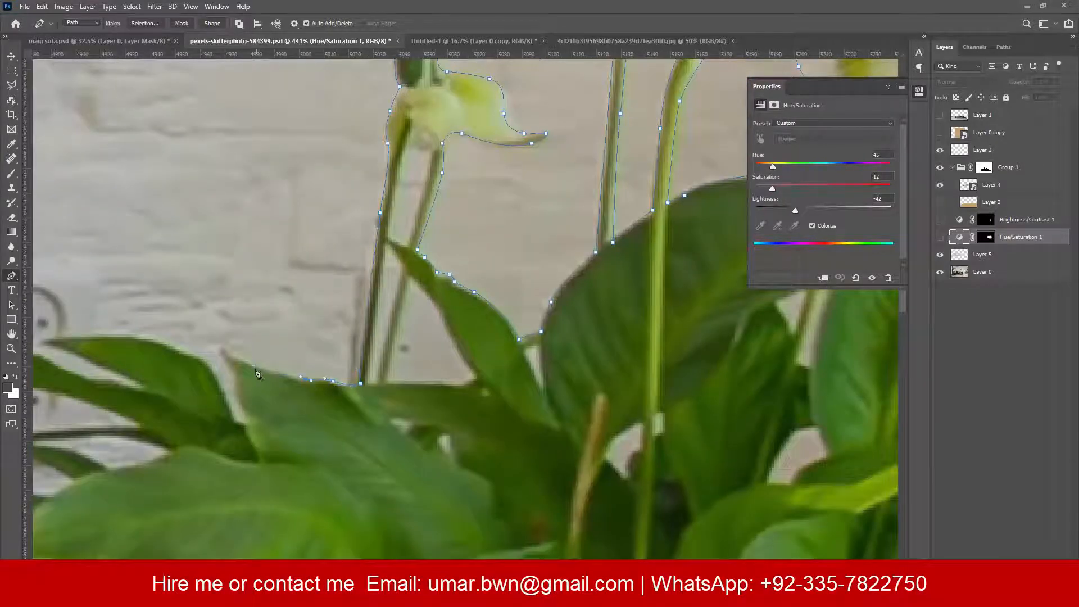
# Trace the path around the tips of the two pointed leaves beside the wall socket.
pyautogui.moveTo(244, 418); pyautogui.dragTo(236, 423)
pyautogui.moveTo(226, 393); pyautogui.dragTo(221, 378)
pyautogui.moveTo(201, 366); pyautogui.dragTo(425, 300)
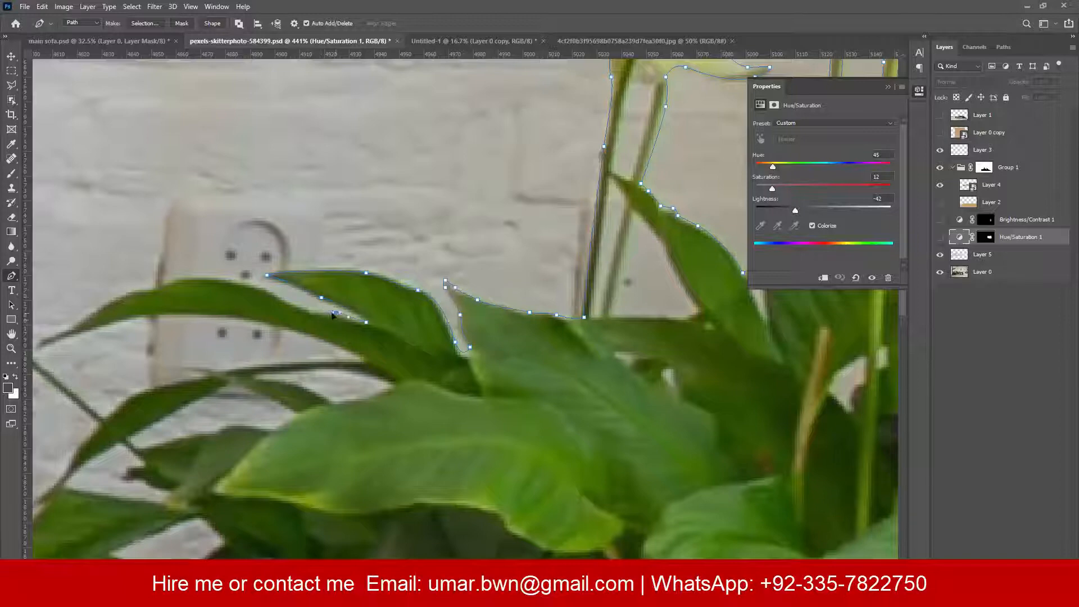
# Trace the path around the long arching leaf and the thin leaf in front of the wall socket.
pyautogui.moveTo(245, 284); pyautogui.dragTo(244, 283)
pyautogui.moveTo(239, 281); pyautogui.dragTo(356, 238)
pyautogui.moveTo(303, 236); pyautogui.dragTo(278, 242)
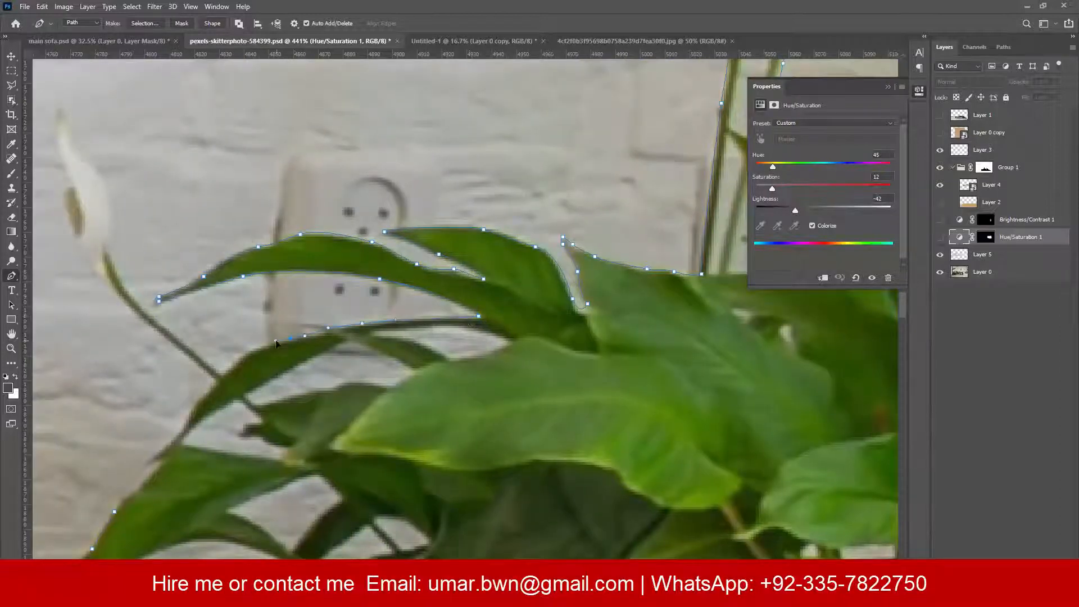
pyautogui.moveTo(275, 342); pyautogui.dragTo(417, 225)
# Trace the path around the outermost small white bud and down its stem, closing the plant's outer outline.
pyautogui.moveTo(365, 258); pyautogui.dragTo(335, 235)
pyautogui.moveTo(336, 235); pyautogui.dragTo(424, 363)
pyautogui.click(366, 313)
pyautogui.moveTo(331, 245); pyautogui.dragTo(376, 352)
pyautogui.moveTo(384, 309); pyautogui.dragTo(377, 301)
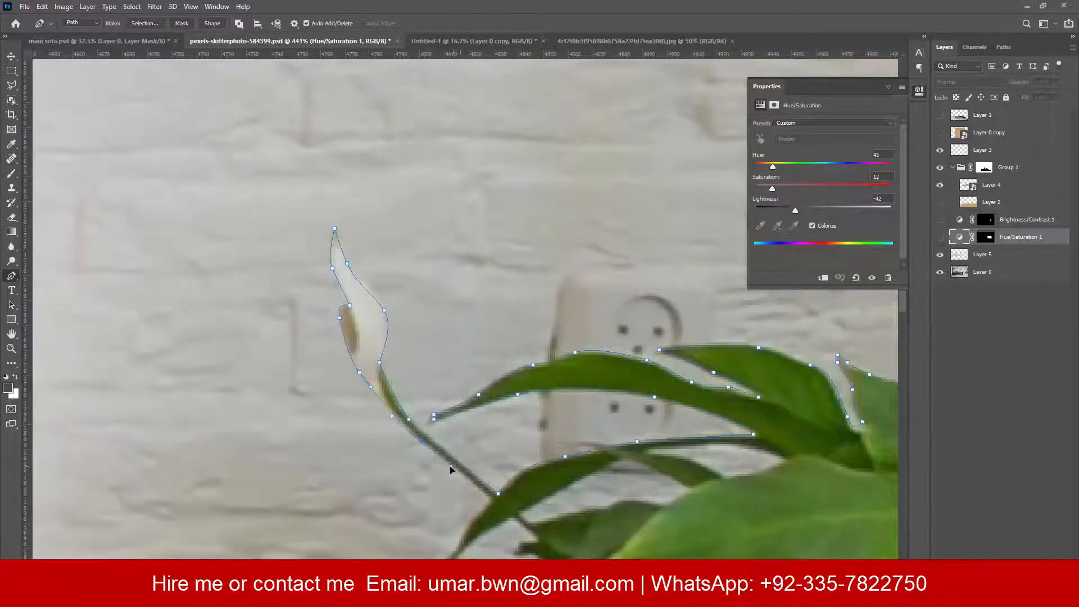
pyautogui.moveTo(474, 522); pyautogui.dragTo(368, 320)
pyautogui.click(281, 429)
pyautogui.scroll(-8, 281, 428)
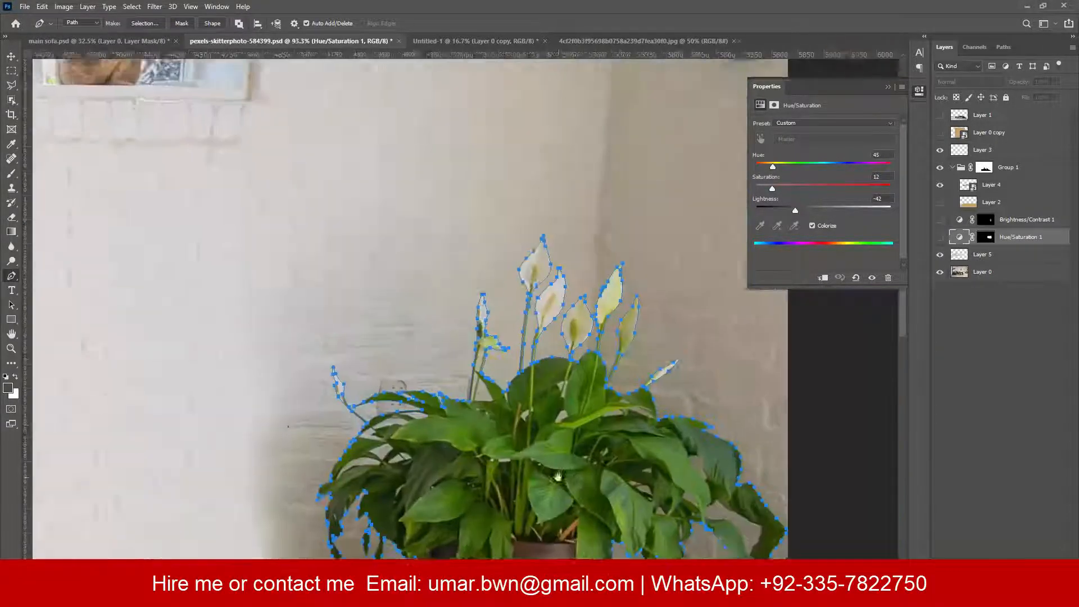
# Trace the wall gaps enclosed by the two thin stems beneath the withered flower and the pointed leaf.
pyautogui.scroll(8, 449, 347)
pyautogui.click(452, 303)
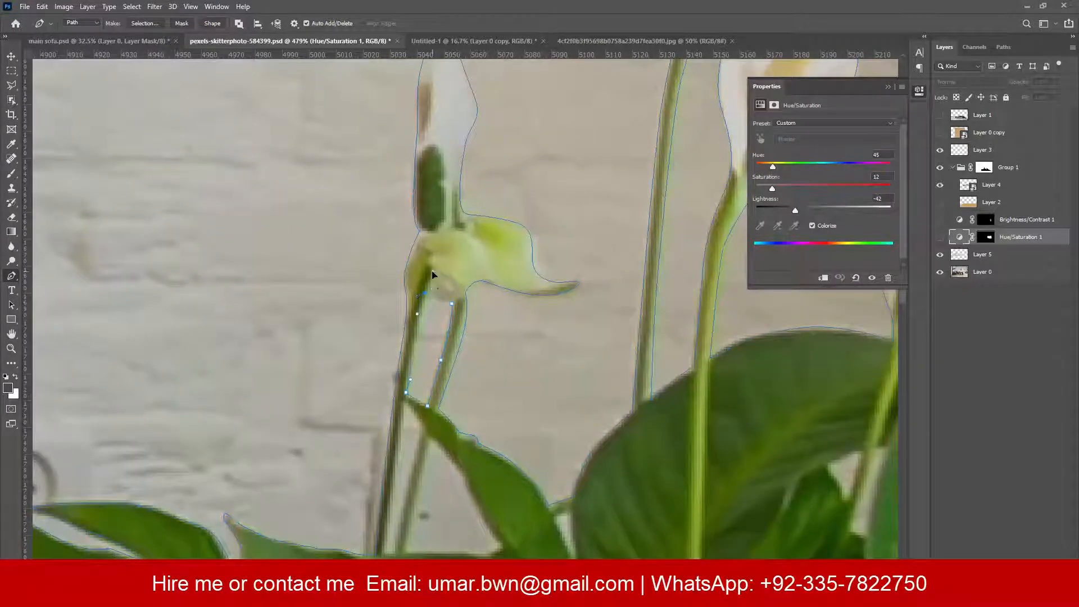
pyautogui.click(452, 304)
pyautogui.moveTo(419, 418); pyautogui.dragTo(431, 298)
pyautogui.click(416, 282)
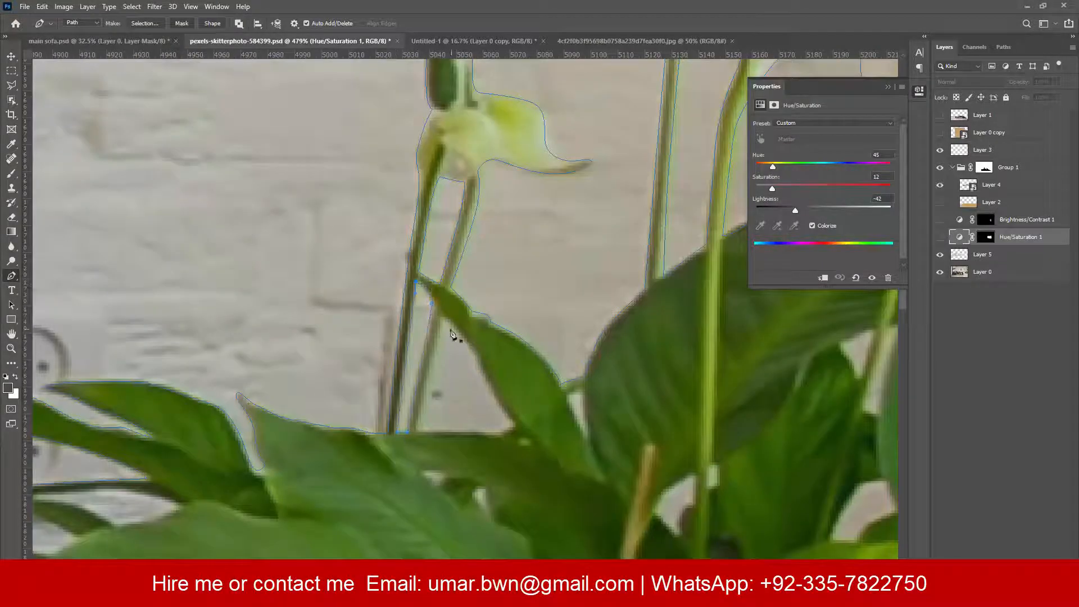
pyautogui.click(419, 431)
pyautogui.click(442, 317)
# Trace the narrow wall gap between the pointed leaf and the large dark leaf.
pyautogui.moveTo(584, 406); pyautogui.dragTo(371, 338)
pyautogui.click(369, 325)
pyautogui.click(373, 366)
pyautogui.click(364, 353)
# Trace the wall gap between the brown stalk and the green stem below the large dark leaf.
pyautogui.moveTo(481, 438); pyautogui.dragTo(472, 315)
pyautogui.click(471, 284)
pyautogui.click(471, 311)
pyautogui.moveTo(460, 343); pyautogui.dragTo(466, 358)
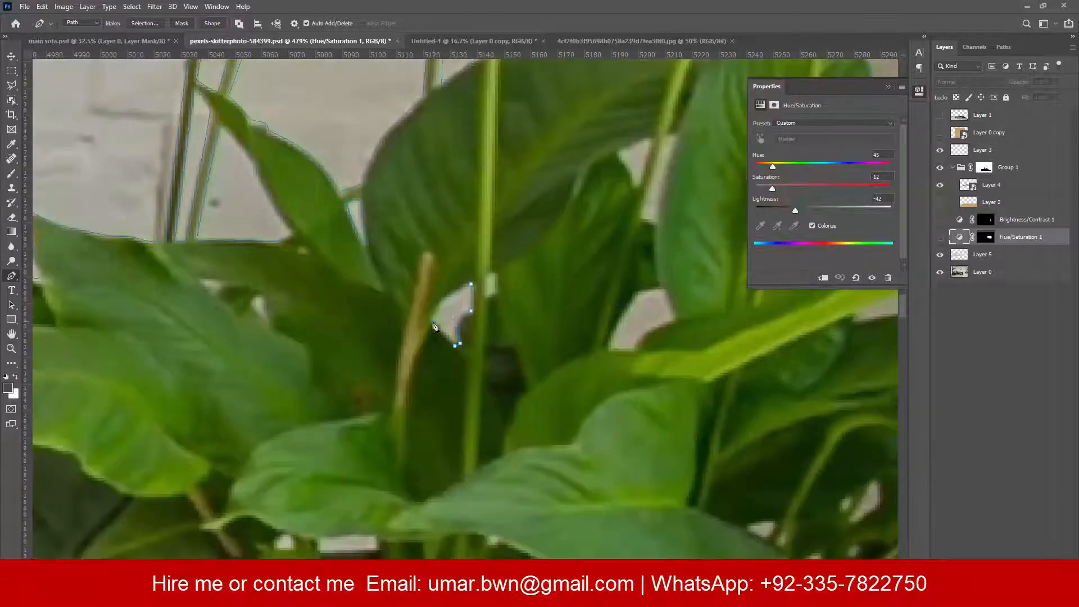
pyautogui.click(471, 284)
# Trace the wall gaps around the bright yellow-green leaf and beneath the arching leaf next to it.
pyautogui.moveTo(628, 321); pyautogui.dragTo(390, 358)
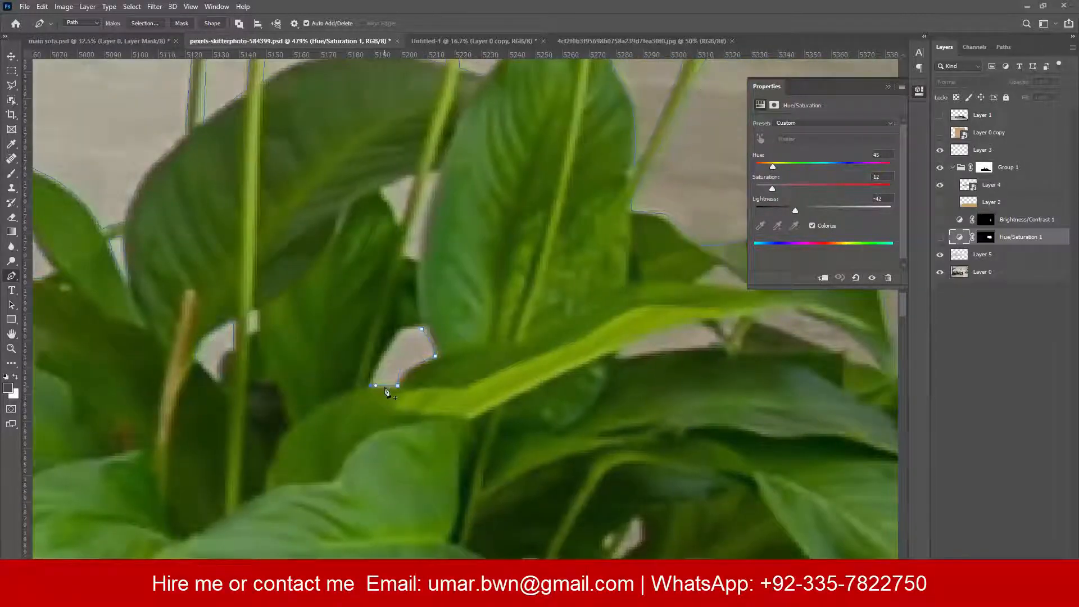
pyautogui.moveTo(701, 328); pyautogui.dragTo(408, 304)
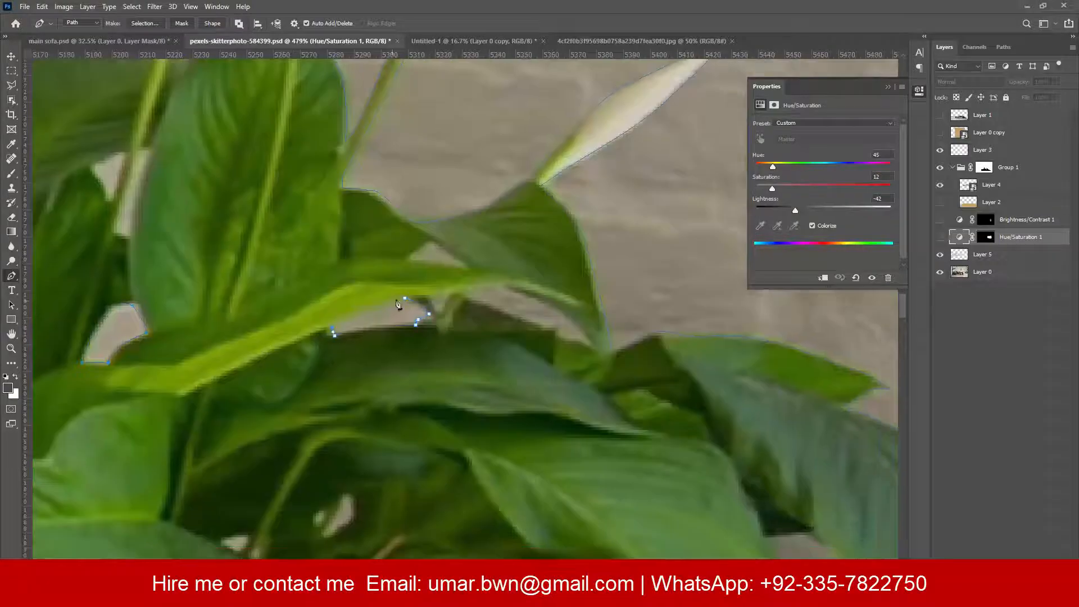
pyautogui.moveTo(449, 259); pyautogui.dragTo(212, 309)
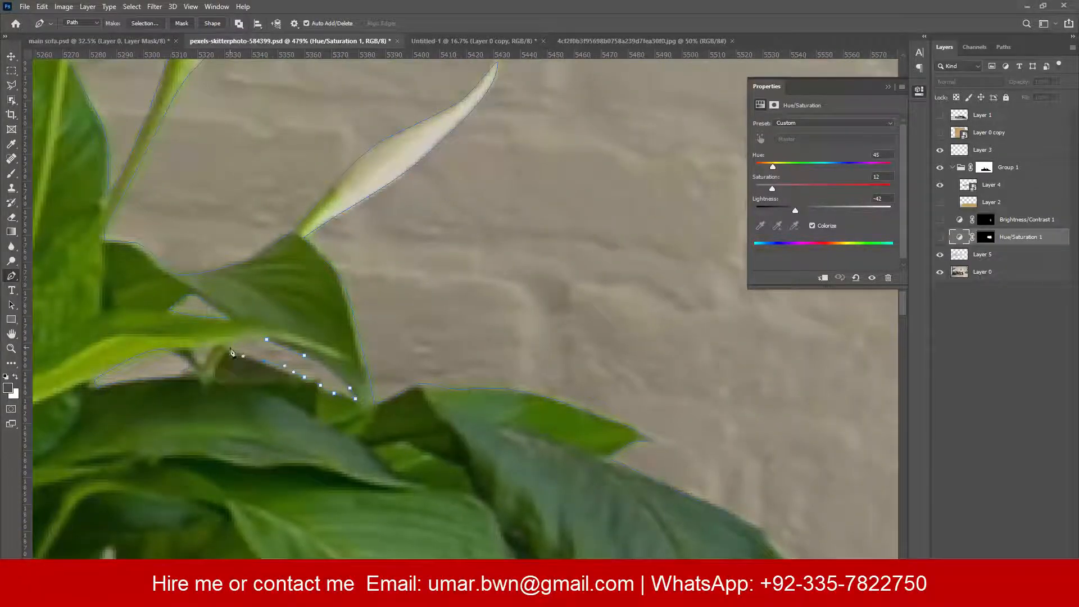
pyautogui.click(230, 348)
pyautogui.click(266, 339)
# Trace the wall gaps beneath the thin arching leaves below the wall socket.
pyautogui.scroll(-8, 463, 284)
pyautogui.scroll(8, 306, 269)
pyautogui.moveTo(306, 269); pyautogui.dragTo(422, 371)
pyautogui.click(413, 317)
pyautogui.moveTo(384, 304); pyautogui.dragTo(366, 302)
pyautogui.moveTo(322, 300); pyautogui.dragTo(303, 301)
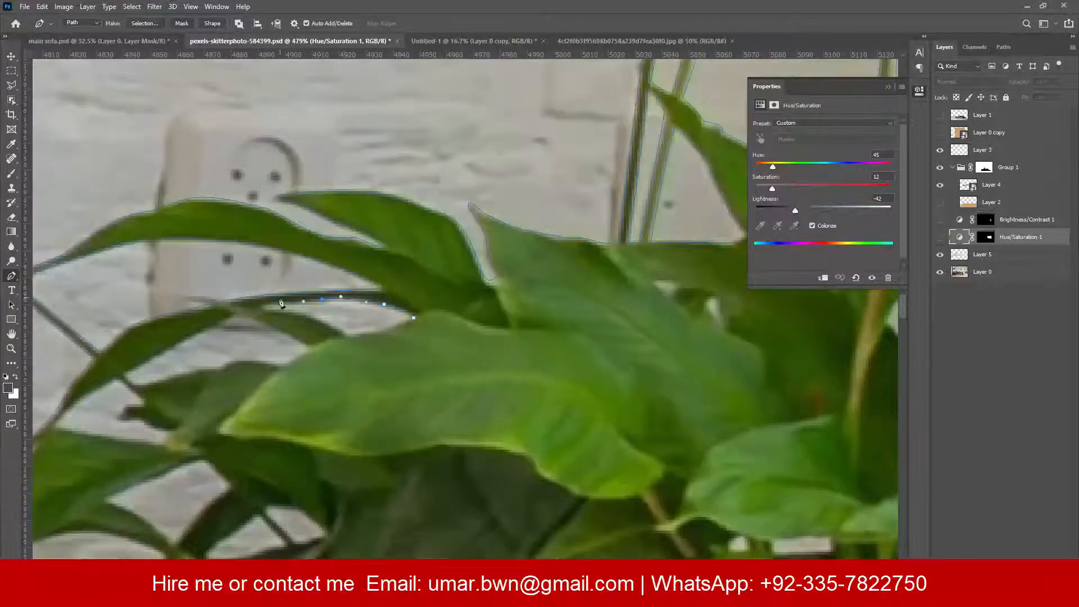
pyautogui.click(307, 352)
pyautogui.moveTo(137, 401); pyautogui.dragTo(264, 367)
pyautogui.click(245, 346)
# Trace the wall gaps beneath the broad arching leaf and above the dark lower leaves on the socket side.
pyautogui.moveTo(286, 435); pyautogui.dragTo(347, 277)
pyautogui.click(398, 271)
pyautogui.click(414, 285)
pyautogui.moveTo(412, 302); pyautogui.dragTo(405, 304)
pyautogui.moveTo(385, 334); pyautogui.dragTo(378, 340)
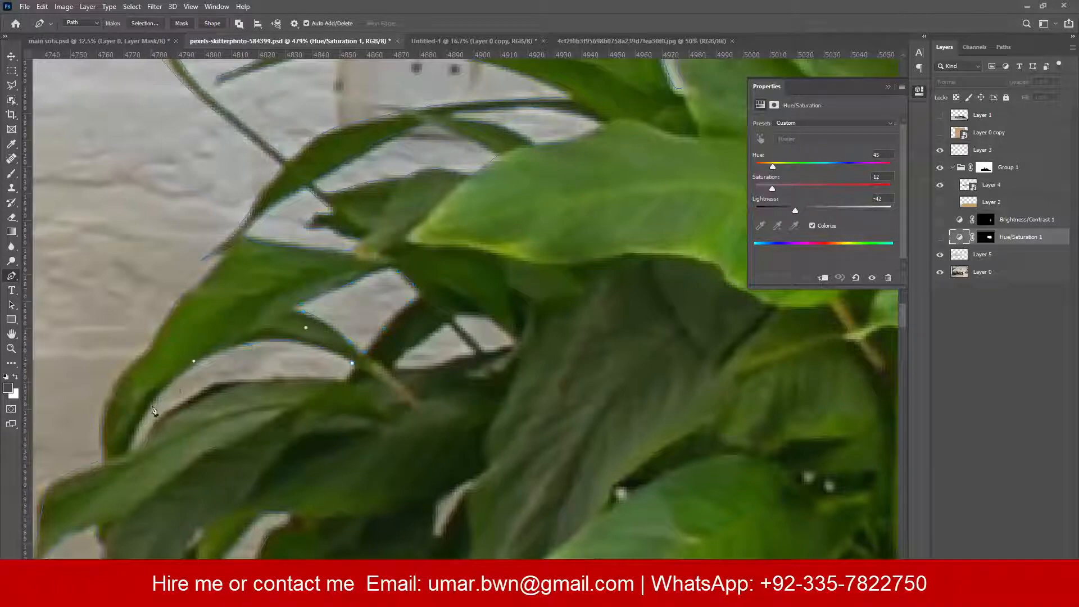
pyautogui.click(343, 380)
# Trace the small wall gaps around the thin stem and between the dark lower leaves.
pyautogui.moveTo(449, 332); pyautogui.dragTo(209, 385)
pyautogui.click(204, 378)
pyautogui.click(230, 399)
pyautogui.moveTo(234, 408)
pyautogui.mouseDown()
pyautogui.moveTo(223, 410)
pyautogui.moveTo(241, 404)
pyautogui.mouseUp()
pyautogui.click(222, 388)
pyautogui.click(218, 365)
pyautogui.moveTo(502, 423); pyautogui.dragTo(546, 213)
pyautogui.scroll(-1, 546, 213)
pyautogui.click(297, 319)
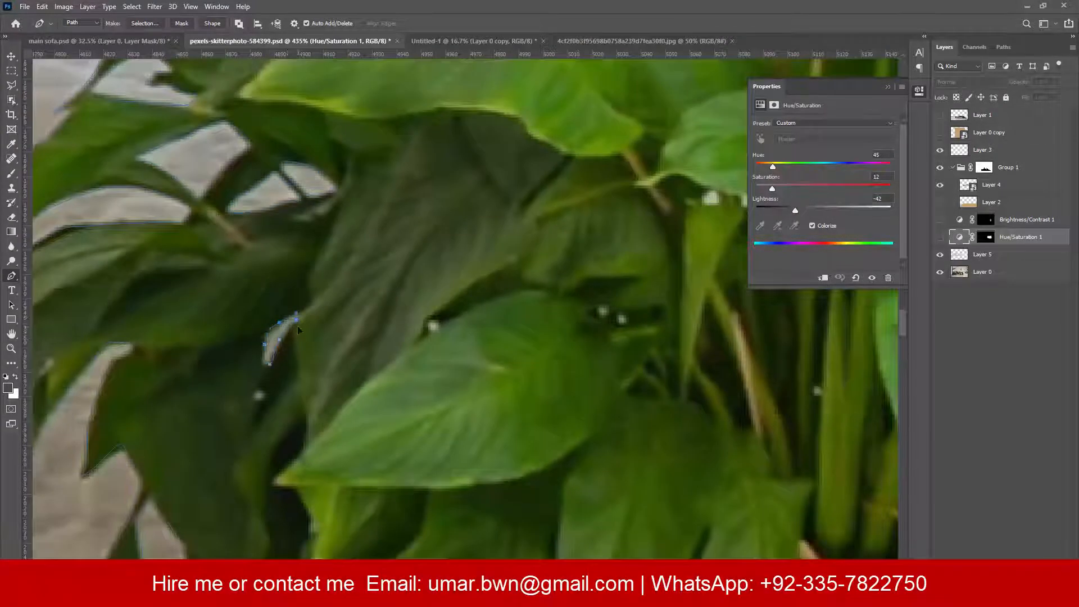
# Trace the small wall gaps among the inner leaves and stems across the plant's middle.
pyautogui.moveTo(719, 219); pyautogui.dragTo(307, 408)
pyautogui.moveTo(817, 398); pyautogui.dragTo(289, 349)
pyautogui.click(514, 398)
pyautogui.click(510, 379)
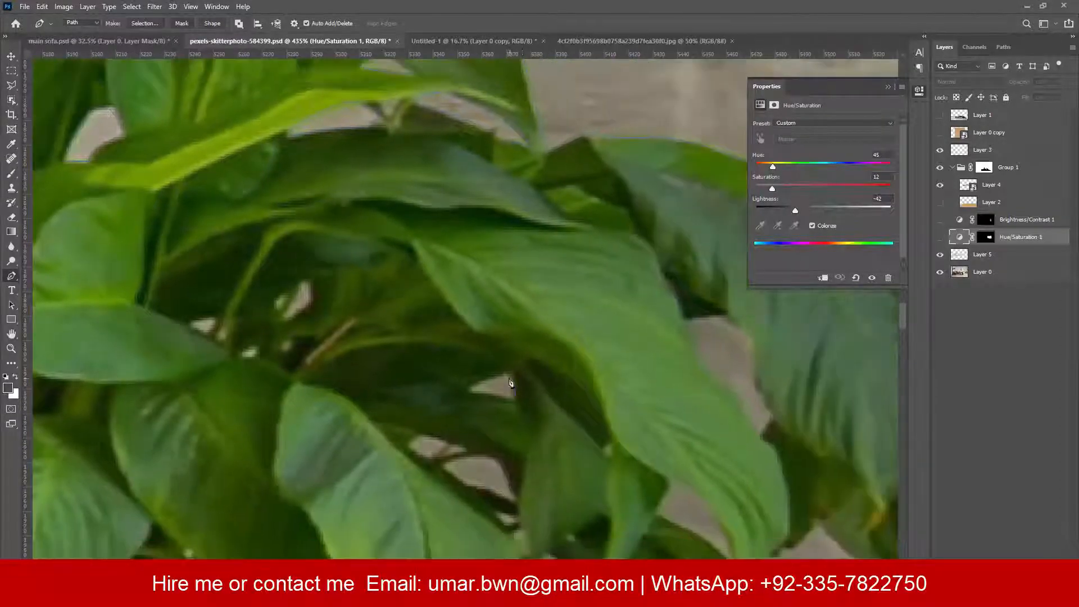
pyautogui.click(505, 500)
# Trace the wall gaps on both sides of the long hanging leaf on the picture-edge side of the plant.
pyautogui.moveTo(534, 470); pyautogui.dragTo(379, 382)
pyautogui.click(530, 231)
pyautogui.moveTo(616, 325); pyautogui.dragTo(553, 231)
pyautogui.click(489, 277)
pyautogui.moveTo(519, 334); pyautogui.dragTo(506, 328)
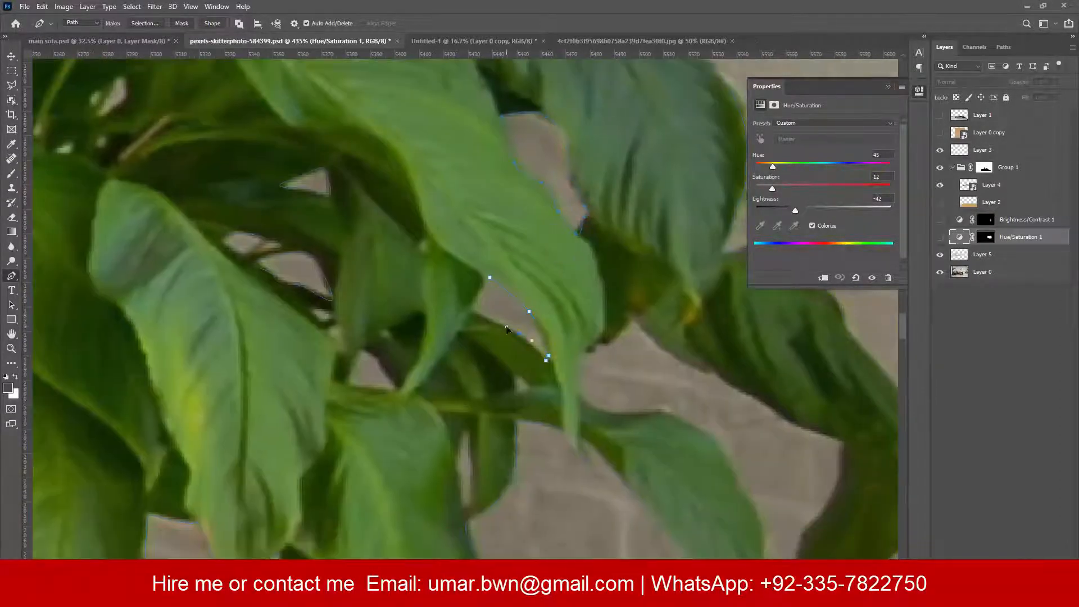
pyautogui.click(470, 309)
pyautogui.click(490, 277)
# Trace the large wall gap enclosed by the outermost drooping leaves near the photo's edge.
pyautogui.moveTo(360, 352); pyautogui.dragTo(409, 285)
pyautogui.click(409, 283)
pyautogui.moveTo(584, 339); pyautogui.dragTo(307, 290)
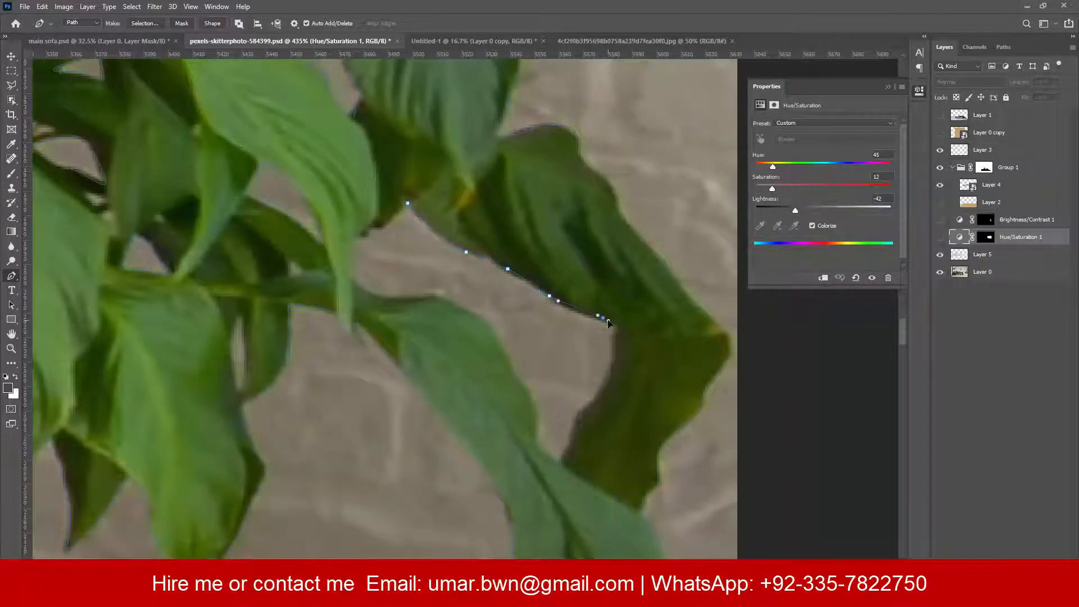
pyautogui.click(388, 228)
pyautogui.scroll(-10, 562, 429)
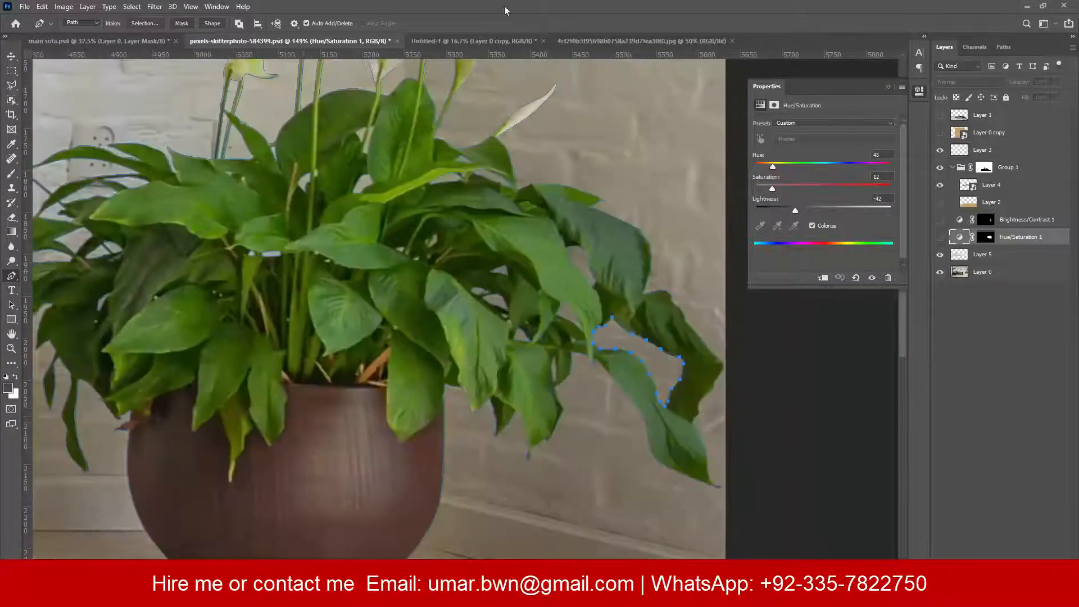
# Store the finished plant path under the name "plant" and save the document.
pyautogui.click(1003, 47)
pyautogui.rightClick(968, 83)
pyautogui.doubleClick(966, 82)
pyautogui.write('plant')
pyautogui.press('Return')
pyautogui.hotkey('ctrl', 's')
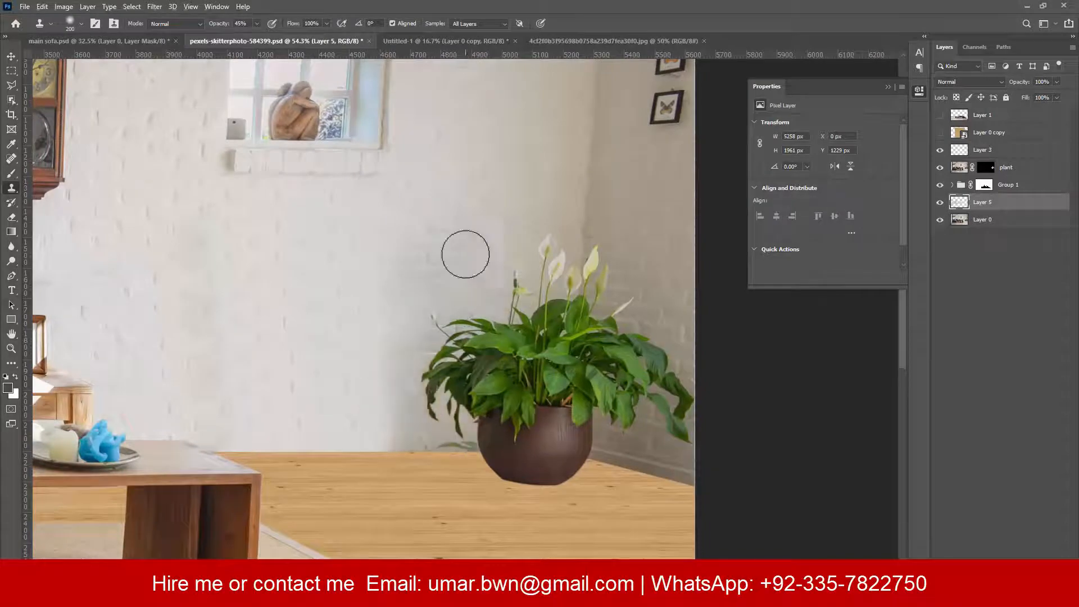
# Set the Clone Stamp opacity to 100% and clone clean wall over the remnants beside the plant on Layer 5.
pyautogui.press('0')
pyautogui.moveTo(465, 251); pyautogui.dragTo(506, 181)
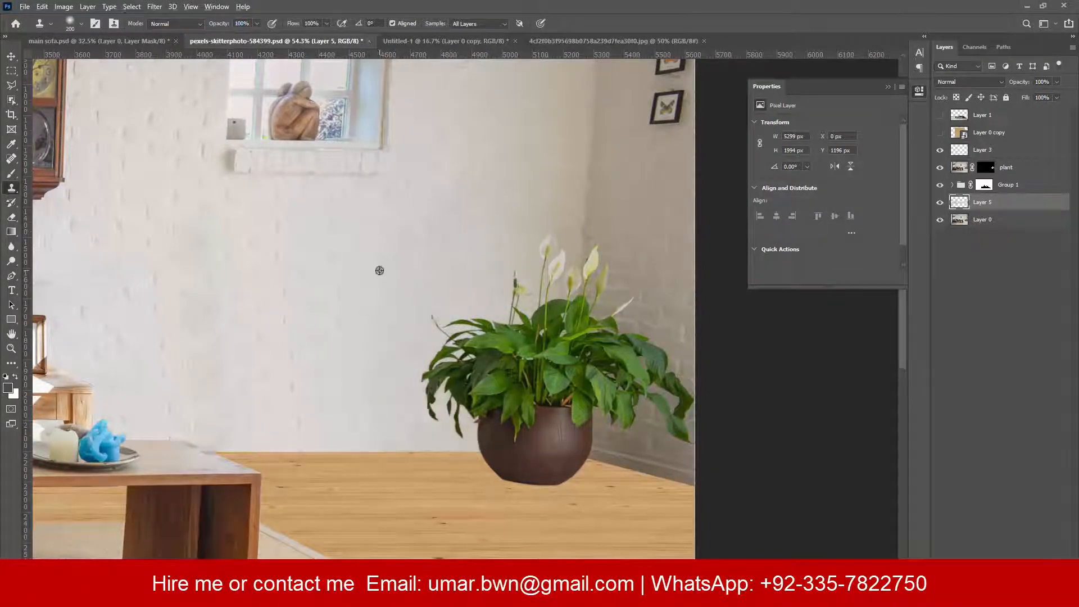
pyautogui.scroll(-5, 366, 294)
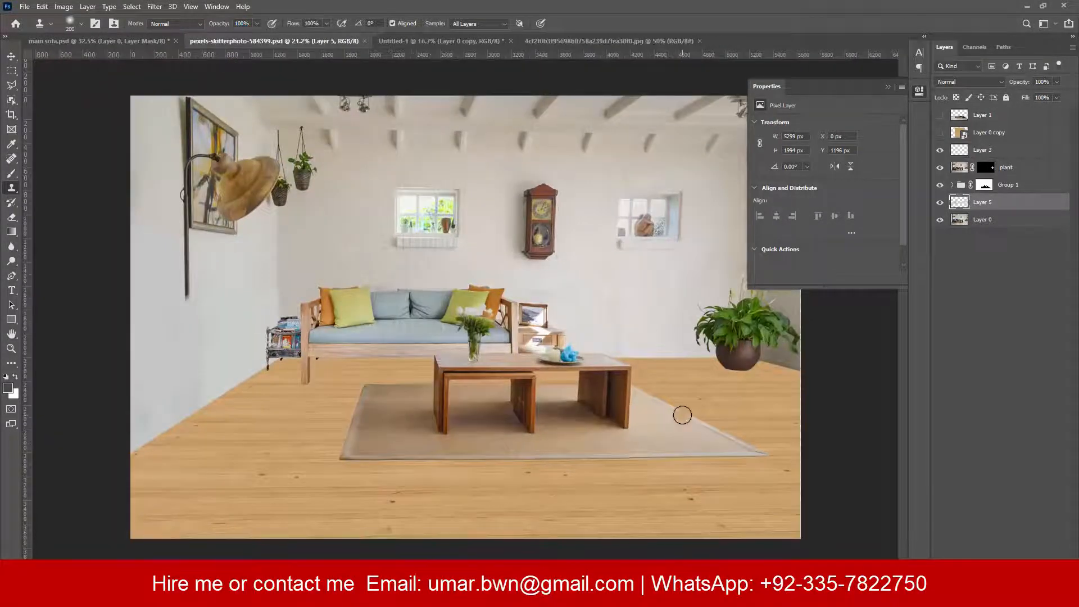
# Scale the sofa on Layer 4 up to about 108.6%.
pyautogui.keyDown('ctrl'); pyautogui.click(427, 326); pyautogui.keyUp('ctrl')
pyautogui.hotkey('ctrl', 't')
pyautogui.moveTo(585, 277); pyautogui.dragTo(618, 272)
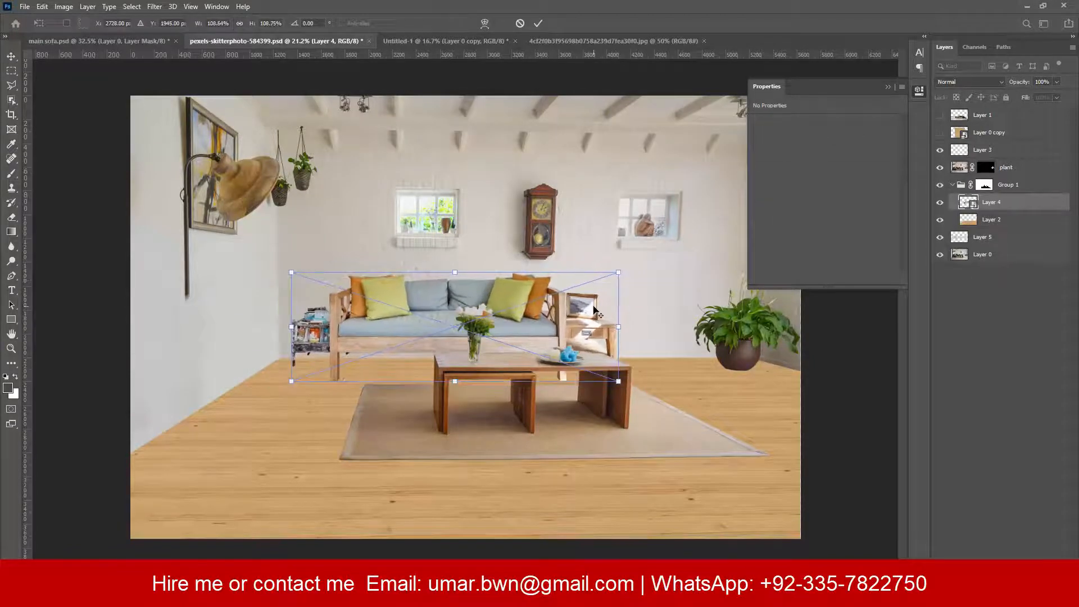
pyautogui.press('Return')
# Nudge the enlarged sofa left and down to X 1241 px and Y 1525 px.
pyautogui.hotkey('shift', 'Left')
pyautogui.hotkey('shift', 'Left')
pyautogui.hotkey('shift', 'Left')
pyautogui.hotkey('shift', 'Left')
pyautogui.hotkey('shift', 'Left')
pyautogui.hotkey('shift', 'Left')
pyautogui.hotkey('shift', 'Left')
pyautogui.hotkey('shift', 'Left')
pyautogui.hotkey('shift', 'Left')
pyautogui.hotkey('shift', 'Left')
pyautogui.hotkey('shift', 'Down')
pyautogui.hotkey('shift', 'Down')
pyautogui.hotkey('shift', 'Down')
pyautogui.hotkey('shift', 'Down')
pyautogui.hotkey('shift', 'Down')
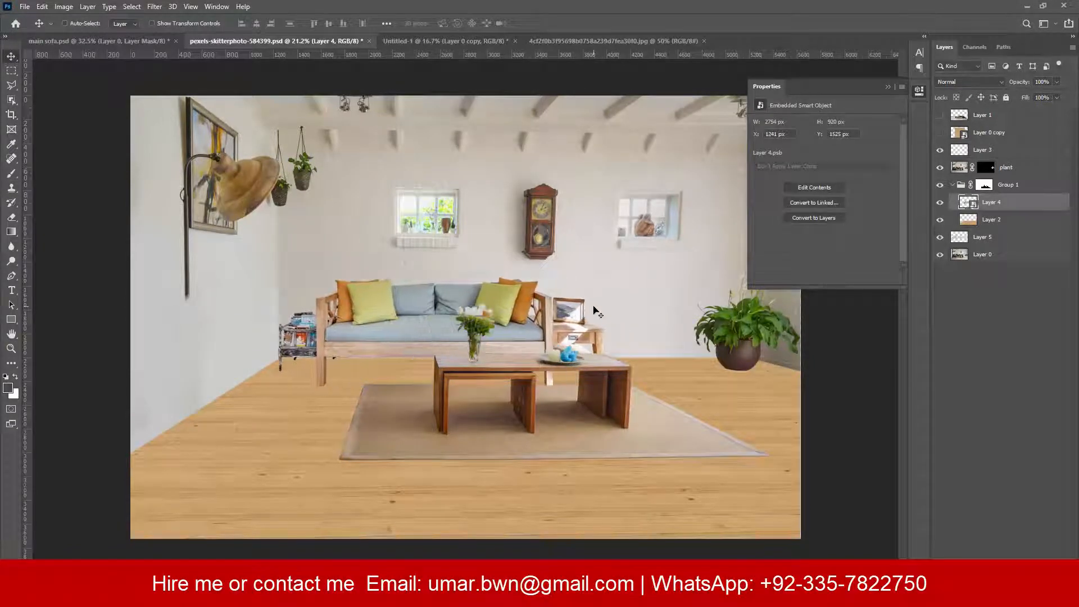
# Move the sofa further left to X 1111 px and Y 1517 px and save the document.
pyautogui.moveTo(597, 311); pyautogui.dragTo(581, 311)
pyautogui.hotkey('ctrl', '+')
pyautogui.hotkey('ctrl', '+')
pyautogui.hotkey('ctrl', '+')
pyautogui.hotkey('ctrl', '+')
pyautogui.hotkey('ctrl', '-')
pyautogui.hotkey('ctrl', '-')
pyautogui.scroll(-2, 450, 304)
pyautogui.hotkey('ctrl', 's')
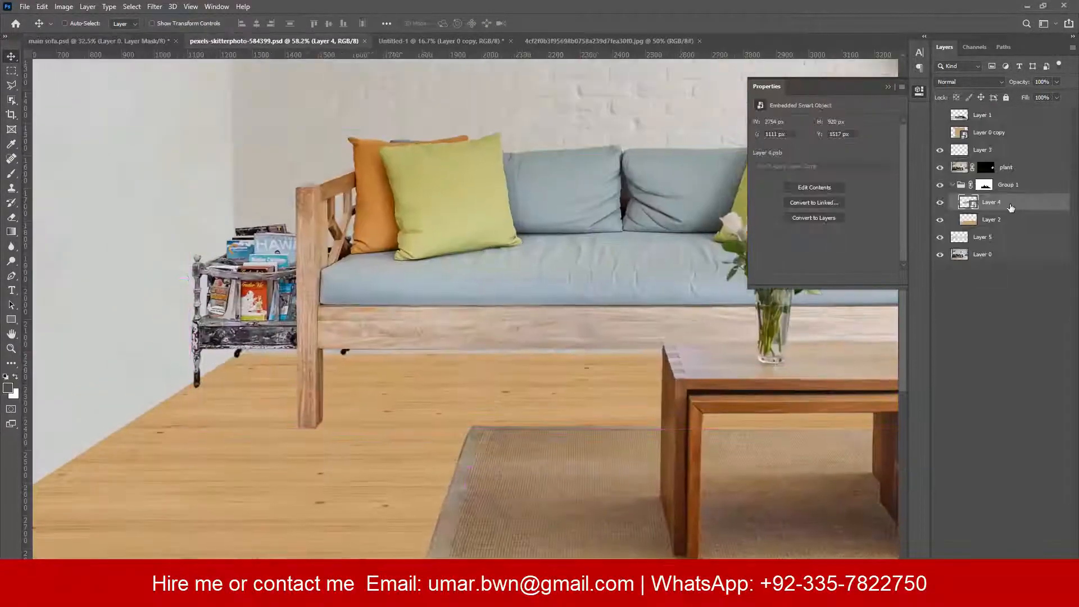
# Place Layer 4 in a group named "sofa + book wracks" and add an empty layer beneath the sofa for shadow painting.
pyautogui.doubleClick(992, 200)
pyautogui.write('sofa + book wracks')
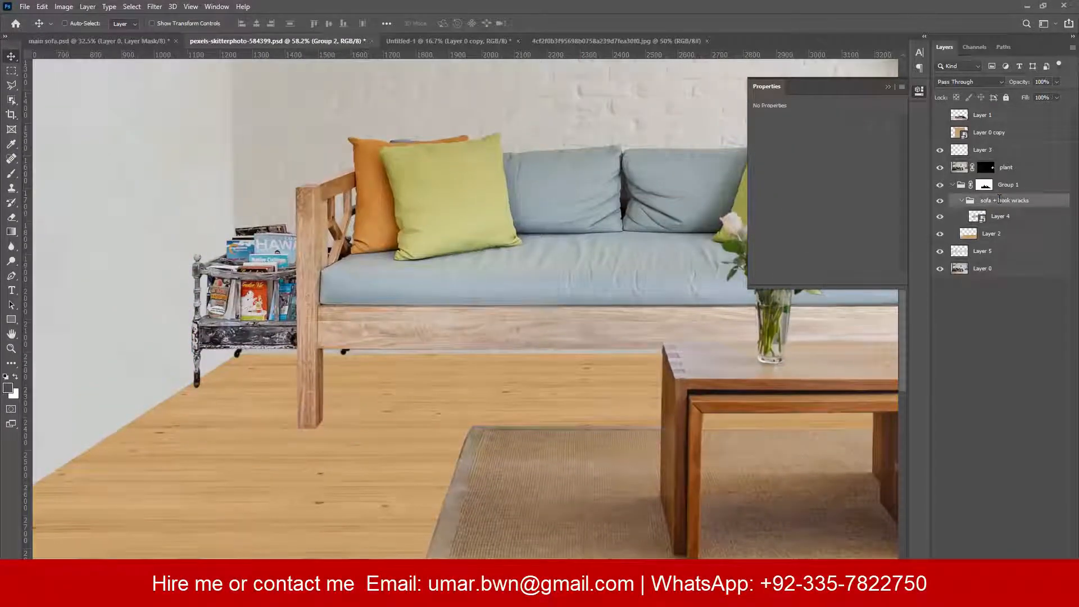
pyautogui.hotkey('ctrl', 'shift', 'alt', 'n')
pyautogui.press('b')
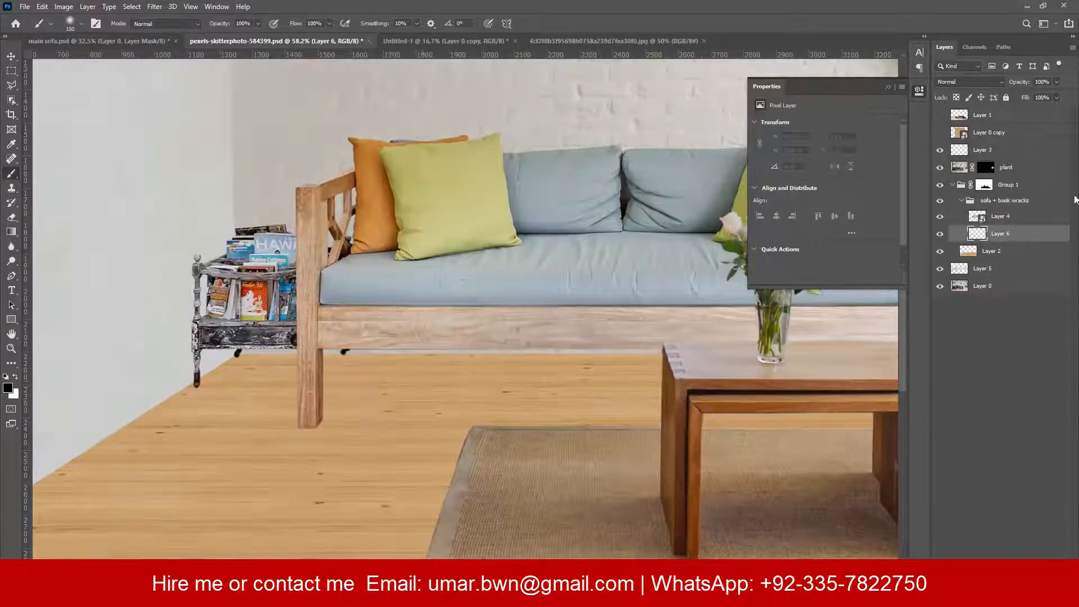
# Paint a soft black spot on Layer 6, flatten it into a shadow under the book rack, and lower the layer's opacity.
pyautogui.click(437, 355)
pyautogui.hotkey('ctrl', 't')
pyautogui.moveTo(438, 293)
pyautogui.mouseDown()
pyautogui.moveTo(438, 380)
pyautogui.moveTo(294, 354)
pyautogui.mouseUp()
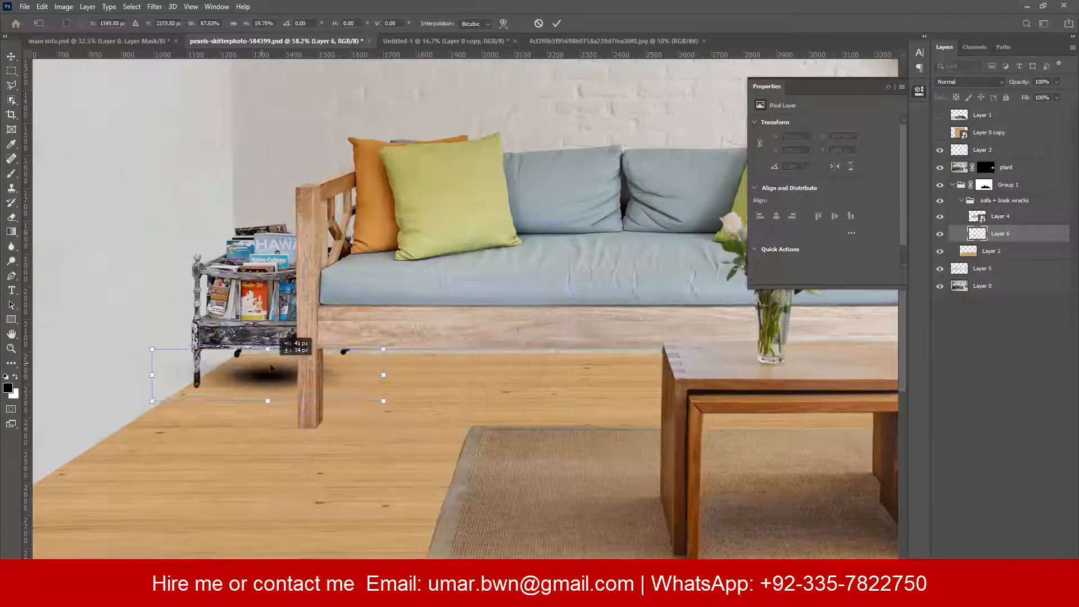
pyautogui.press('Return')
pyautogui.moveTo(1014, 85); pyautogui.dragTo(973, 84)
# Paint soft shadows around the book rack's feet on a new Layer 7 with a small black brush at 10% opacity.
pyautogui.scroll(4, 174, 359)
pyautogui.press('s')
pyautogui.click(1036, 569)
pyautogui.press('b')
pyautogui.moveTo(219, 23); pyautogui.dragTo(165, 34)
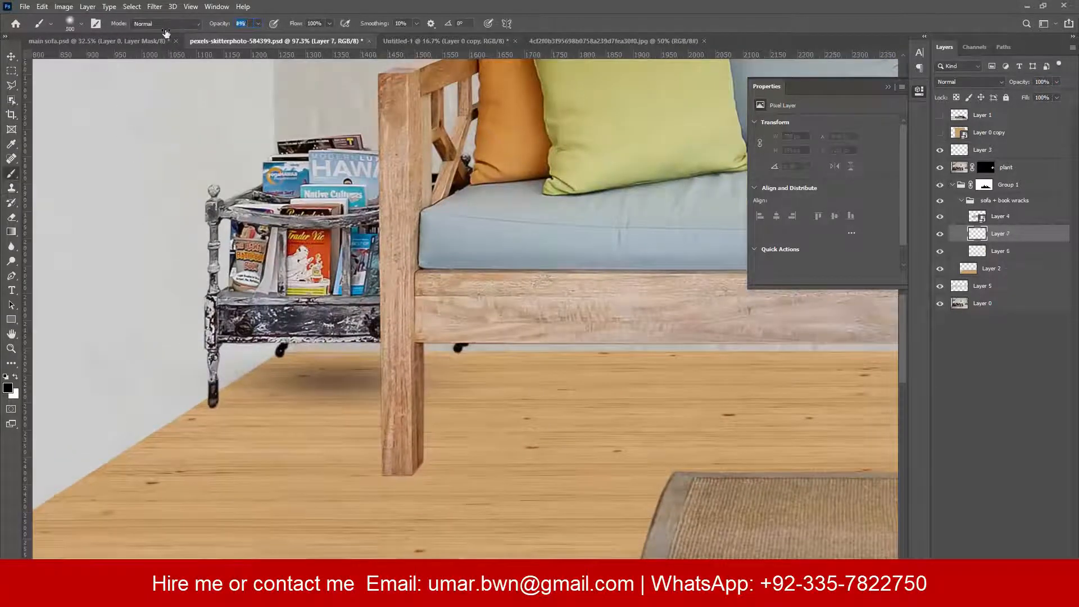
pyautogui.scroll(-2, 280, 383)
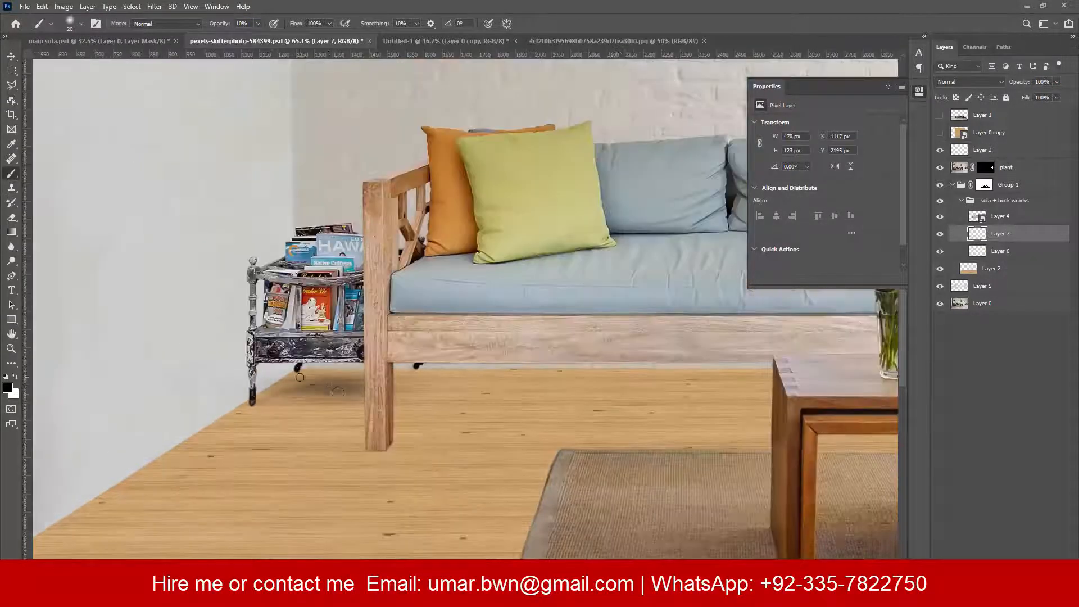
pyautogui.scroll(-2, 378, 376)
pyautogui.scroll(4, 218, 223)
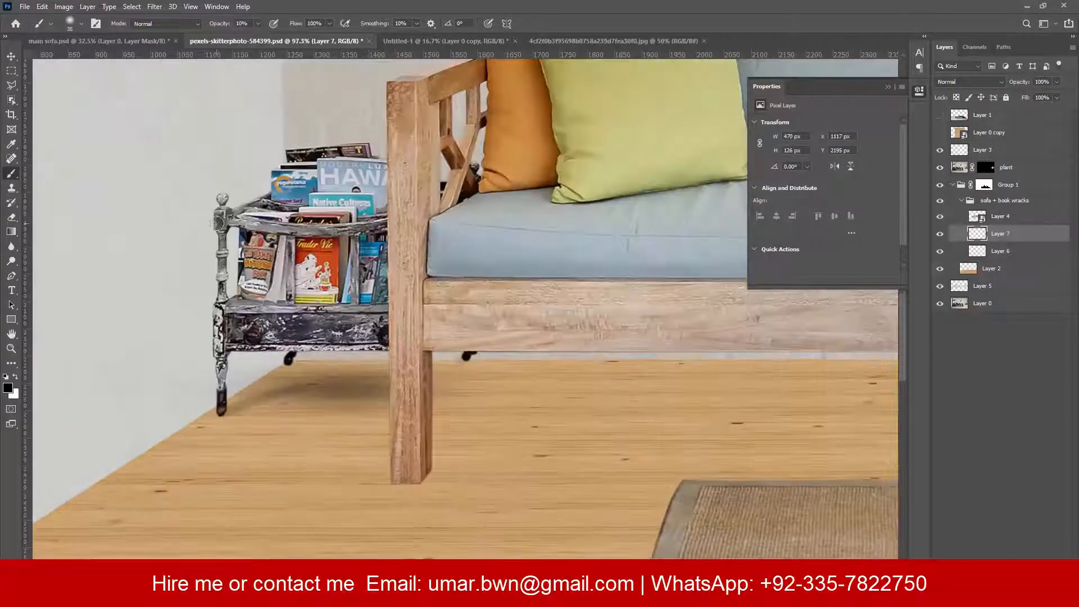
pyautogui.scroll(-2, 235, 221)
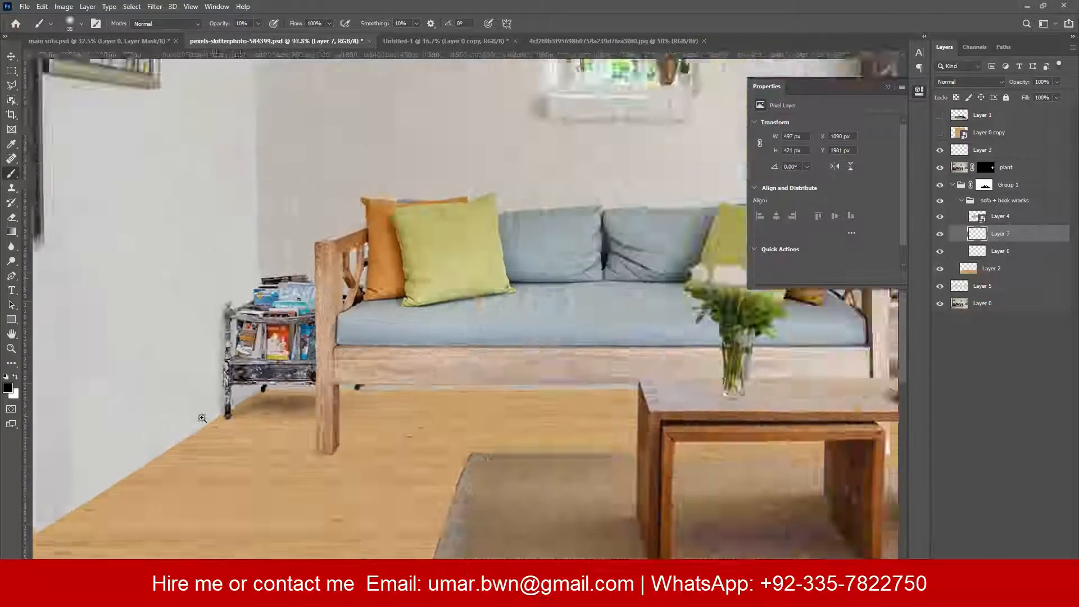
# Extend the faint shading on Layer 7 around the book rack and onto the wall with an enlarged 100 px brush.
pyautogui.scroll(3, 281, 214)
pyautogui.press(']')
pyautogui.press(']')
pyautogui.press(']')
pyautogui.press(']')
pyautogui.press(']')
pyautogui.press(']')
pyautogui.press(']')
pyautogui.scroll(-3, 348, 180)
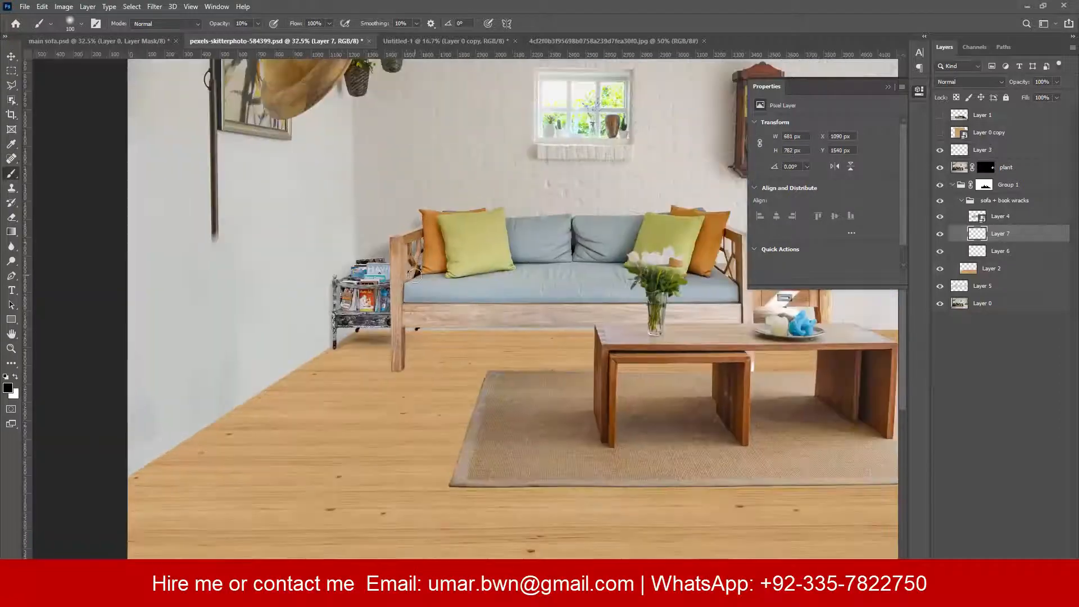
# Paint a large black spot on a new Layer 8, stretch it into a wide flat shadow under the sofa, and soften it with the Eraser.
pyautogui.hotkey('ctrl', 'shift', 'alt', 'n')
pyautogui.scroll(-1, 370, 371)
pyautogui.press(']')
pyautogui.press(']')
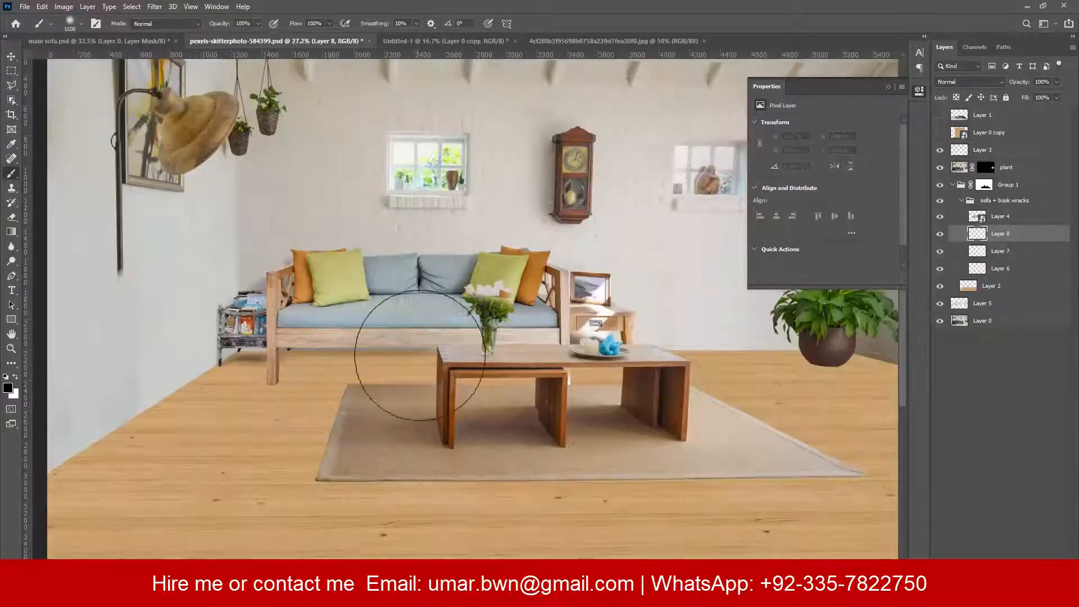
pyautogui.moveTo(393, 362); pyautogui.dragTo(446, 362)
pyautogui.hotkey('ctrl', 't')
pyautogui.press('Return')
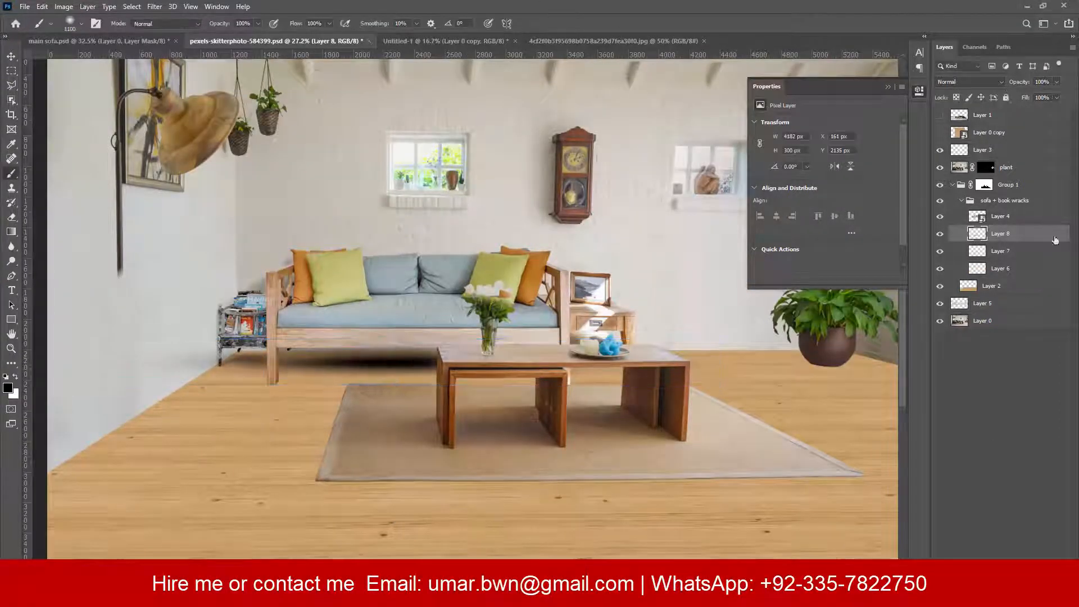
pyautogui.press('e')
pyautogui.rightClick(202, 360)
pyautogui.press('Escape')
pyautogui.scroll(2, 318, 390)
# Paint shading along the sofa's underside on a new Layer 9 with a 30% opacity brush and set the layer's opacity to 83%.
pyautogui.hotkey('ctrl', 'shift', 'alt', 'n')
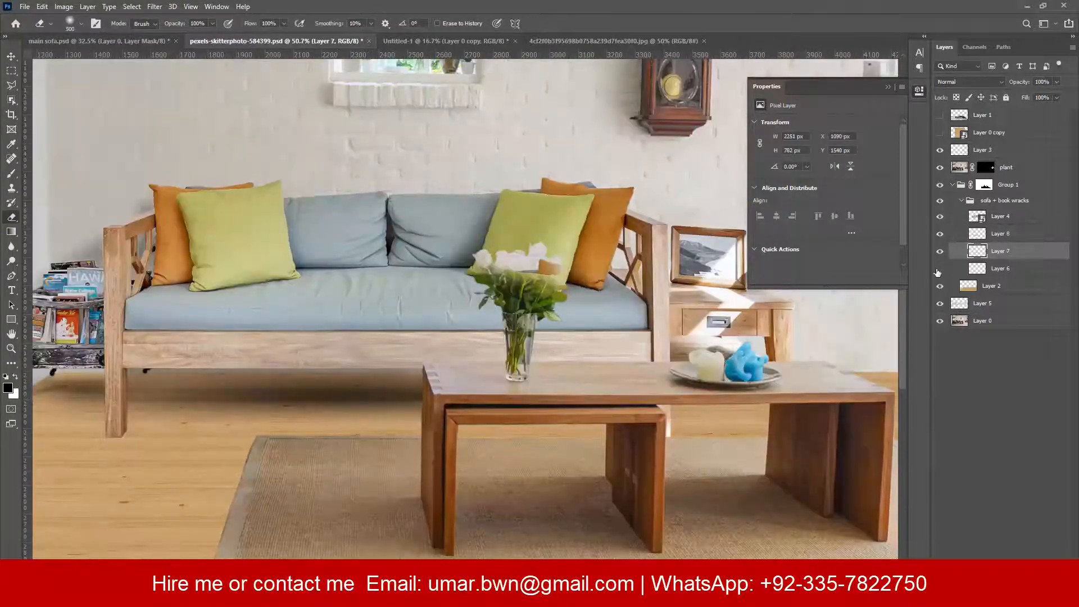
pyautogui.press('b')
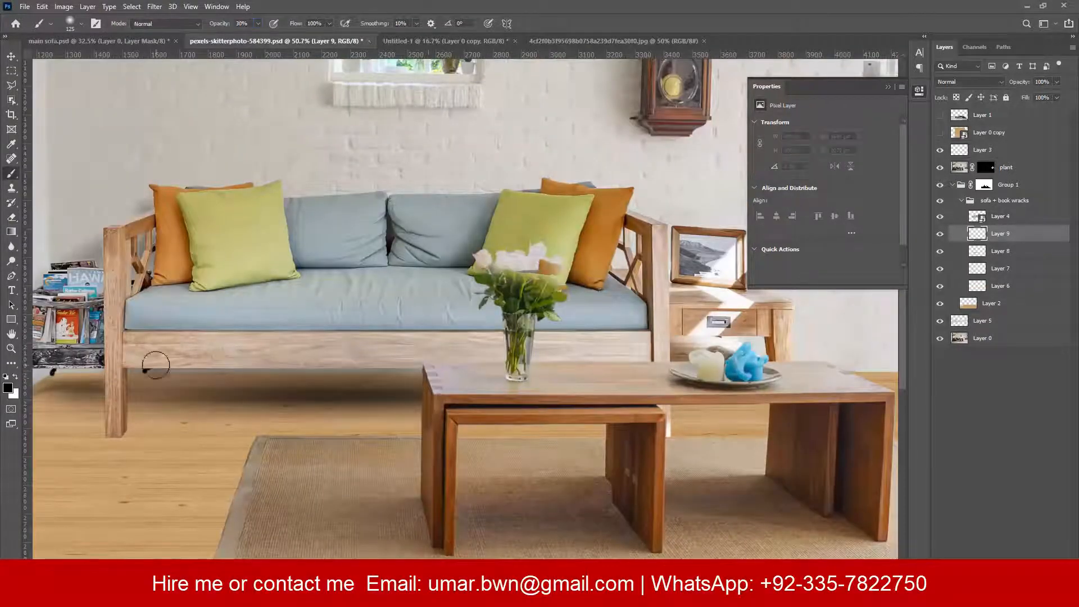
pyautogui.moveTo(155, 365)
pyautogui.mouseDown()
pyautogui.moveTo(418, 366)
pyautogui.moveTo(129, 366)
pyautogui.mouseUp()
pyautogui.scroll(-5, 203, 410)
pyautogui.scroll(5, 302, 420)
pyautogui.press('[')
pyautogui.press('[')
pyautogui.press('[')
pyautogui.press('[')
pyautogui.press('[')
pyautogui.press('[')
pyautogui.moveTo(1019, 81); pyautogui.dragTo(1003, 89)
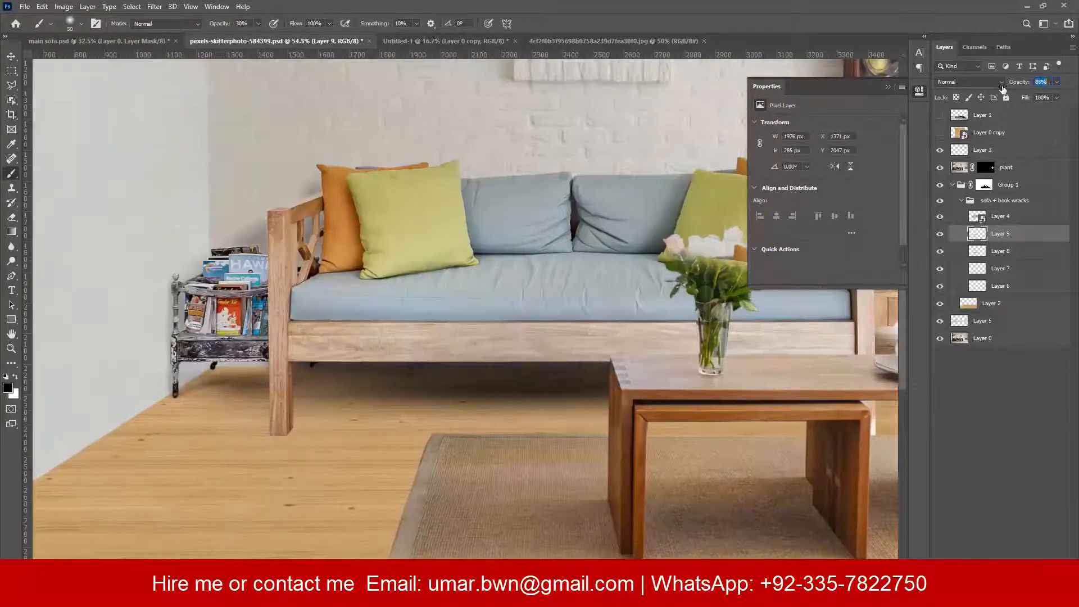
# Paint thin contact shadows at the feet of the sofa legs on a new Layer 10 with a small brush at 30% opacity.
pyautogui.hotkey('ctrl', 'shift', 'alt', 'n')
pyautogui.scroll(4, 352, 503)
pyautogui.scroll(-4, 354, 488)
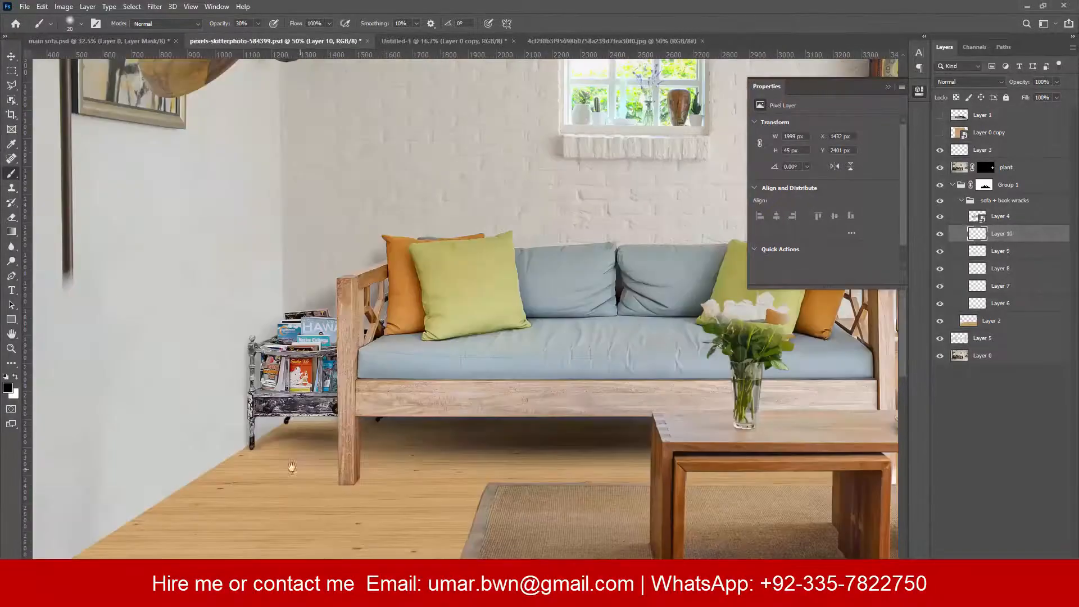
# On a new Layer 11, outline the area around the book rack with a 2 px feathered Polygonal Lasso and brush in black shading.
pyautogui.hotkey('ctrl', 'shift', 'alt', 'n')
pyautogui.press('l')
pyautogui.scroll(3, 272, 464)
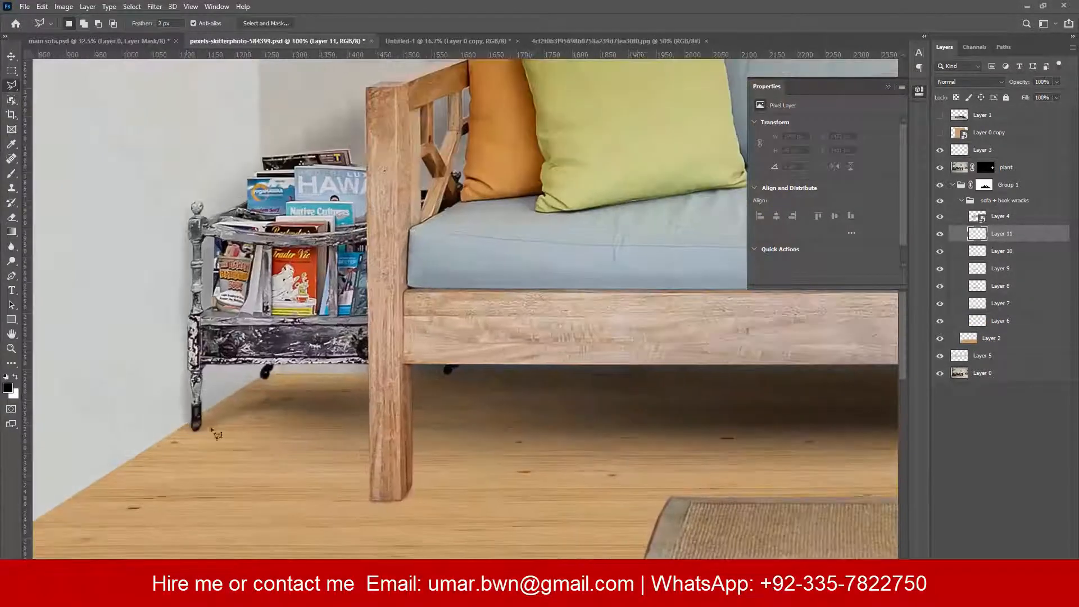
pyautogui.scroll(-3, 205, 440)
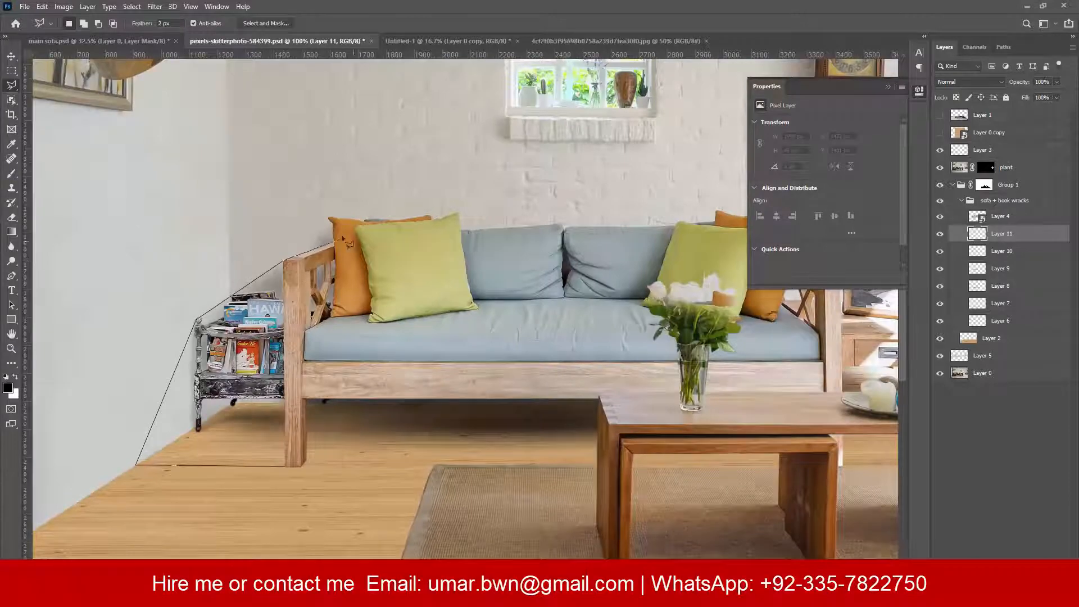
pyautogui.doubleClick(313, 468)
pyautogui.press('b')
pyautogui.moveTo(204, 448); pyautogui.dragTo(186, 394)
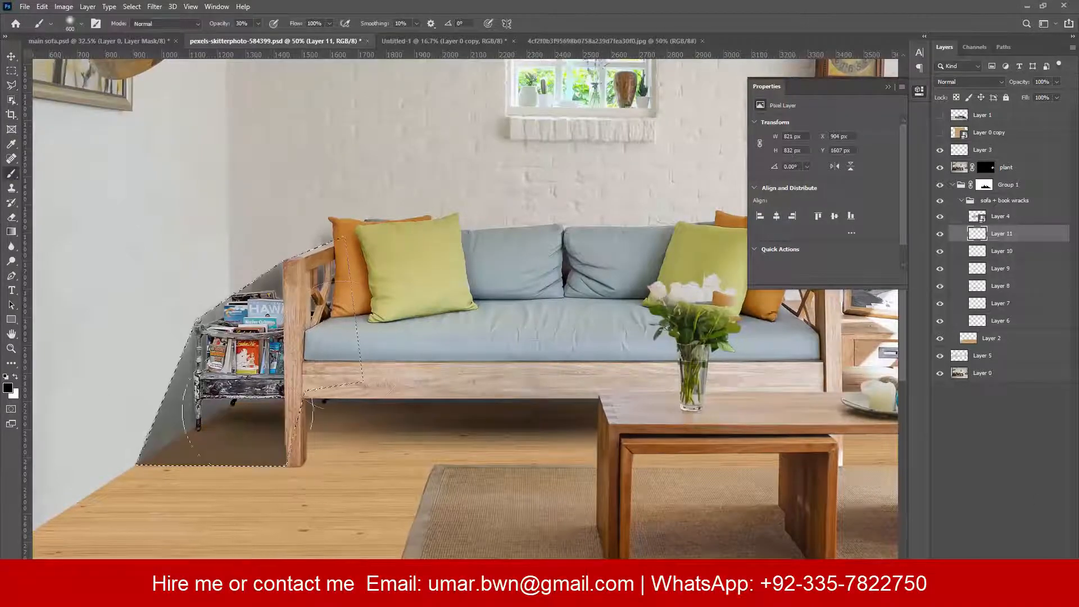
# Deselect and apply a Gaussian Blur of about 44 px to the book rack shading on Layer 11.
pyautogui.hotkey('ctrl', 'd')
pyautogui.hotkey('ctrl', '0')
pyautogui.click(155, 6)
pyautogui.click(314, 183)
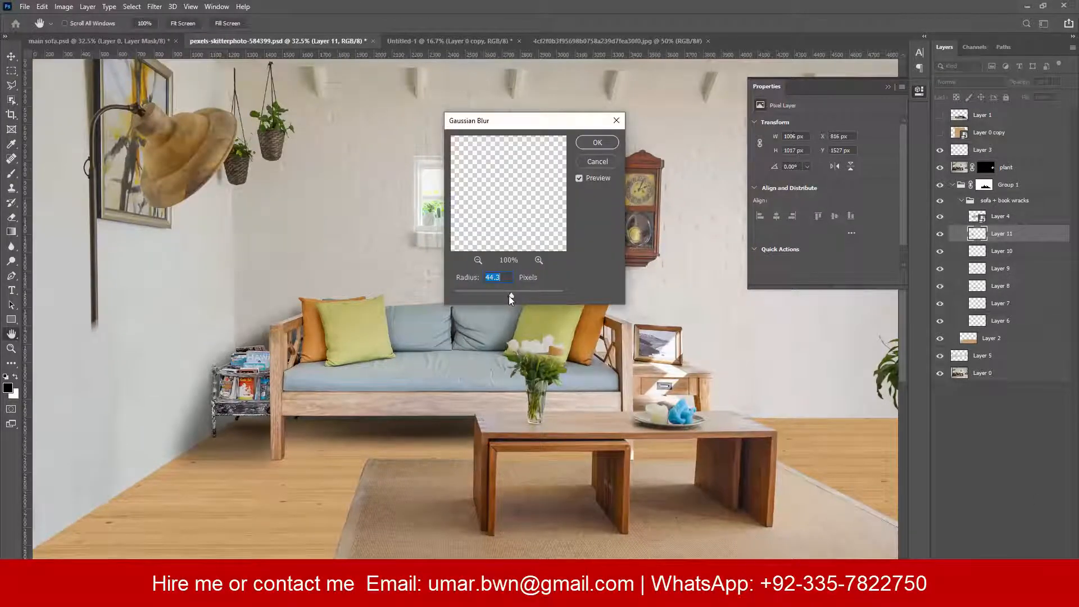
pyautogui.press('Return')
# Brush subtle shading onto the floor beside the book rack on Layer 11 with a 175 px brush at 5% opacity.
pyautogui.scroll(1, 334, 354)
pyautogui.press('[')
pyautogui.press('[')
pyautogui.press('[')
pyautogui.press('[')
pyautogui.press('[')
pyautogui.press('[')
pyautogui.moveTo(259, 495); pyautogui.dragTo(192, 493)
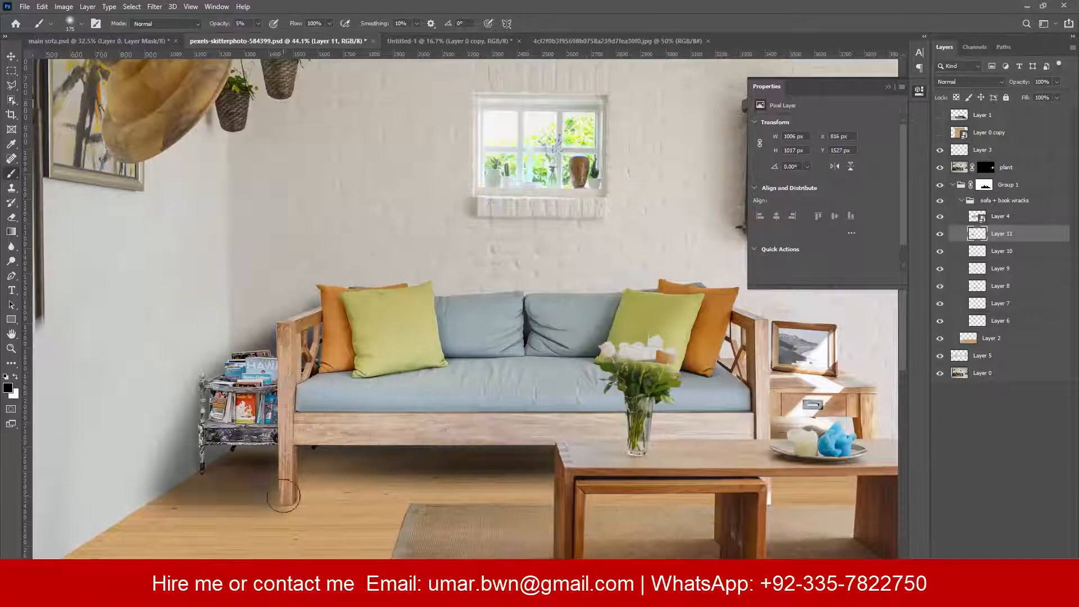
pyautogui.scroll(-3, 284, 496)
# Erase the Layer 11 shading that spills onto the floor below the book rack and past the sofa leg.
pyautogui.scroll(5, 218, 542)
pyautogui.press('e')
pyautogui.moveTo(328, 510); pyautogui.dragTo(133, 527)
pyautogui.moveTo(368, 452); pyautogui.dragTo(306, 430)
pyautogui.scroll(-6, 428, 450)
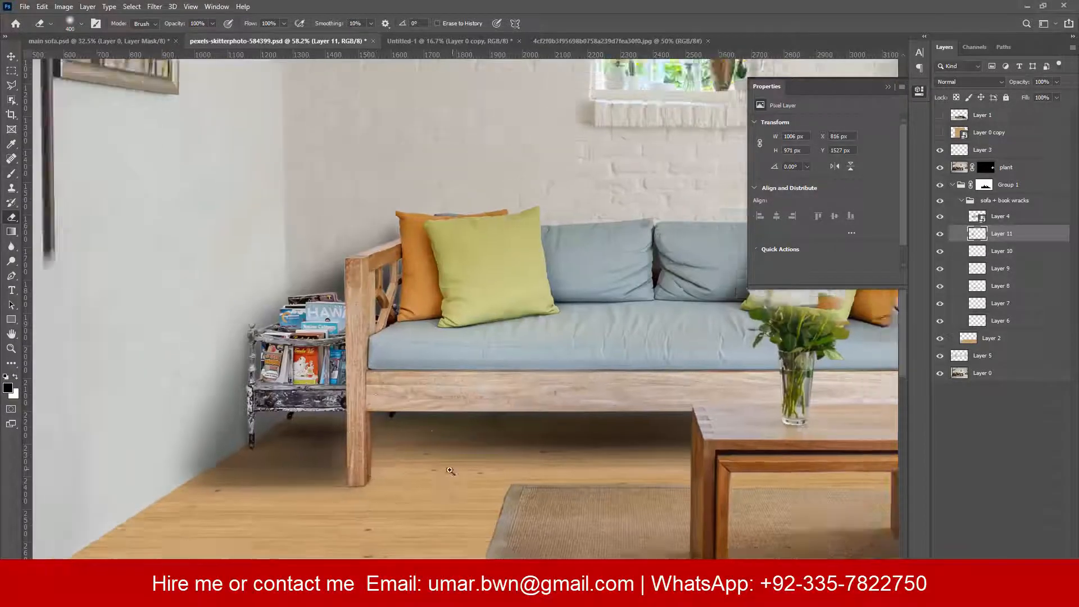
# Set the Eraser opacity to 2%, enlarge it to 400 px and soften the shading edge below the book rack.
pyautogui.moveTo(168, 26); pyautogui.dragTo(126, 25)
pyautogui.press(']')
pyautogui.press(']')
pyautogui.press(']')
pyautogui.press(']')
pyautogui.press(']')
pyautogui.moveTo(279, 451); pyautogui.dragTo(332, 447)
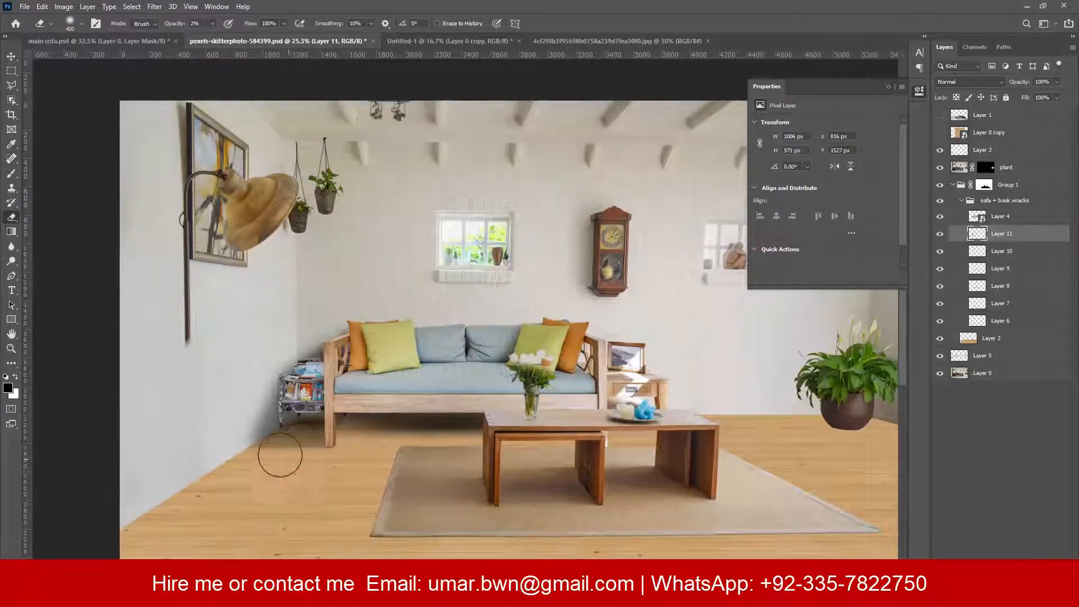
# Soften the floor shading on Layer 11 further with the Eraser at 12% opacity and try to save the document.
pyautogui.scroll(3, 247, 442)
pyautogui.click(939, 233)
pyautogui.click(939, 233)
pyautogui.moveTo(174, 23); pyautogui.dragTo(180, 24)
pyautogui.moveTo(253, 475); pyautogui.dragTo(339, 484)
pyautogui.hotkey('ctrl', '0')
pyautogui.hotkey('ctrl', 's')
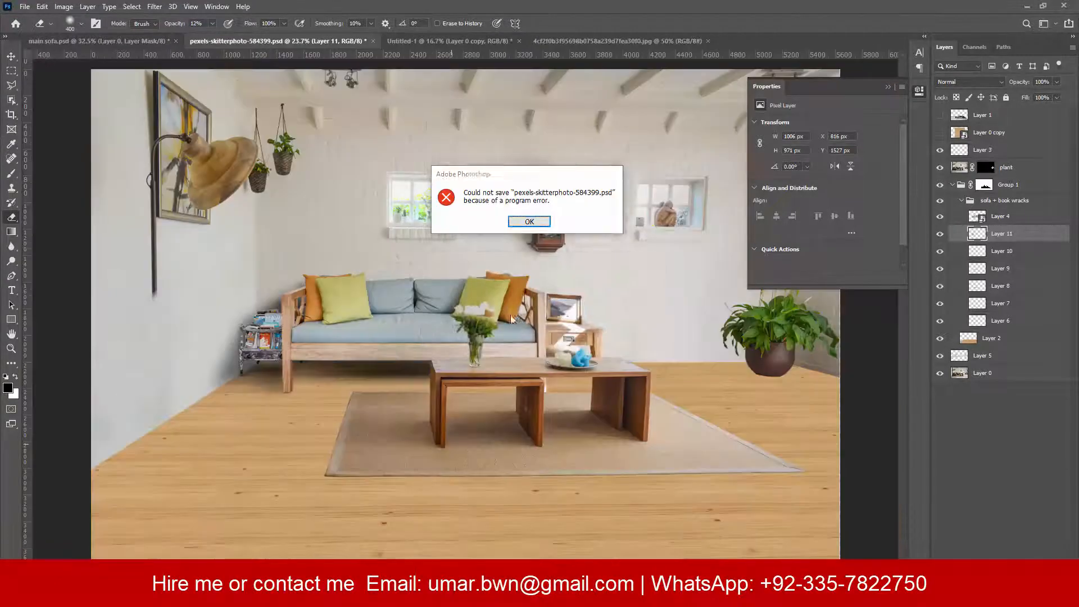
pyautogui.press('Return')
# Add a new Layer 12 and paint a soft black spot on the floor beside the left sofa leg.
pyautogui.scroll(2, 288, 391)
pyautogui.moveTo(481, 399); pyautogui.dragTo(350, 436)
pyautogui.hotkey('ctrl', 'alt', 'shift', 'n')
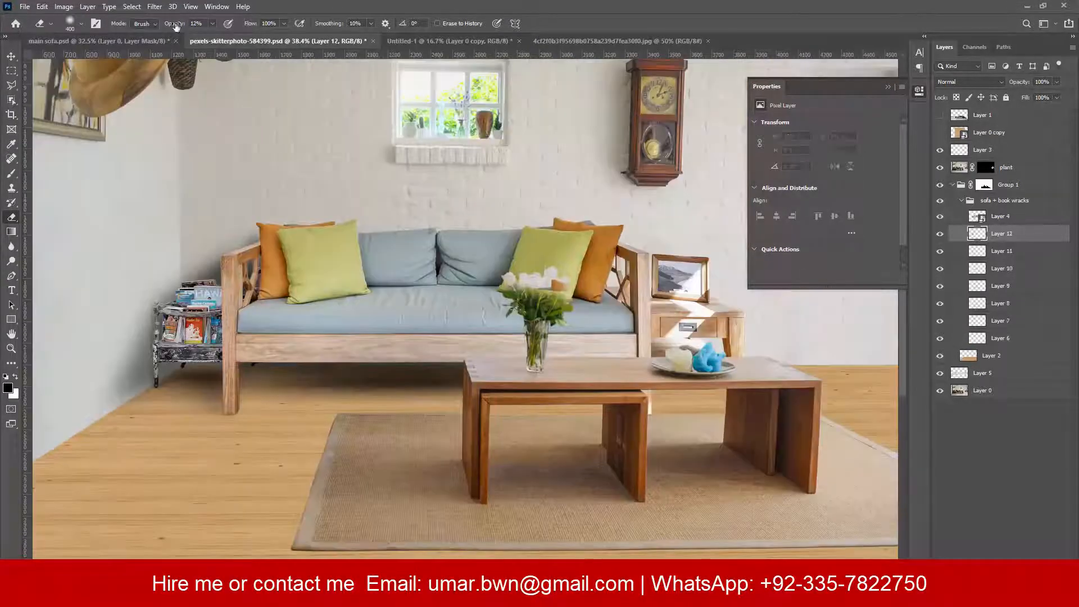
pyautogui.press('b')
pyautogui.click(287, 422)
pyautogui.hotkey('ctrl', 't')
pyautogui.moveTo(287, 453); pyautogui.dragTo(289, 433)
pyautogui.moveTo(317, 423); pyautogui.dragTo(418, 423)
pyautogui.moveTo(326, 420); pyautogui.dragTo(337, 382)
pyautogui.moveTo(441, 388); pyautogui.dragTo(427, 351)
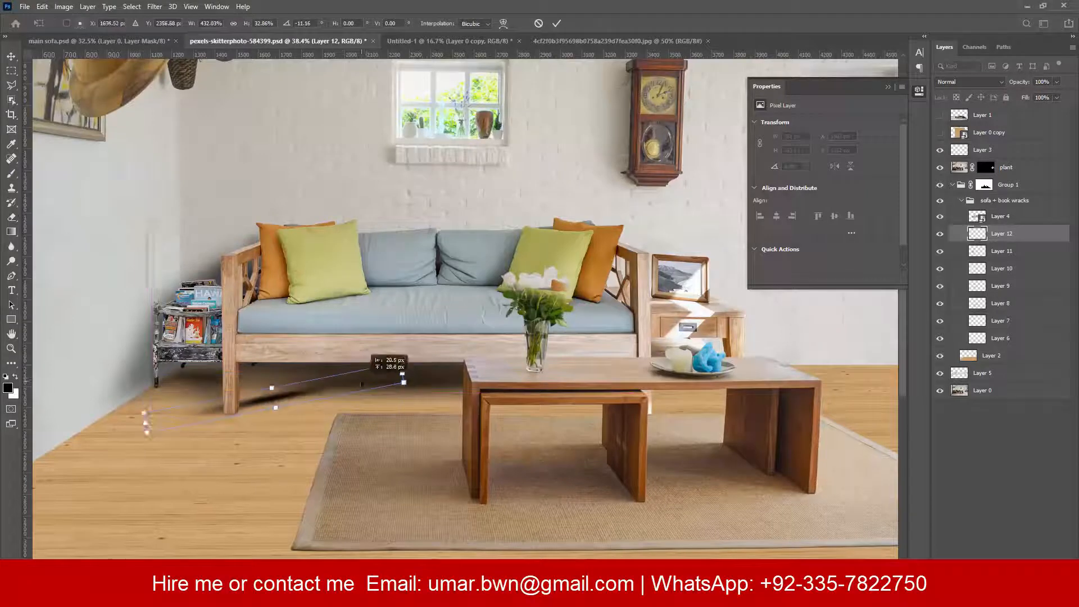
pyautogui.moveTo(294, 406); pyautogui.dragTo(245, 412)
pyautogui.press('Escape')
# Move the black spot on Layer 12 beneath the sofa and stretch it sideways into a shadow about 5283 px wide.
pyautogui.hotkey('ctrl', 't')
pyautogui.moveTo(318, 422)
pyautogui.mouseDown()
pyautogui.moveTo(530, 444)
pyautogui.moveTo(393, 395)
pyautogui.mouseUp()
pyautogui.moveTo(440, 393); pyautogui.dragTo(773, 399)
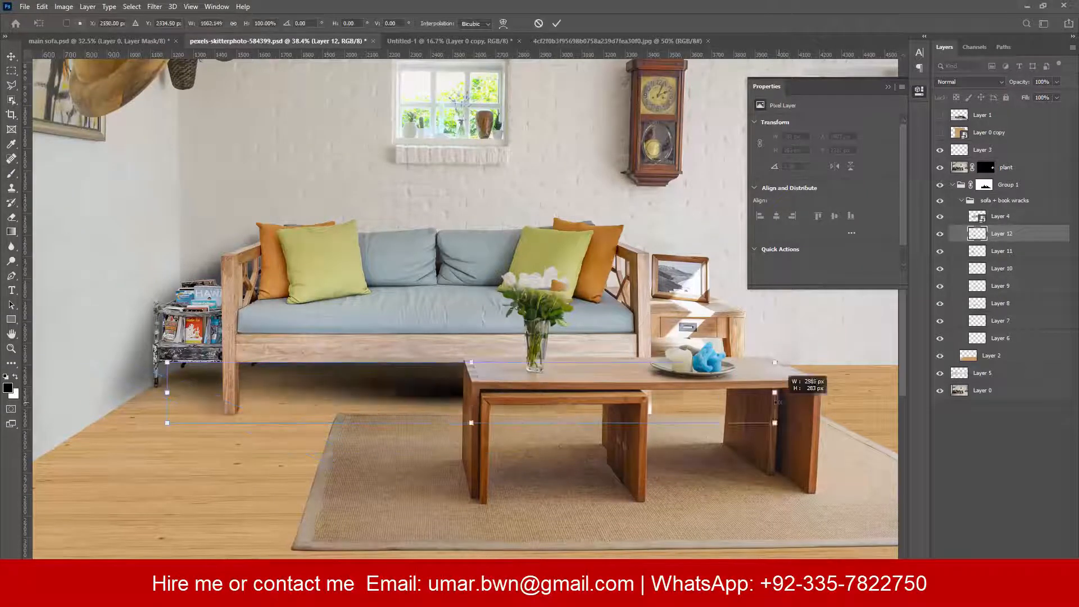
pyautogui.moveTo(503, 384); pyautogui.dragTo(424, 376)
pyautogui.hotkey('ctrl', '0')
pyautogui.moveTo(576, 377); pyautogui.dragTo(740, 385)
pyautogui.press('Return')
# Adjust the wide sofa shadow's position, lower its layer opacity, and erase the part spilling past the book rack.
pyautogui.moveTo(396, 378)
pyautogui.mouseDown()
pyautogui.moveTo(395, 388)
pyautogui.moveTo(385, 376)
pyautogui.mouseUp()
pyautogui.moveTo(1029, 85); pyautogui.dragTo(1020, 85)
pyautogui.press('e')
pyautogui.moveTo(220, 368); pyautogui.dragTo(152, 393)
# Erase leftover Layer 11 shading on the floor in front of the book rack and left sofa leg with a smaller Eraser.
pyautogui.scroll(9, 254, 368)
pyautogui.click(1001, 251)
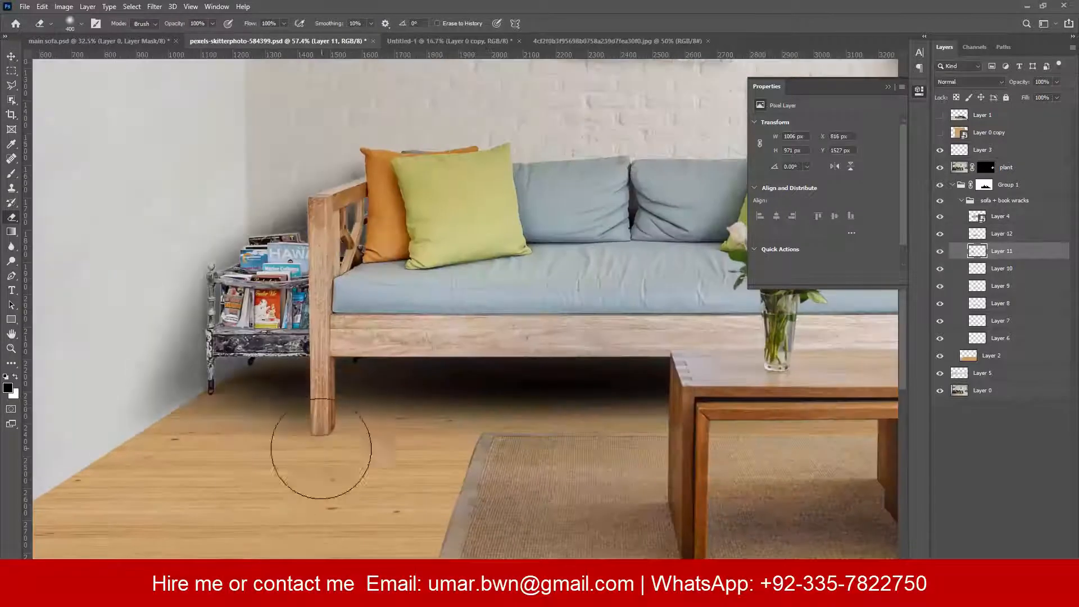
pyautogui.press('[')
pyautogui.press('[')
pyautogui.press('[')
pyautogui.press('[')
pyautogui.press('[')
pyautogui.press('[')
pyautogui.moveTo(296, 458)
pyautogui.mouseDown()
pyautogui.moveTo(231, 515)
pyautogui.moveTo(135, 477)
pyautogui.moveTo(154, 545)
pyautogui.mouseUp()
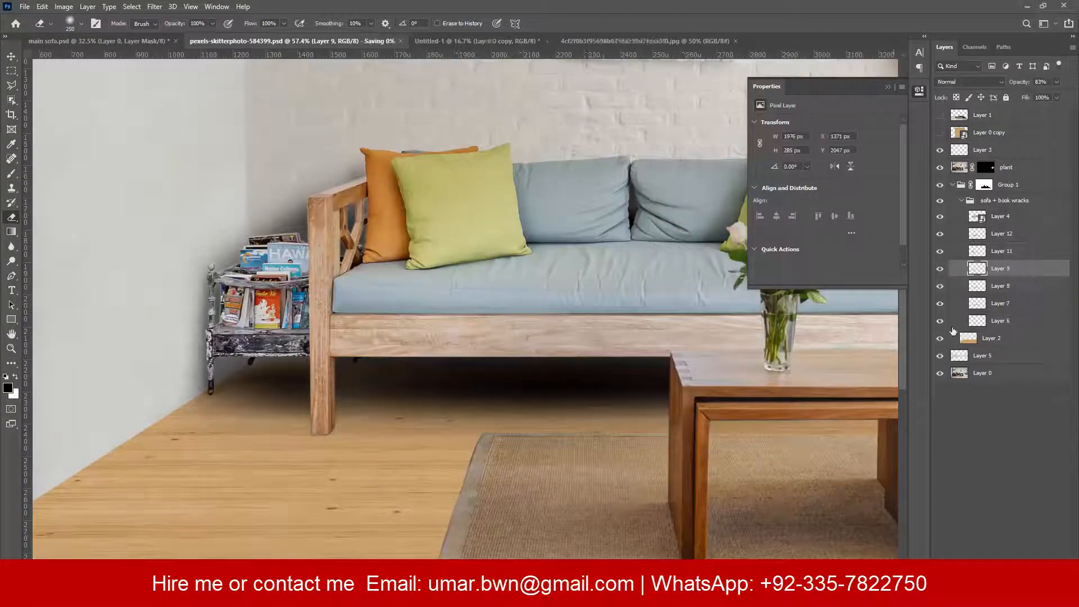
# Add a new Layer 13 above Layer 12 and paint a large soft black spot at the left sofa leg's foot.
pyautogui.click(1002, 233)
pyautogui.hotkey('ctrl', 'shift', 'alt', 'n')
pyautogui.press('b')
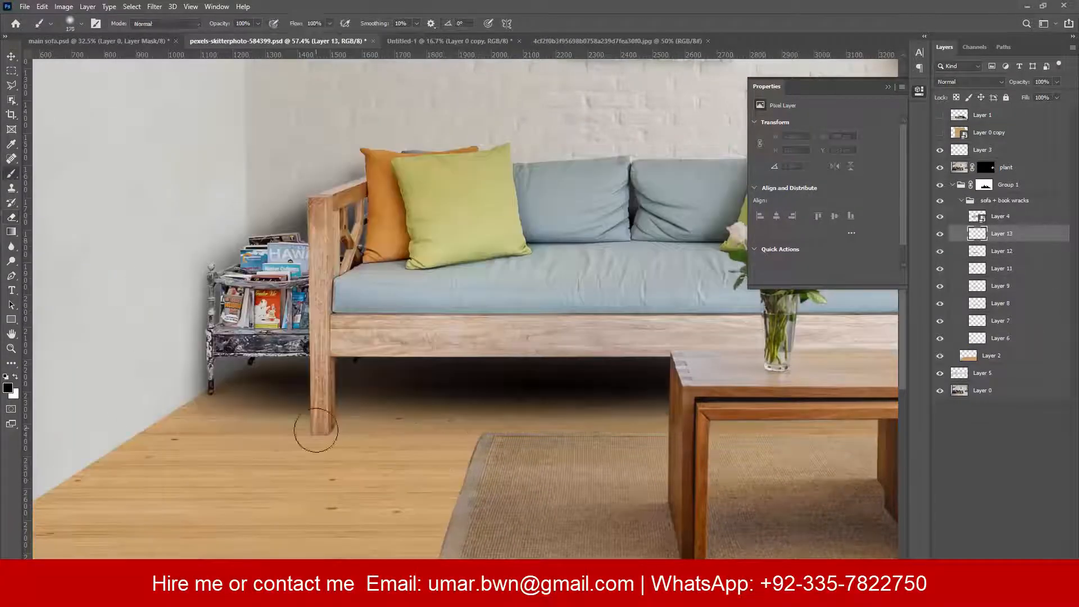
pyautogui.press(']')
pyautogui.press(']')
pyautogui.press(']')
pyautogui.press(']')
pyautogui.press(']')
pyautogui.press(']')
pyautogui.press(']')
pyautogui.press(']')
pyautogui.press(']')
pyautogui.click(332, 448)
# Flatten the spot on Layer 13 to about 475 × 114 px and place it at the foot of the left sofa leg.
pyautogui.hotkey('ctrl', 't')
pyautogui.moveTo(333, 370); pyautogui.dragTo(333, 488)
pyautogui.moveTo(354, 510)
pyautogui.mouseDown()
pyautogui.moveTo(319, 429)
pyautogui.moveTo(338, 432)
pyautogui.mouseUp()
pyautogui.press('Return')
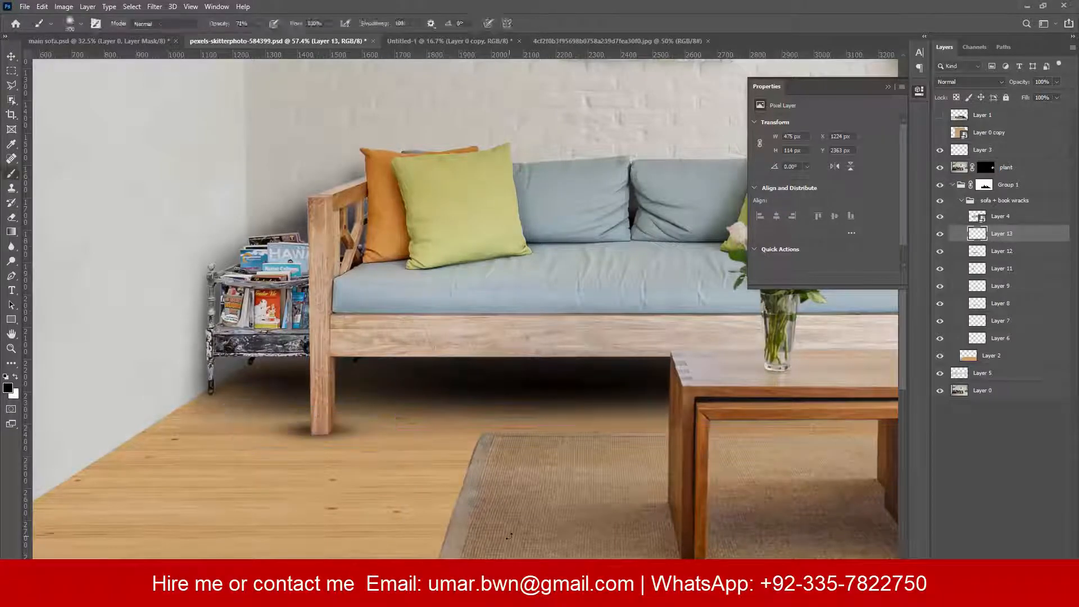
# Lower the opacity of the leg's foot shadow on Layer 13 to about 48%.
pyautogui.press('v')
pyautogui.scroll(-3, 423, 377)
pyautogui.moveTo(1022, 83); pyautogui.dragTo(1008, 83)
pyautogui.scroll(2, 272, 394)
pyautogui.scroll(-1, 443, 393)
pyautogui.scroll(-2, 442, 393)
pyautogui.scroll(2, 489, 424)
# Widen the foot shadow on Layer 13 to about 739 × 117 px and fit it under the left sofa leg.
pyautogui.hotkey('ctrl', 't')
pyautogui.moveTo(376, 392); pyautogui.dragTo(370, 368)
pyautogui.press('Return')
pyautogui.scroll(-1, 422, 404)
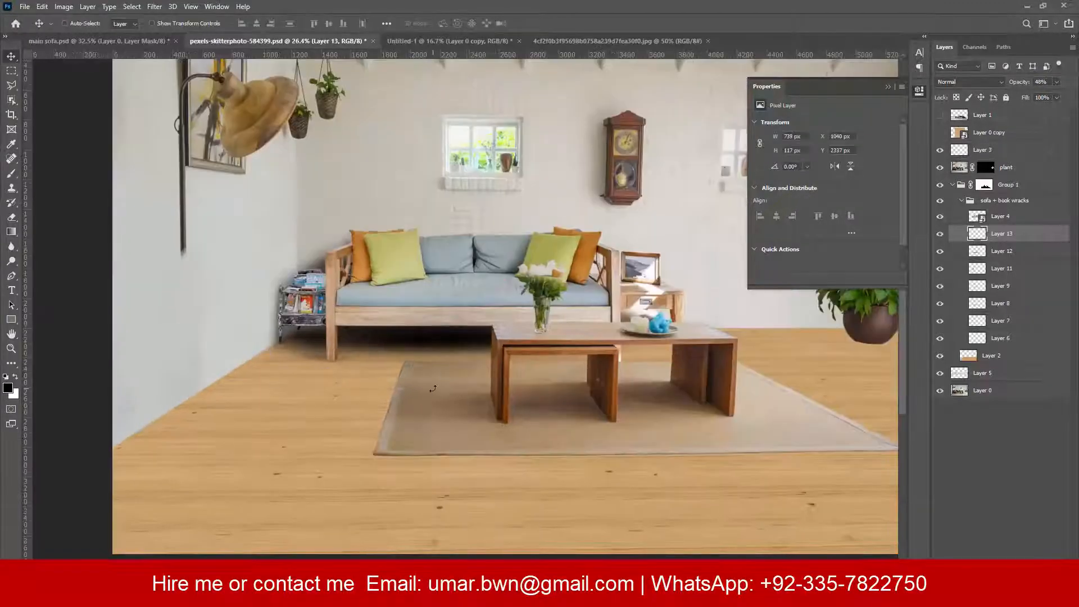
pyautogui.scroll(3, 396, 351)
pyautogui.scroll(-4, 396, 351)
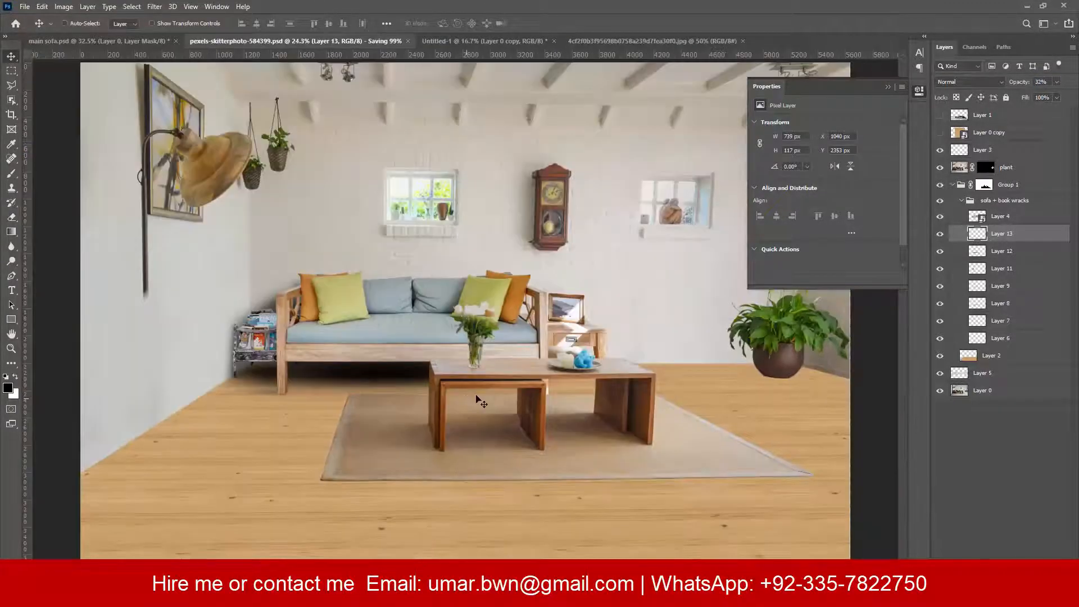
# Recolor the Layer 12 shadow with a colorized Hue/Saturation adjustment, shifting its hue, saturation and lightness.
pyautogui.click(1017, 253)
pyautogui.hotkey('ctrl', 'u')
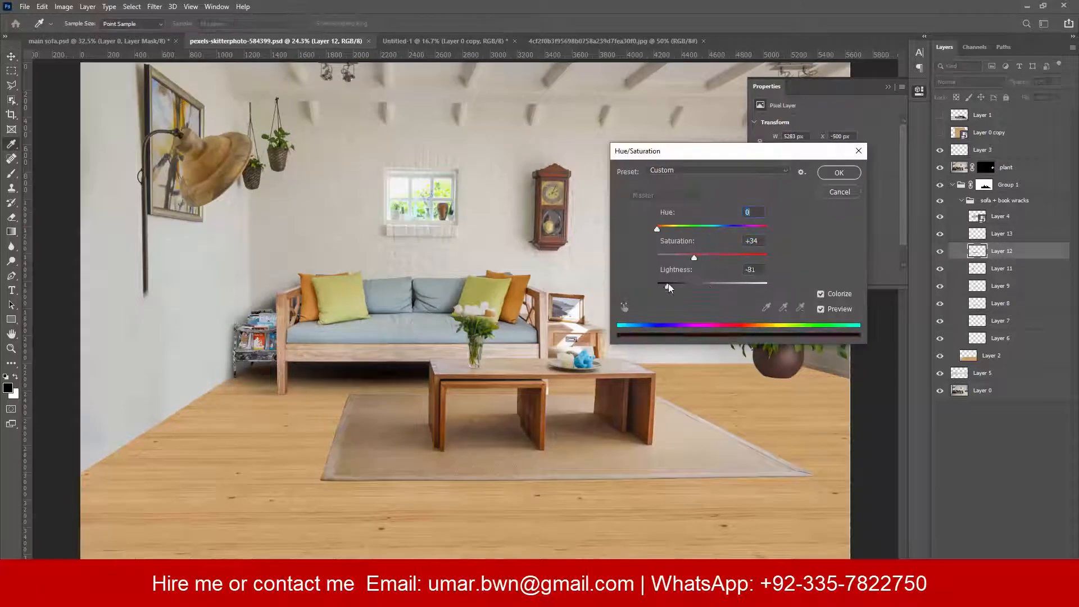
pyautogui.moveTo(668, 285); pyautogui.dragTo(713, 257)
pyautogui.moveTo(657, 229); pyautogui.dragTo(662, 230)
pyautogui.moveTo(721, 287); pyautogui.dragTo(719, 286)
pyautogui.moveTo(712, 258)
pyautogui.mouseDown()
pyautogui.moveTo(706, 266)
pyautogui.moveTo(710, 257)
pyautogui.mouseUp()
pyautogui.moveTo(662, 230); pyautogui.dragTo(671, 230)
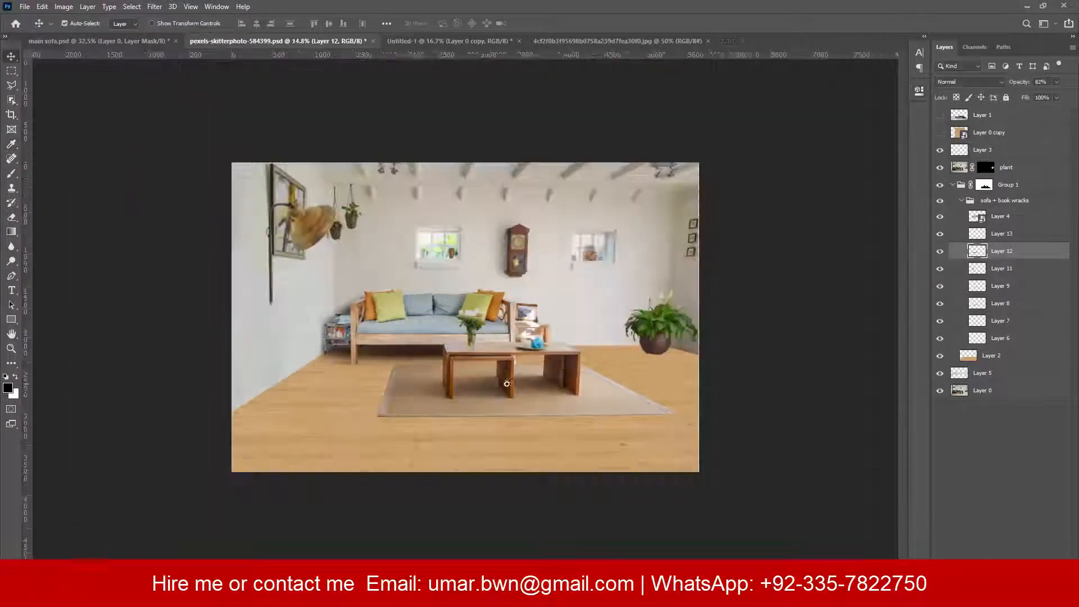
pyautogui.scroll(5, 731, 393)
pyautogui.scroll(-5, 582, 506)
# Add a Hue/Saturation adjustment layer clipped to the wood floor on Layer 2 and lower its saturation to about -52.
pyautogui.click(1004, 578)
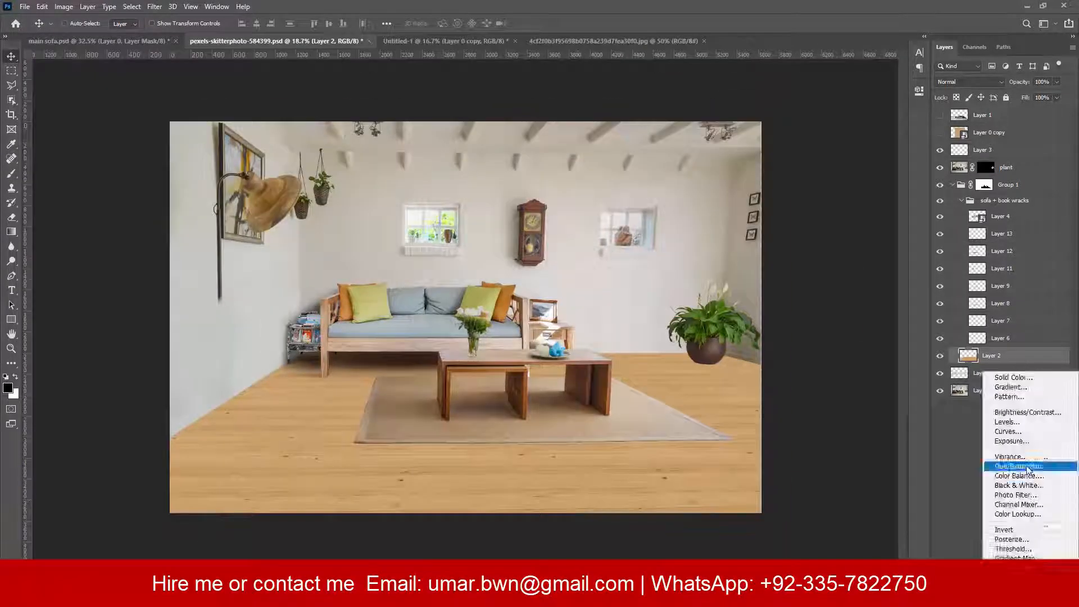
pyautogui.click(1026, 466)
pyautogui.click(940, 216)
pyautogui.click(940, 216)
pyautogui.click(962, 201)
pyautogui.click(1038, 217)
pyautogui.keyDown('alt'); pyautogui.click(1037, 225); pyautogui.keyUp('alt')
pyautogui.moveTo(823, 189); pyautogui.dragTo(788, 197)
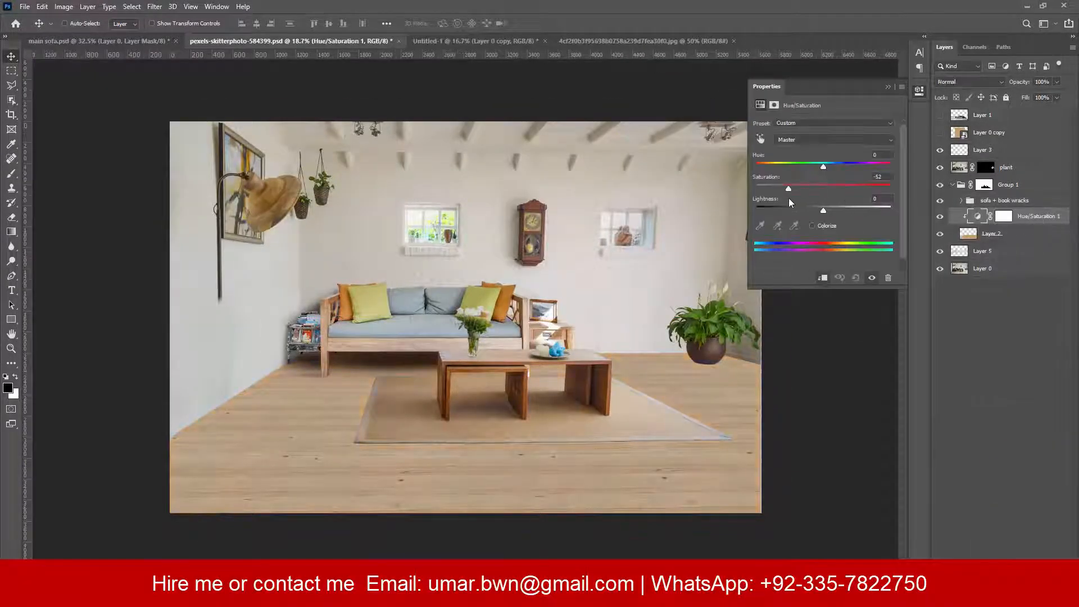
pyautogui.click(888, 86)
# Group the layers from Layer 5 up to Layer 3 as Group 2 and compare the composite with the original photo.
pyautogui.click(1011, 252)
pyautogui.keyDown('shift'); pyautogui.click(1012, 151); pyautogui.keyUp('shift')
pyautogui.hotkey('ctrl', 'g')
pyautogui.click(940, 150)
pyautogui.click(940, 150)
pyautogui.click(940, 149)
pyautogui.click(941, 150)
pyautogui.click(952, 148)
# Set the floor's Hue/Saturation adjustment to saturation -62 and lightness +29, then compare the floor with the original.
pyautogui.doubleClick(986, 231)
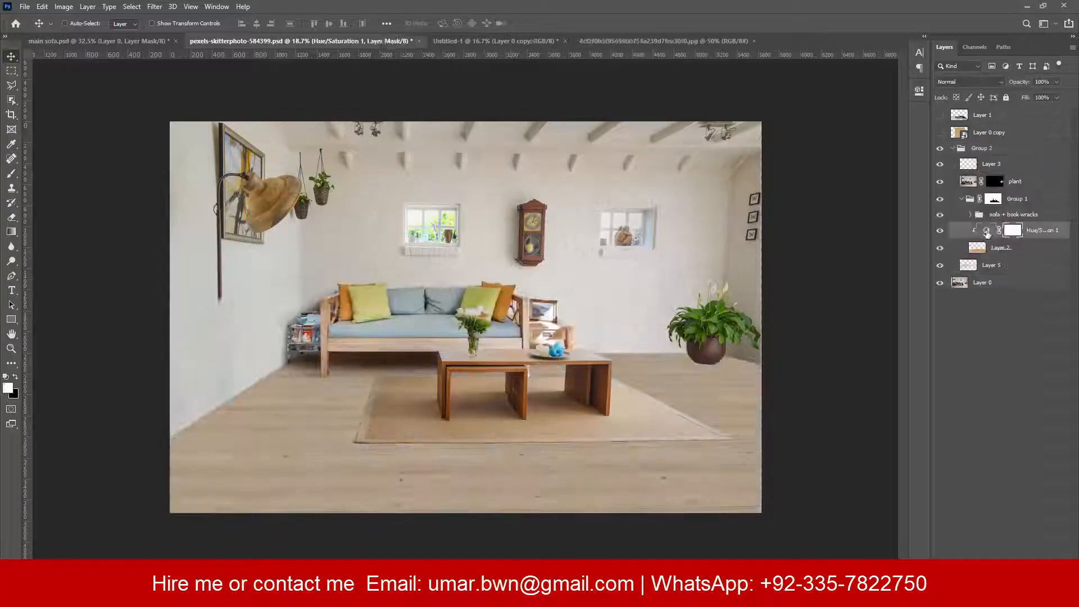
pyautogui.click(888, 86)
pyautogui.click(940, 150)
pyautogui.click(940, 150)
pyautogui.doubleClick(986, 230)
pyautogui.moveTo(823, 211); pyautogui.dragTo(843, 211)
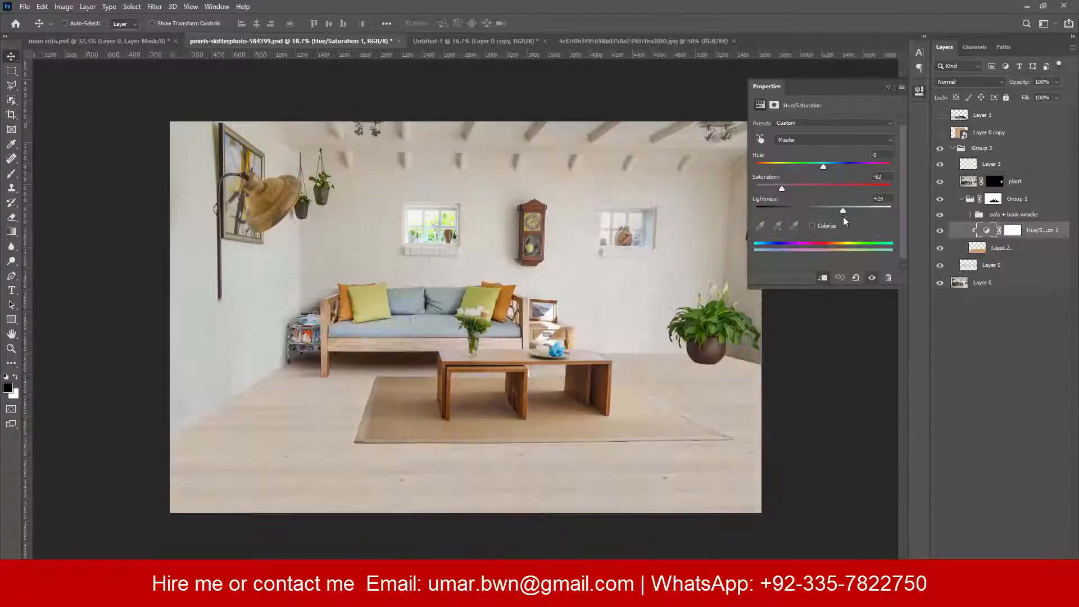
pyautogui.click(940, 148)
pyautogui.click(940, 149)
pyautogui.click(939, 149)
pyautogui.click(939, 148)
# Add Layer 14 clipped to the floor, paint a soft white reflection in front of the rug and compare it with the original.
pyautogui.click(1040, 230)
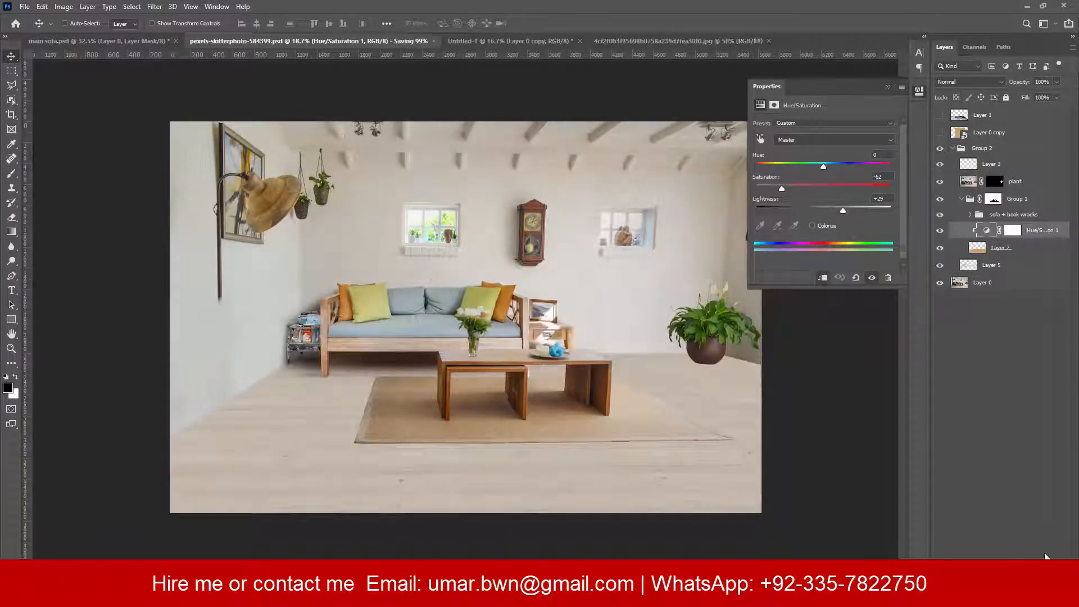
pyautogui.click(1046, 558)
pyautogui.press('b')
pyautogui.keyDown('alt'); pyautogui.click(1015, 238); pyautogui.keyUp('alt')
pyautogui.press('x')
pyautogui.moveTo(444, 452)
pyautogui.mouseDown()
pyautogui.moveTo(468, 490)
pyautogui.moveTo(452, 464)
pyautogui.mouseUp()
pyautogui.click(940, 149)
pyautogui.click(940, 149)
pyautogui.press('e')
pyautogui.click(940, 149)
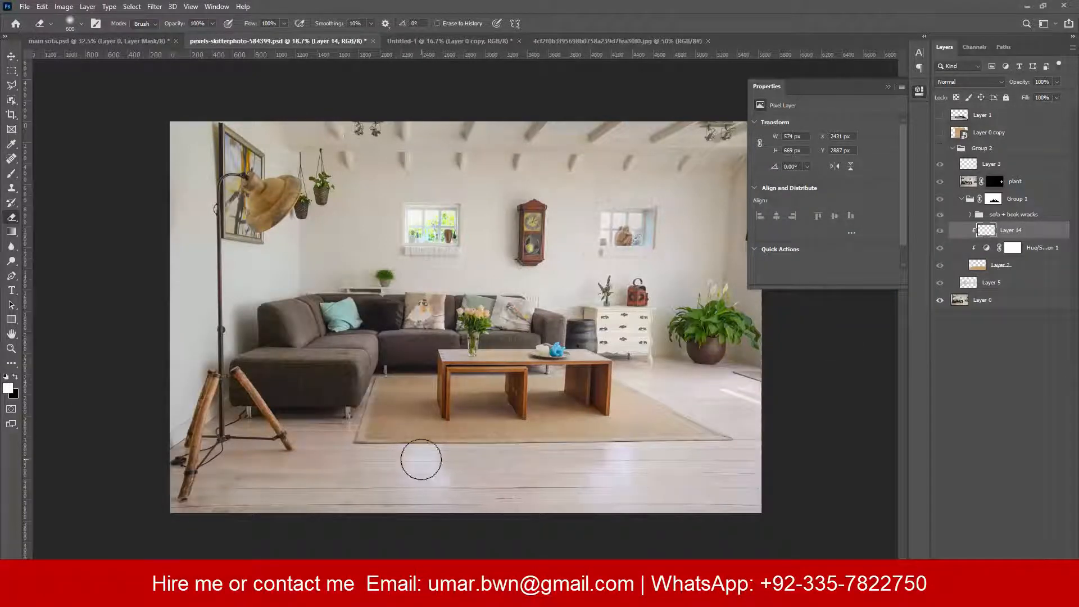
pyautogui.click(940, 149)
# Paint two soft white light streaks on the floor in front of the rug, matching the original photo's reflections.
pyautogui.press('b')
pyautogui.moveTo(429, 449); pyautogui.dragTo(468, 510)
pyautogui.moveTo(618, 451); pyautogui.dragTo(599, 510)
pyautogui.click(939, 149)
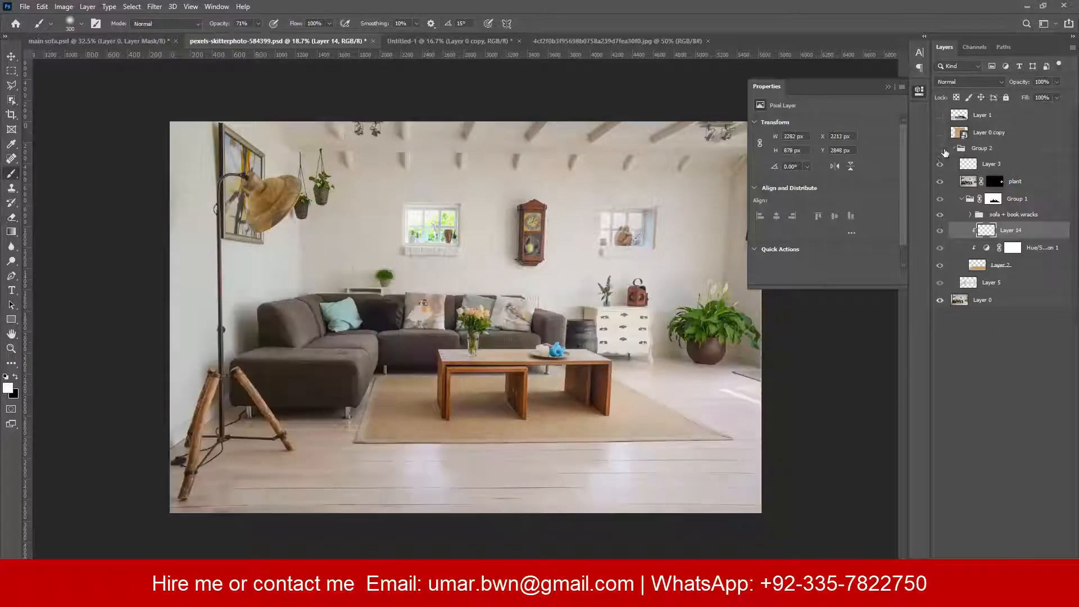
pyautogui.click(939, 149)
# Soften the white floor reflections on Layer 14 with Gaussian Blur and lower the layer's opacity.
pyautogui.click(154, 7)
pyautogui.moveTo(169, 133)
pyautogui.click(320, 174)
pyautogui.moveTo(512, 295); pyautogui.dragTo(524, 294)
pyautogui.click(597, 143)
pyautogui.moveTo(1016, 83); pyautogui.dragTo(992, 85)
# Put the plant layer into a group named plant and add a new Layer 15 beneath it.
pyautogui.moveTo(719, 347); pyautogui.dragTo(775, 349)
pyautogui.click(1026, 183)
pyautogui.hotkey('ctrl', 'g')
pyautogui.hotkey('ctrl', 'alt', 'shift', 'n')
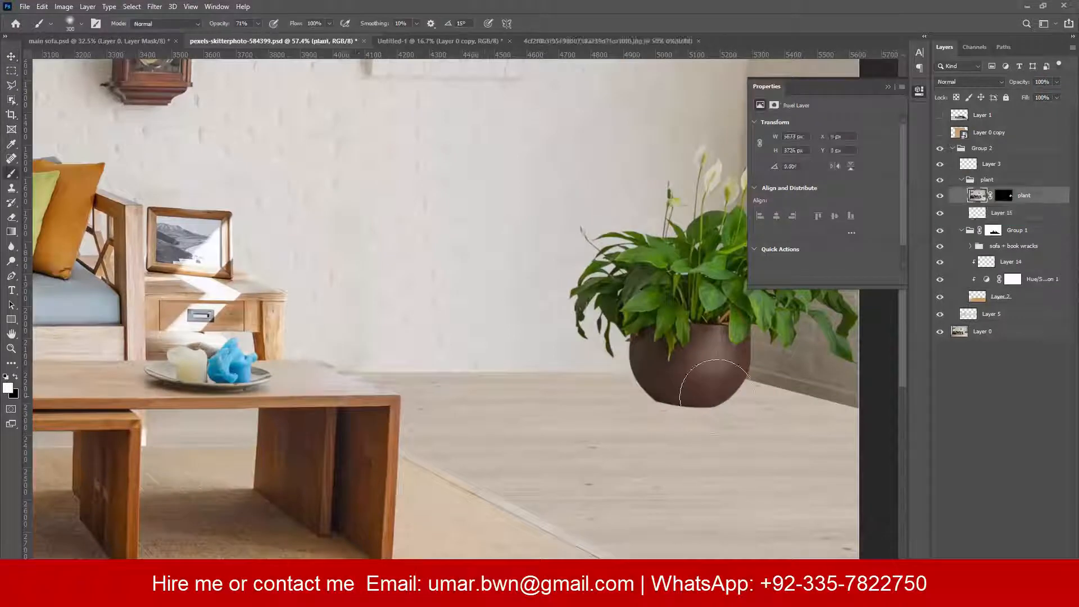
pyautogui.hotkey('ctrl', '[')
# Paint a black spot at the base of the plant pot with a 300 px soft round brush at full opacity.
pyautogui.press('x')
pyautogui.click(683, 410)
pyautogui.hotkey('ctrl', 'z')
pyautogui.rightClick(497, 348)
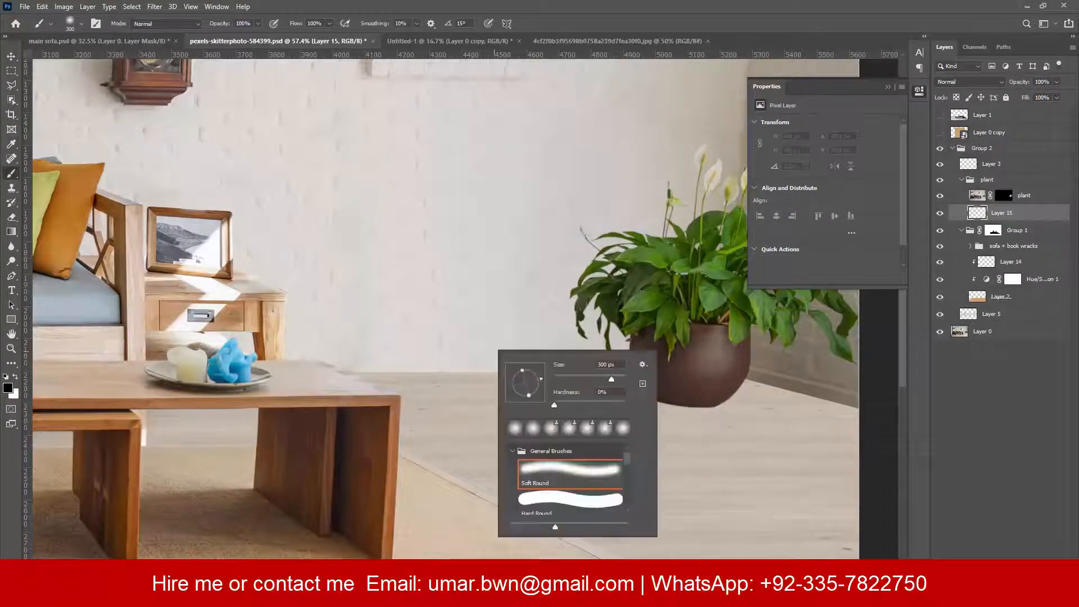
pyautogui.click(675, 404)
# Flatten the black spot on Layer 15 into a contact shadow of about 376 × 65 px under the plant pot.
pyautogui.hotkey('ctrl', 't')
pyautogui.moveTo(675, 342); pyautogui.dragTo(675, 453)
pyautogui.moveTo(678, 460); pyautogui.dragTo(683, 405)
pyautogui.moveTo(785, 415); pyautogui.dragTo(752, 451)
pyautogui.press('Return')
pyautogui.click(941, 149)
pyautogui.click(941, 149)
pyautogui.hotkey('ctrl', 't')
pyautogui.press('Return')
# Apply a Gaussian Blur of 6.6 pixels to the pot's contact shadow, nudge it into place and compare with the original.
pyautogui.click(155, 7)
pyautogui.moveTo(169, 135)
pyautogui.click(324, 176)
pyautogui.moveTo(522, 295); pyautogui.dragTo(487, 296)
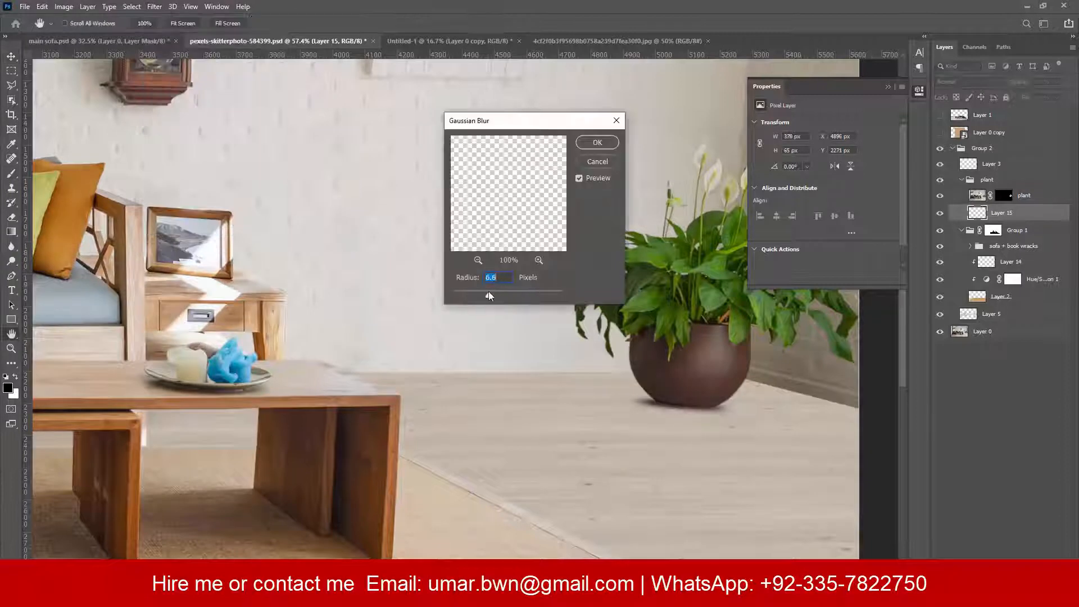
pyautogui.click(598, 143)
pyautogui.moveTo(795, 421); pyautogui.dragTo(796, 416)
pyautogui.scroll(-3, 668, 334)
pyautogui.click(940, 149)
pyautogui.click(940, 149)
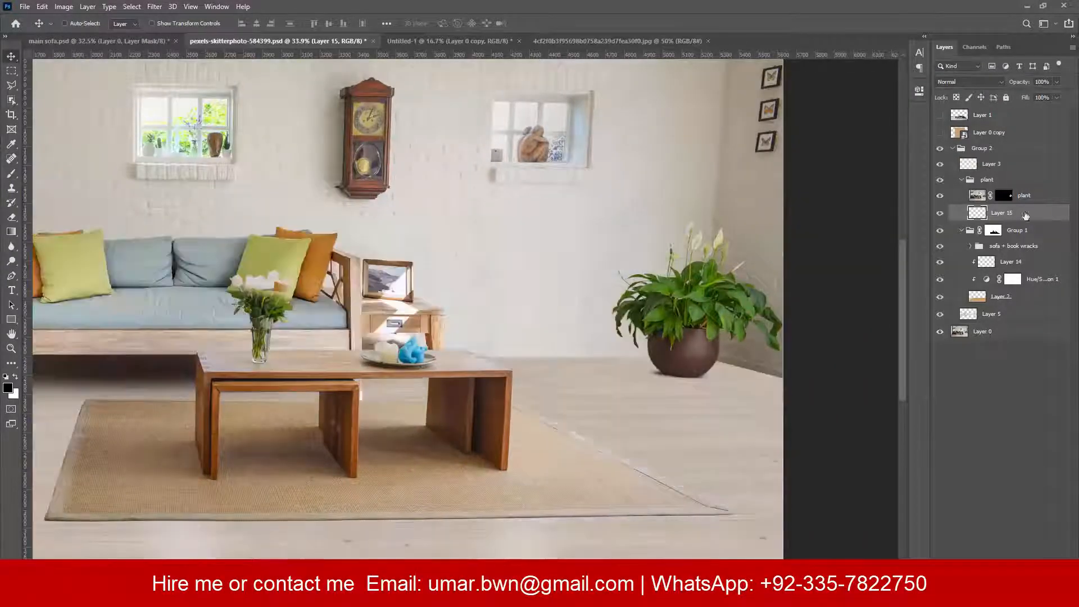
# Add Layer 16 above Layer 15 and paint a faint black shadow around the plant with a 15% opacity brush.
pyautogui.press('b')
pyautogui.hotkey('ctrl', 'shift', 'alt', 'n')
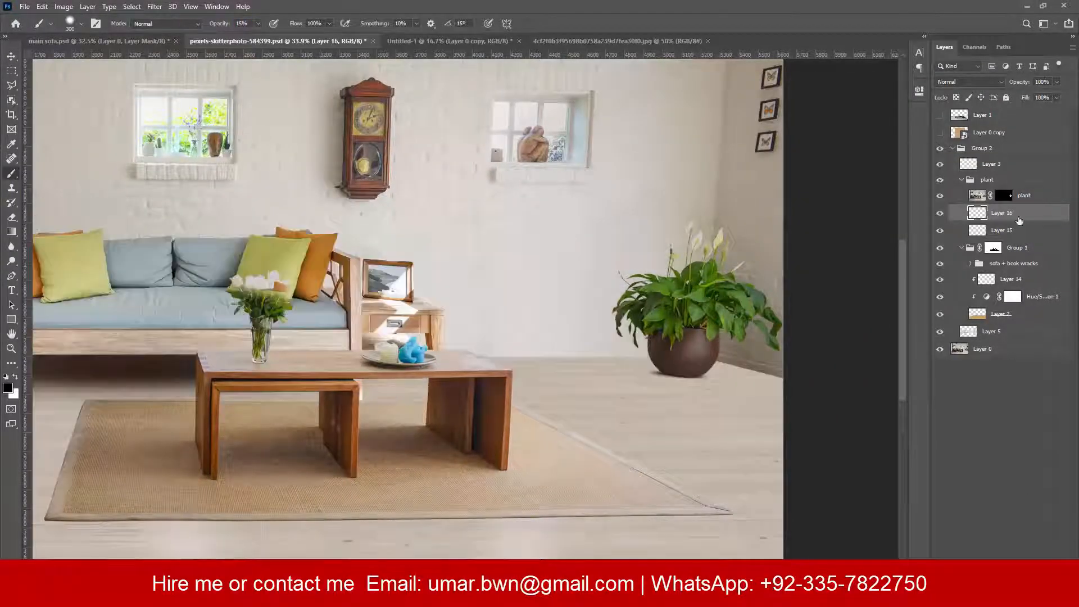
pyautogui.rightClick(657, 394)
pyautogui.doubleClick(668, 393)
pyautogui.moveTo(653, 332)
pyautogui.mouseDown()
pyautogui.moveTo(651, 295)
pyautogui.moveTo(666, 272)
pyautogui.mouseUp()
# Duplicate the plant layer beneath the original and convert the copy to a smart object.
pyautogui.moveTo(1025, 196); pyautogui.dragTo(1029, 205)
pyautogui.rightClick(1038, 212)
pyautogui.click(955, 262)
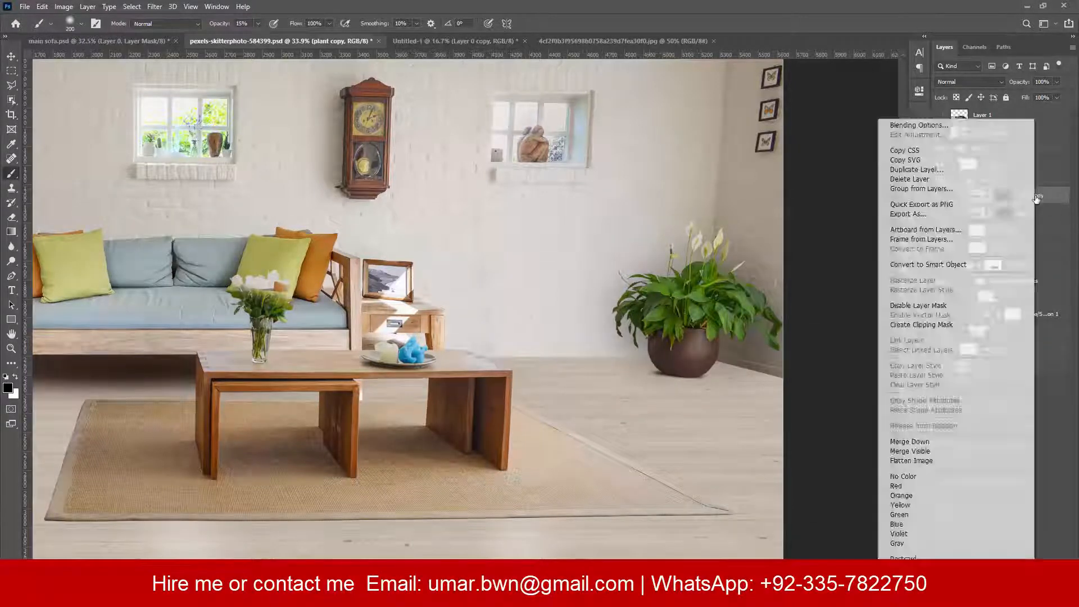
pyautogui.hotkey('ctrl', 't')
pyautogui.rightClick(673, 308)
pyautogui.click(692, 323)
pyautogui.rightClick(1016, 213)
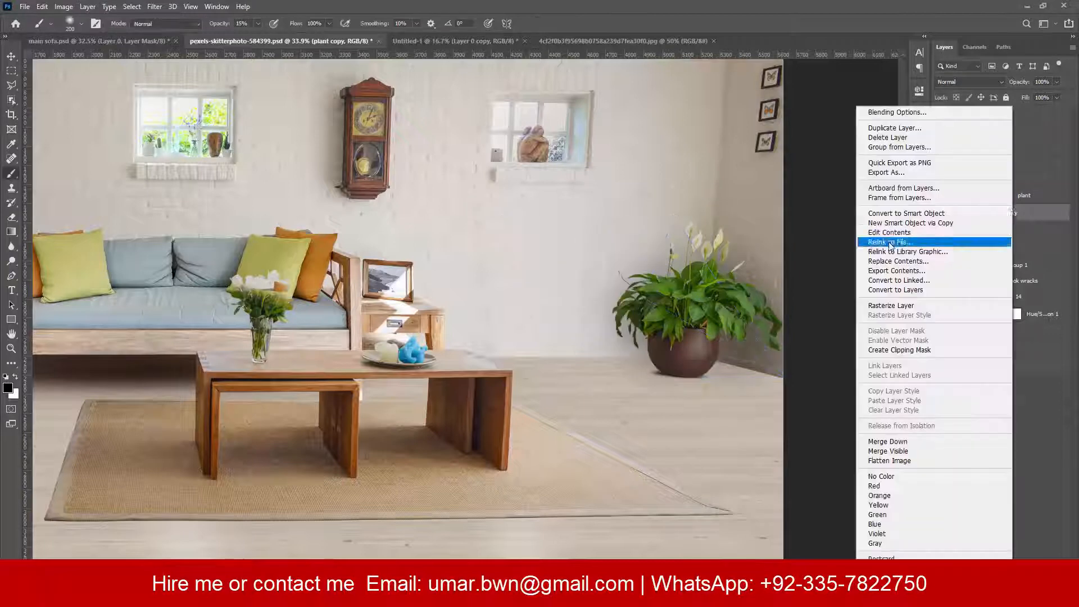
pyautogui.click(903, 224)
# Turn the plant copy into a black silhouette and transform it to extend beyond the plant toward the sofa.
pyautogui.hotkey('ctrl', 't')
pyautogui.moveTo(698, 218); pyautogui.dragTo(643, 217)
pyautogui.moveTo(728, 217); pyautogui.dragTo(761, 217)
pyautogui.moveTo(556, 217); pyautogui.dragTo(544, 198)
pyautogui.moveTo(761, 217); pyautogui.dragTo(781, 217)
pyautogui.click(557, 24)
# Soften the plant copy's shadow with two passes of Gaussian Blur and lower its opacity to 10%.
pyautogui.click(191, 7)
pyautogui.moveTo(155, 6)
pyautogui.moveTo(166, 139)
pyautogui.click(323, 181)
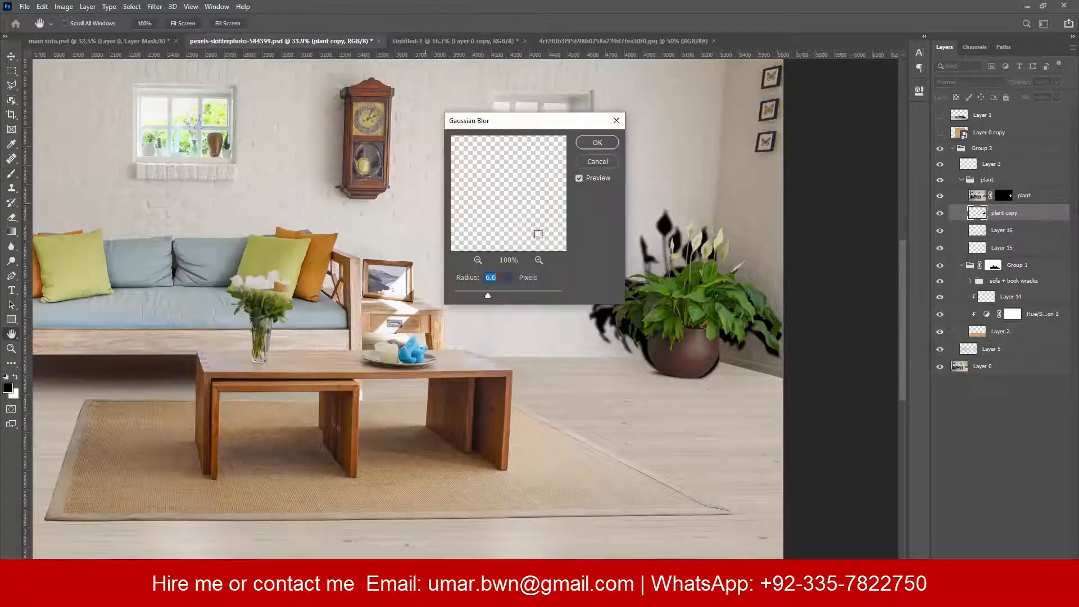
pyautogui.click(597, 144)
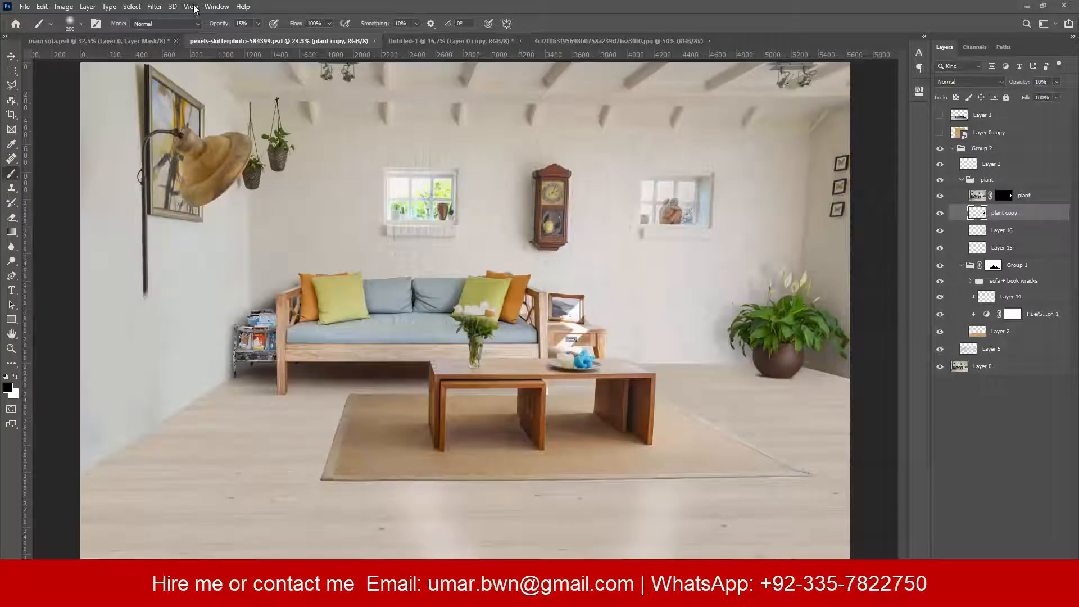
pyautogui.click(154, 7)
pyautogui.moveTo(166, 139)
pyautogui.click(323, 181)
pyautogui.press('Return')
pyautogui.press('b')
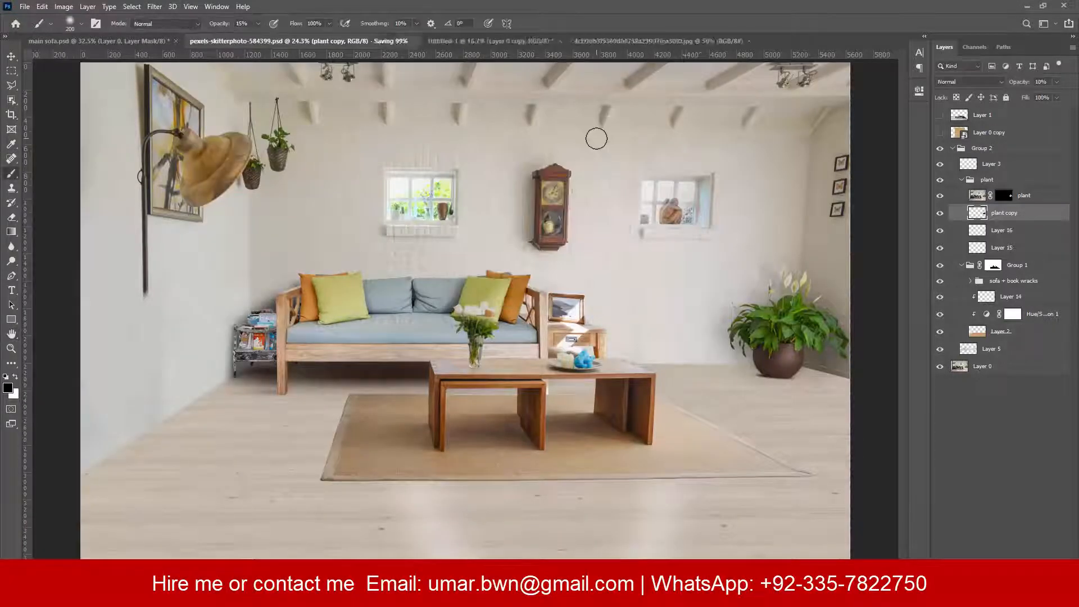
# Hide Group 2 and start a Pen path down the right edge of the original lamp's pole to the tripod joint.
pyautogui.click(940, 148)
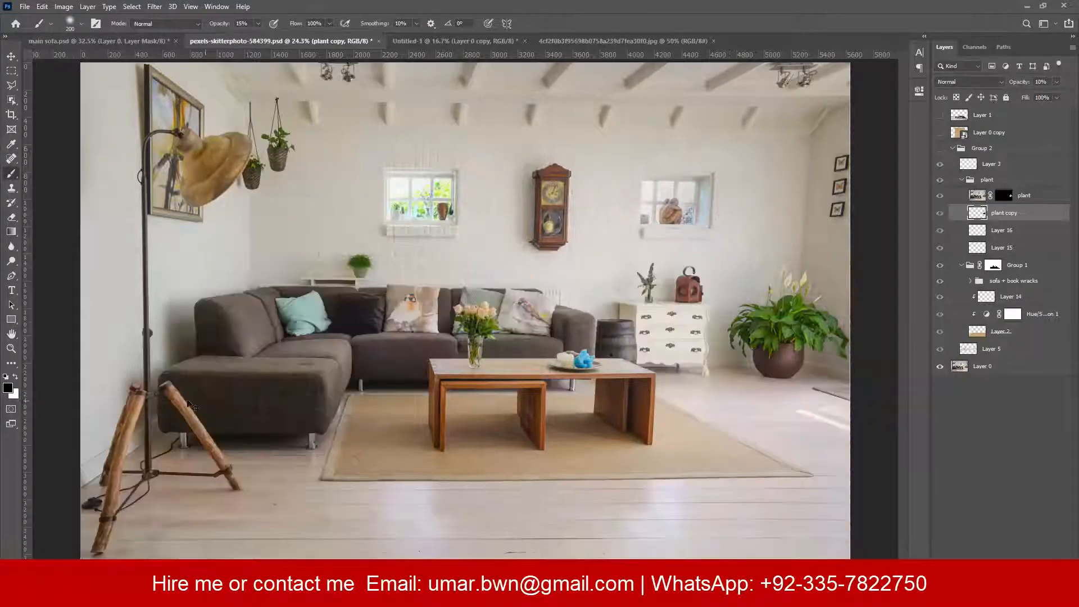
pyautogui.scroll(4, 190, 405)
pyautogui.scroll(-4, 243, 336)
pyautogui.press('p')
pyautogui.scroll(8, 158, 233)
pyautogui.click(231, 200)
pyautogui.scroll(-3, 229, 416)
pyautogui.click(227, 420)
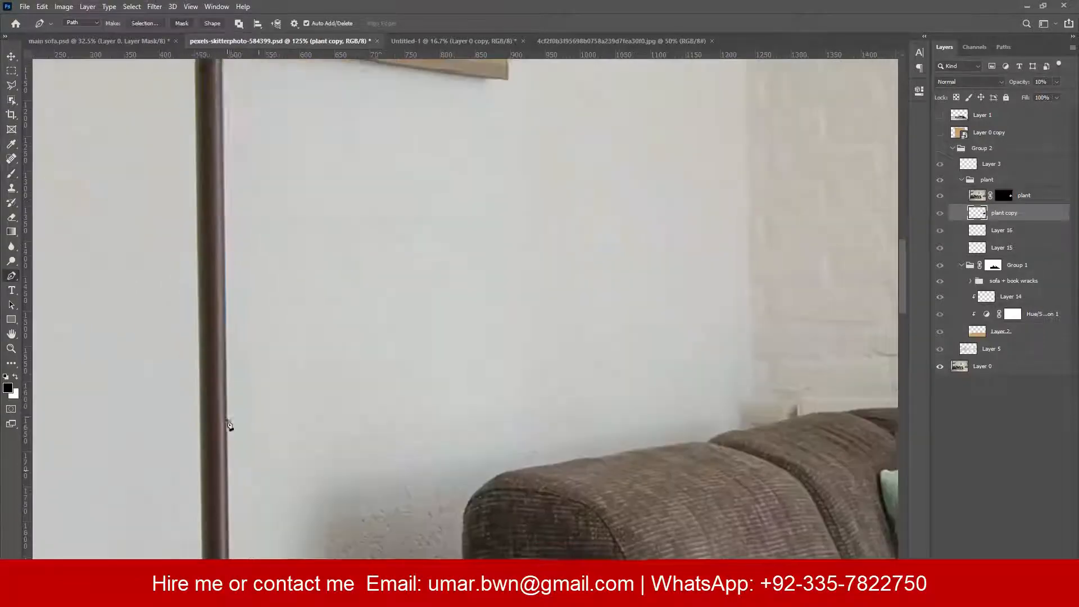
pyautogui.scroll(-4, 230, 425)
pyautogui.scroll(-2, 252, 439)
pyautogui.scroll(-4, 236, 359)
pyautogui.click(230, 349)
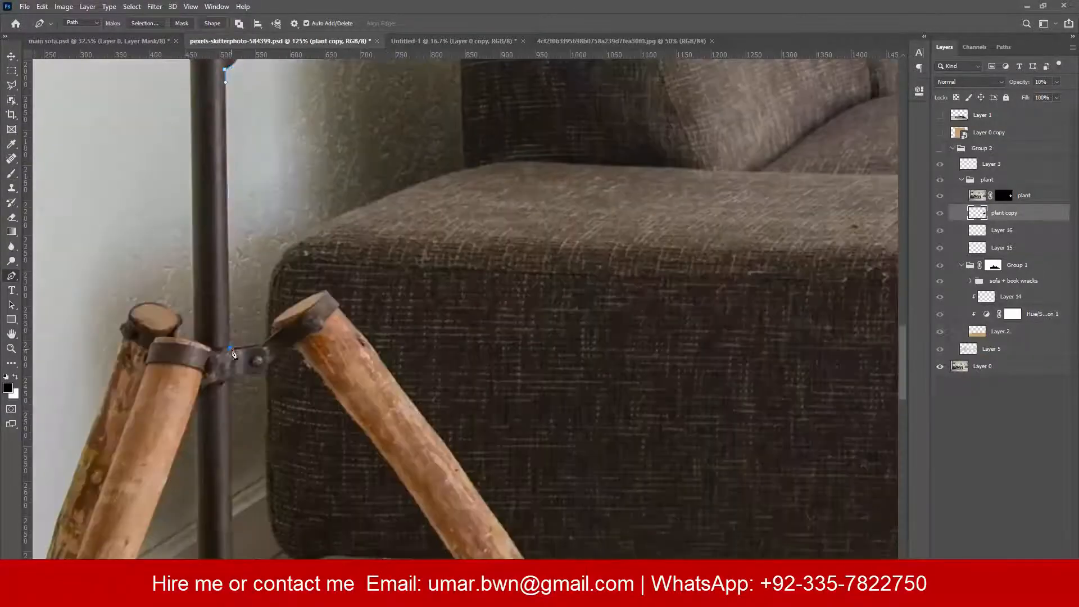
# Continue the path over the tripod joint and down the outer edge of the lamp's right wooden leg.
pyautogui.moveTo(409, 396); pyautogui.dragTo(356, 256)
pyautogui.moveTo(354, 258); pyautogui.dragTo(365, 276)
pyautogui.moveTo(398, 312); pyautogui.dragTo(408, 328)
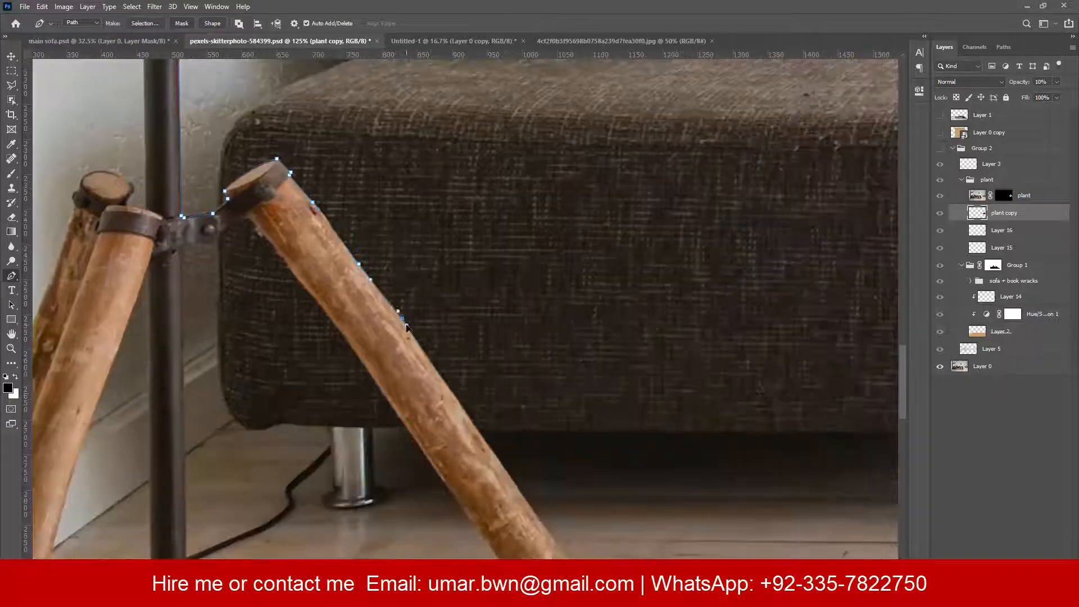
pyautogui.moveTo(441, 376); pyautogui.dragTo(449, 388)
pyautogui.moveTo(455, 399); pyautogui.dragTo(360, 225)
pyautogui.click(379, 253)
# Trace the path around the right leg's metal clamp and along the bottom of its foot.
pyautogui.moveTo(486, 407); pyautogui.dragTo(413, 263)
pyautogui.click(416, 266)
pyautogui.click(426, 274)
pyautogui.click(429, 287)
pyautogui.click(483, 375)
pyautogui.moveTo(482, 382); pyautogui.dragTo(506, 294)
pyautogui.moveTo(494, 307); pyautogui.dragTo(488, 310)
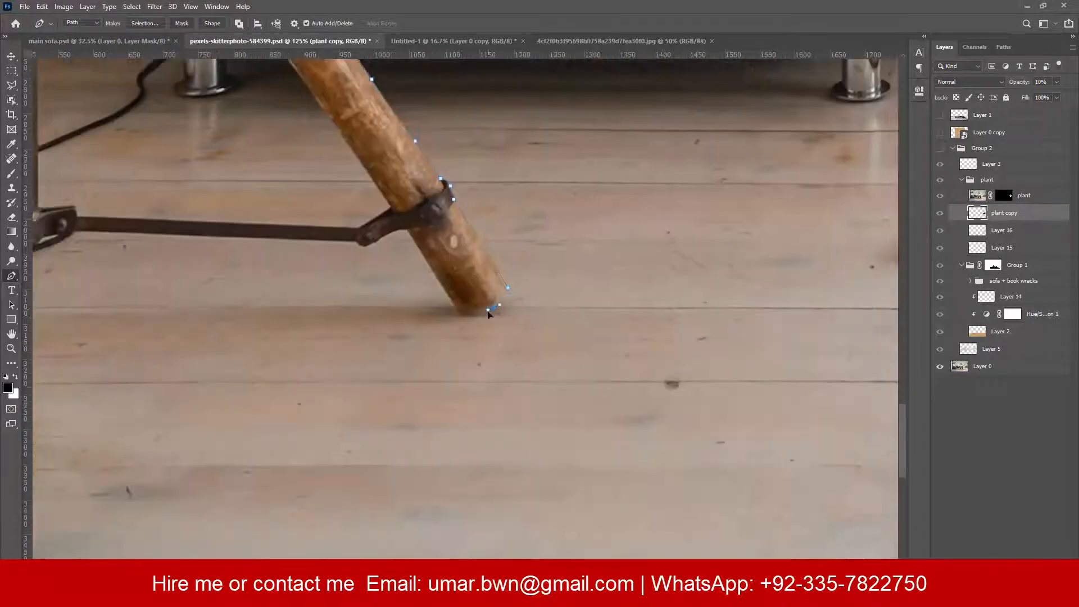
# Continue the path along the horizontal brace to the pole's base and down the hanging cable to the front leg.
pyautogui.hscroll(-5, 355, 242)
pyautogui.click(288, 237)
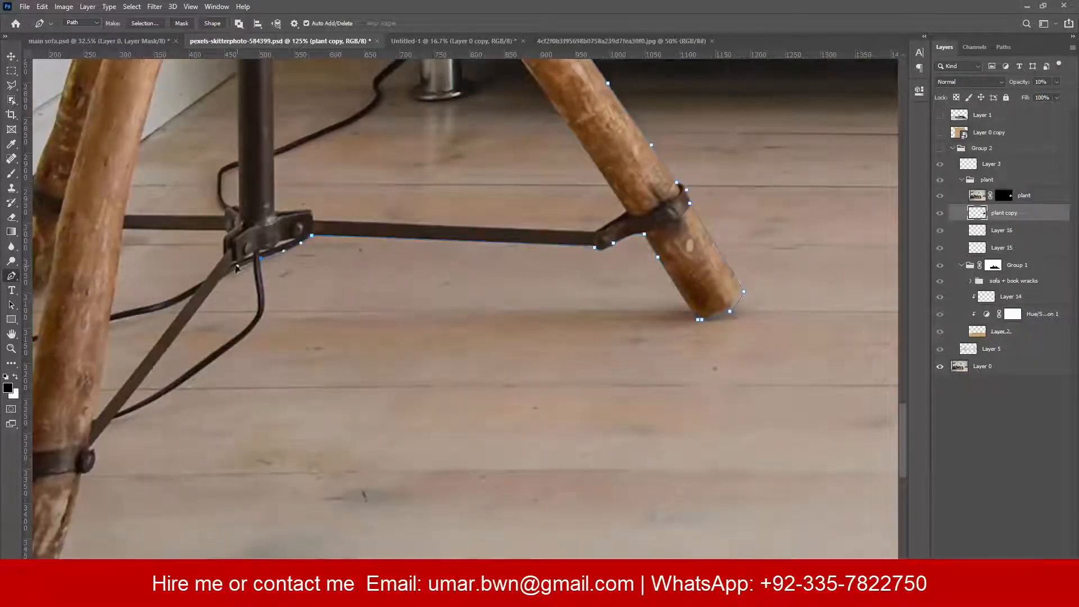
pyautogui.moveTo(236, 267); pyautogui.dragTo(263, 274)
pyautogui.scroll(6, 244, 271)
pyautogui.moveTo(282, 305); pyautogui.dragTo(282, 319)
pyautogui.moveTo(245, 396); pyautogui.dragTo(390, 263)
pyautogui.moveTo(342, 299); pyautogui.dragTo(327, 310)
pyautogui.moveTo(272, 348); pyautogui.dragTo(265, 354)
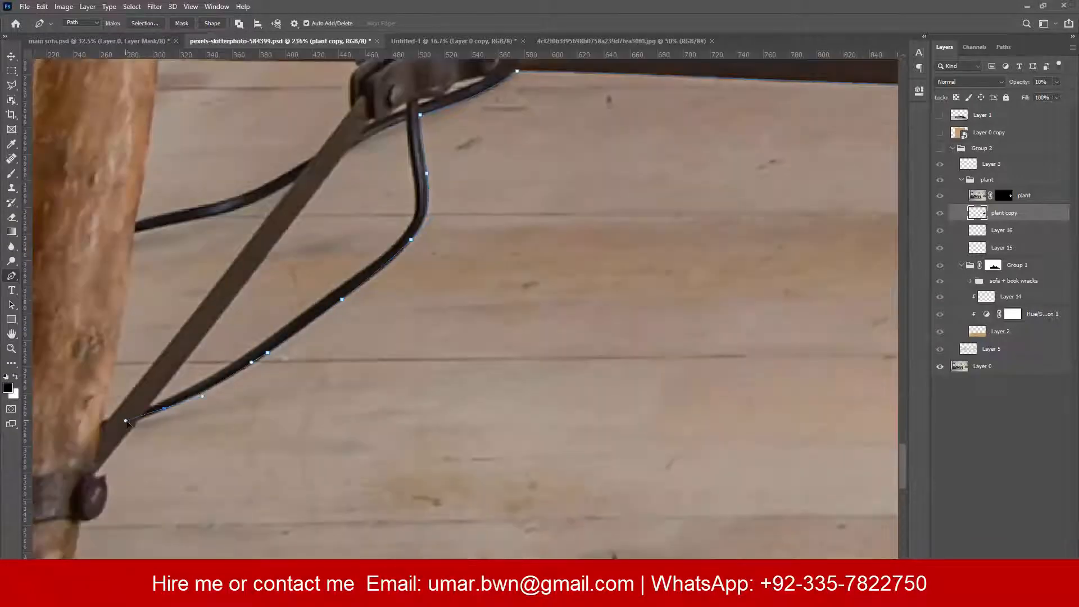
pyautogui.moveTo(136, 413); pyautogui.dragTo(245, 279)
# Trace the path around the front leg's bolt, down its right edge and across the bottom of its foot.
pyautogui.moveTo(207, 335); pyautogui.dragTo(215, 346)
pyautogui.click(195, 386)
pyautogui.moveTo(162, 516); pyautogui.dragTo(274, 331)
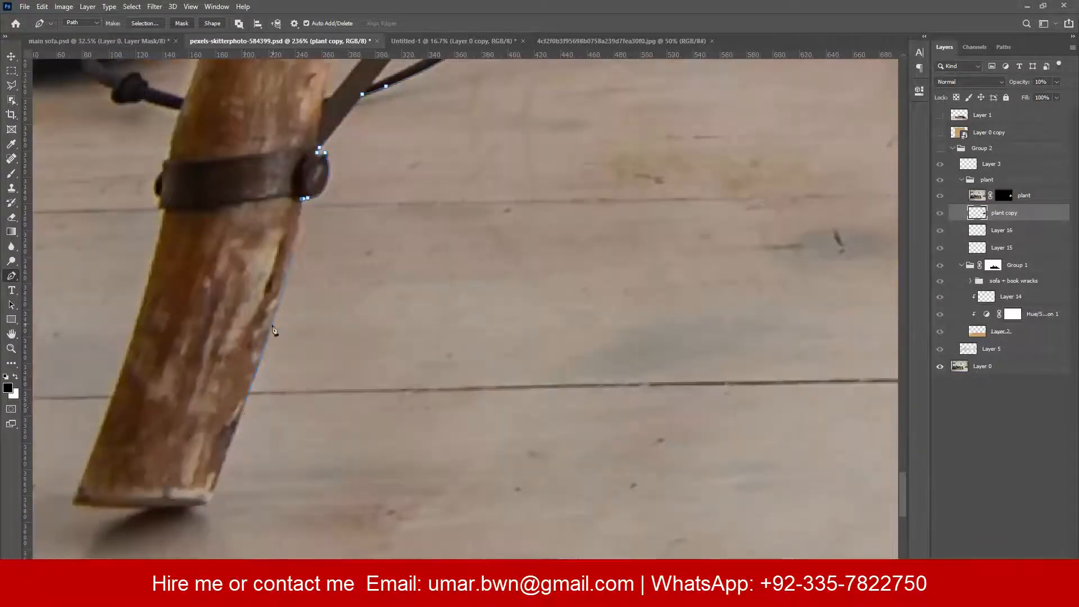
pyautogui.moveTo(197, 508); pyautogui.dragTo(409, 423)
pyautogui.moveTo(359, 424); pyautogui.dragTo(379, 422)
pyautogui.click(288, 417)
# Continue the path around the front leg's clamp, along the knotted cable and around the foot switch back to the leg.
pyautogui.moveTo(378, 130); pyautogui.dragTo(418, 344)
pyautogui.click(412, 309)
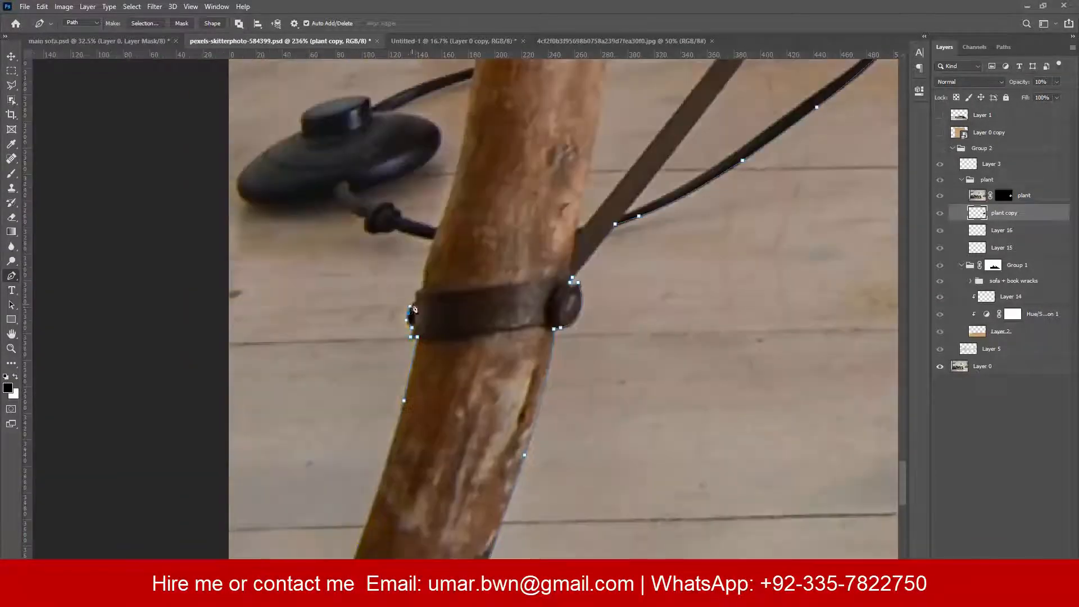
pyautogui.moveTo(434, 239); pyautogui.dragTo(516, 348)
pyautogui.click(477, 339)
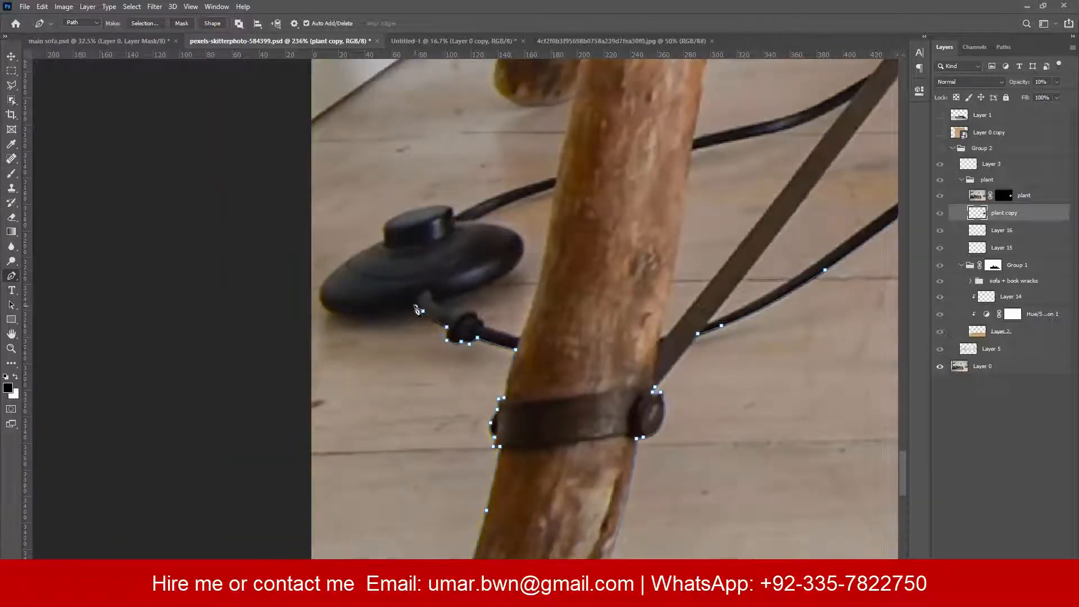
pyautogui.moveTo(583, 152); pyautogui.dragTo(540, 393)
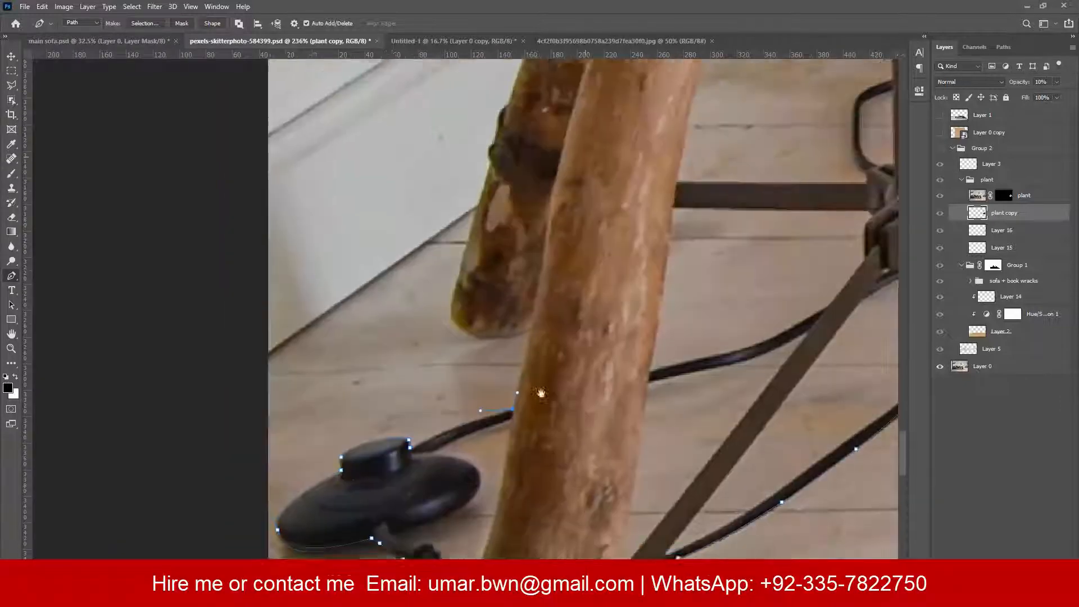
# Trace the path along the bottom of the rear leg's foot and up its outer edge around the lower clamp.
pyautogui.click(512, 420)
pyautogui.click(528, 341)
pyautogui.moveTo(464, 341); pyautogui.dragTo(448, 330)
pyautogui.moveTo(449, 314); pyautogui.dragTo(451, 308)
pyautogui.moveTo(481, 254); pyautogui.dragTo(498, 359)
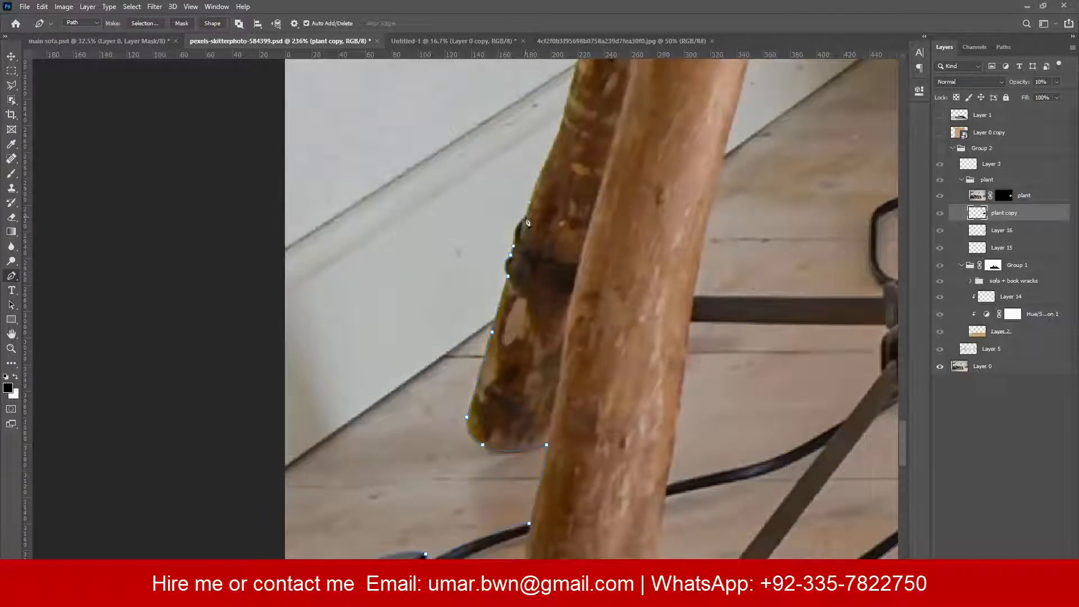
pyautogui.keyDown('alt'); pyautogui.click(526, 218); pyautogui.keyUp('alt')
# Continue the path up the rear leg's outer edge and around the bracket and cut end at its top.
pyautogui.moveTo(553, 135); pyautogui.dragTo(512, 332)
pyautogui.moveTo(516, 334); pyautogui.dragTo(534, 270)
pyautogui.moveTo(612, 85); pyautogui.dragTo(524, 425)
pyautogui.click(480, 395)
pyautogui.moveTo(511, 294); pyautogui.dragTo(508, 283)
pyautogui.moveTo(518, 267); pyautogui.dragTo(532, 262)
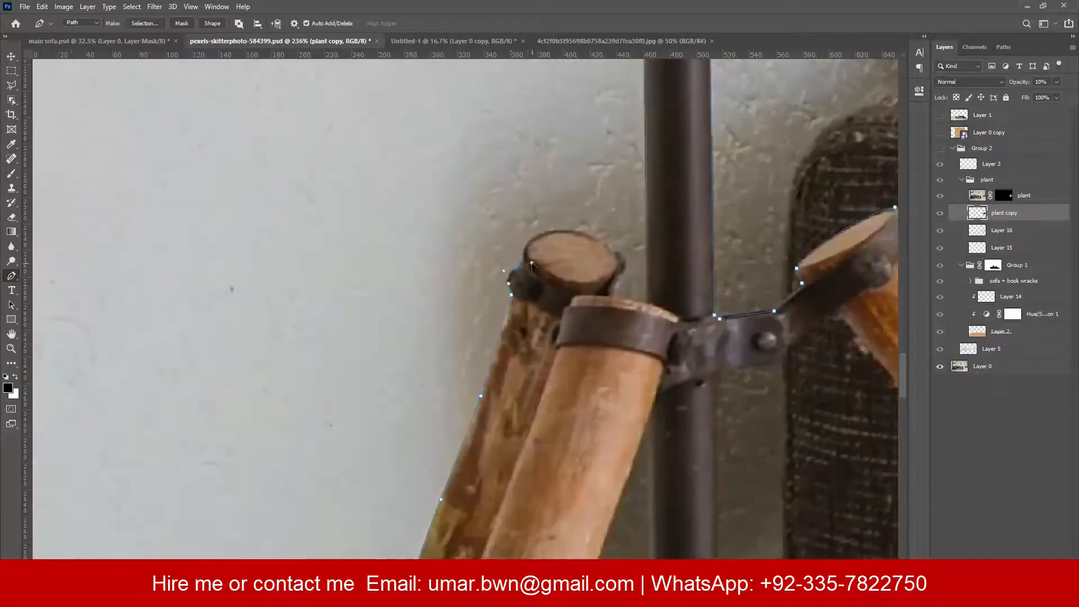
pyautogui.moveTo(640, 84); pyautogui.dragTo(577, 176)
pyautogui.scroll(-5, 588, 232)
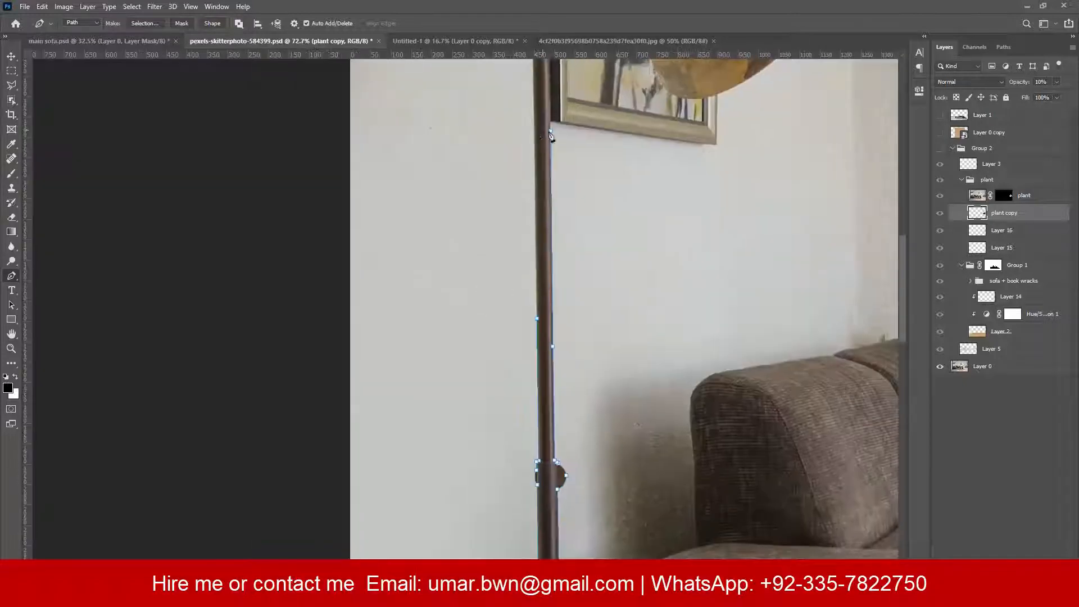
# Trace the inner opening bounded by the front leg, the upper cable and the diagonal brace.
pyautogui.scroll(6, 358, 365)
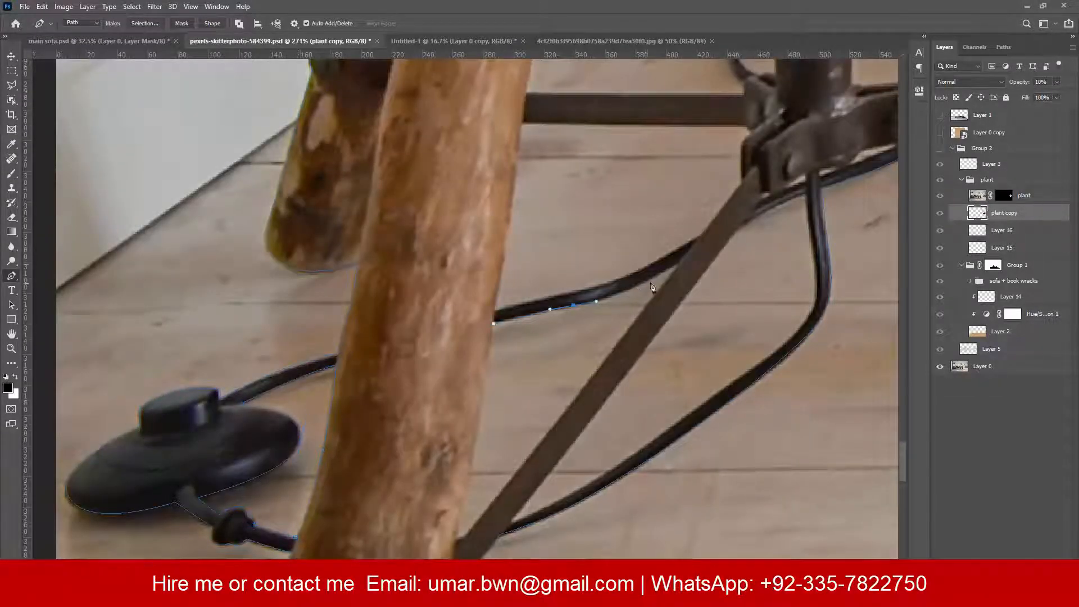
pyautogui.moveTo(652, 287); pyautogui.dragTo(682, 201)
pyautogui.click(587, 337)
pyautogui.click(550, 382)
pyautogui.click(511, 430)
# Trace the openings between the diagonal brace and hanging cable and between the front leg and the pole.
pyautogui.moveTo(839, 114); pyautogui.dragTo(617, 186)
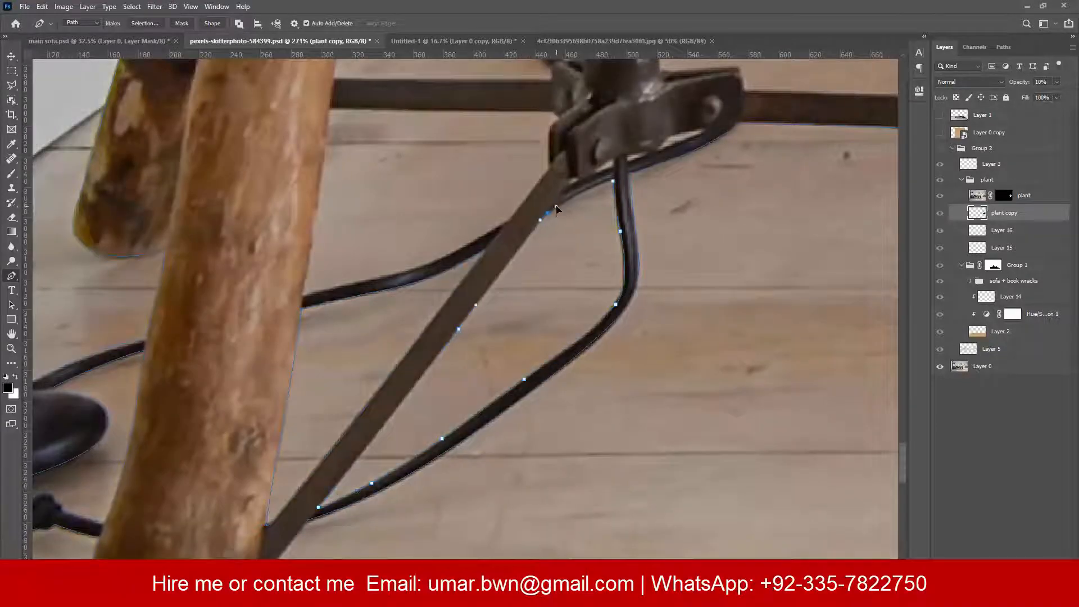
pyautogui.moveTo(557, 209); pyautogui.dragTo(485, 328)
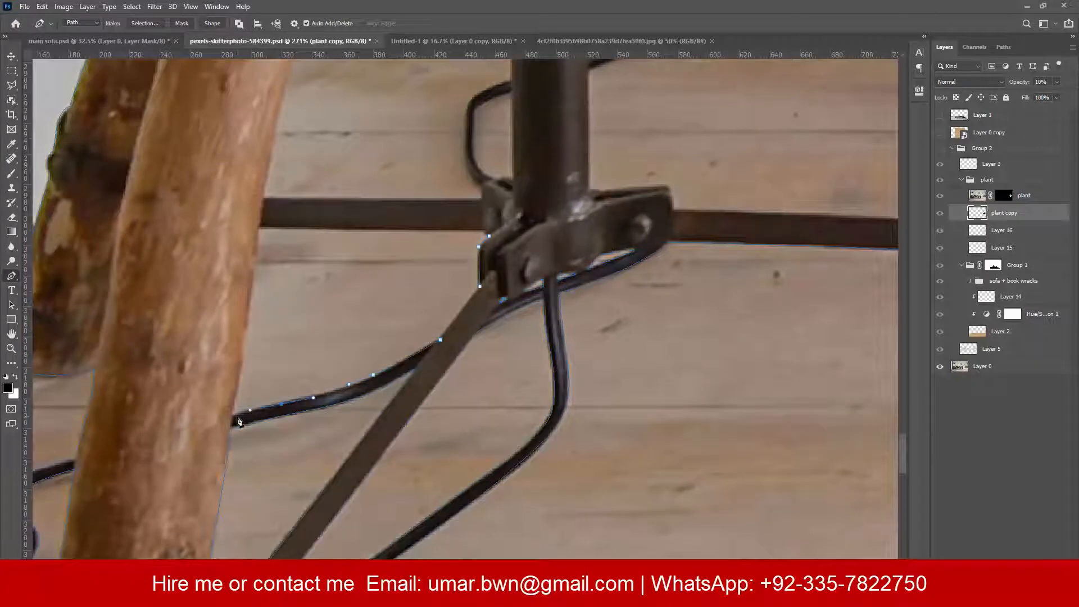
pyautogui.moveTo(521, 188); pyautogui.dragTo(517, 415)
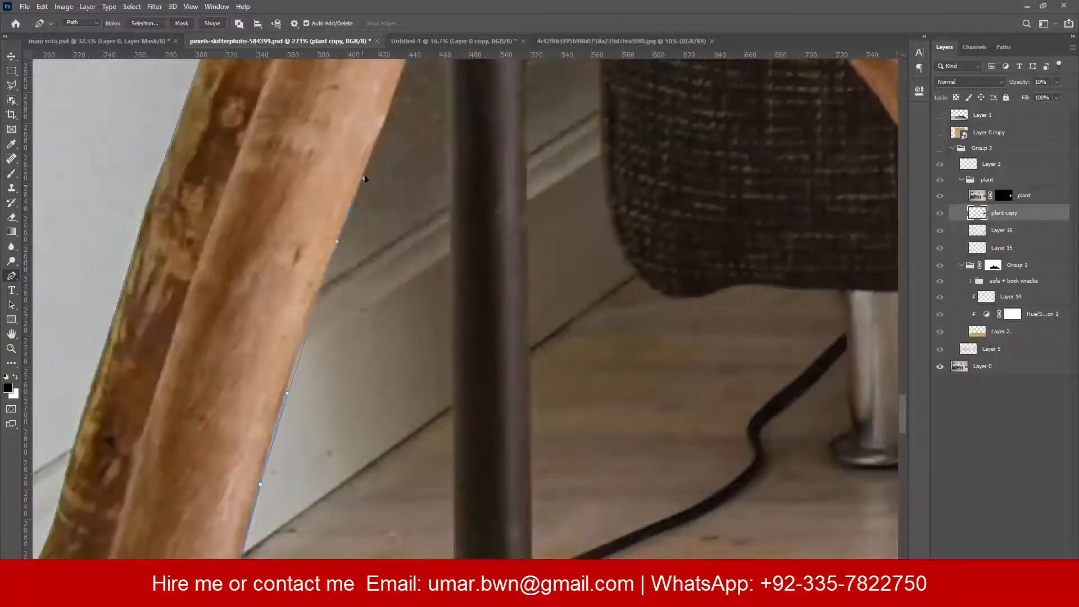
pyautogui.scroll(6, 554, 366)
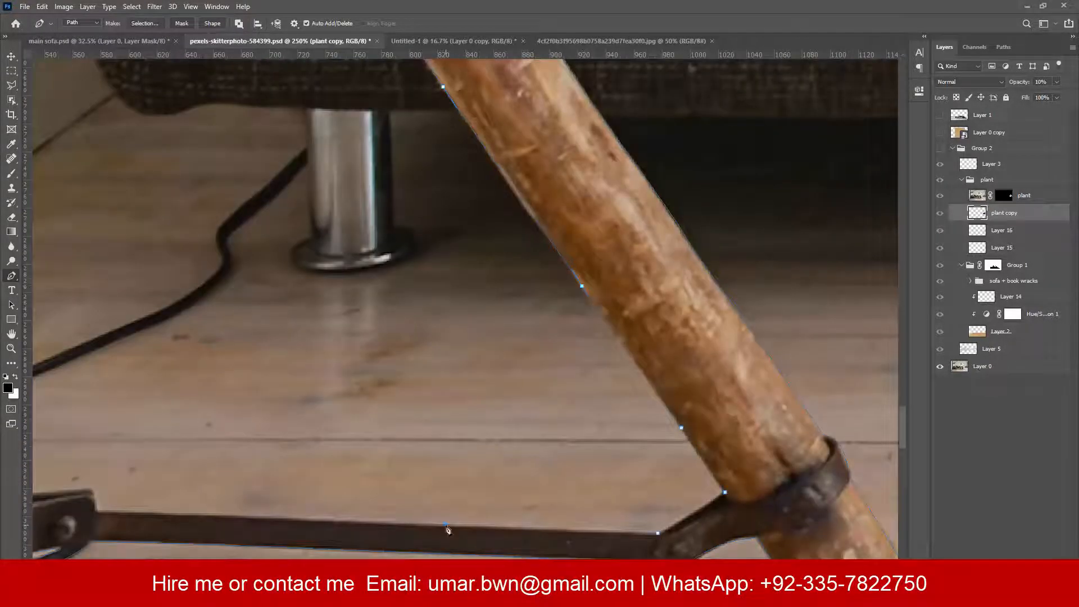
# Trace the opening between the right leg and the pole, following the horizontal brace and the hub's bracket.
pyautogui.moveTo(447, 528); pyautogui.dragTo(719, 404)
pyautogui.click(371, 388)
pyautogui.click(304, 373)
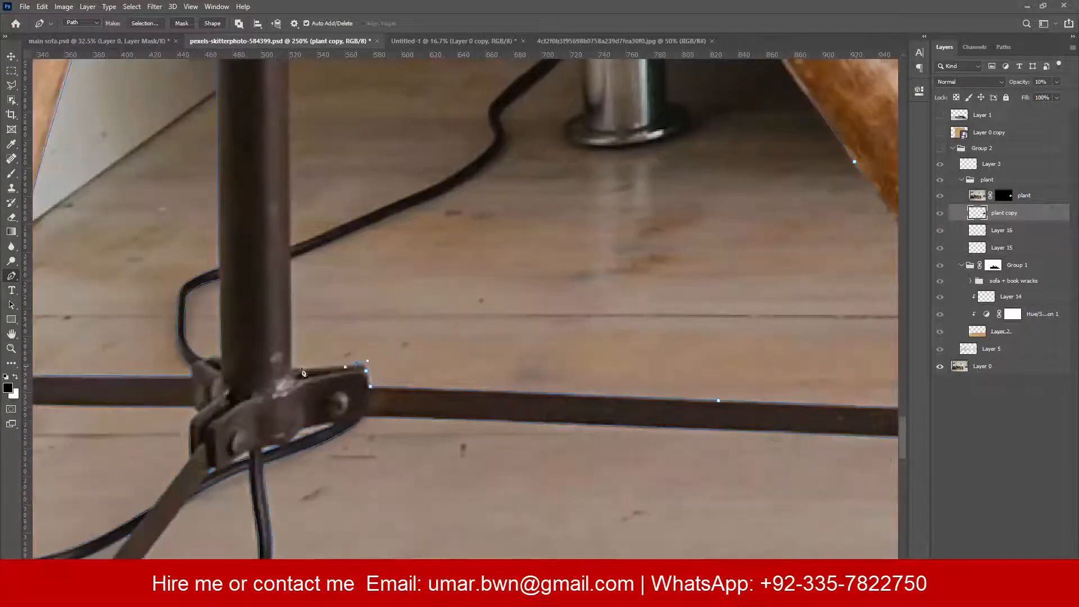
pyautogui.moveTo(296, 275); pyautogui.dragTo(323, 497)
pyautogui.moveTo(328, 171); pyautogui.dragTo(353, 455)
pyautogui.click(390, 123)
pyautogui.click(460, 67)
pyautogui.moveTo(604, 113); pyautogui.dragTo(562, 248)
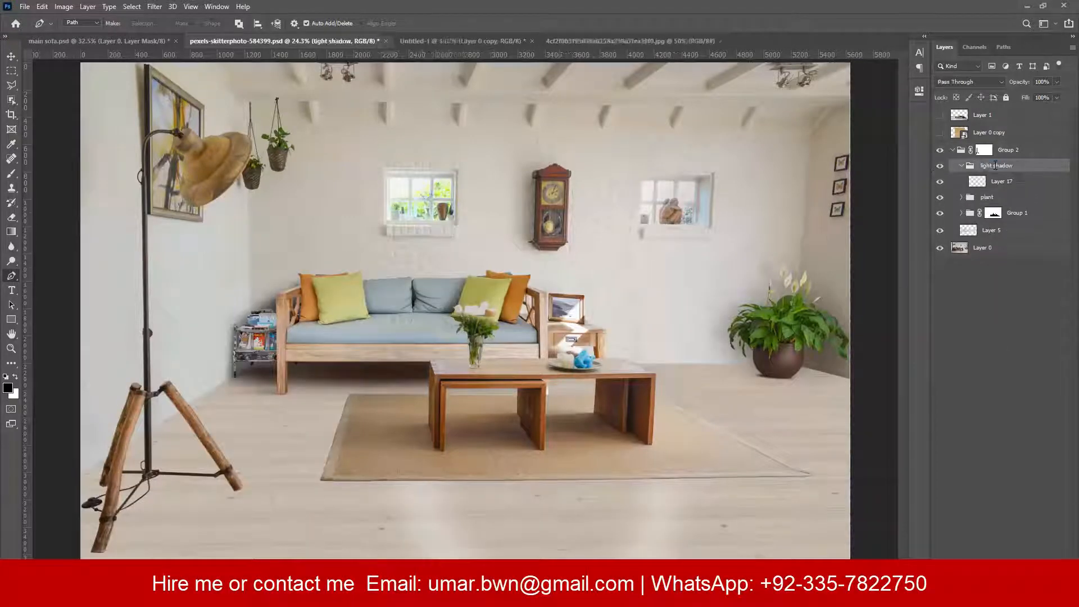
# Paint a soft black dab on Layer 17 in the light shadow group and flatten it beside the lamp's right foot.
pyautogui.click(284, 465)
pyautogui.hotkey('ctrl', 't')
pyautogui.moveTo(284, 399)
pyautogui.mouseDown()
pyautogui.moveTo(284, 458)
pyautogui.moveTo(219, 489)
pyautogui.mouseUp()
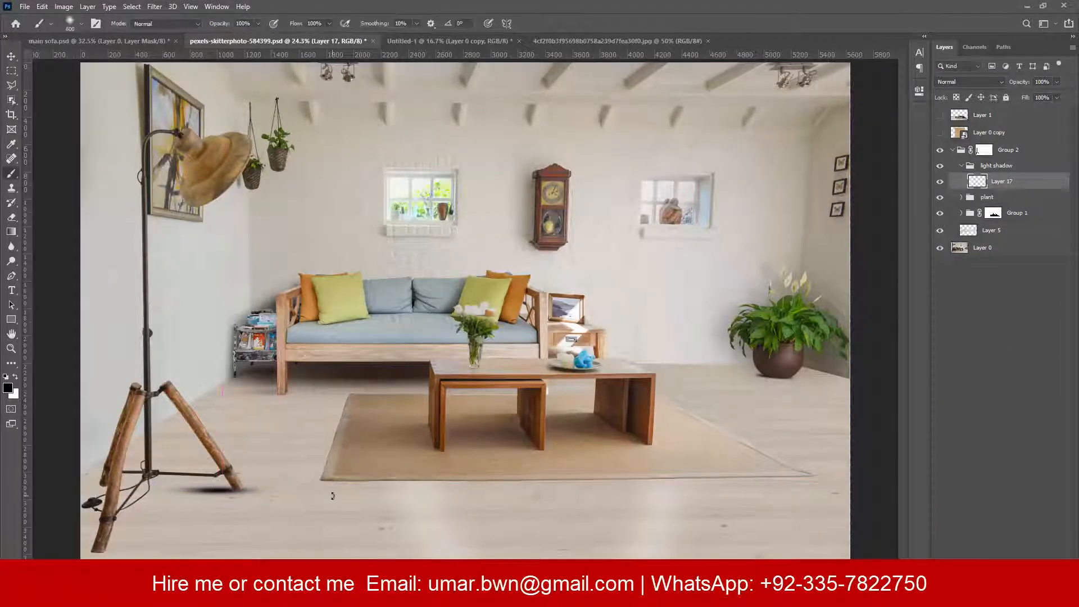
pyautogui.press('Return')
# Set the flattened shadow's opacity to 35% and position it beneath the lamp's right foot.
pyautogui.press('v')
pyautogui.moveTo(1017, 82); pyautogui.dragTo(1000, 83)
pyautogui.moveTo(224, 488); pyautogui.dragTo(266, 484)
pyautogui.click(940, 150)
pyautogui.click(940, 150)
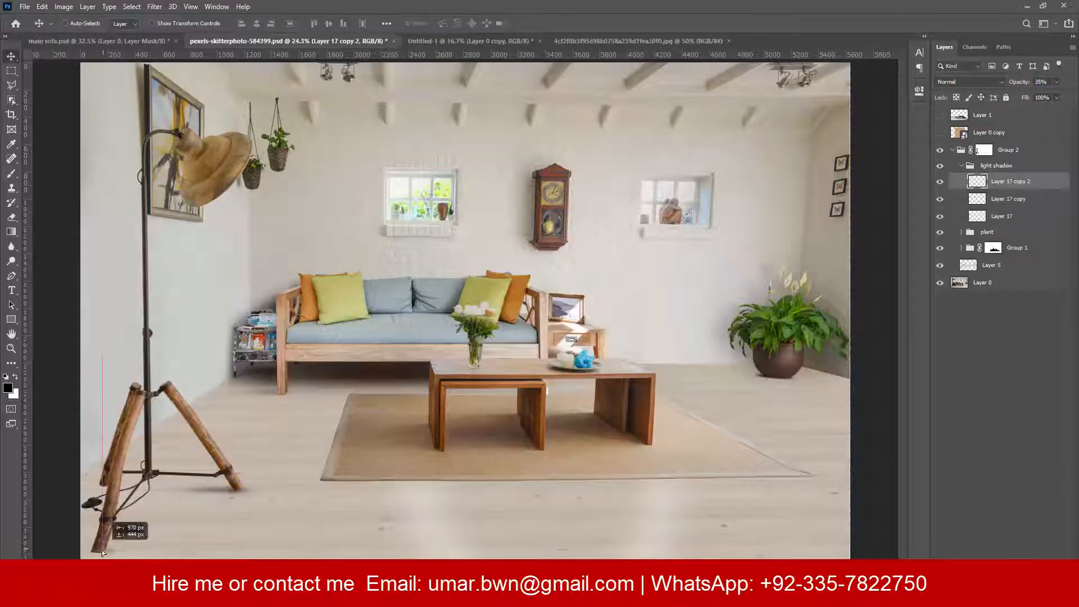
# Fit a duplicate shadow under the lamp's front foot and place another copy at 94% opacity beside the rear foot.
pyautogui.scroll(3, 103, 550)
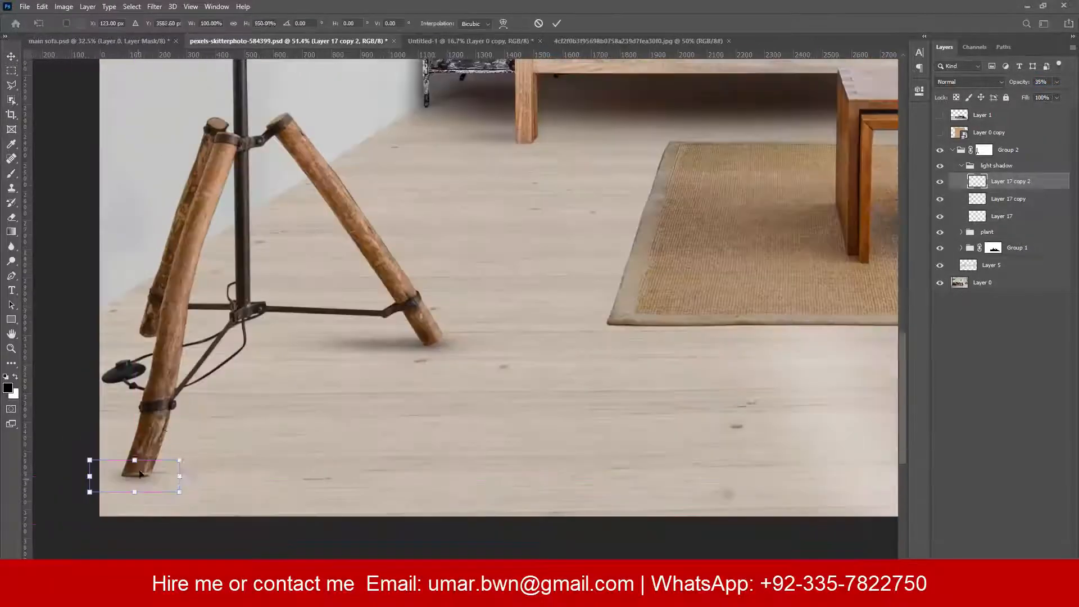
pyautogui.scroll(-3, 140, 494)
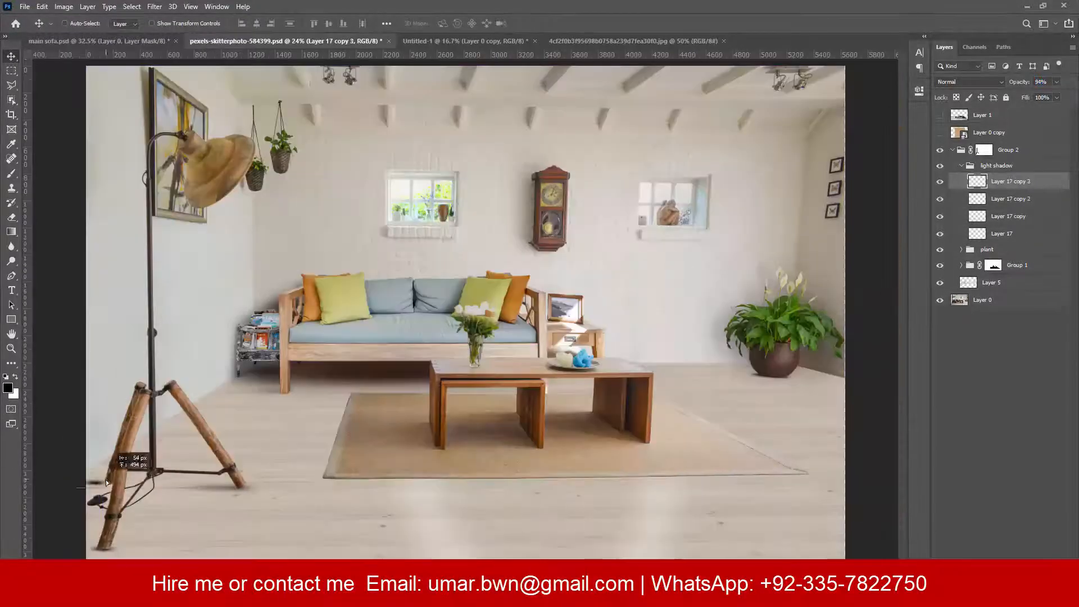
pyautogui.hotkey('ctrl', 'j')
# Duplicate the Layer 17 shadow twice beneath the lamp and clip a Hue/Saturation adjustment to the light shadow group.
pyautogui.click(1003, 236)
pyautogui.hotkey('ctrl', 'j')
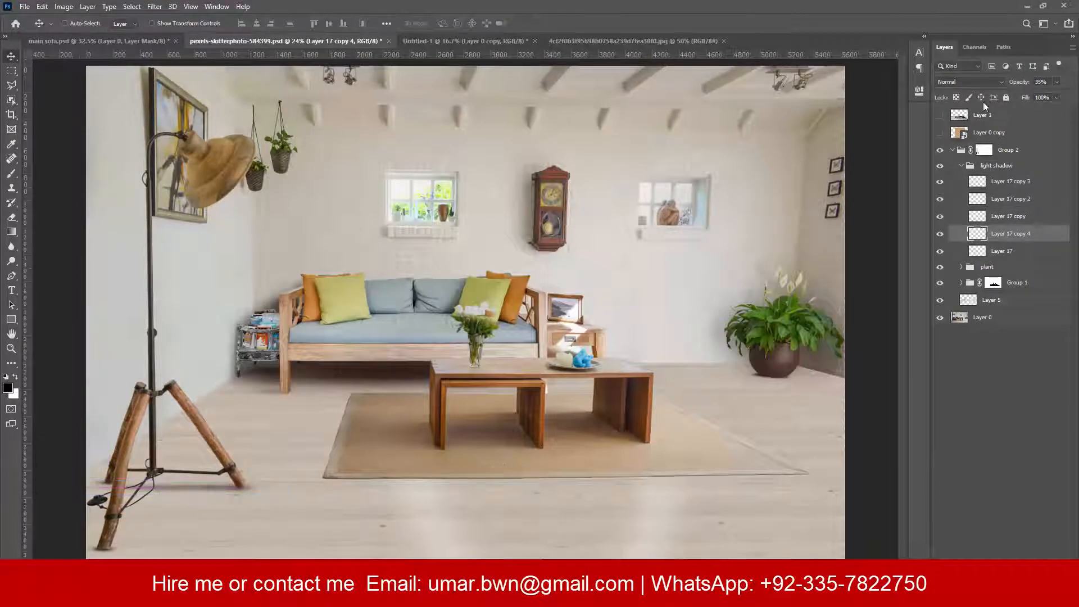
pyautogui.hotkey('ctrl', 'j')
pyautogui.moveTo(135, 455); pyautogui.dragTo(380, 489)
pyautogui.click(1003, 183)
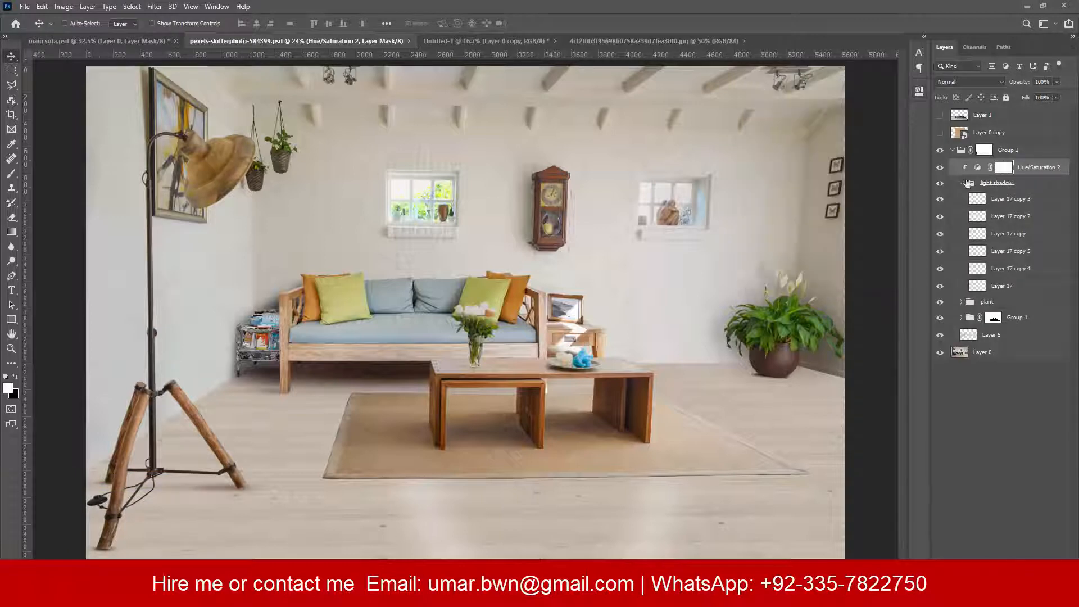
# Clip a Brightness/Contrast adjustment over the floor and erase its darkening from the foreground with a soft eraser enlarged to 1500 px.
pyautogui.press('e')
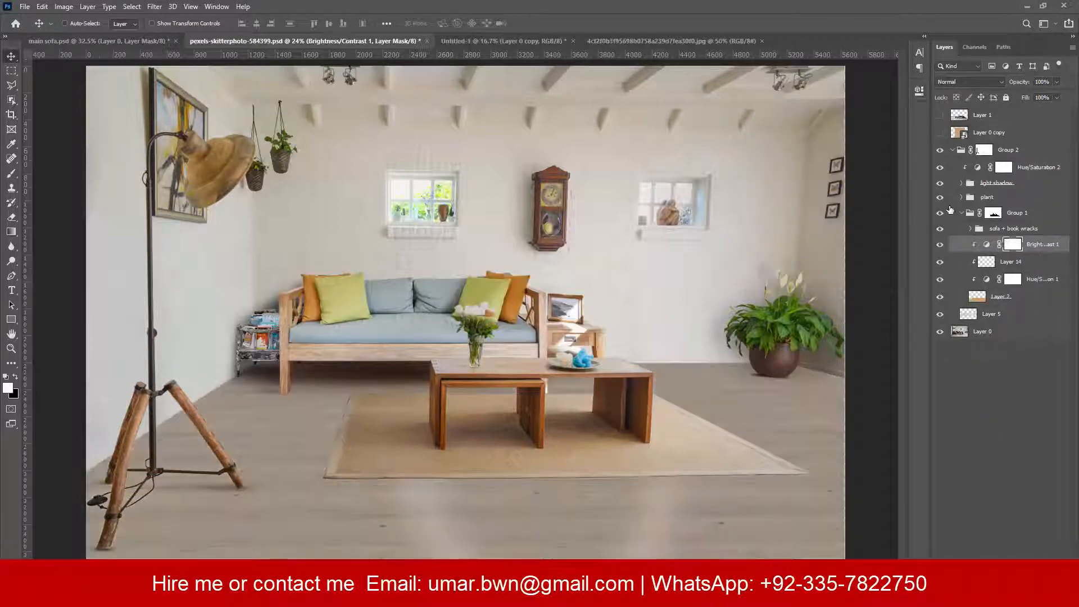
pyautogui.moveTo(675, 393)
pyautogui.mouseDown()
pyautogui.moveTo(818, 476)
pyautogui.moveTo(591, 409)
pyautogui.moveTo(730, 559)
pyautogui.moveTo(615, 516)
pyautogui.moveTo(473, 548)
pyautogui.moveTo(278, 535)
pyautogui.moveTo(415, 560)
pyautogui.moveTo(394, 548)
pyautogui.mouseUp()
pyautogui.press(']')
pyautogui.press(']')
pyautogui.press(']')
pyautogui.press(']')
pyautogui.press(']')
pyautogui.press(']')
pyautogui.press(']')
pyautogui.press(']')
pyautogui.press(']')
pyautogui.press(']')
pyautogui.hotkey('ctrl', '-')
# Collapse Group 2 and add a coral-to-red Gradient Map above it in Overlay mode at 18% opacity.
pyautogui.click(1006, 149)
pyautogui.click(952, 149)
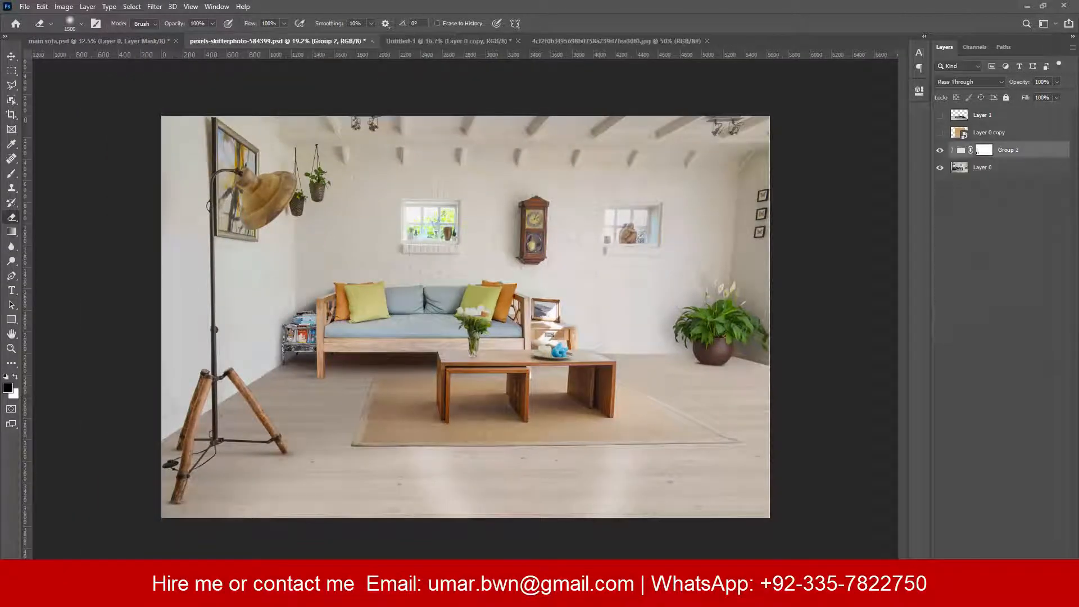
pyautogui.click(821, 120)
pyautogui.click(759, 216)
pyautogui.click(938, 156)
pyautogui.scroll(-12, 991, 81)
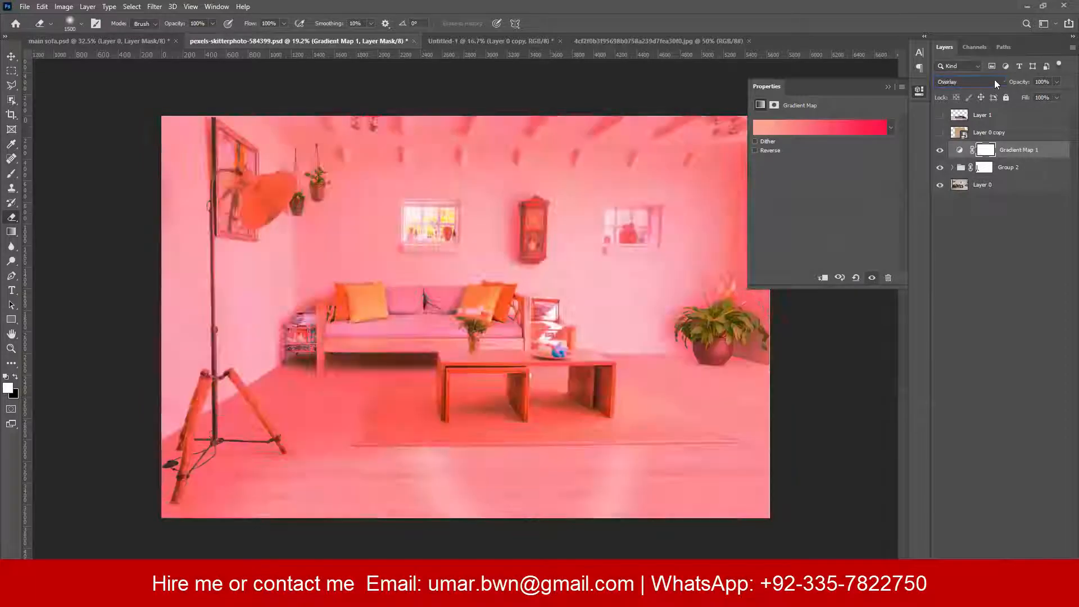
pyautogui.moveTo(1019, 81); pyautogui.dragTo(978, 81)
pyautogui.click(959, 150)
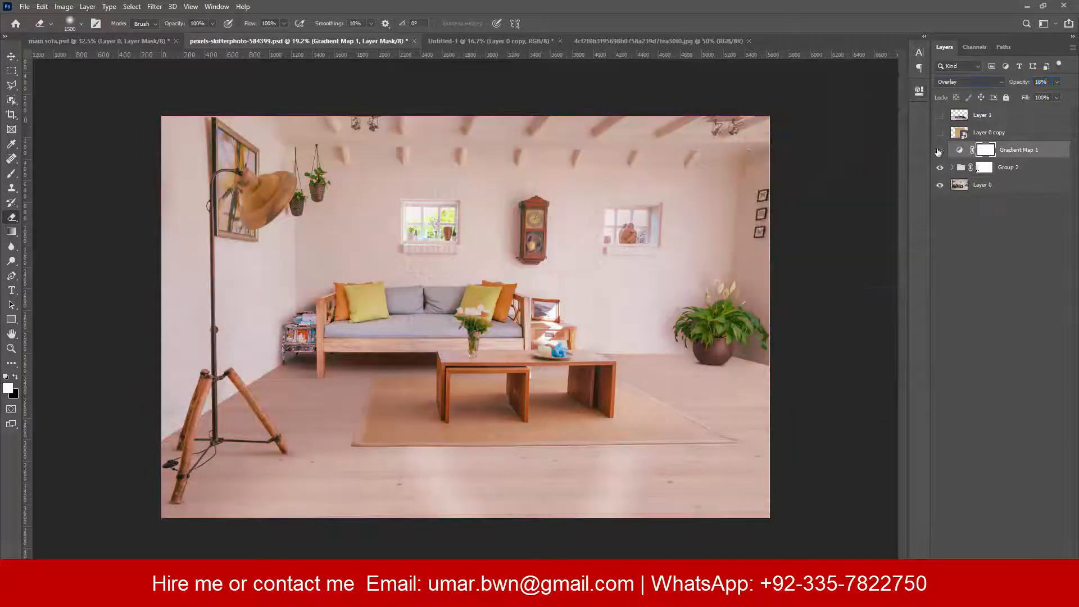
pyautogui.click(994, 566)
pyautogui.click(1007, 426)
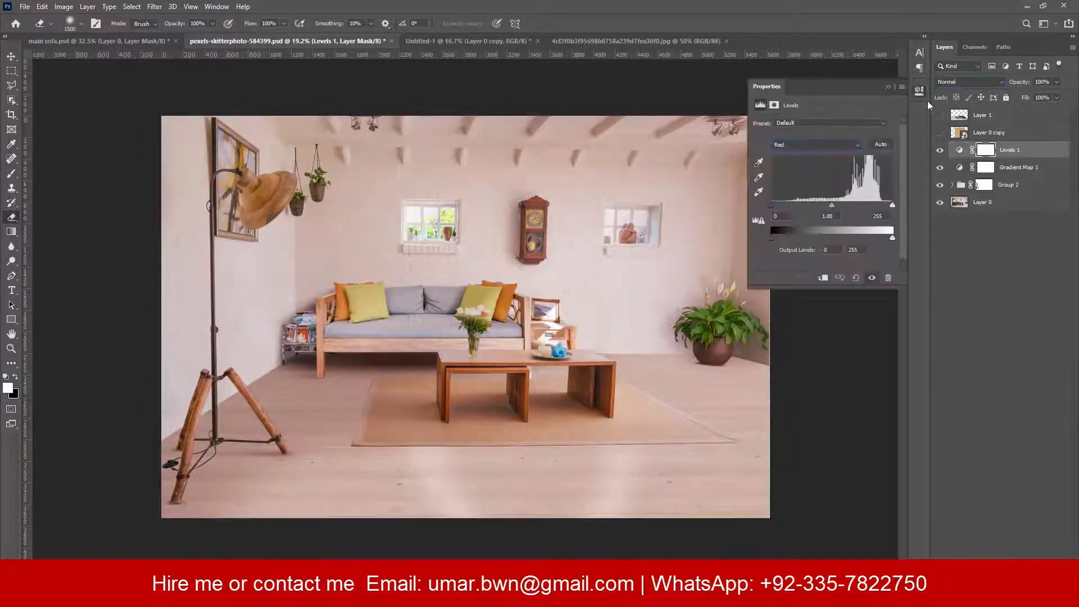
pyautogui.hotkey('ctrl', 'z')
# Add a Curves adjustment above the Gradient Map and adjust its individual red, green and blue channel curves.
pyautogui.click(995, 567)
pyautogui.click(1012, 434)
pyautogui.click(819, 139)
pyautogui.click(798, 157)
pyautogui.click(850, 192)
pyautogui.click(819, 139)
pyautogui.click(798, 166)
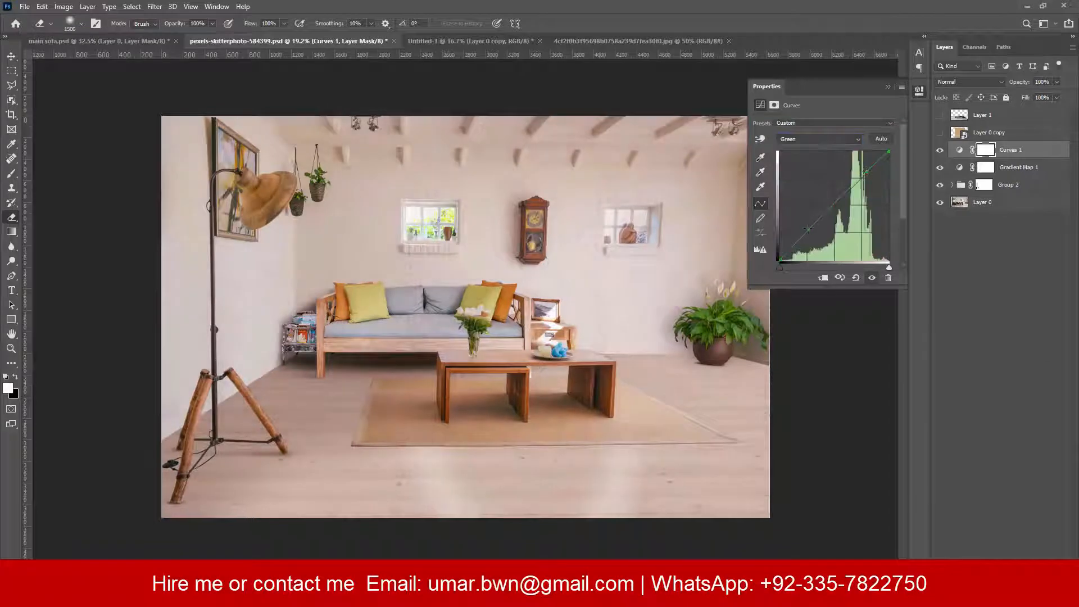
pyautogui.click(819, 139)
pyautogui.click(817, 175)
# Stamp the visible layers into a smart object and apply a Camera Raw filter with sharpening 27 and noise reduction 3.
pyautogui.hotkey('ctrl', 'shift', 'alt', 'e')
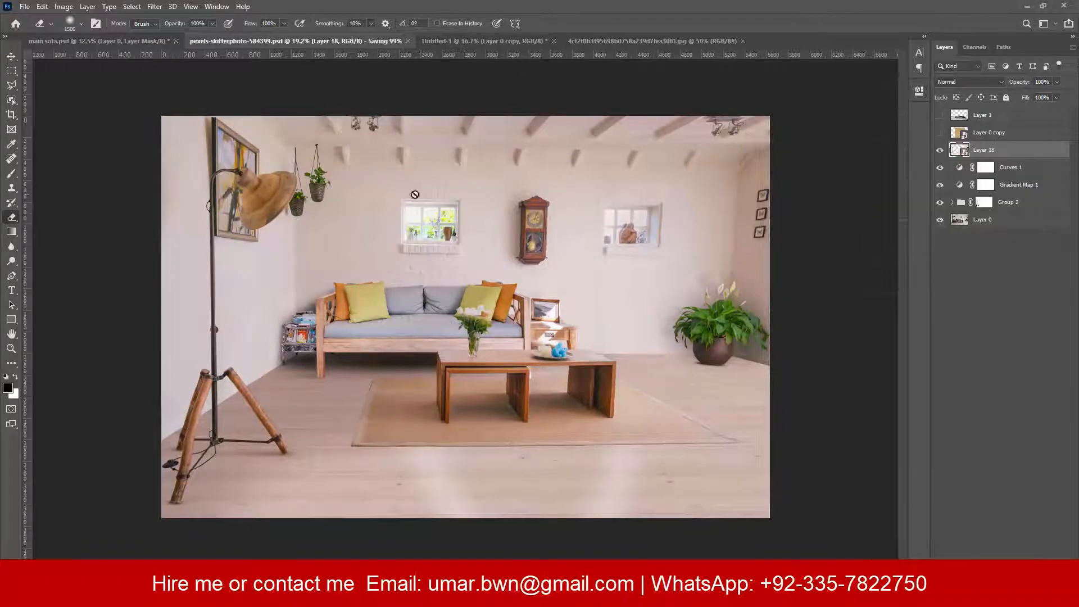
pyautogui.click(154, 6)
pyautogui.click(188, 73)
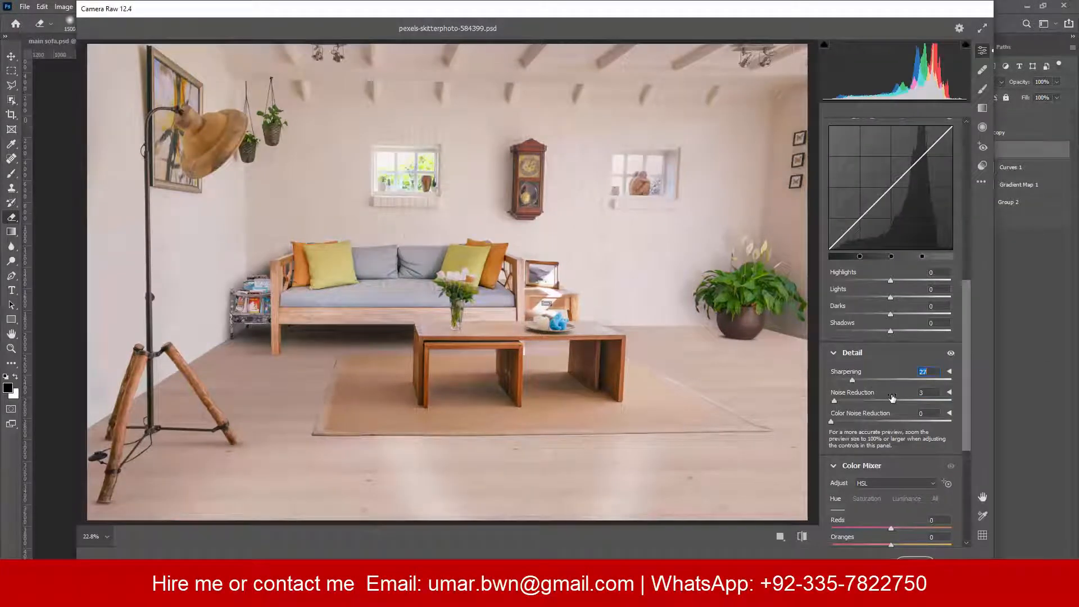
pyautogui.scroll(-2, 864, 452)
pyautogui.click(957, 564)
# Hide the merged layer, Curves and Gradient Map, and clone wood grain over the side table's sunlit top on a new clipped layer.
pyautogui.scroll(10, 650, 376)
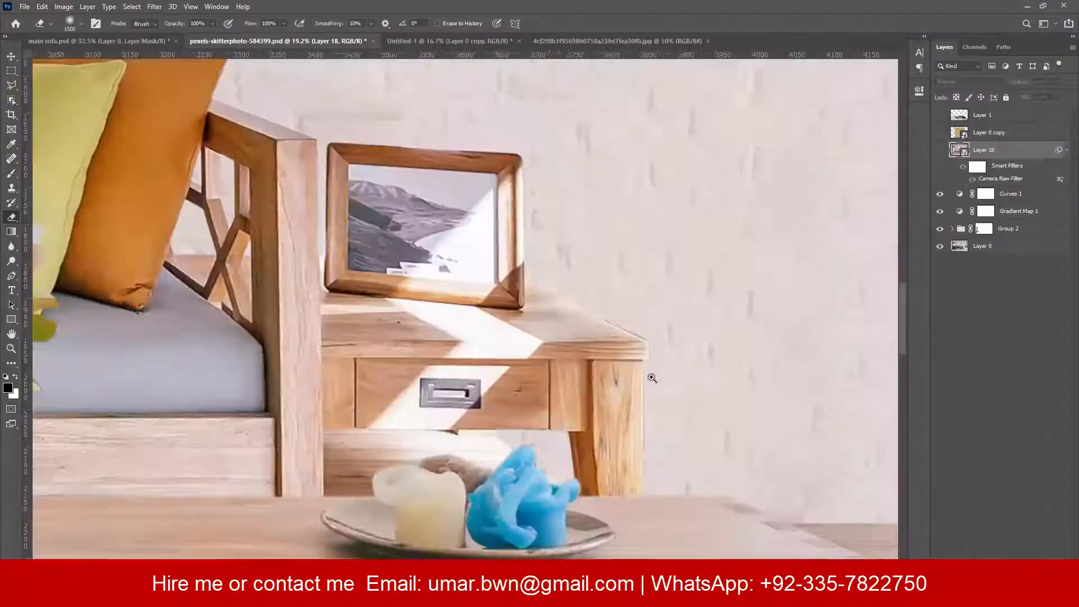
pyautogui.press('v')
pyautogui.moveTo(940, 151); pyautogui.dragTo(940, 230)
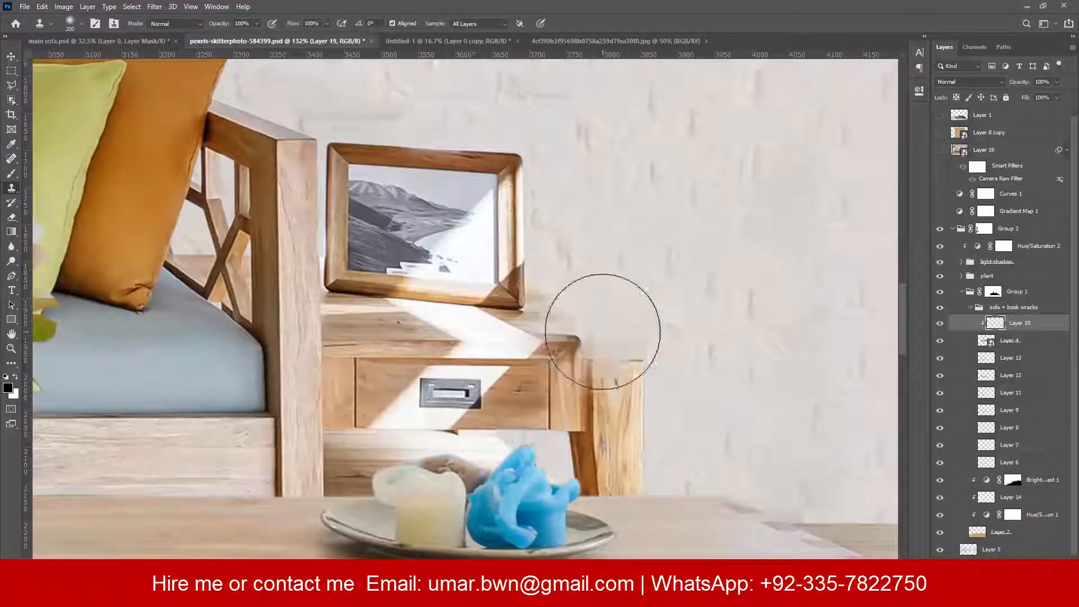
pyautogui.moveTo(614, 332); pyautogui.dragTo(587, 311)
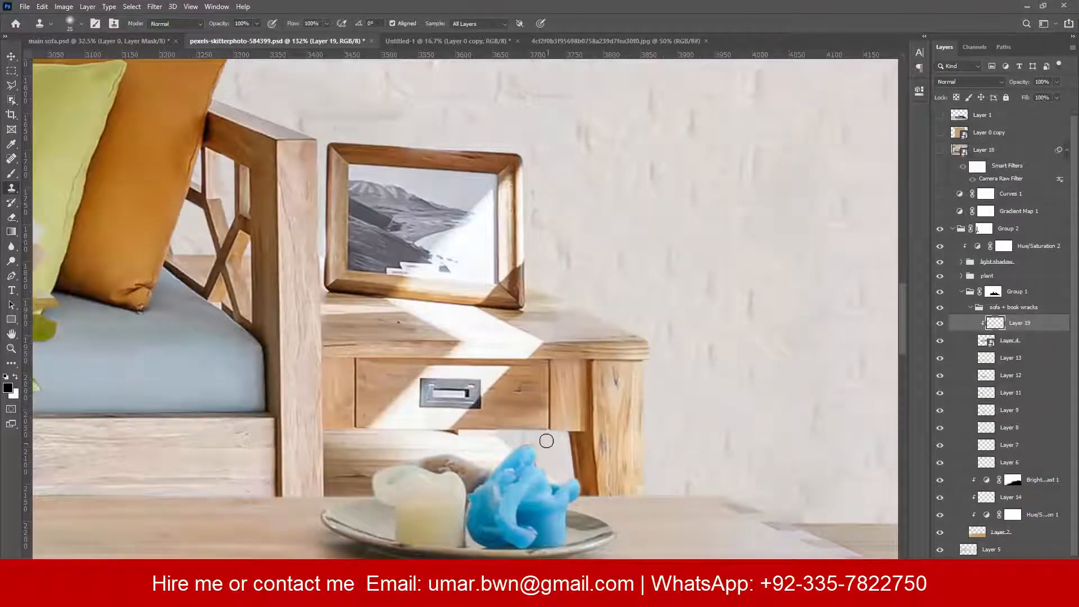
pyautogui.moveTo(472, 355)
pyautogui.mouseDown()
pyautogui.moveTo(517, 360)
pyautogui.moveTo(446, 325)
pyautogui.mouseUp()
pyautogui.keyDown('alt'); pyautogui.click(436, 344); pyautogui.keyUp('alt')
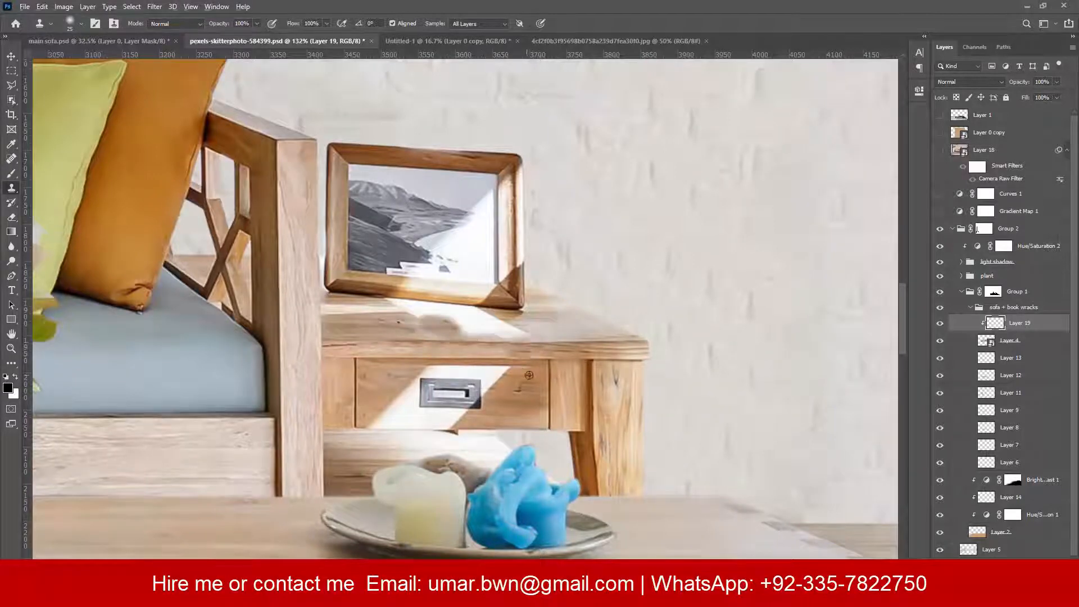
# Select the drawer's metal handle plate with the Polygonal Lasso and invert the selection to protect it.
pyautogui.scroll(8, 412, 404)
pyautogui.press('p')
pyautogui.press('l')
pyautogui.click(430, 409)
pyautogui.click(430, 347)
pyautogui.click(558, 351)
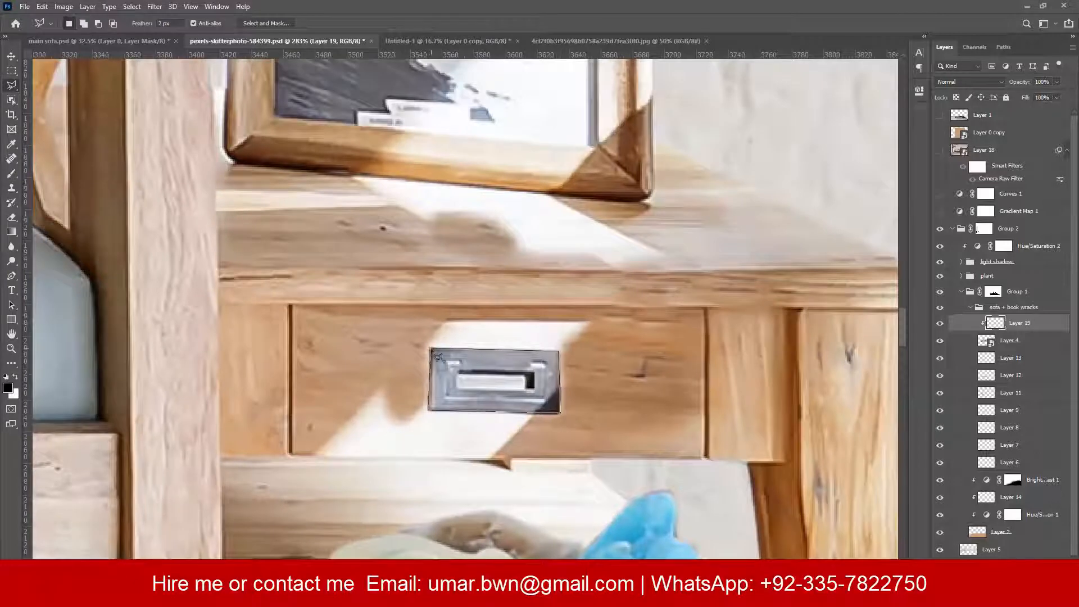
pyautogui.click(432, 349)
pyautogui.hotkey('ctrl', 'shift', 'i')
# Clone wood grain over the bright light patches on the drawer front around the handle plate and clear the selection.
pyautogui.press('s')
pyautogui.keyDown('alt'); pyautogui.click(368, 385); pyautogui.keyUp('alt')
pyautogui.moveTo(378, 396); pyautogui.dragTo(346, 446)
pyautogui.keyDown('alt'); pyautogui.click(373, 397); pyautogui.keyUp('alt')
pyautogui.moveTo(397, 419); pyautogui.dragTo(432, 424)
pyautogui.moveTo(458, 333); pyautogui.dragTo(585, 350)
pyautogui.keyDown('alt'); pyautogui.click(629, 417); pyautogui.keyUp('alt')
pyautogui.moveTo(534, 421)
pyautogui.mouseDown()
pyautogui.moveTo(559, 424)
pyautogui.moveTo(470, 440)
pyautogui.moveTo(505, 430)
pyautogui.mouseUp()
pyautogui.keyDown('alt'); pyautogui.click(401, 425); pyautogui.keyUp('alt')
pyautogui.moveTo(450, 449)
pyautogui.mouseDown()
pyautogui.moveTo(384, 448)
pyautogui.moveTo(431, 445)
pyautogui.moveTo(412, 463)
pyautogui.mouseUp()
pyautogui.scroll(2, 370, 478)
pyautogui.hotkey('ctrl', 'd')
# Outline the area along the drawer's lower edge and clone away the remaining light patches on the drawer front.
pyautogui.press('l')
pyautogui.click(477, 502)
pyautogui.doubleClick(295, 502)
pyautogui.press('s')
pyautogui.hotkey('ctrl', 'd')
pyautogui.moveTo(596, 420)
pyautogui.mouseDown()
pyautogui.moveTo(484, 453)
pyautogui.moveTo(493, 482)
pyautogui.mouseUp()
# Select the drawer's handle plate with the Polygonal Lasso, excluding the light pull in its centre.
pyautogui.press('p')
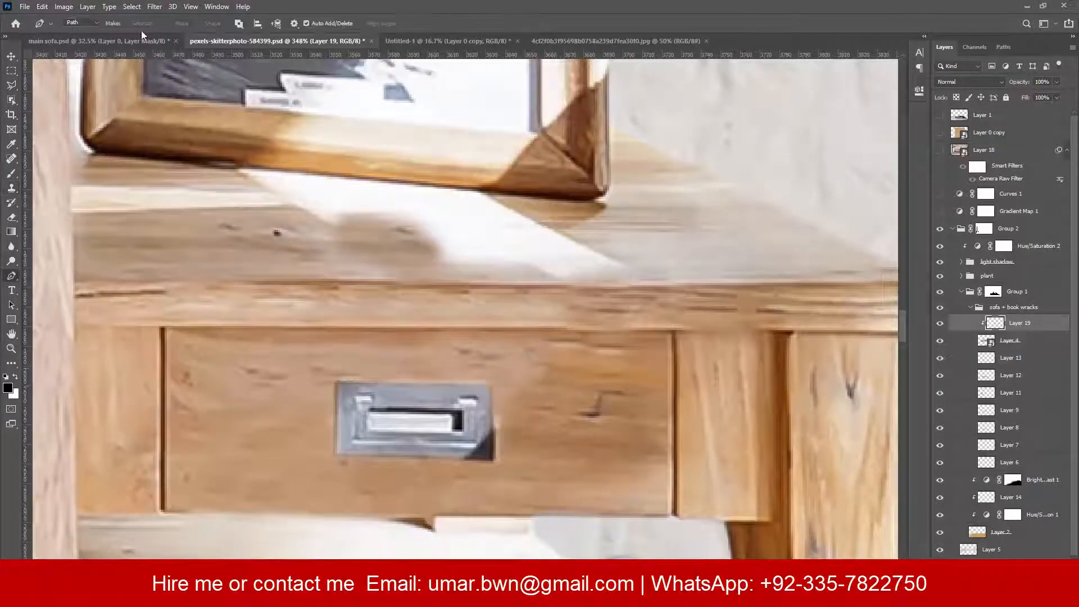
pyautogui.press('l')
pyautogui.click(337, 383)
pyautogui.click(492, 386)
pyautogui.doubleClick(336, 457)
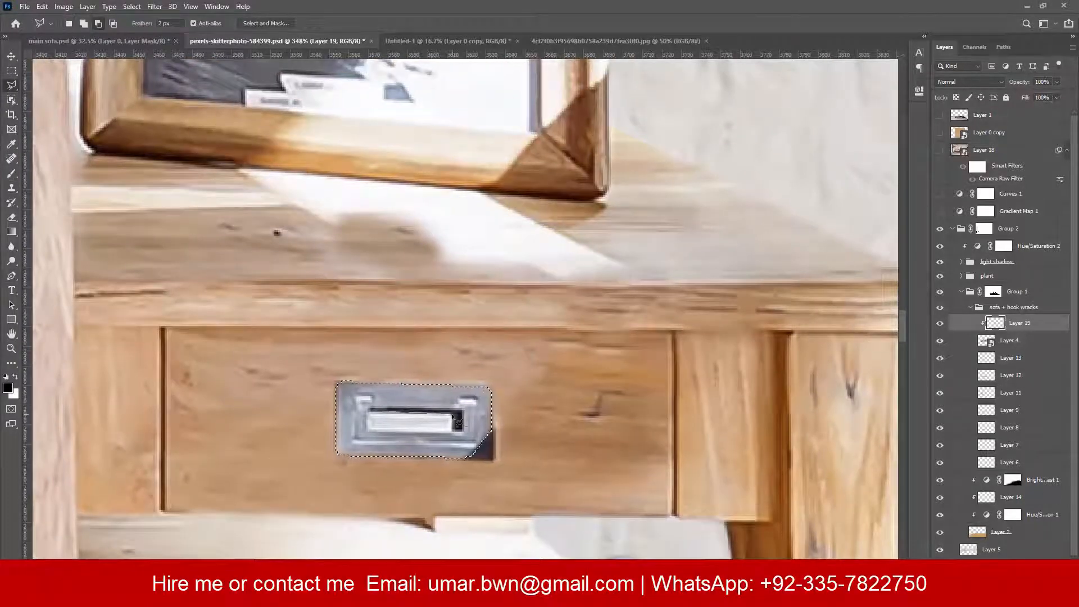
pyautogui.click(452, 415)
pyautogui.click(452, 431)
pyautogui.doubleClick(368, 432)
# Darken the selected handle plate with a Brightness/Contrast adjustment of lower brightness and higher contrast, and reselect Layer 19.
pyautogui.click(1005, 563)
pyautogui.click(1028, 360)
pyautogui.moveTo(824, 155); pyautogui.dragTo(754, 156)
pyautogui.moveTo(823, 177)
pyautogui.mouseDown()
pyautogui.moveTo(804, 179)
pyautogui.moveTo(871, 188)
pyautogui.mouseUp()
pyautogui.click(888, 87)
pyautogui.click(1019, 341)
pyautogui.press('s')
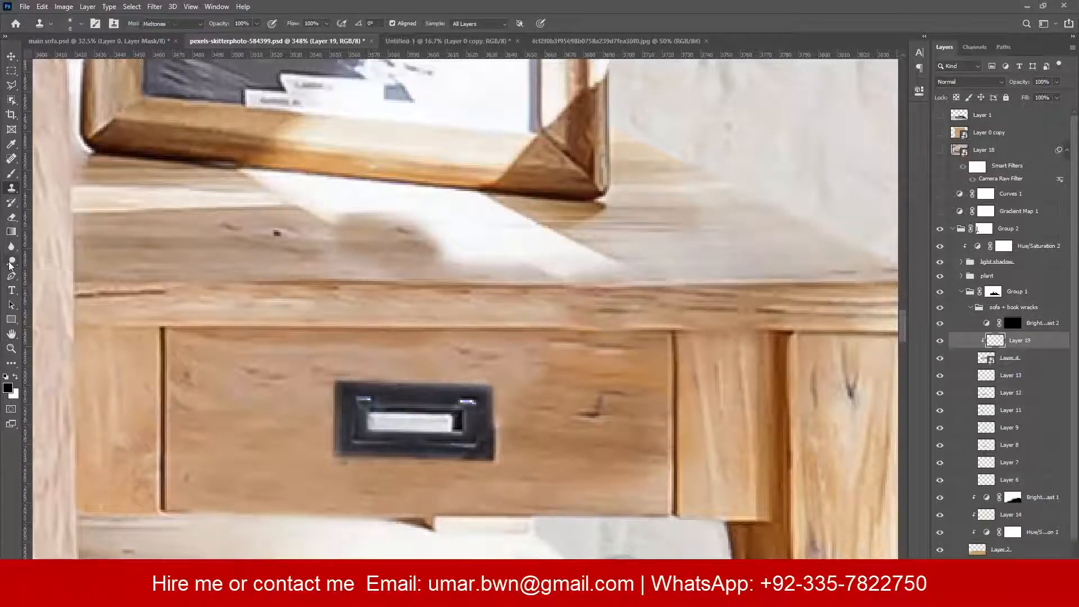
# Retouch the right end of the drawer's dark handle plate with the Clone Stamp at 27% opacity.
pyautogui.click(11, 262)
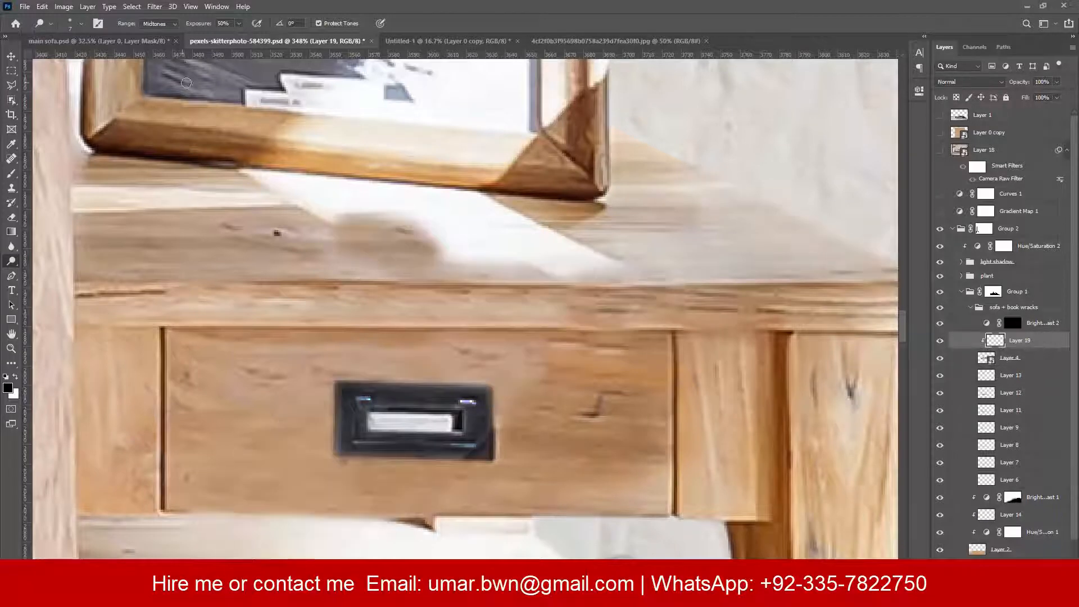
pyautogui.press('s')
pyautogui.press('2')
pyautogui.press('7')
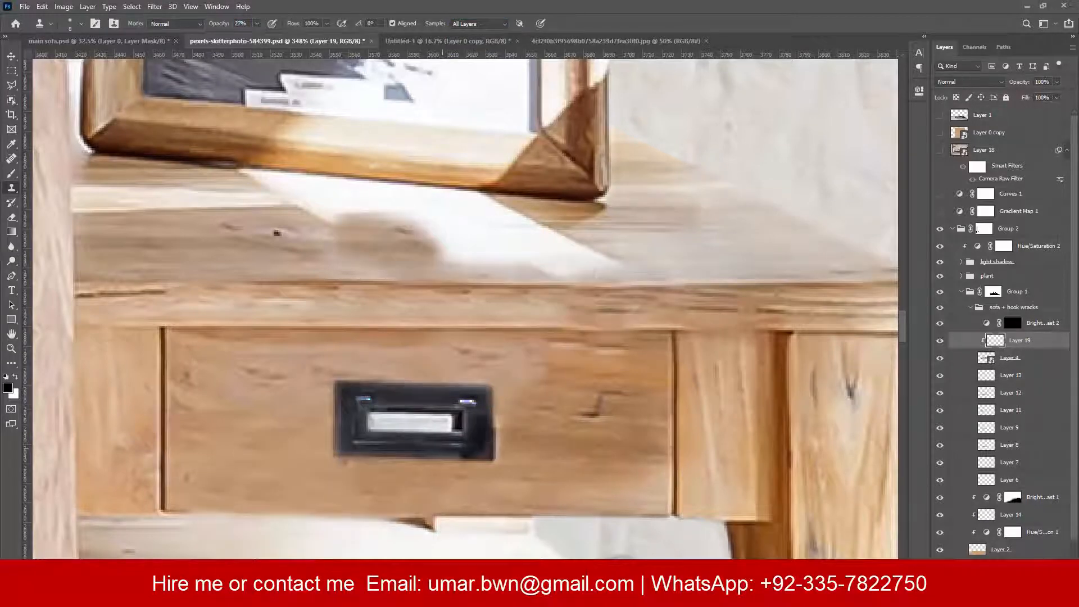
# Clone wood grain at 100% opacity over the bright light patches on the side table's top in front of the picture frame.
pyautogui.scroll(-5, 442, 403)
pyautogui.press('0')
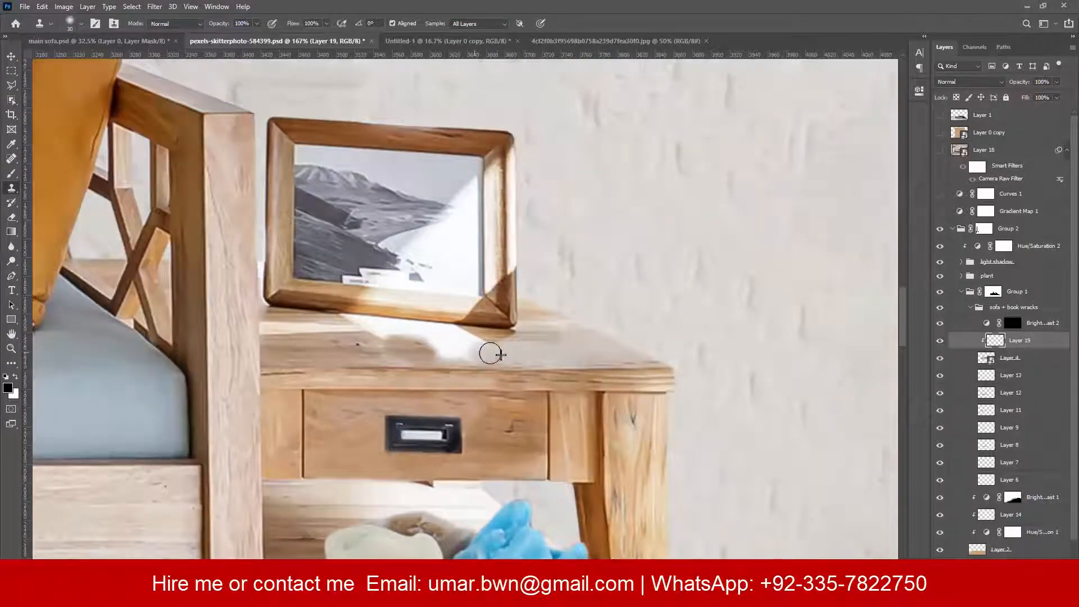
pyautogui.moveTo(376, 335)
pyautogui.mouseDown()
pyautogui.moveTo(509, 349)
pyautogui.moveTo(407, 344)
pyautogui.mouseUp()
pyautogui.press(']')
pyautogui.press(']')
pyautogui.press(']')
pyautogui.press(']')
pyautogui.keyDown('alt'); pyautogui.click(324, 341); pyautogui.keyUp('alt')
pyautogui.keyDown('alt'); pyautogui.click(589, 352); pyautogui.keyUp('alt')
pyautogui.keyDown('alt'); pyautogui.click(571, 347); pyautogui.keyUp('alt')
pyautogui.keyDown('alt'); pyautogui.click(487, 349); pyautogui.keyUp('alt')
# Clone wood tone along the picture frame's lower rail at 28% opacity to even out its bright patch.
pyautogui.press('2')
pyautogui.press('8')
pyautogui.keyDown('alt'); pyautogui.click(343, 299); pyautogui.keyUp('alt')
pyautogui.moveTo(365, 303)
pyautogui.mouseDown()
pyautogui.moveTo(460, 312)
pyautogui.moveTo(430, 298)
pyautogui.mouseUp()
pyautogui.keyDown('alt'); pyautogui.click(328, 291); pyautogui.keyUp('alt')
# Try to darken the sunlit part of the picture frame with a lower-brightness Brightness/Contrast adjustment, and delete that adjustment.
pyautogui.press('l')
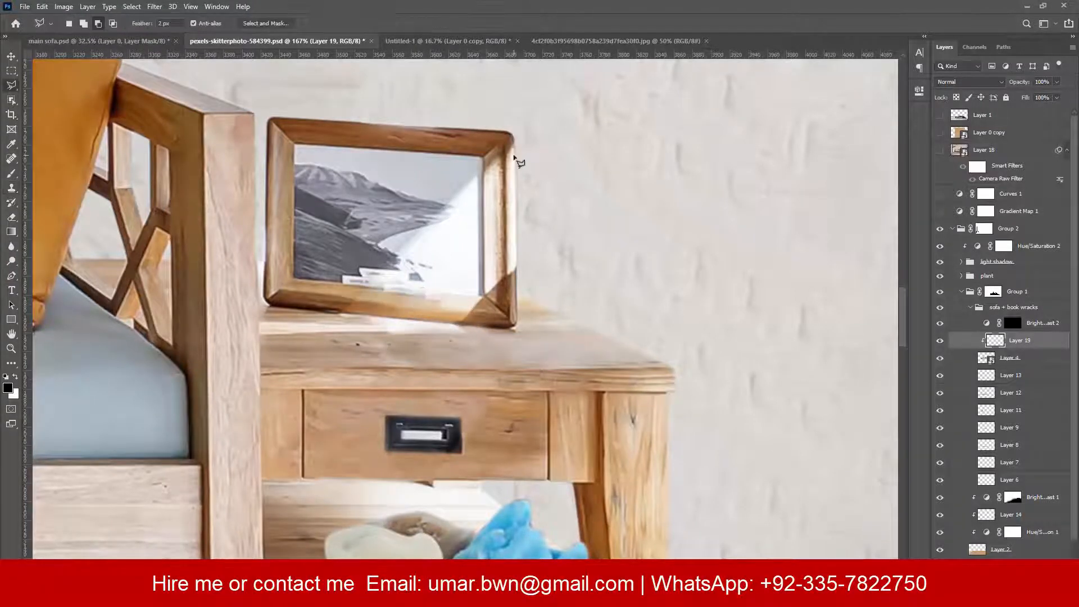
pyautogui.click(515, 146)
pyautogui.click(1005, 566)
pyautogui.click(1028, 382)
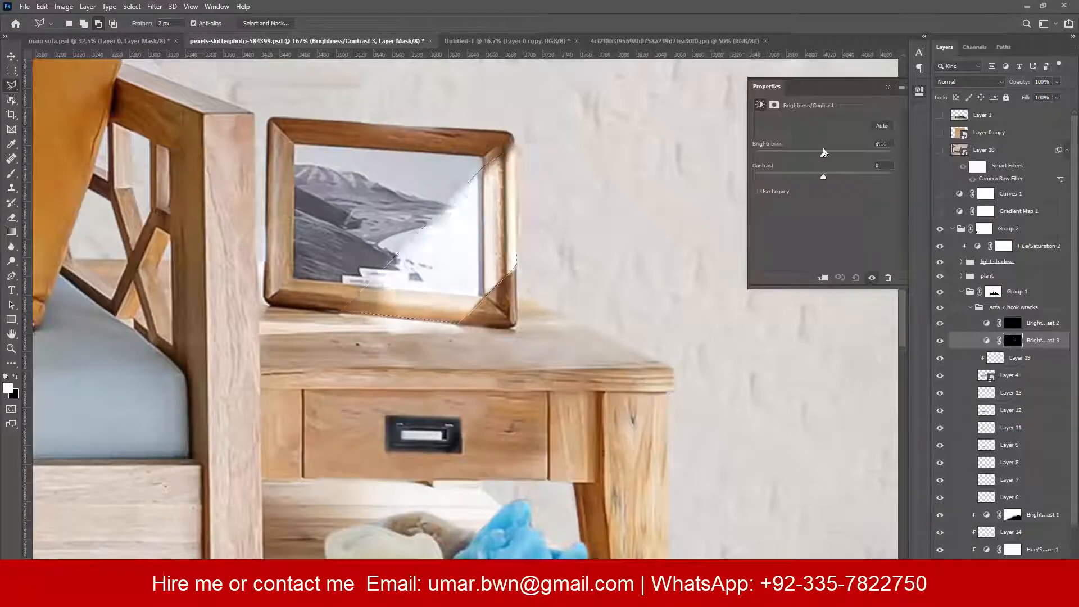
pyautogui.moveTo(824, 155); pyautogui.dragTo(787, 158)
pyautogui.click(880, 84)
pyautogui.press('Delete')
pyautogui.press('Delete')
# Paint over the white glare and white labels in the framed landscape photo with a light grey sampled from the photo.
pyautogui.press('s')
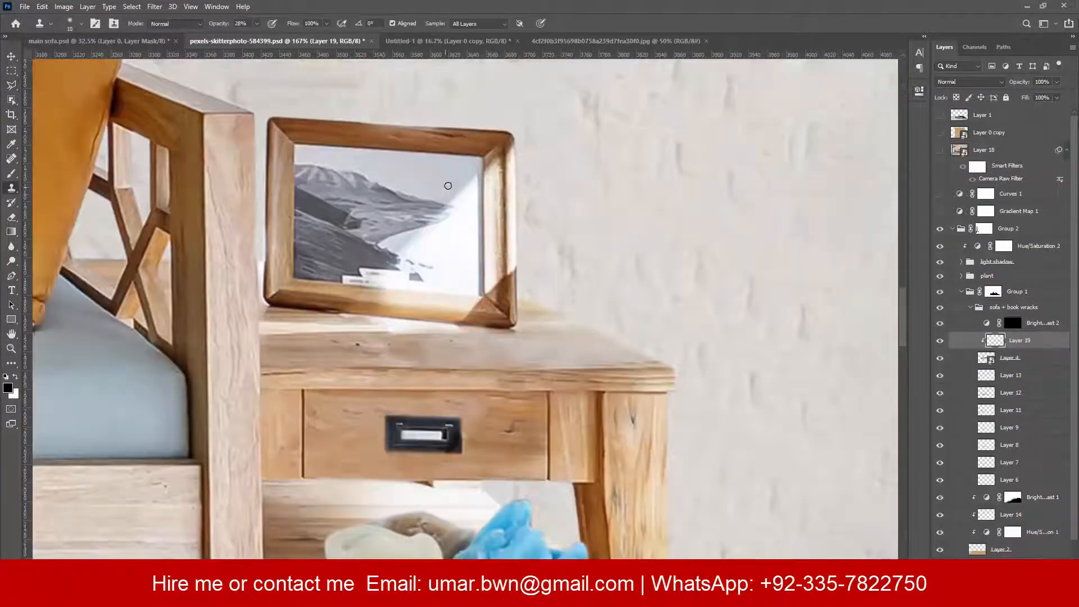
pyautogui.press('b')
pyautogui.keyDown('alt'); pyautogui.click(477, 213); pyautogui.keyUp('alt')
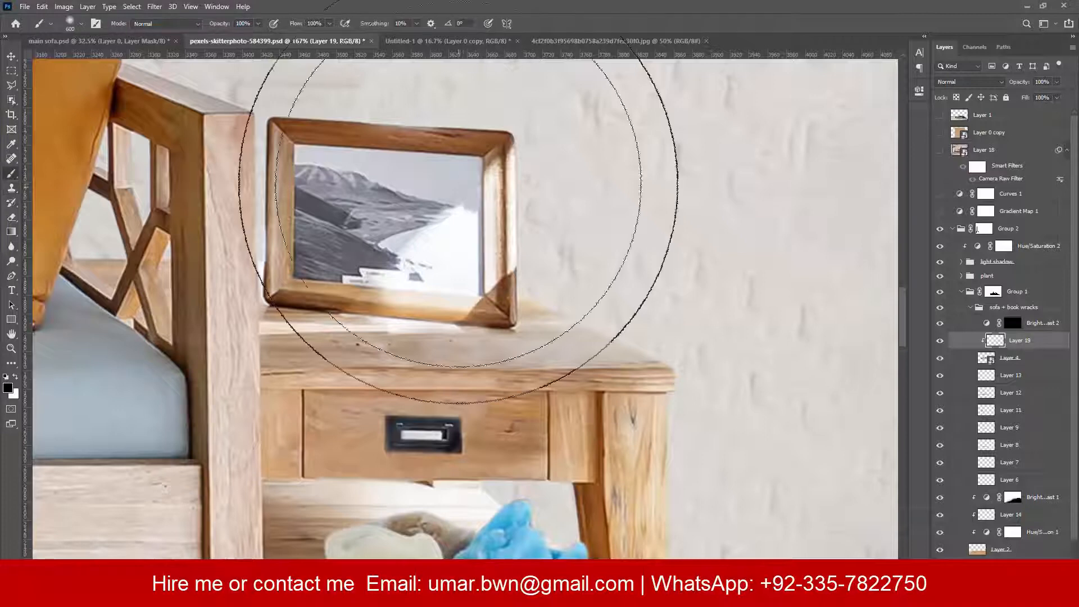
pyautogui.moveTo(434, 228)
pyautogui.mouseDown()
pyautogui.moveTo(474, 290)
pyautogui.moveTo(446, 283)
pyautogui.mouseUp()
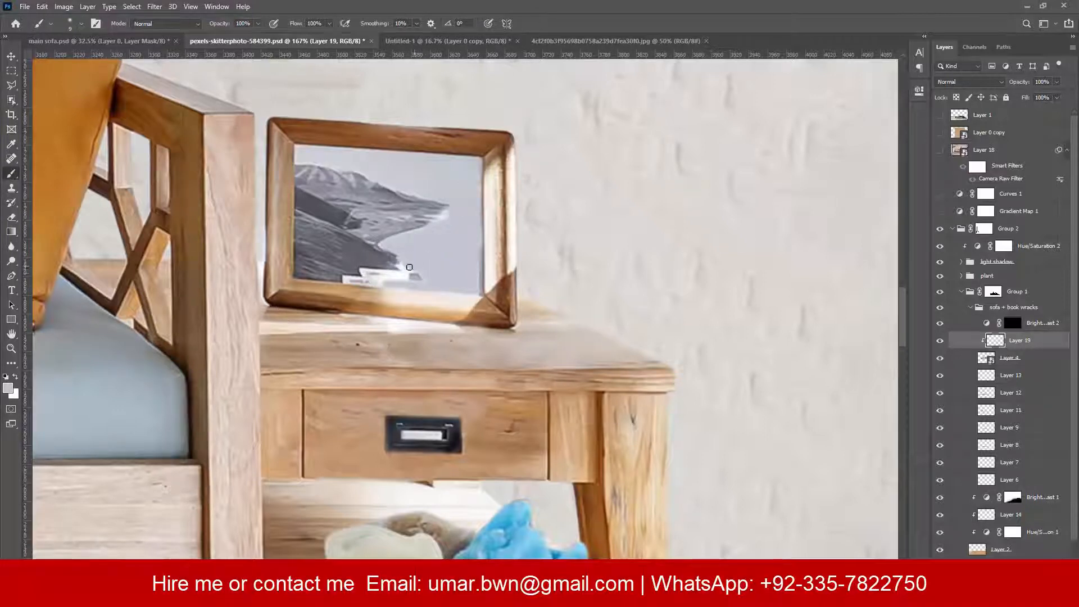
# Clone wood over the highlights on the frame's right rail and the light strip on the tabletop beneath the frame.
pyautogui.press('s')
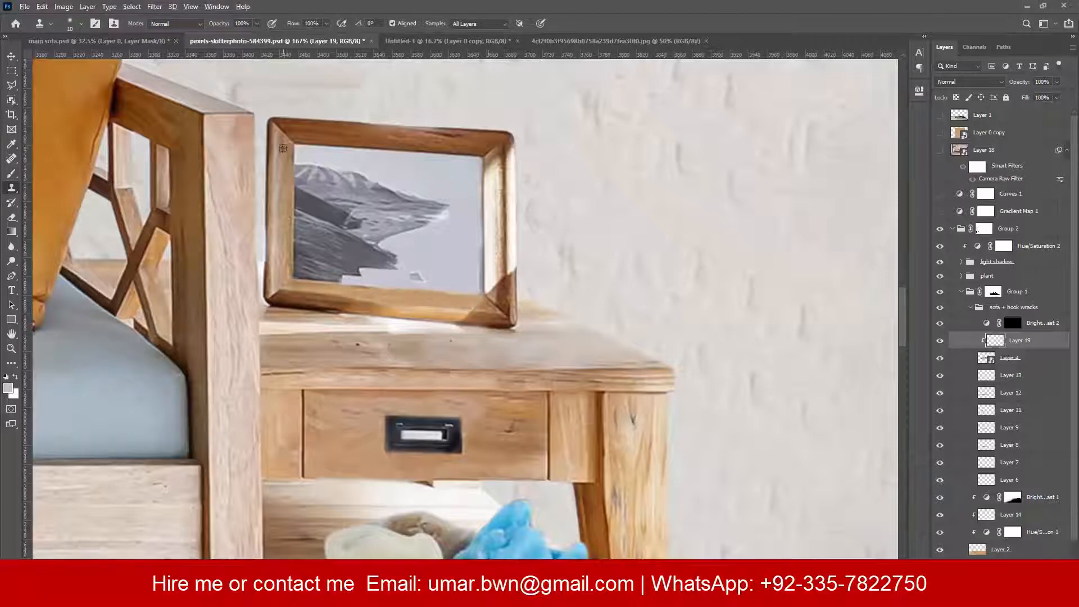
pyautogui.moveTo(492, 162); pyautogui.dragTo(489, 287)
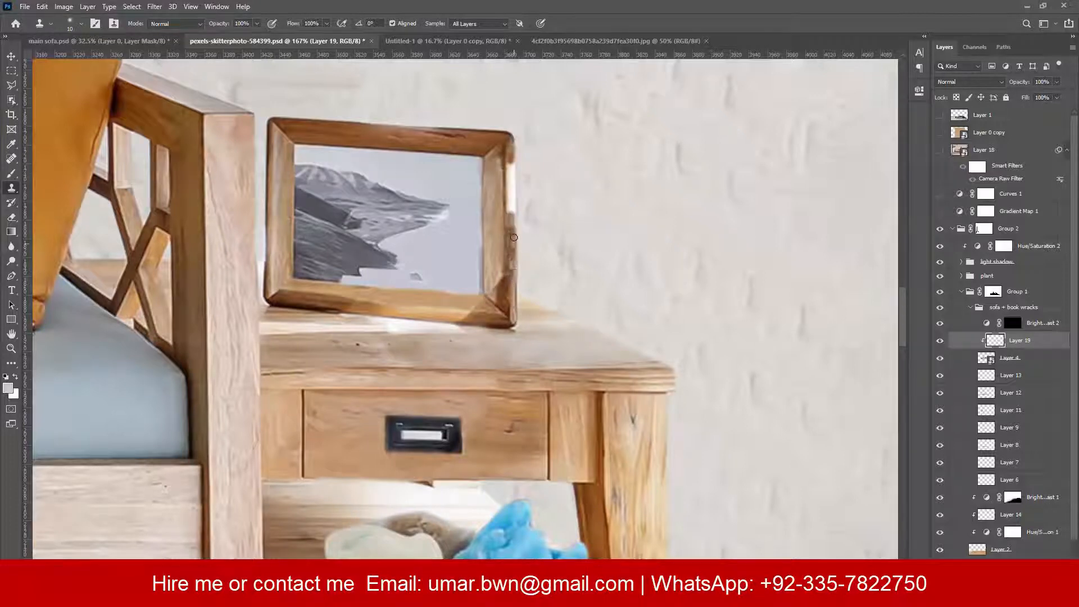
pyautogui.scroll(-1, 423, 253)
pyautogui.press(']')
pyautogui.keyDown('alt'); pyautogui.click(485, 336); pyautogui.keyUp('alt')
pyautogui.moveTo(430, 324); pyautogui.dragTo(359, 313)
# Blend the remaining light area of the tabletop in front of the frame with the Clone Stamp at 31% opacity.
pyautogui.scroll(-6, 499, 337)
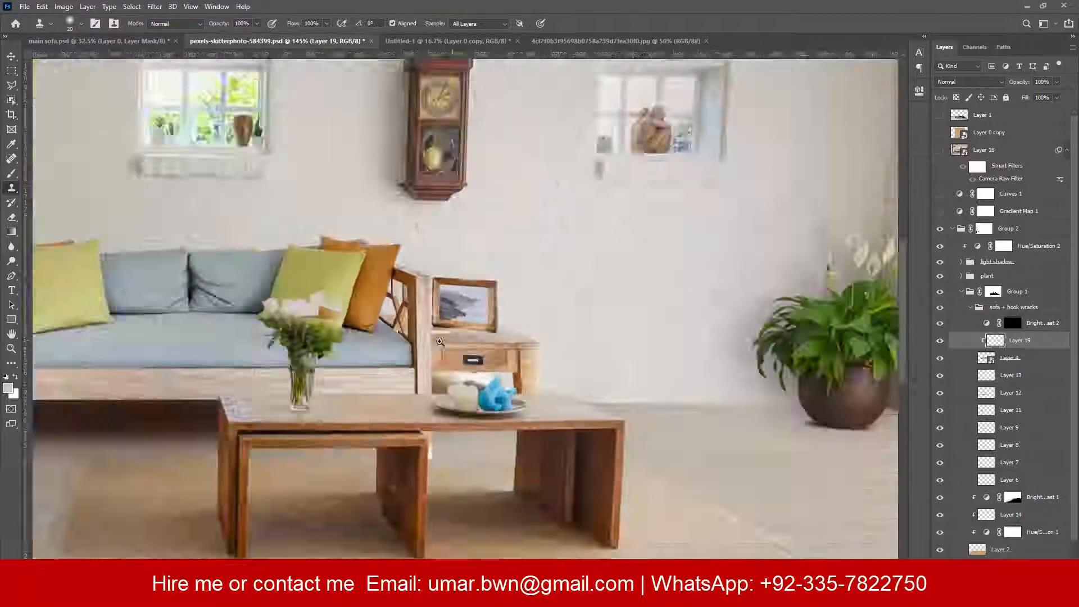
pyautogui.scroll(5, 499, 338)
pyautogui.keyDown('alt'); pyautogui.click(418, 330); pyautogui.keyUp('alt')
pyautogui.moveTo(462, 335); pyautogui.dragTo(477, 329)
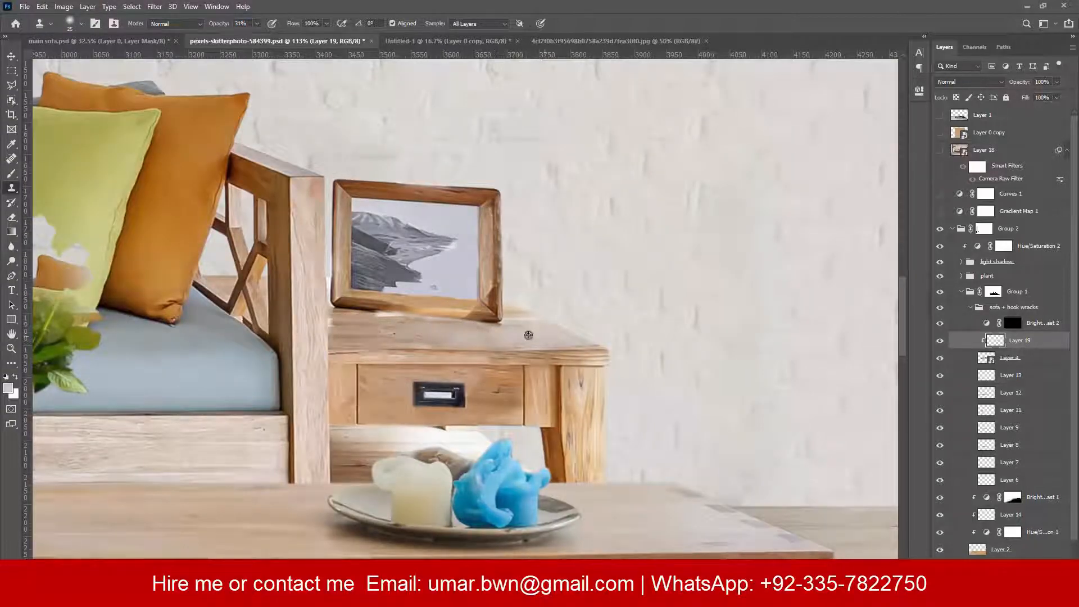
# Show Gradient Map 1 and Curves 1, stamp all visible layers into a new layer above Curves 1, and convert it to a smart object.
pyautogui.scroll(-7, 528, 335)
pyautogui.click(952, 229)
pyautogui.click(939, 211)
pyautogui.click(939, 194)
pyautogui.click(1021, 194)
pyautogui.hotkey('ctrl', 'alt', 'shift', 'e')
pyautogui.rightClick(1015, 199)
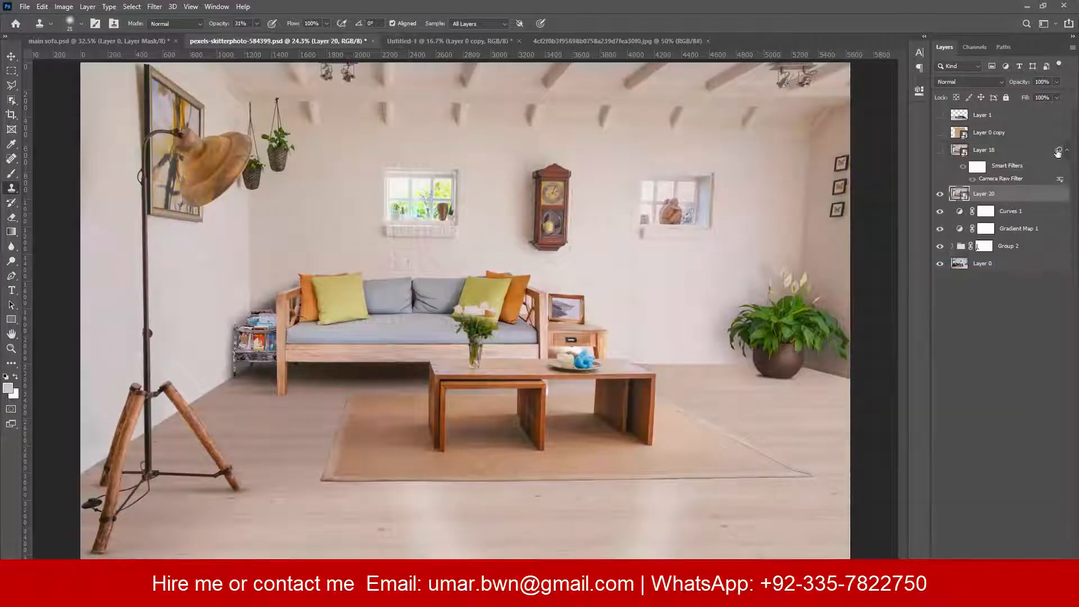
# Move the Camera Raw smart filter from Layer 18 to Layer 20, and delete Layer 18, Layer 0 copy and Layer 1.
pyautogui.moveTo(1059, 151); pyautogui.dragTo(1056, 190)
pyautogui.click(985, 150)
pyautogui.keyDown('shift'); pyautogui.click(978, 116); pyautogui.keyUp('shift')
pyautogui.press('Delete')
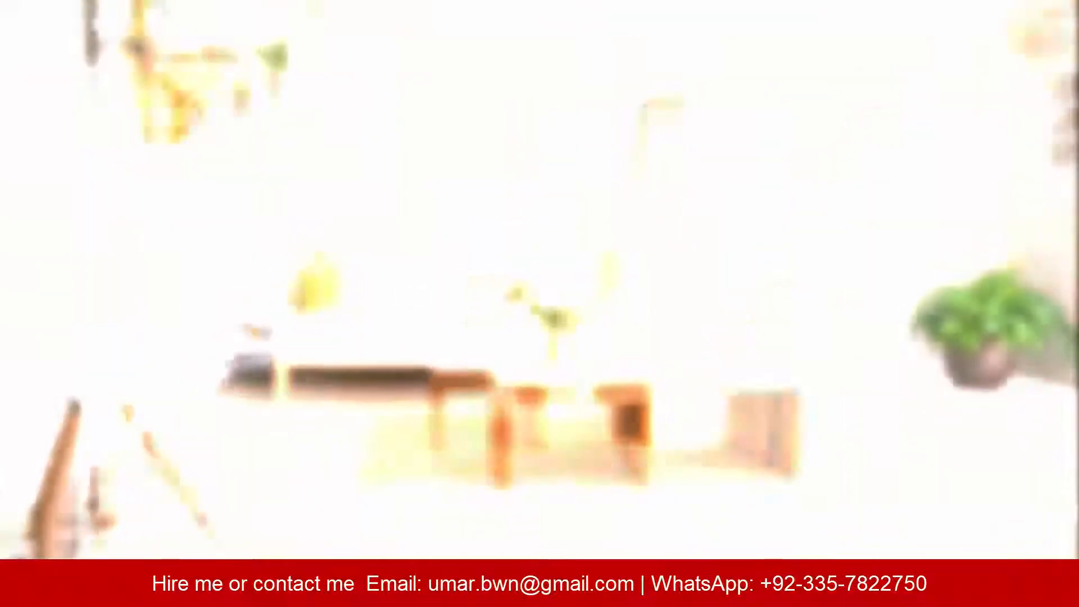